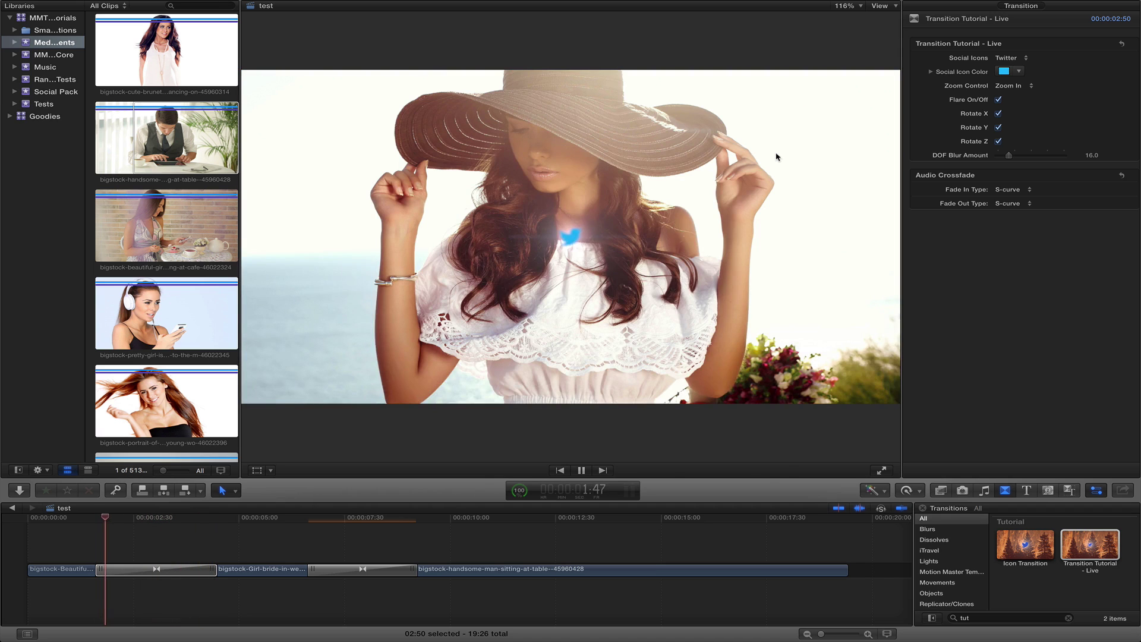
Park the playhead at 3:50 inside the first transition on the timeline and select that transition.
{"action": "key", "text": "space"}
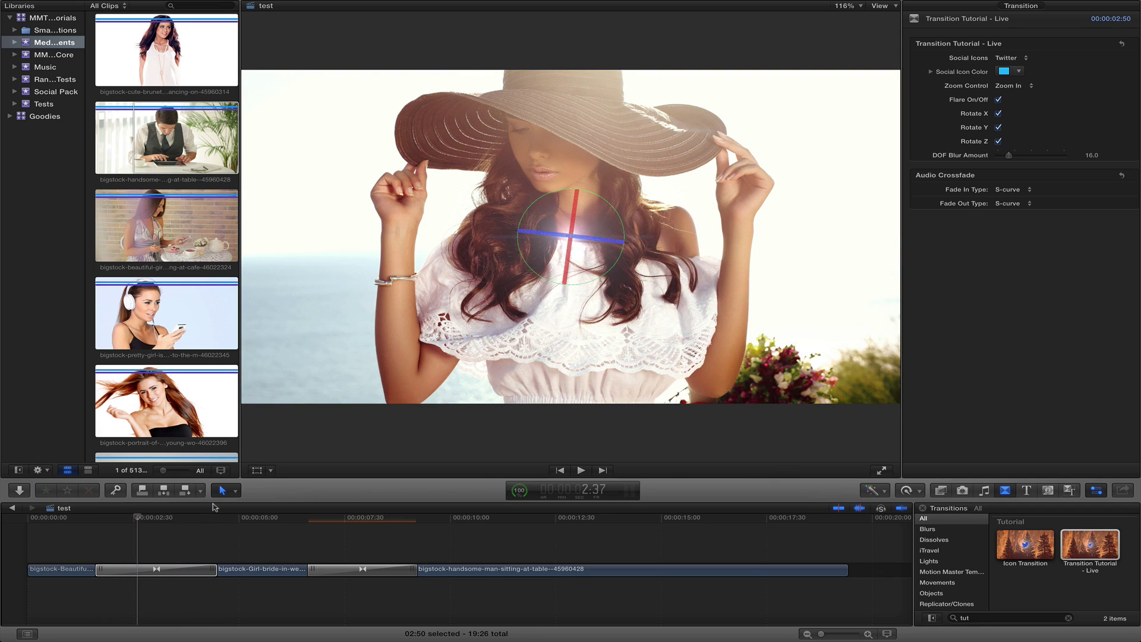
{"action": "left_click_drag", "start_coordinate": [145, 520], "coordinate": [190, 520]}
{"action": "left_click", "coordinate": [159, 543]}
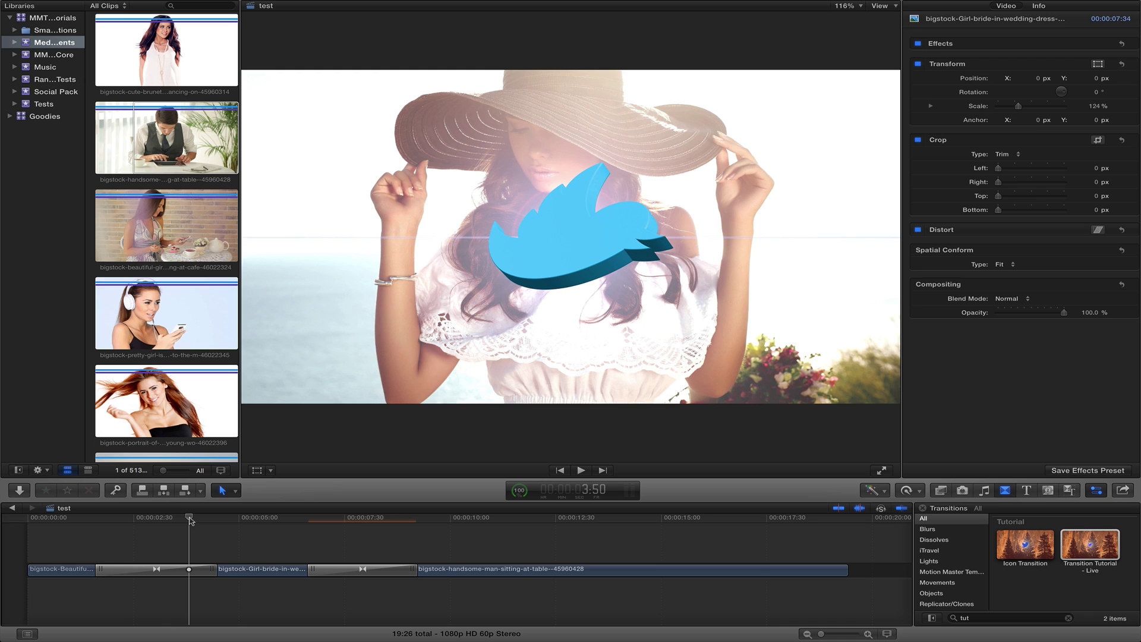
{"action": "left_click", "coordinate": [173, 569]}
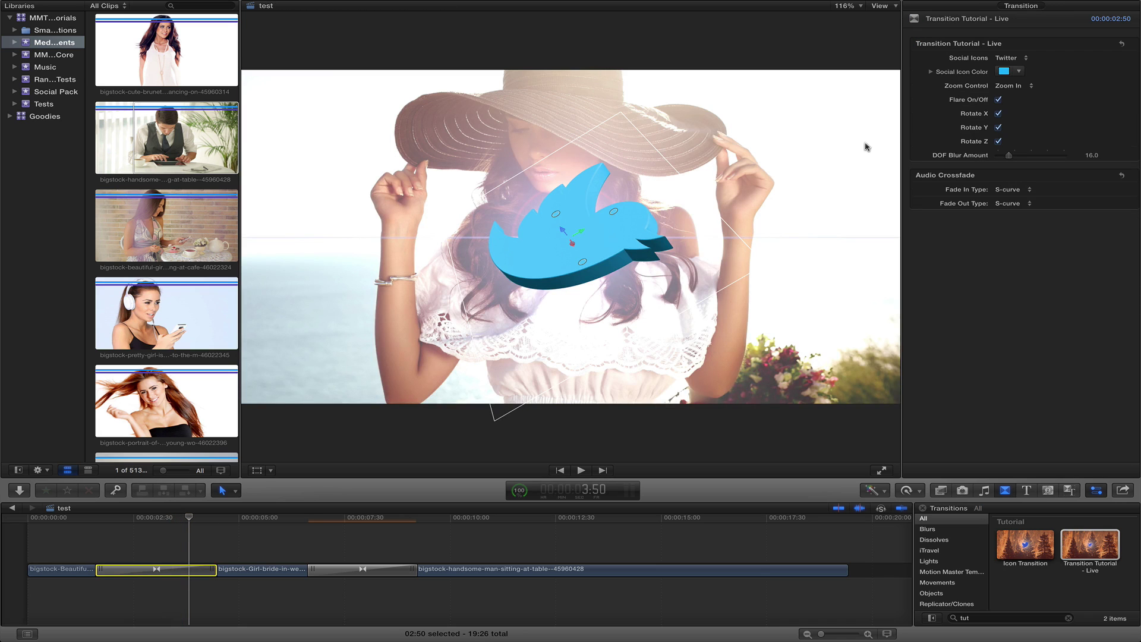
Try Facebook as the transition's social icon and restore Twitter.
{"action": "left_click", "coordinate": [1007, 58]}
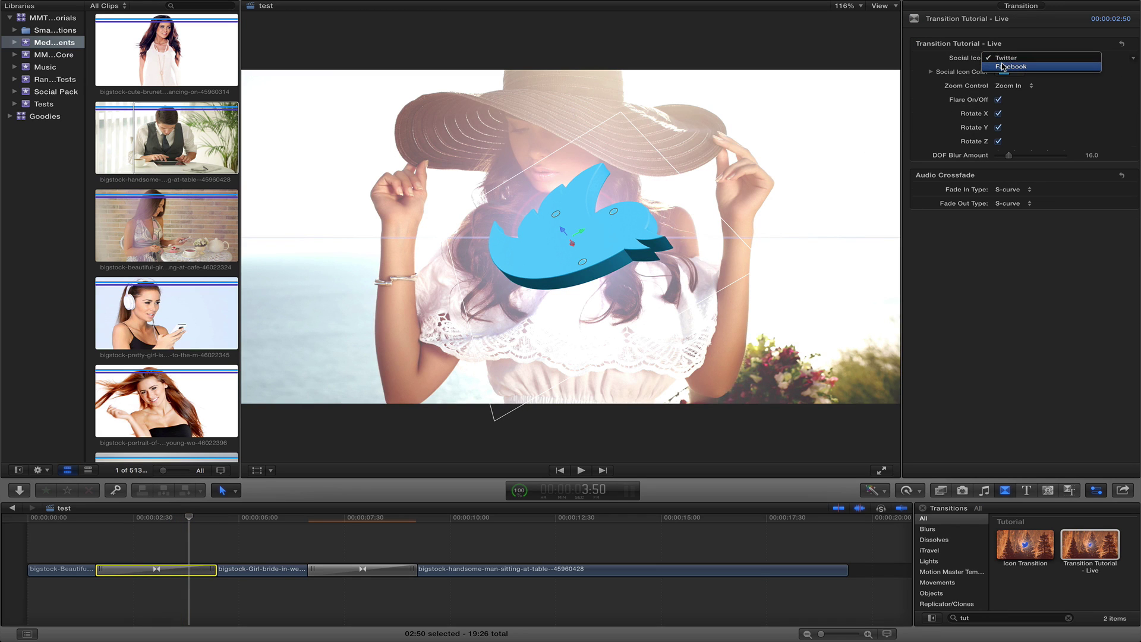
{"action": "left_click", "coordinate": [1005, 66]}
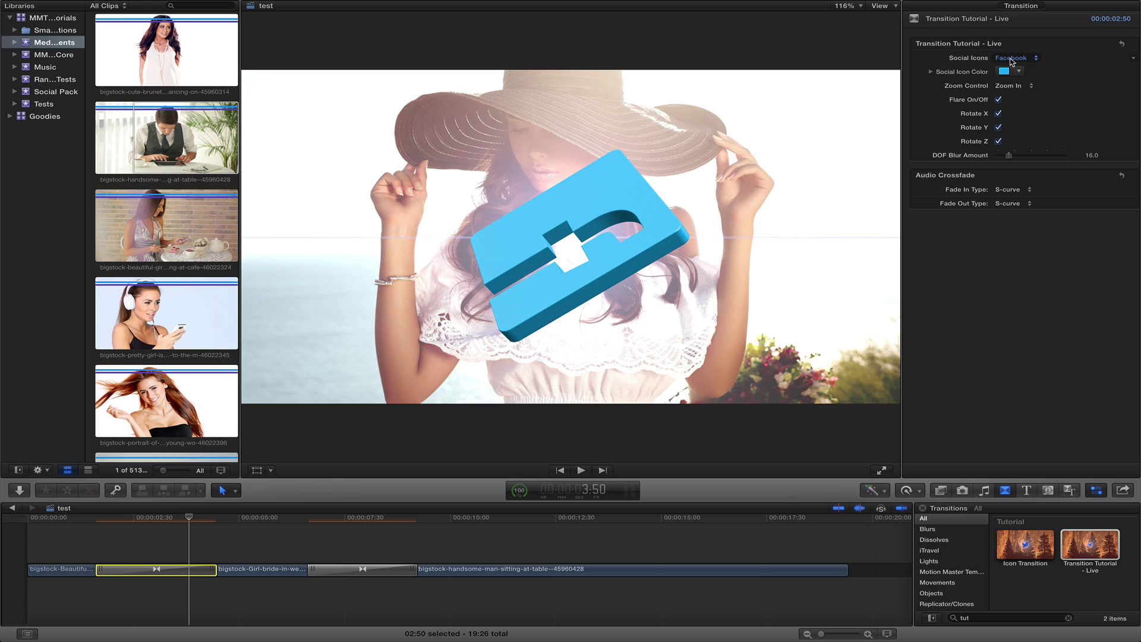
{"action": "left_click", "coordinate": [1011, 59]}
{"action": "left_click", "coordinate": [1012, 48]}
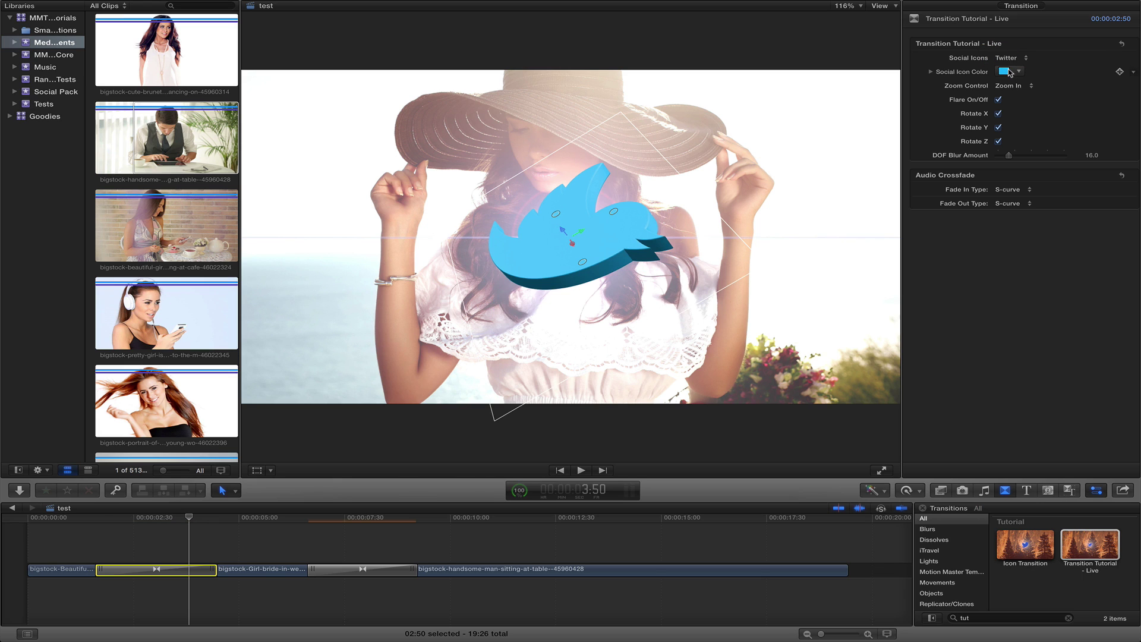
Change the transition's Social Icon Color to a medium periwinkle blue using the color wheel.
{"action": "left_click", "coordinate": [1004, 71]}
{"action": "left_click_drag", "start_coordinate": [584, 394], "coordinate": [445, 450]}
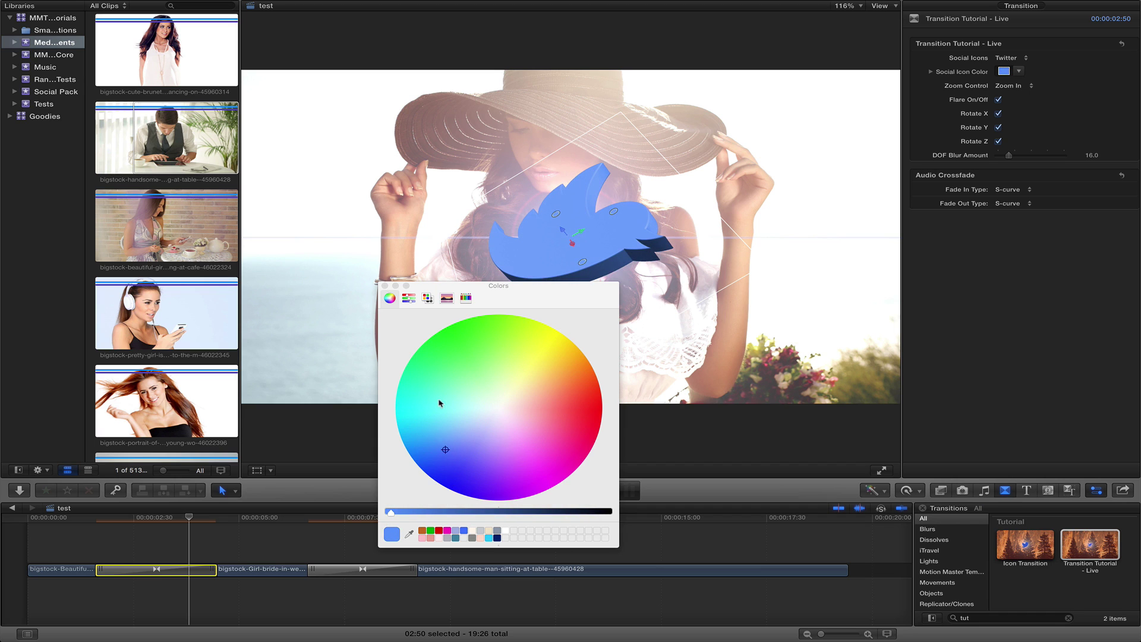
{"action": "left_click", "coordinate": [385, 287]}
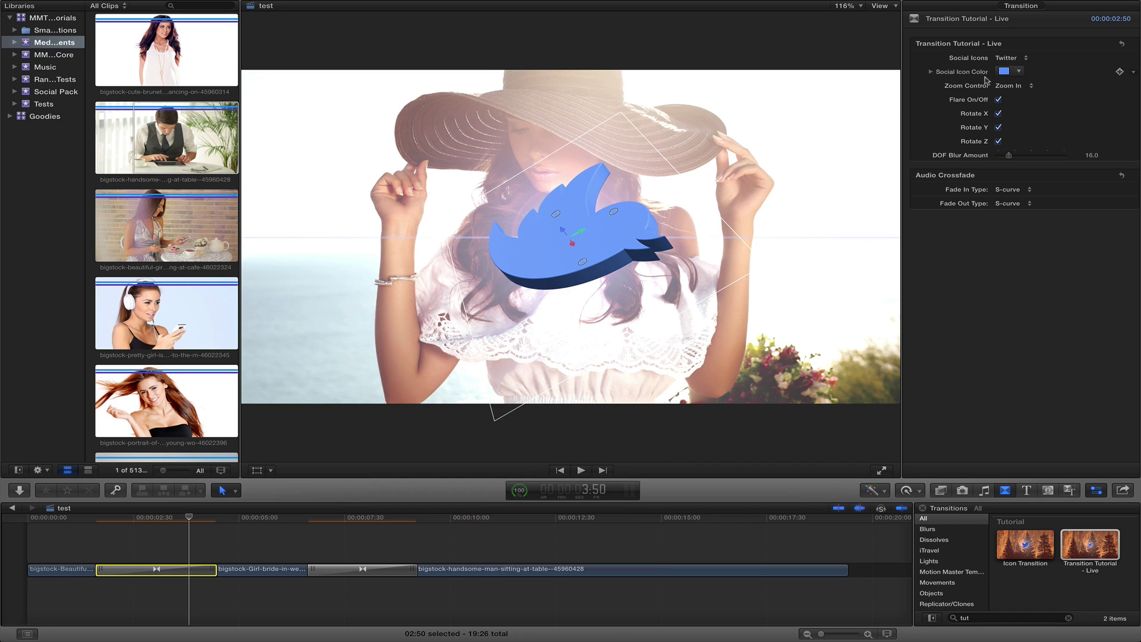
Try the Zoom Out setting for Zoom Control, preview the transition at 3:25, and restore Zoom In.
{"action": "left_click", "coordinate": [1009, 86]}
{"action": "left_click", "coordinate": [1009, 94]}
{"action": "mouse_move", "coordinate": [159, 523]}
{"action": "left_mouse_down"}
{"action": "mouse_move", "coordinate": [95, 521]}
{"action": "mouse_move", "coordinate": [173, 523]}
{"action": "left_mouse_up"}
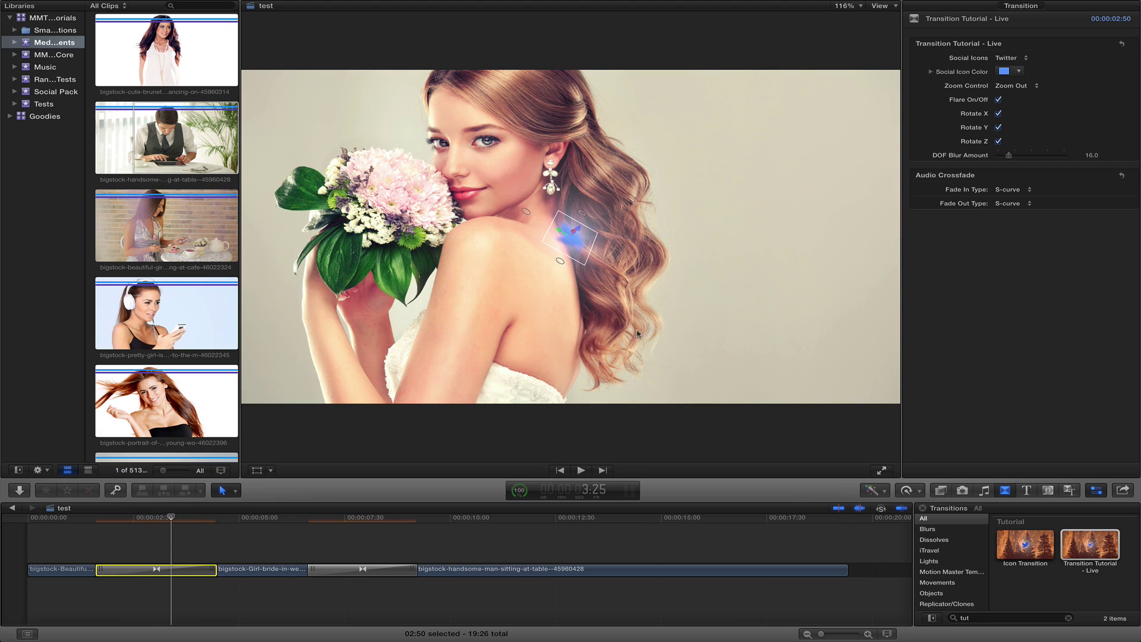
{"action": "left_click", "coordinate": [1017, 87]}
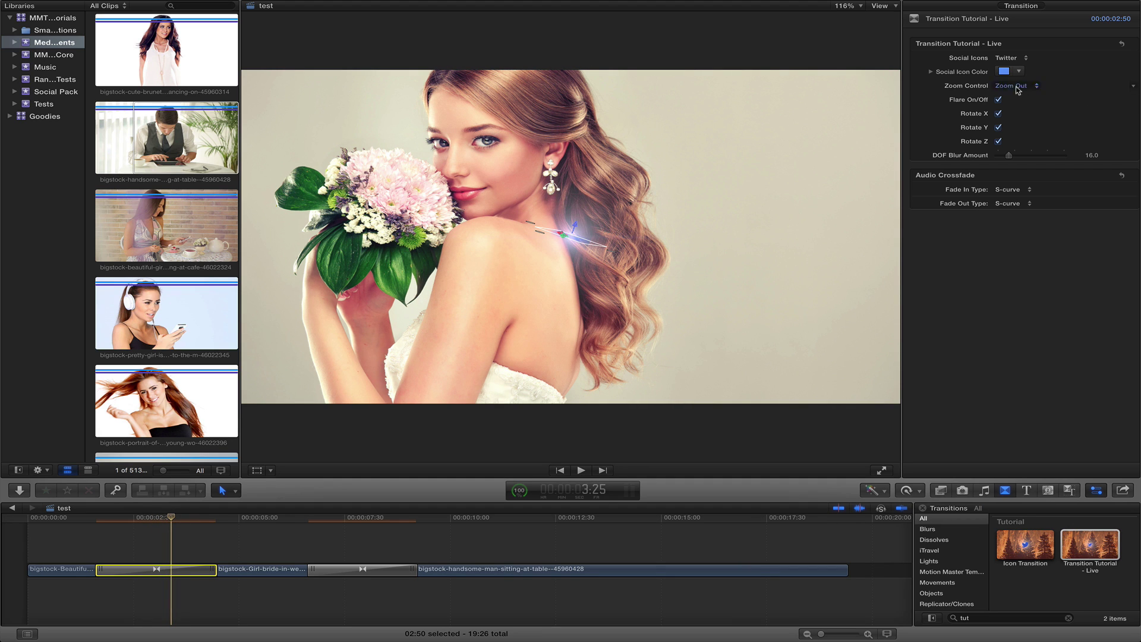
{"action": "left_click", "coordinate": [1017, 78]}
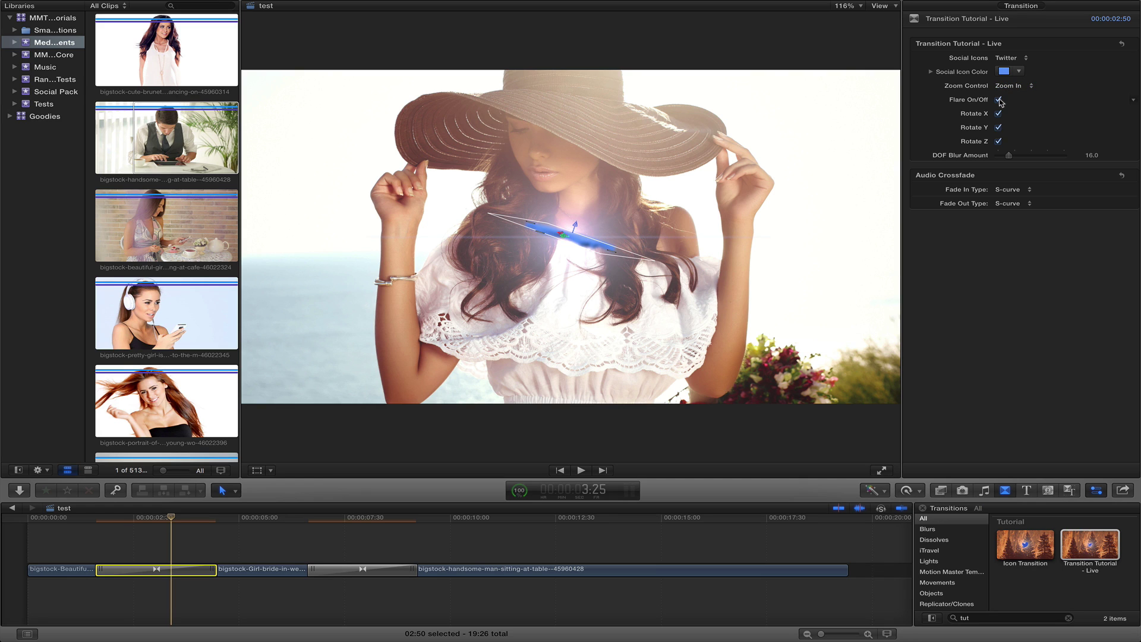
Compare the transition with the flare off and on around 3:48, leaving the flare enabled.
{"action": "left_click", "coordinate": [1000, 99]}
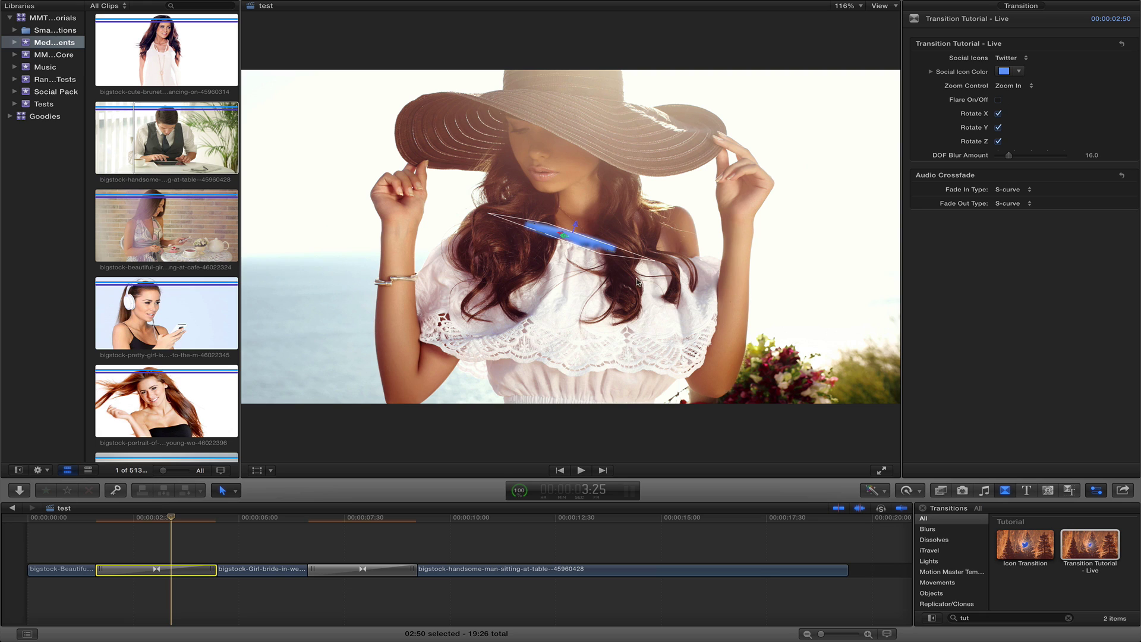
{"action": "left_click_drag", "start_coordinate": [157, 520], "coordinate": [188, 522]}
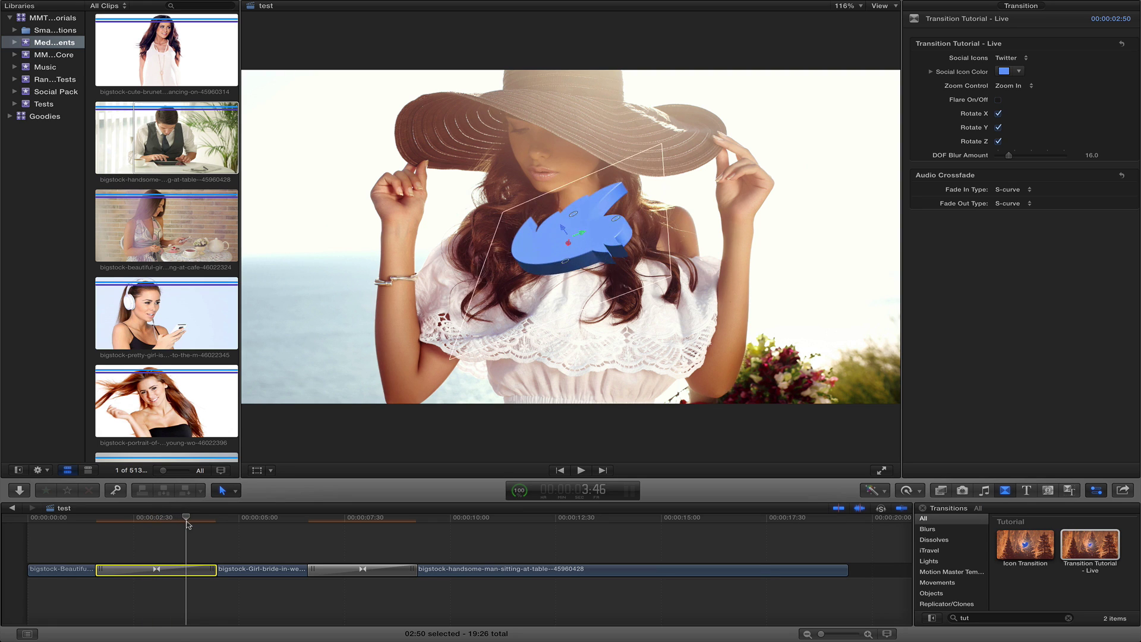
{"action": "left_click", "coordinate": [998, 100]}
{"action": "left_click", "coordinate": [998, 100]}
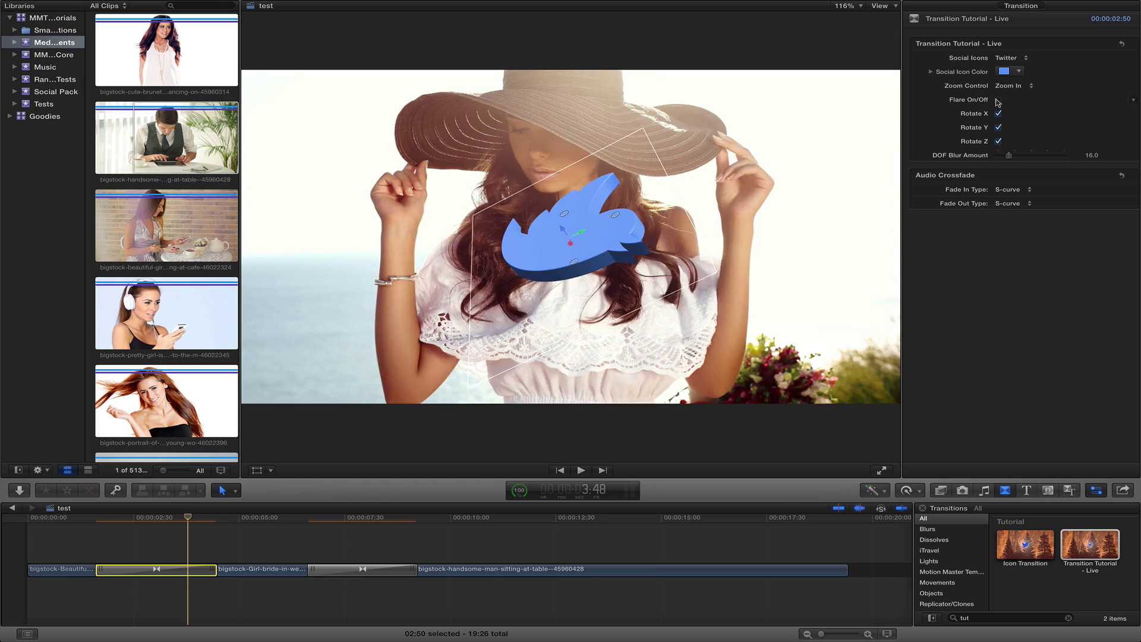
{"action": "left_click", "coordinate": [998, 100]}
{"action": "left_click", "coordinate": [998, 100]}
{"action": "left_click", "coordinate": [998, 101]}
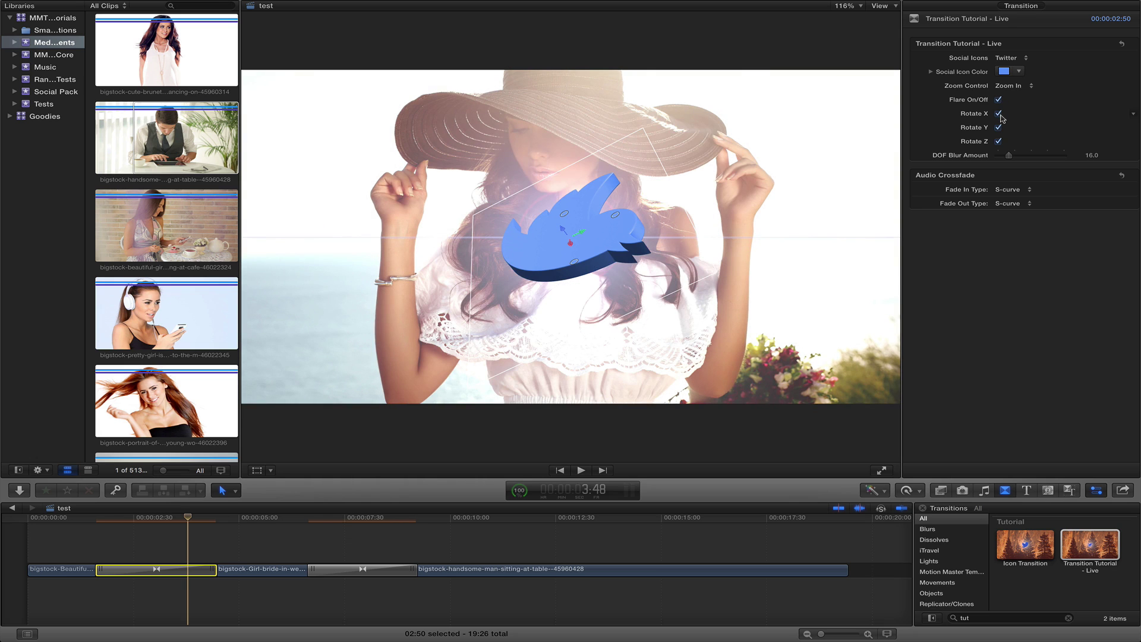
Try disabling Rotate X, Rotate Y and Rotate Z on the icon and re-enable all three.
{"action": "left_click", "coordinate": [999, 114]}
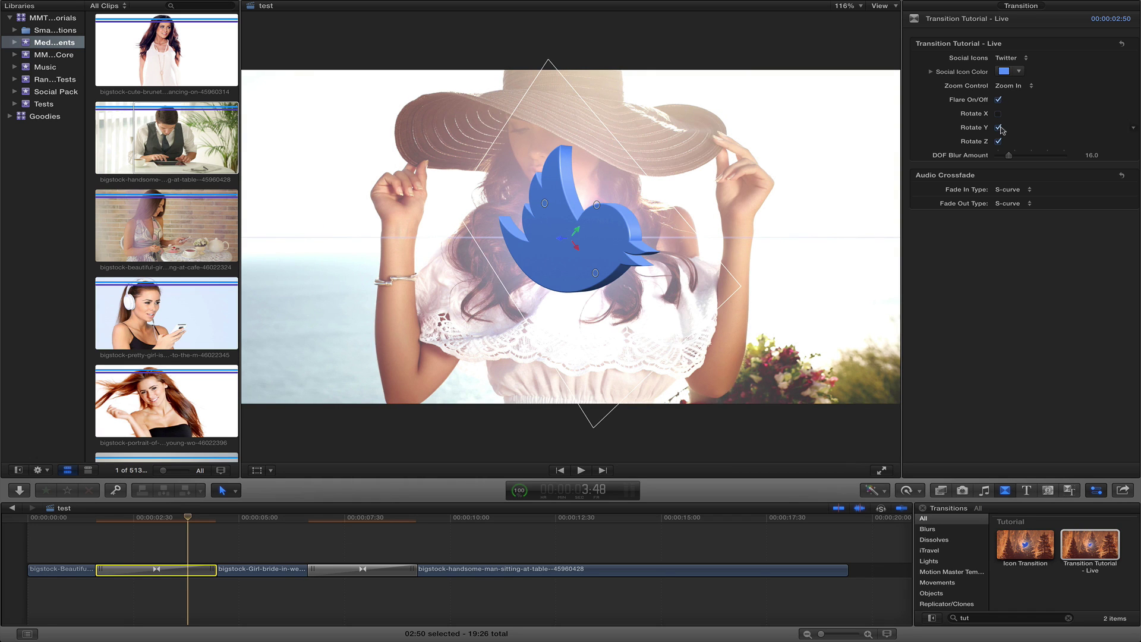
{"action": "left_click", "coordinate": [1000, 127]}
{"action": "left_click", "coordinate": [1000, 142]}
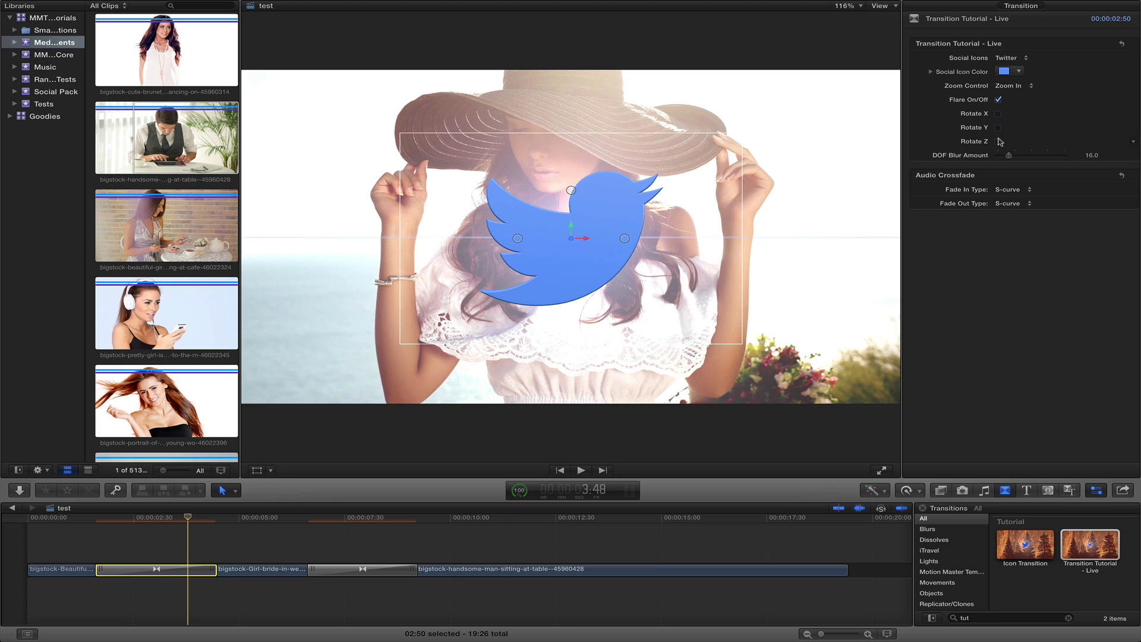
{"action": "left_click", "coordinate": [999, 141]}
{"action": "left_click", "coordinate": [998, 114]}
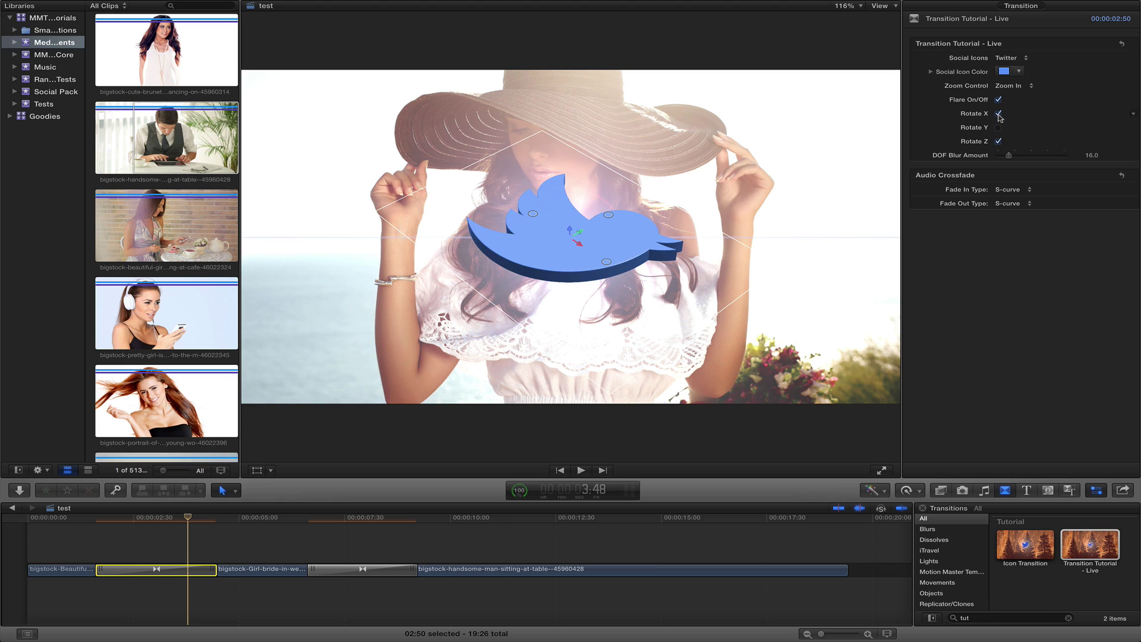
{"action": "left_click", "coordinate": [999, 128]}
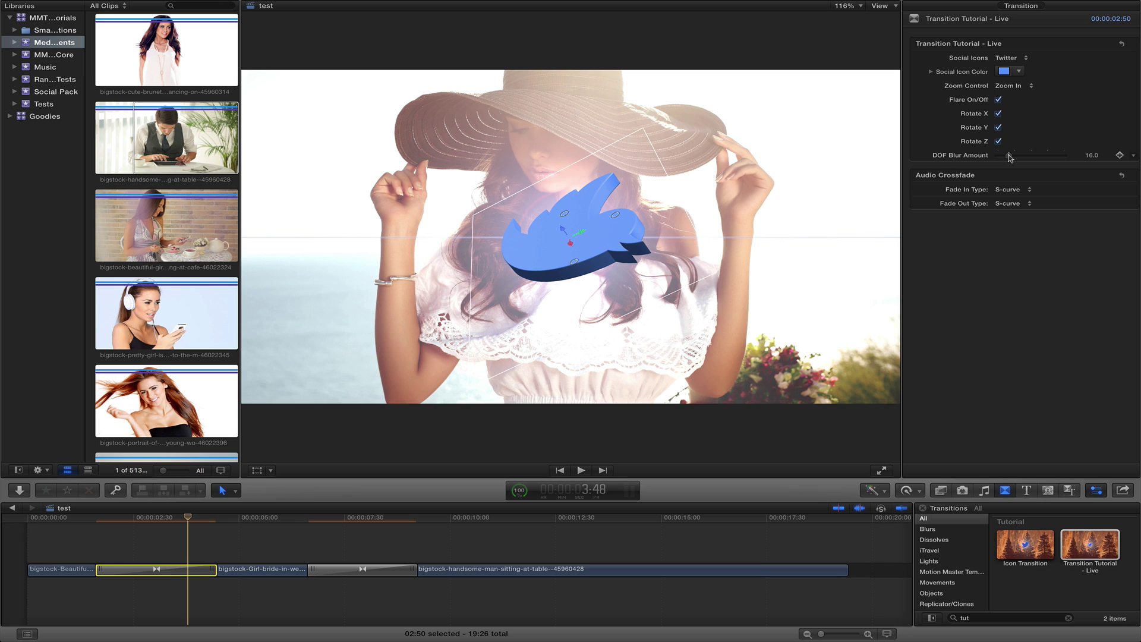
Set the transition's DOF Blur Amount to 38.0 and scrub through the transition to preview the blur.
{"action": "mouse_move", "coordinate": [1009, 156]}
{"action": "left_mouse_down"}
{"action": "mouse_move", "coordinate": [998, 156]}
{"action": "mouse_move", "coordinate": [1024, 155]}
{"action": "left_mouse_up"}
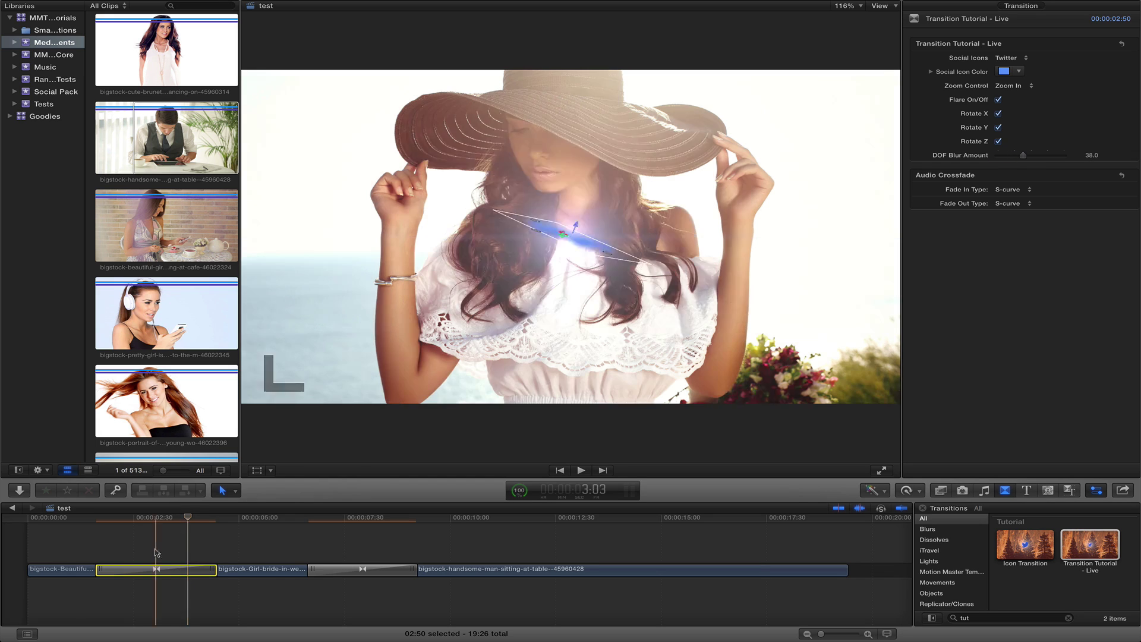
{"action": "left_click", "coordinate": [128, 519]}
{"action": "left_click_drag", "start_coordinate": [128, 521], "coordinate": [189, 523]}
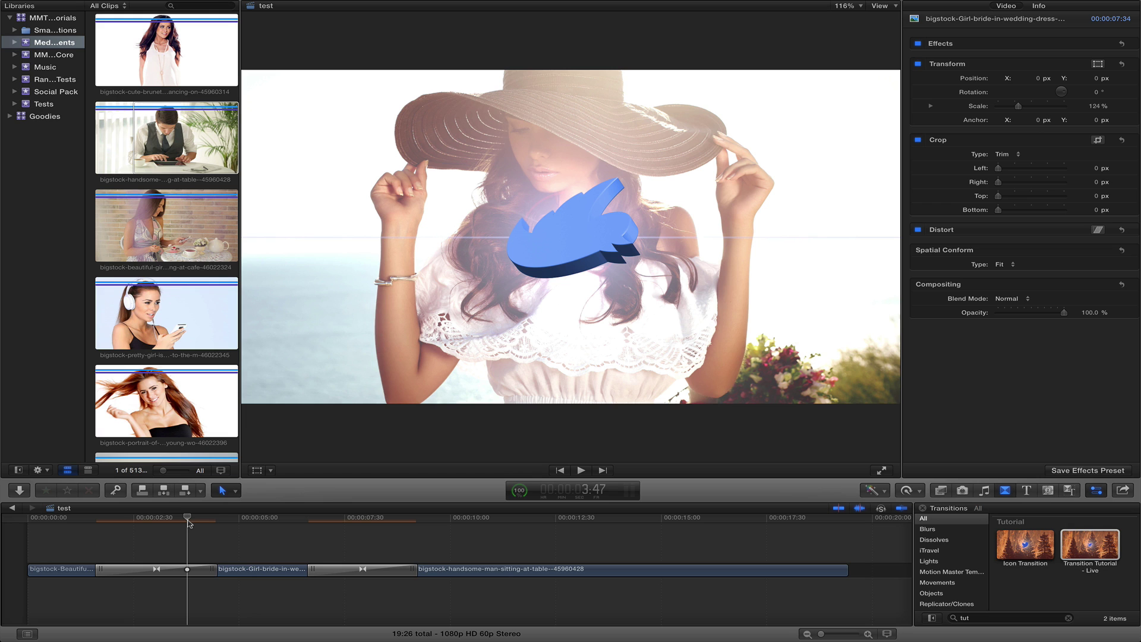
{"action": "mouse_move", "coordinate": [190, 523]}
{"action": "left_mouse_down"}
{"action": "mouse_move", "coordinate": [199, 524]}
{"action": "mouse_move", "coordinate": [140, 523]}
{"action": "mouse_move", "coordinate": [196, 526]}
{"action": "mouse_move", "coordinate": [172, 523]}
{"action": "mouse_move", "coordinate": [187, 523]}
{"action": "left_mouse_up"}
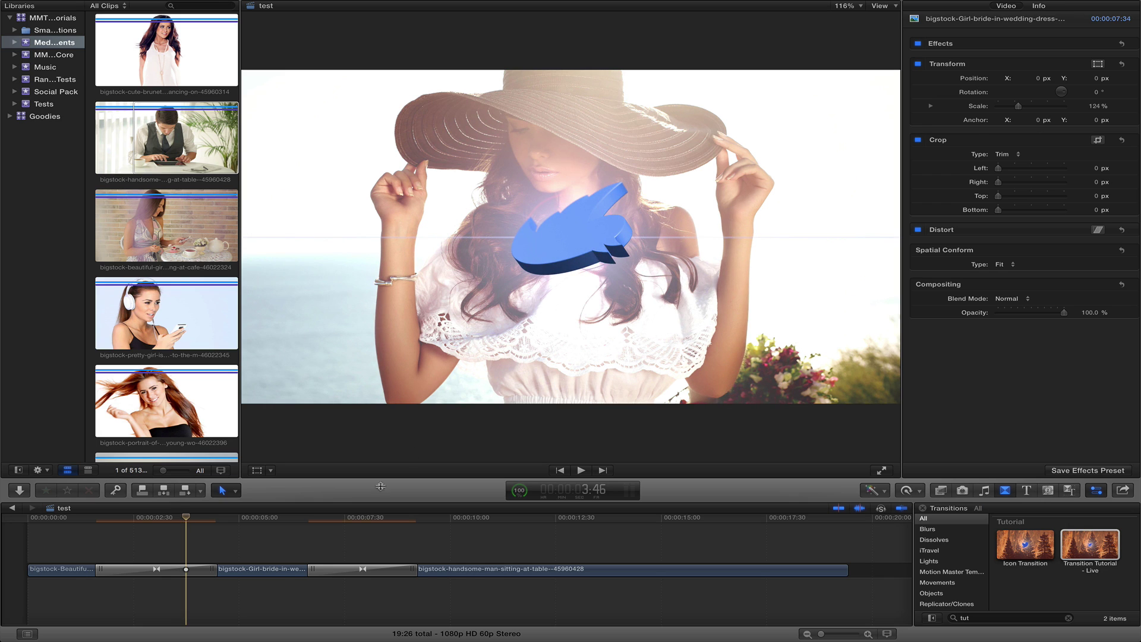
Set the first transition's Zoom Control to Zoom Out and preview its opening frames.
{"action": "left_click", "coordinate": [202, 569]}
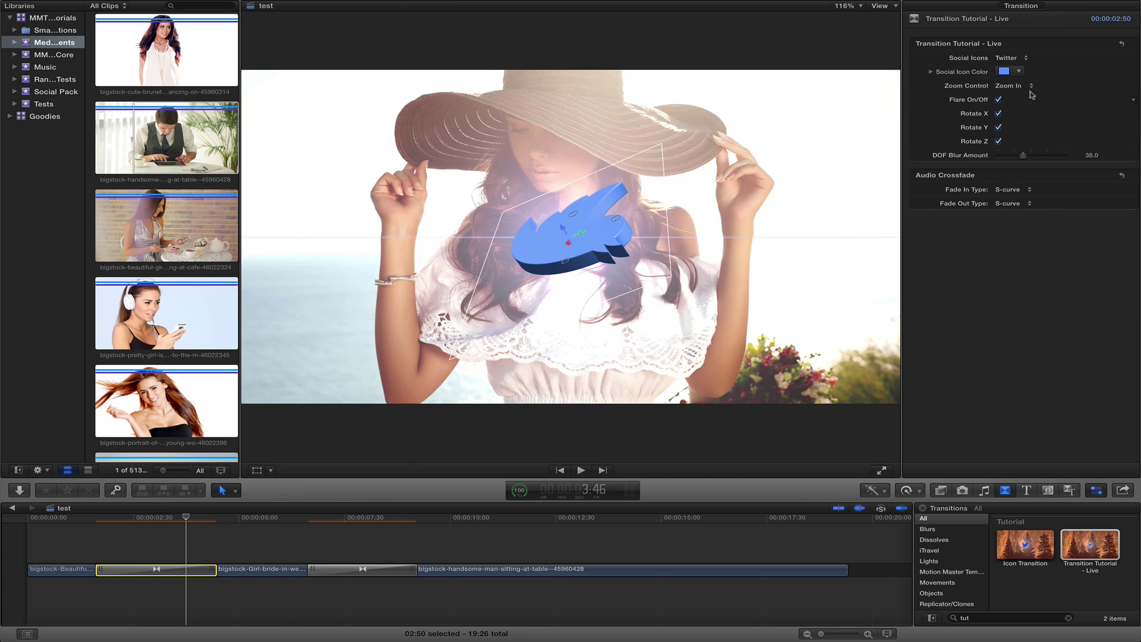
{"action": "left_click", "coordinate": [1020, 87]}
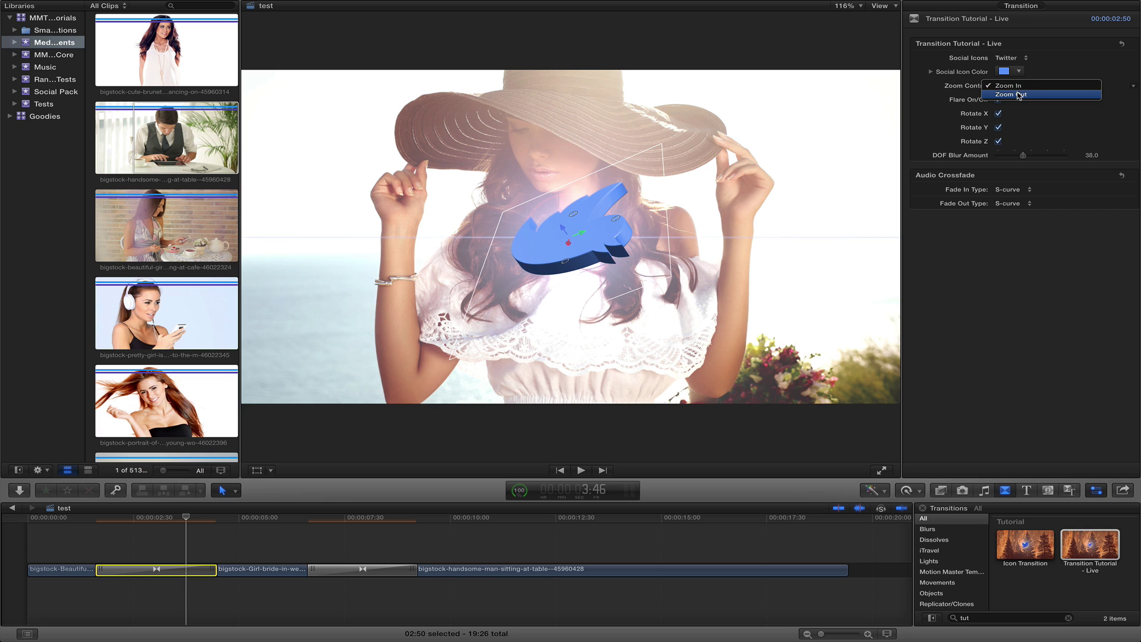
{"action": "left_click", "coordinate": [1019, 95]}
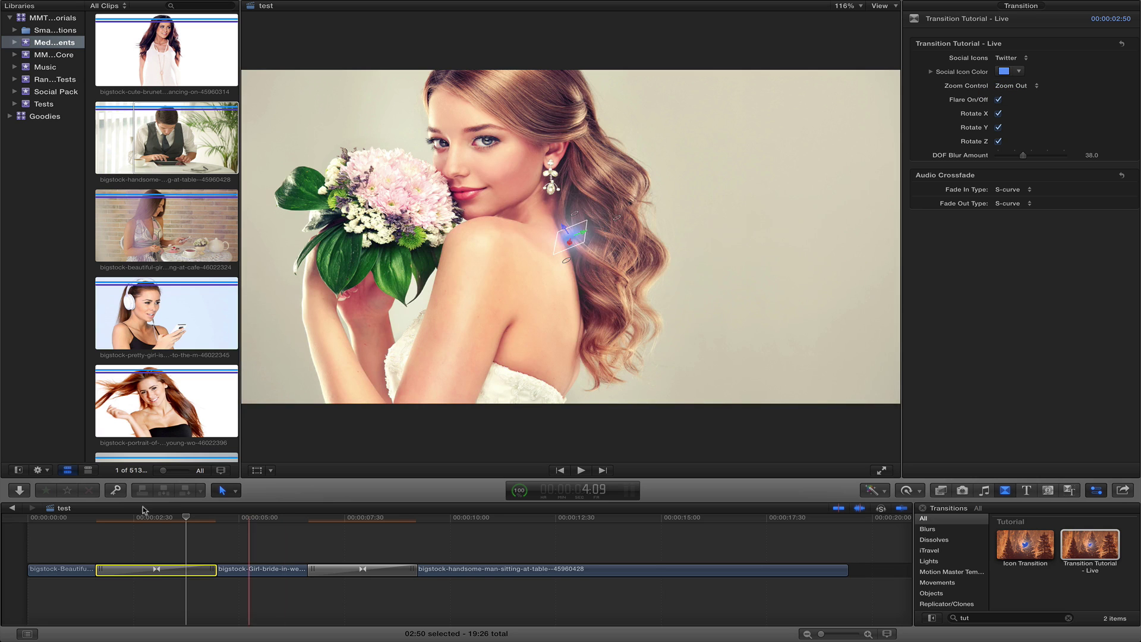
{"action": "left_click", "coordinate": [115, 519]}
{"action": "mouse_move", "coordinate": [115, 522]}
{"action": "left_mouse_down"}
{"action": "mouse_move", "coordinate": [96, 522]}
{"action": "mouse_move", "coordinate": [127, 526]}
{"action": "left_mouse_up"}
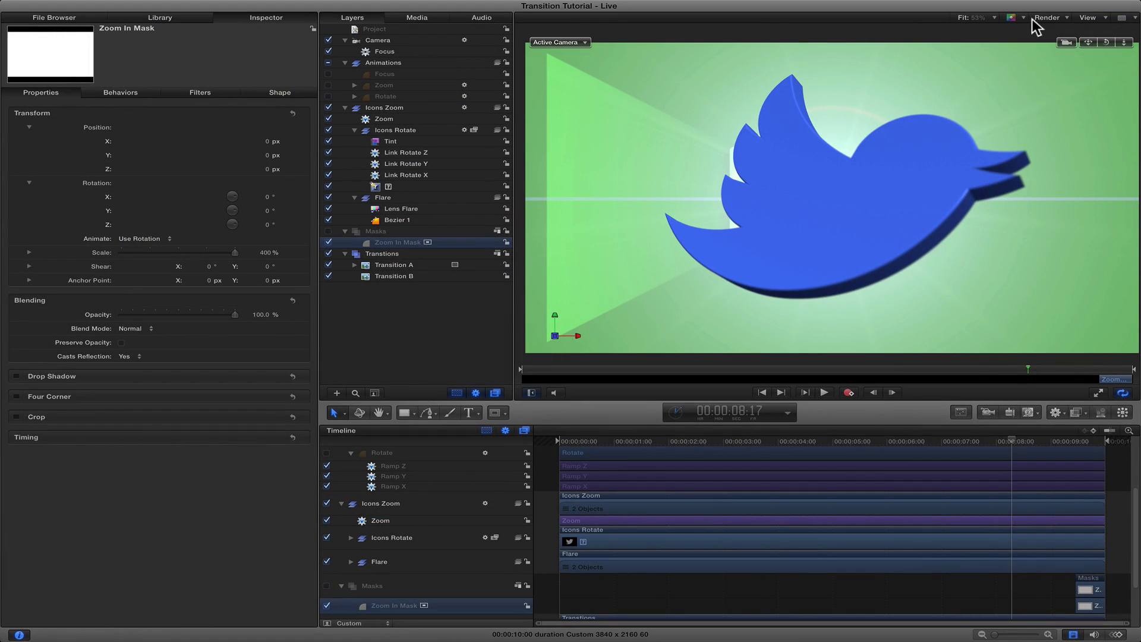
Check the Depth of Field render option in the Motion project and preview the icon animation at 5:29.
{"action": "left_click", "coordinate": [1050, 16]}
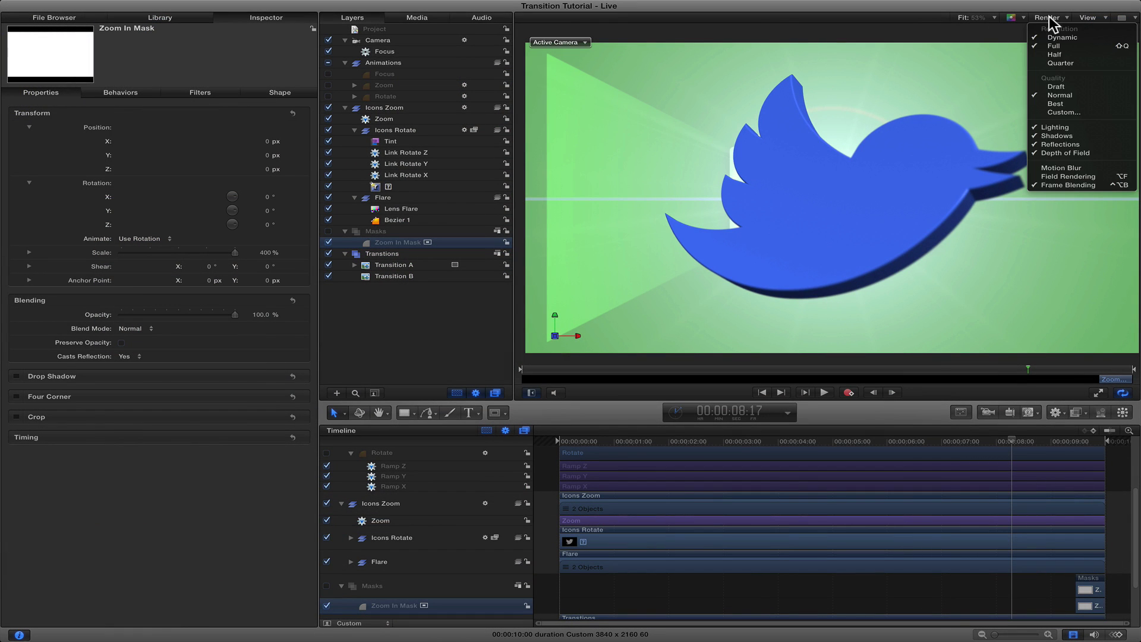
{"action": "left_click", "coordinate": [1051, 151]}
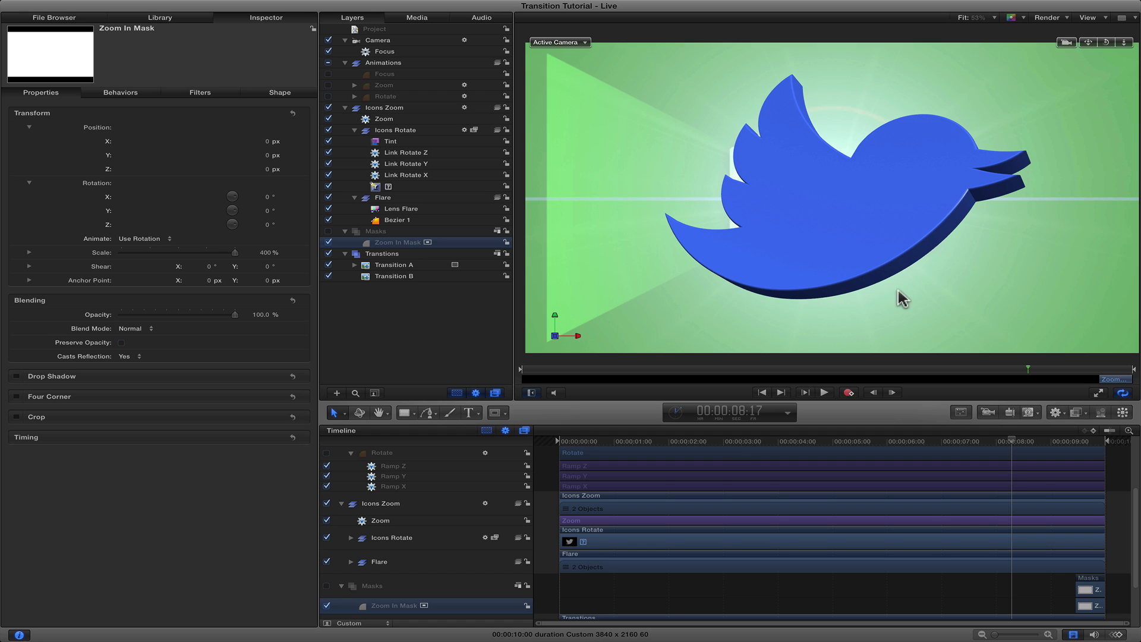
{"action": "left_click_drag", "start_coordinate": [683, 448], "coordinate": [858, 435]}
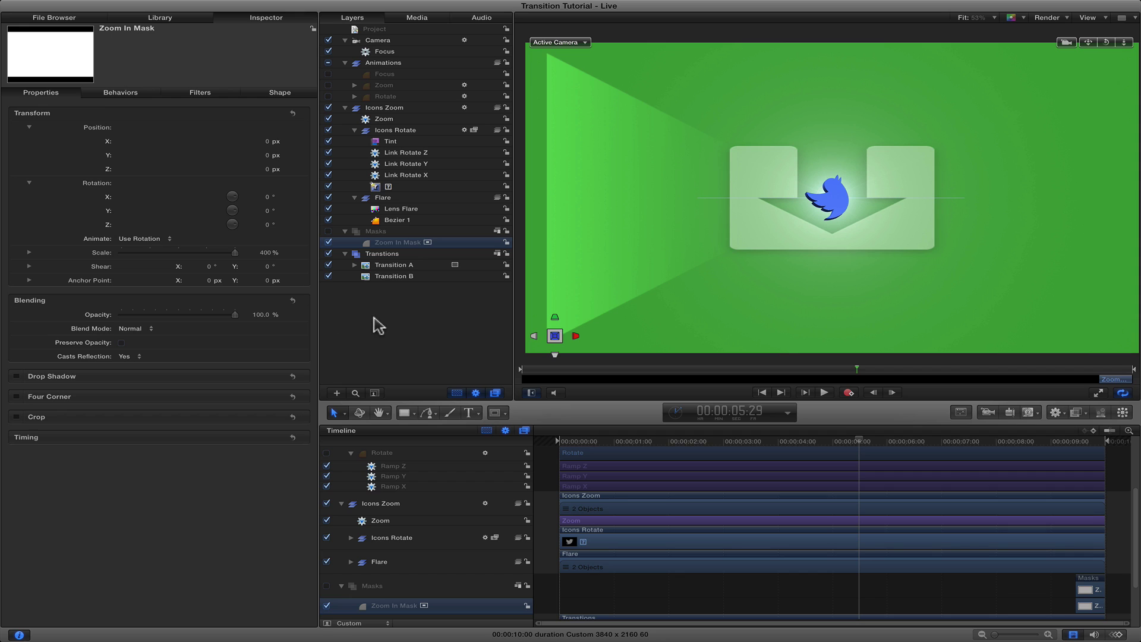
Enable the Zoom shape layer in the Animations group and preview its movement up to 4:09.
{"action": "left_click", "coordinate": [387, 86]}
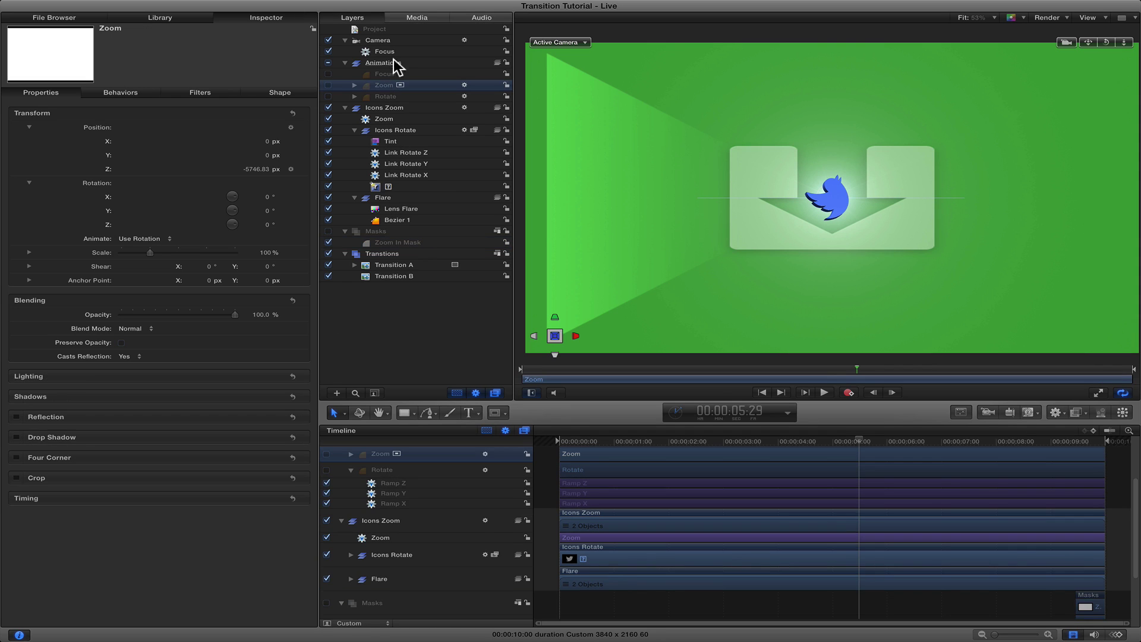
{"action": "left_click", "coordinate": [328, 85]}
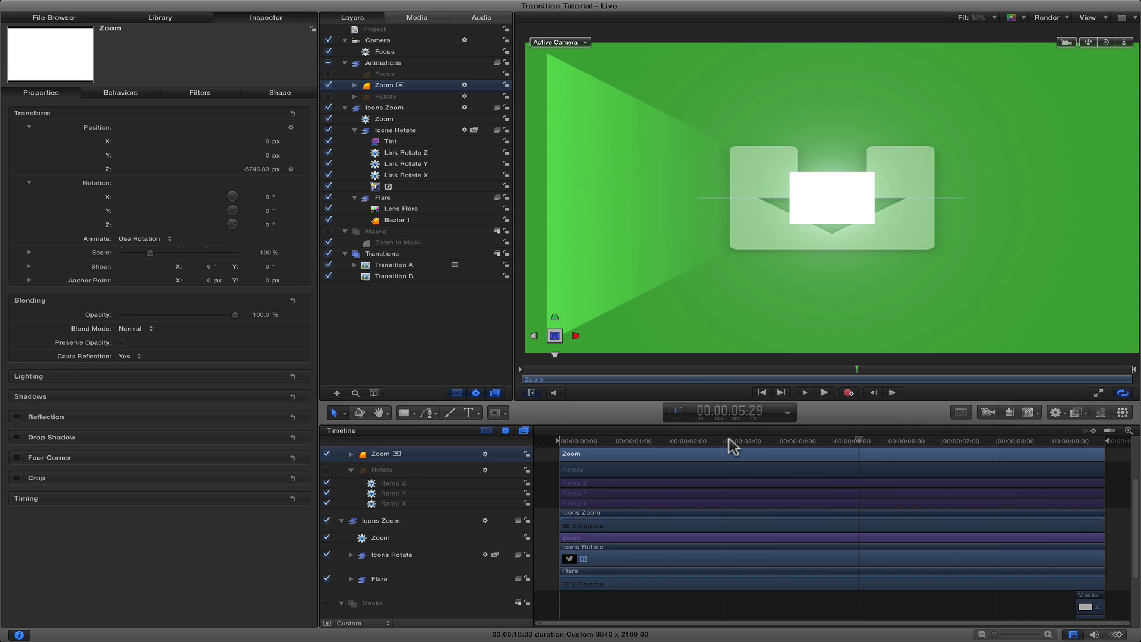
{"action": "left_click", "coordinate": [681, 442]}
{"action": "left_click_drag", "start_coordinate": [680, 446], "coordinate": [786, 446]}
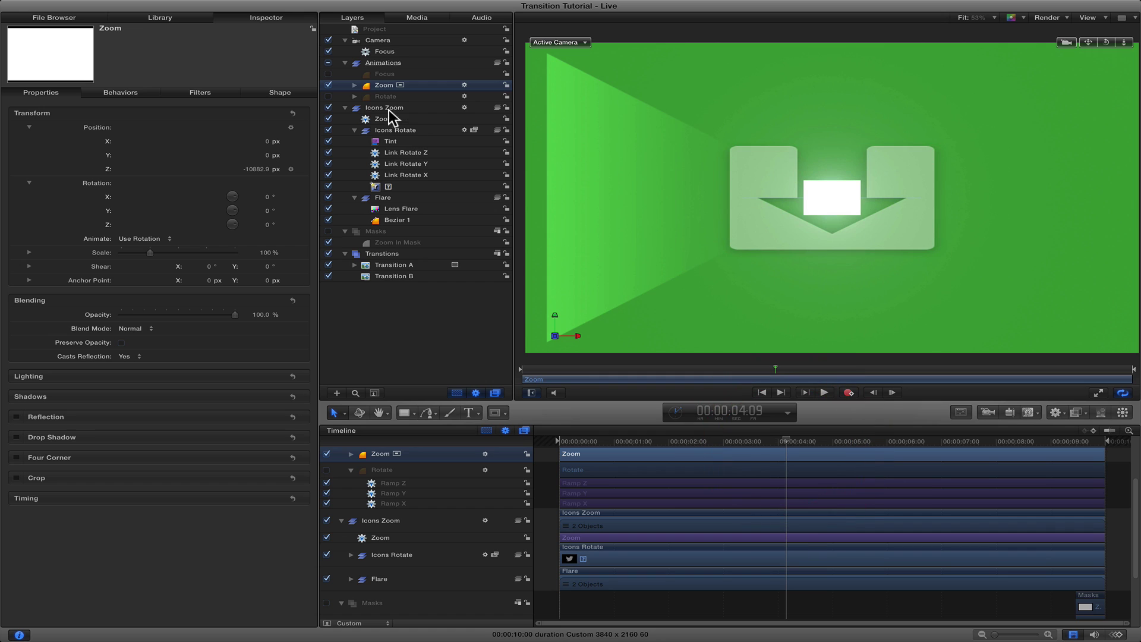
Reveal the Ramp behavior under the Zoom layer and inspect its parameters while scrubbing to 4:20.
{"action": "left_click", "coordinate": [355, 85]}
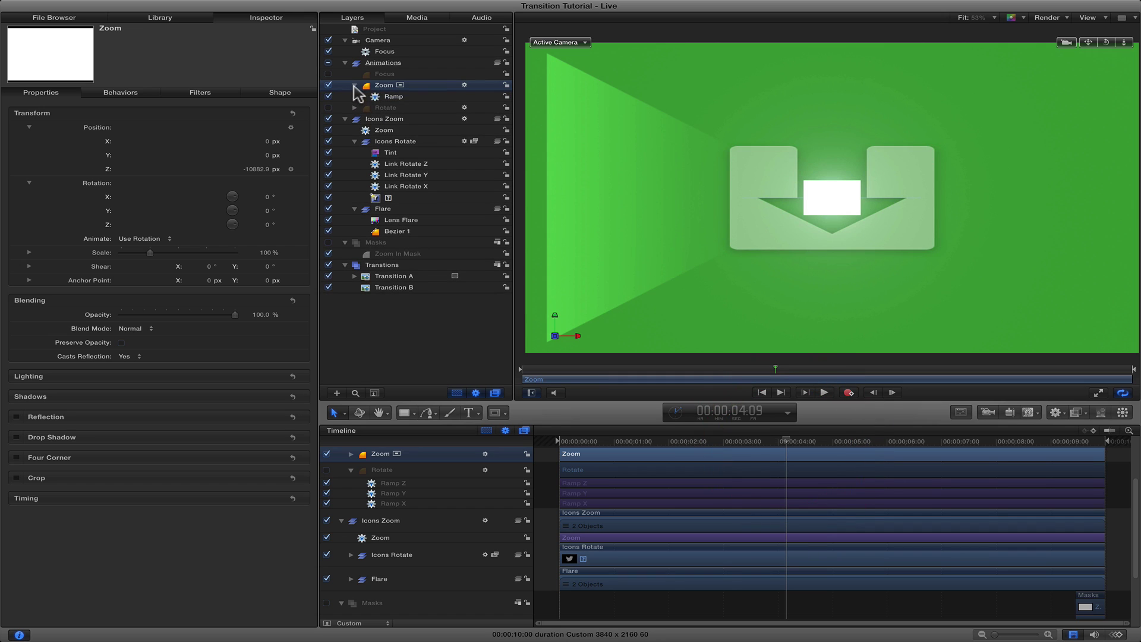
{"action": "left_click", "coordinate": [386, 97]}
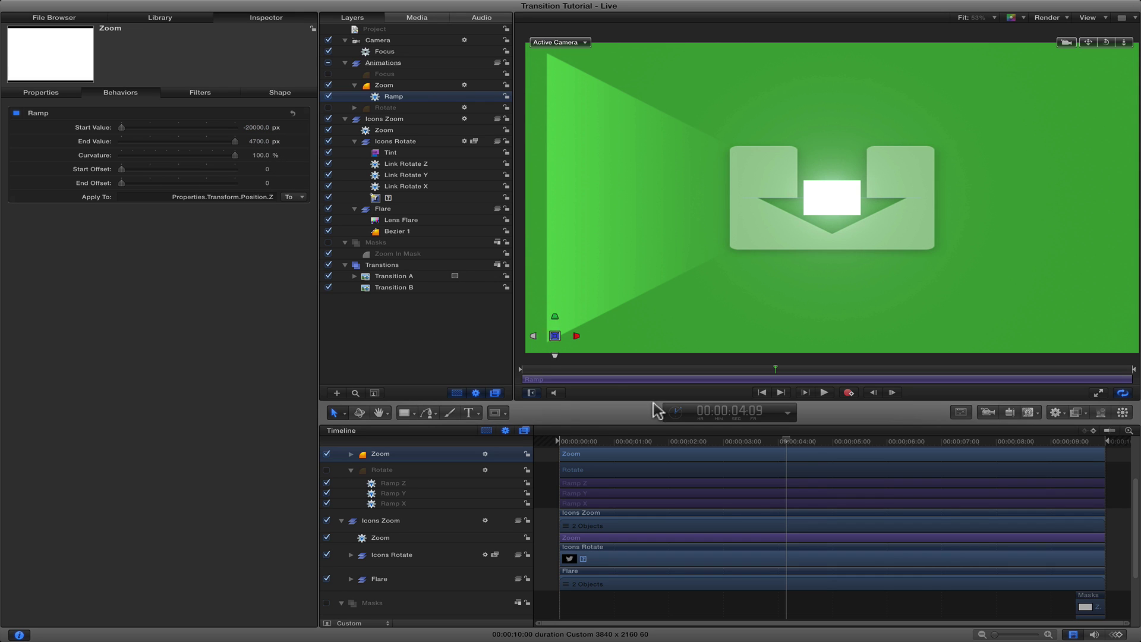
{"action": "mouse_move", "coordinate": [787, 449]}
{"action": "left_mouse_down"}
{"action": "mouse_move", "coordinate": [509, 453]}
{"action": "mouse_move", "coordinate": [1040, 454]}
{"action": "mouse_move", "coordinate": [798, 451]}
{"action": "left_mouse_up"}
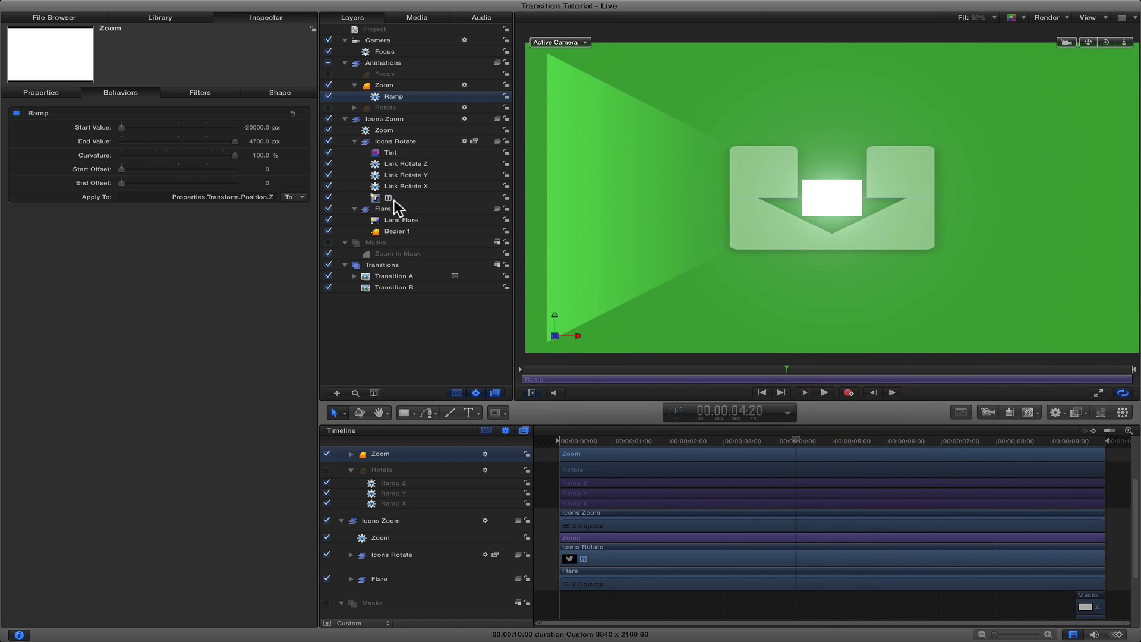
Hide the Icons Rotate group and rename the Zoom shape layer in the Animations group as Zoom In.
{"action": "left_click", "coordinate": [329, 141]}
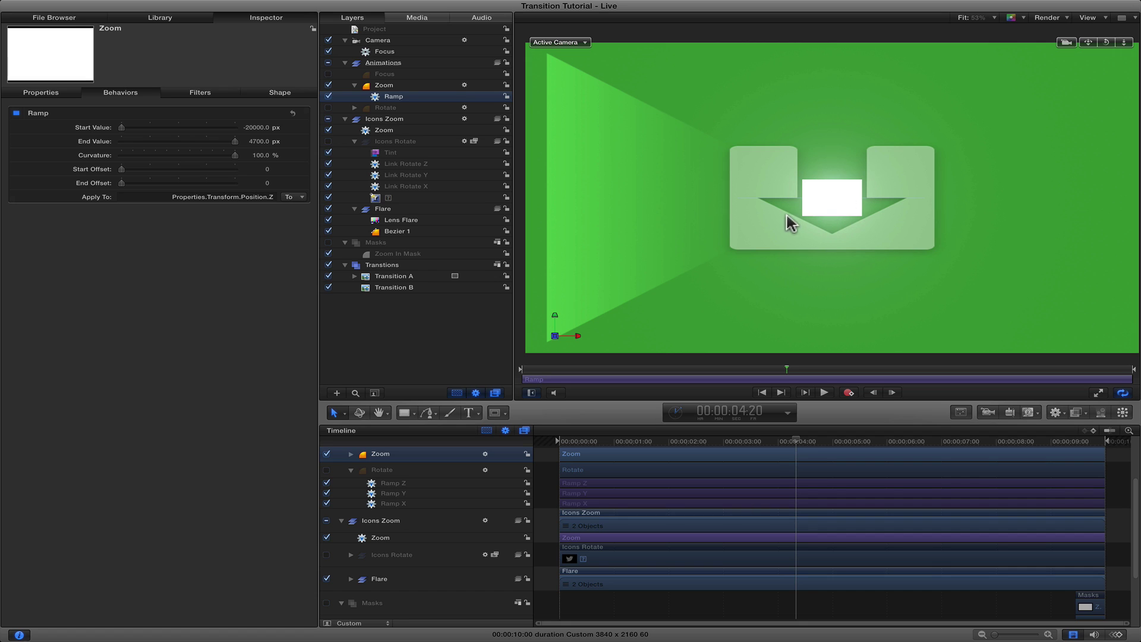
{"action": "left_click", "coordinate": [381, 85]}
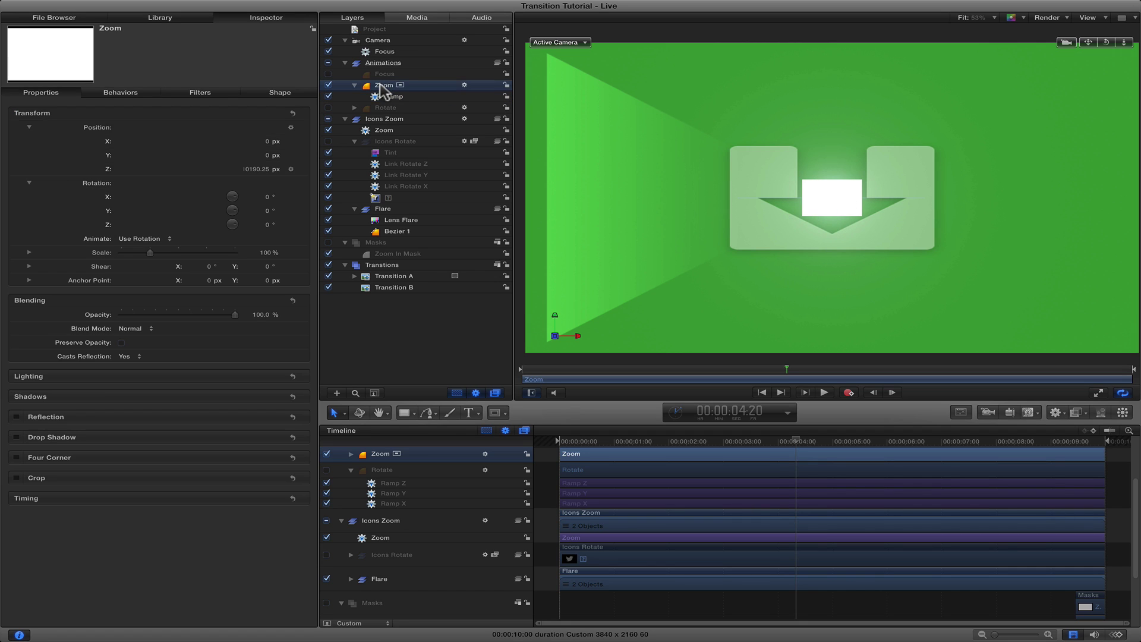
{"action": "double_click", "coordinate": [380, 85]}
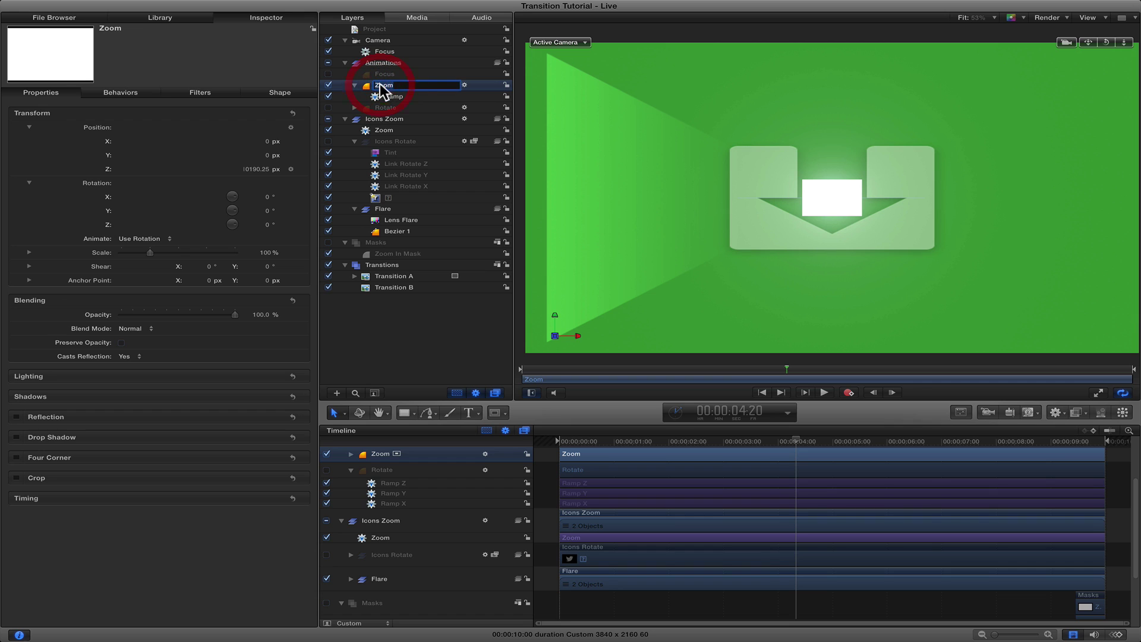
{"action": "type", "text": "In"}
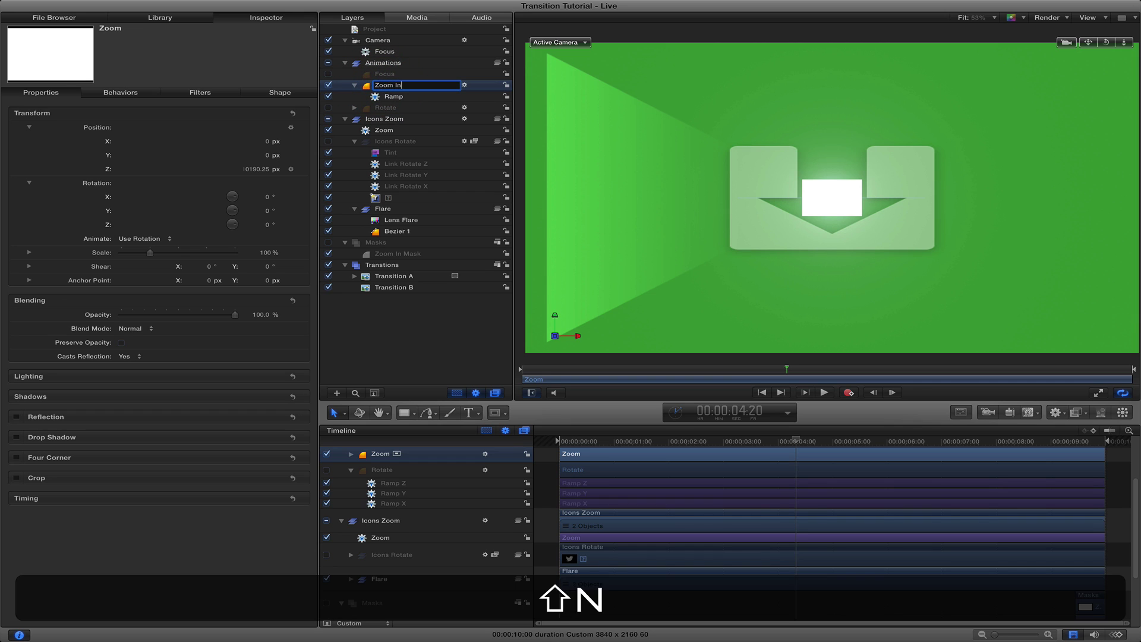
{"action": "key", "text": "Return"}
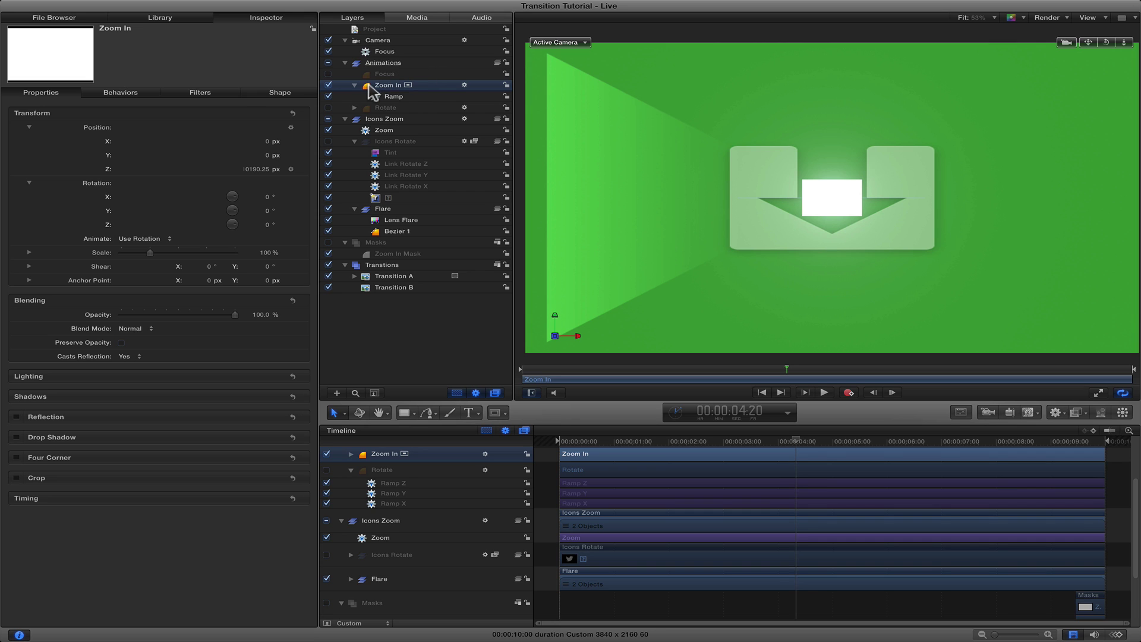
Duplicate the Zoom In layer once and rename the copy as Zoom Out.
{"action": "key", "text": "super+d"}
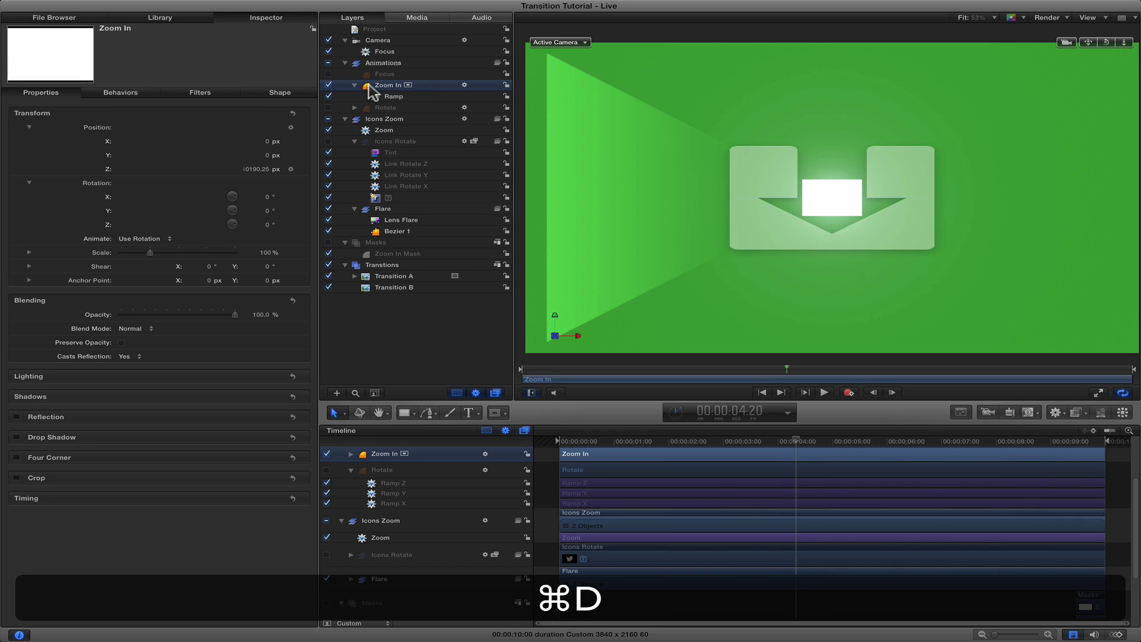
{"action": "left_click", "coordinate": [365, 84]}
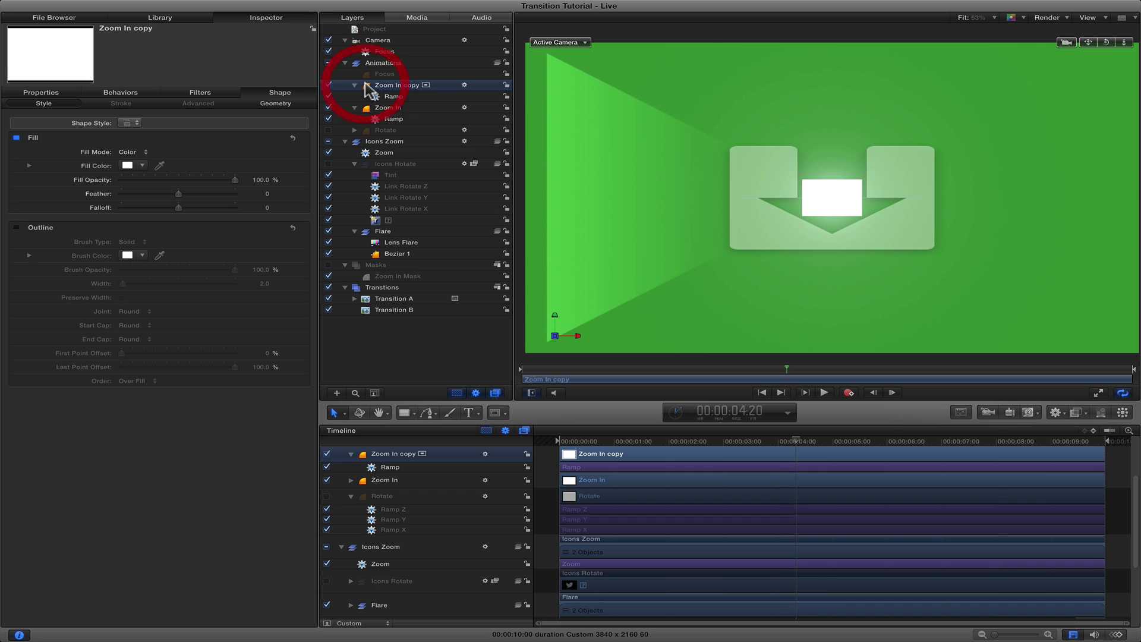
{"action": "key", "text": "super+d"}
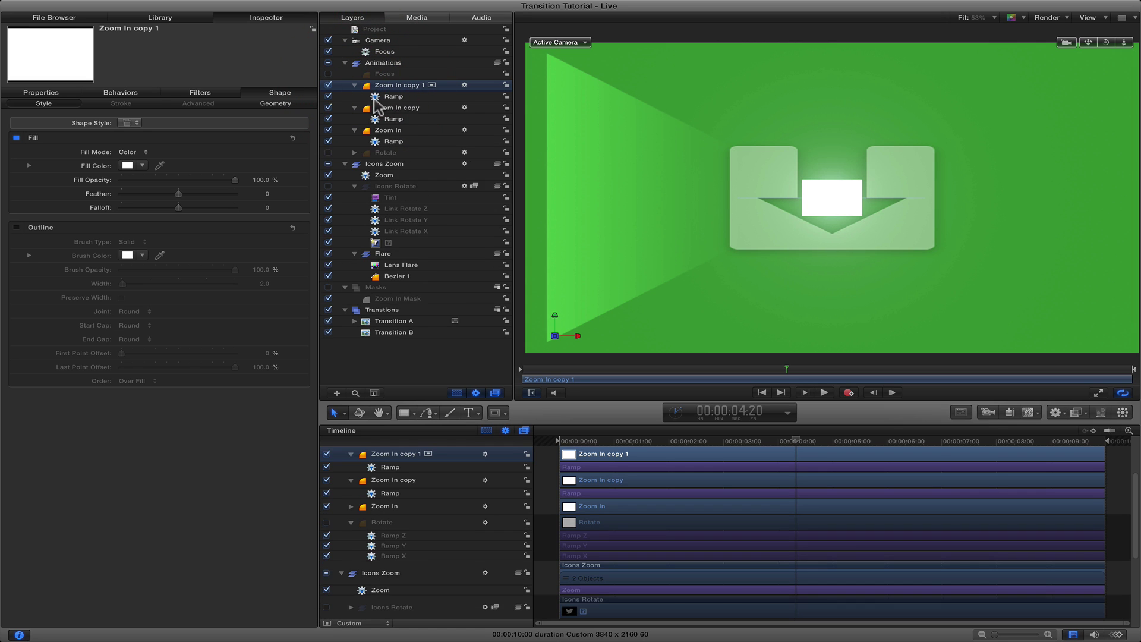
{"action": "key", "text": "super+z"}
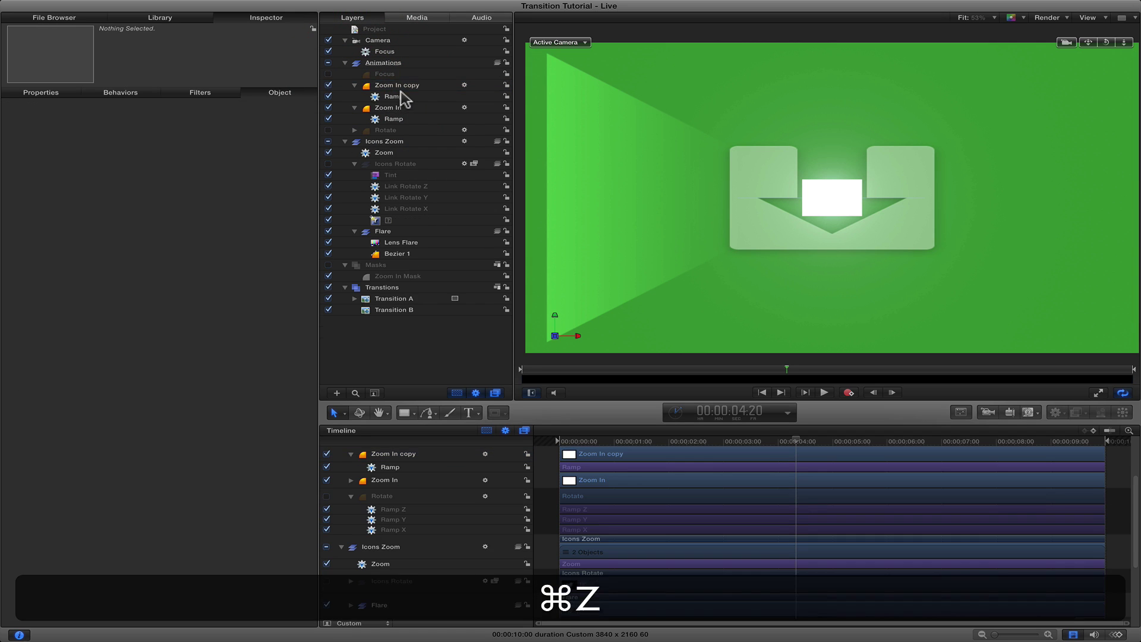
{"action": "left_click", "coordinate": [409, 86]}
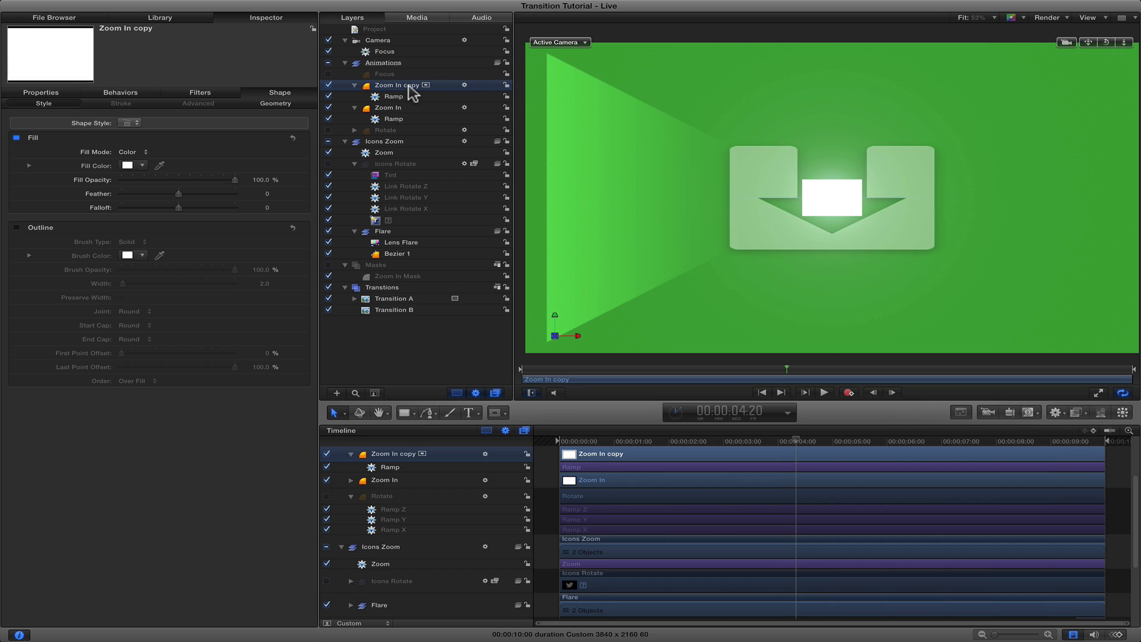
{"action": "double_click", "coordinate": [410, 87]}
{"action": "key", "text": "BackSpace"}
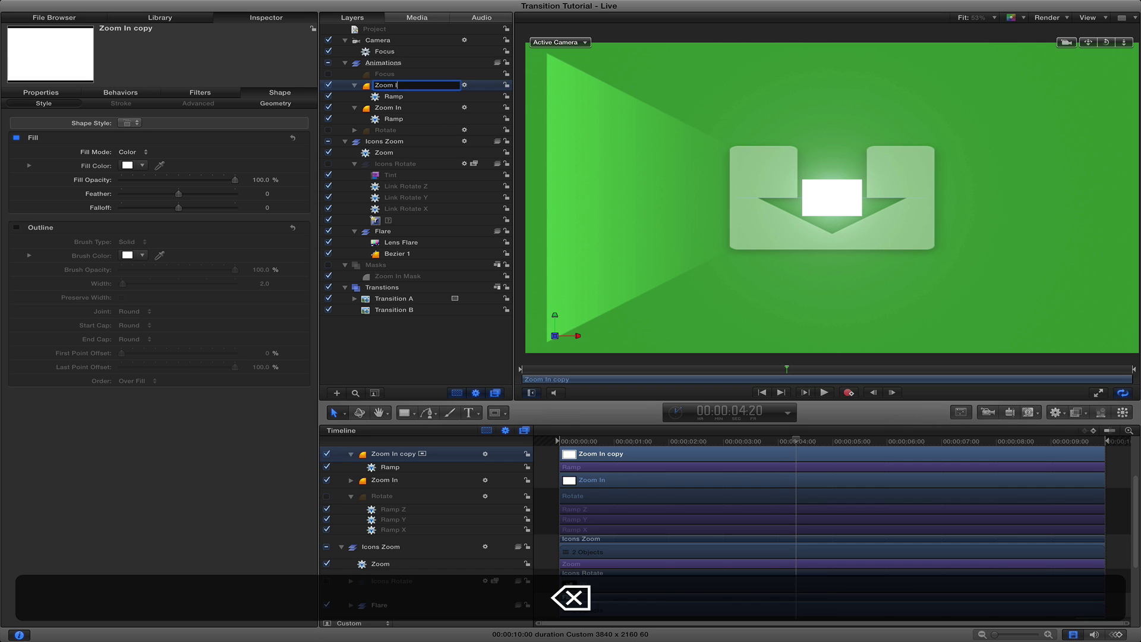
{"action": "type", "text": "Out"}
{"action": "key", "text": "Return"}
Delete the Ramp behavior from the Zoom Out layer and hide the Zoom In layer.
{"action": "left_click", "coordinate": [397, 98]}
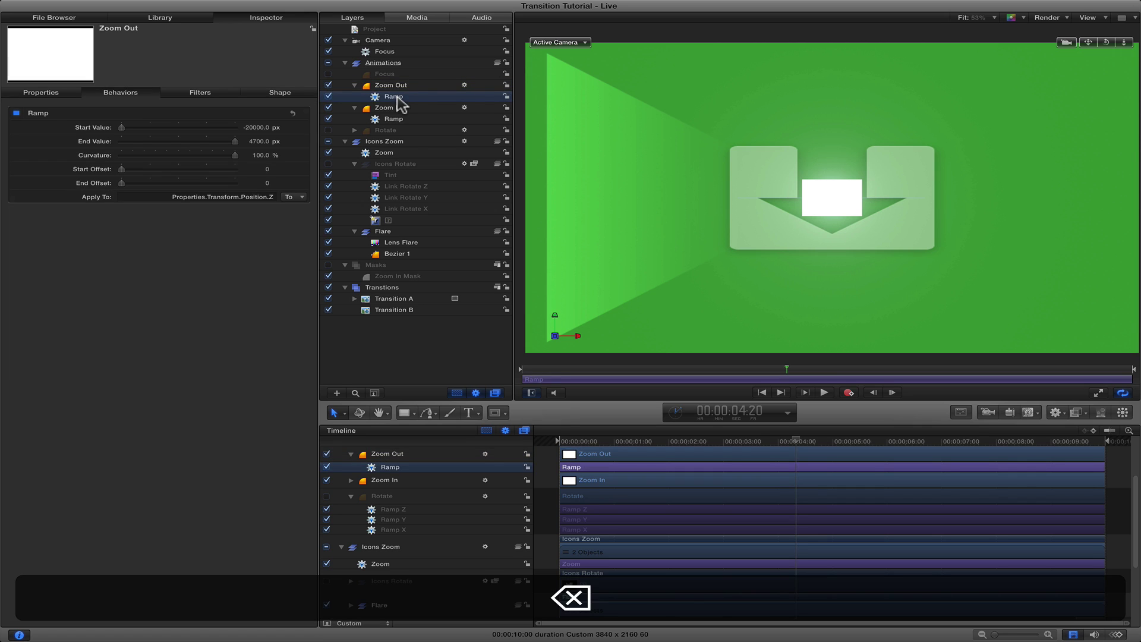
{"action": "key", "text": "BackSpace"}
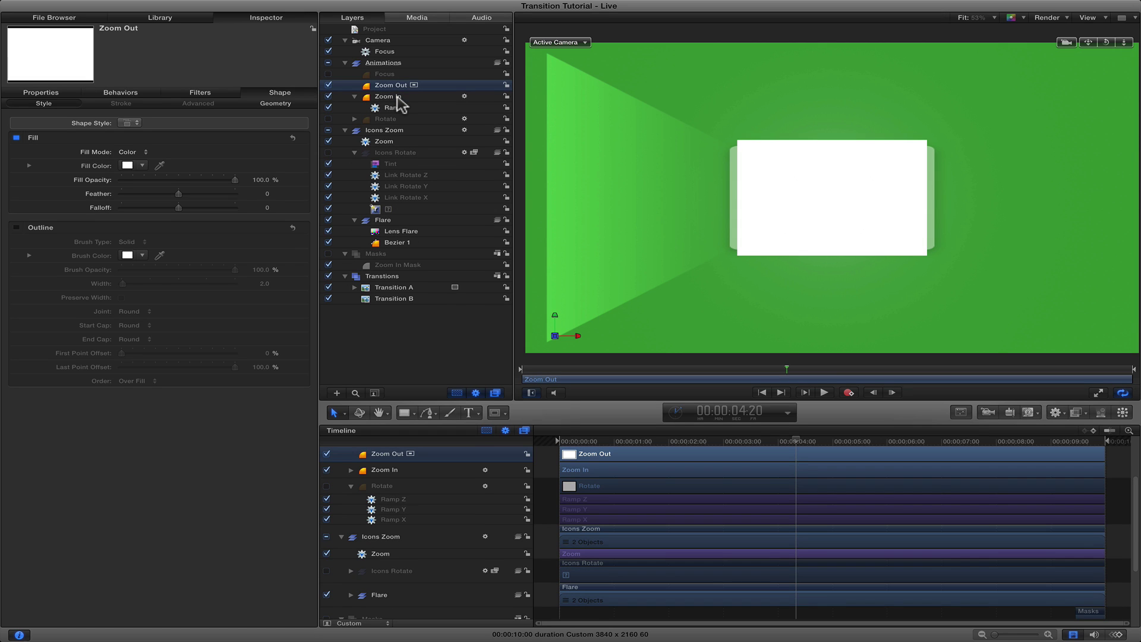
{"action": "left_click", "coordinate": [328, 97]}
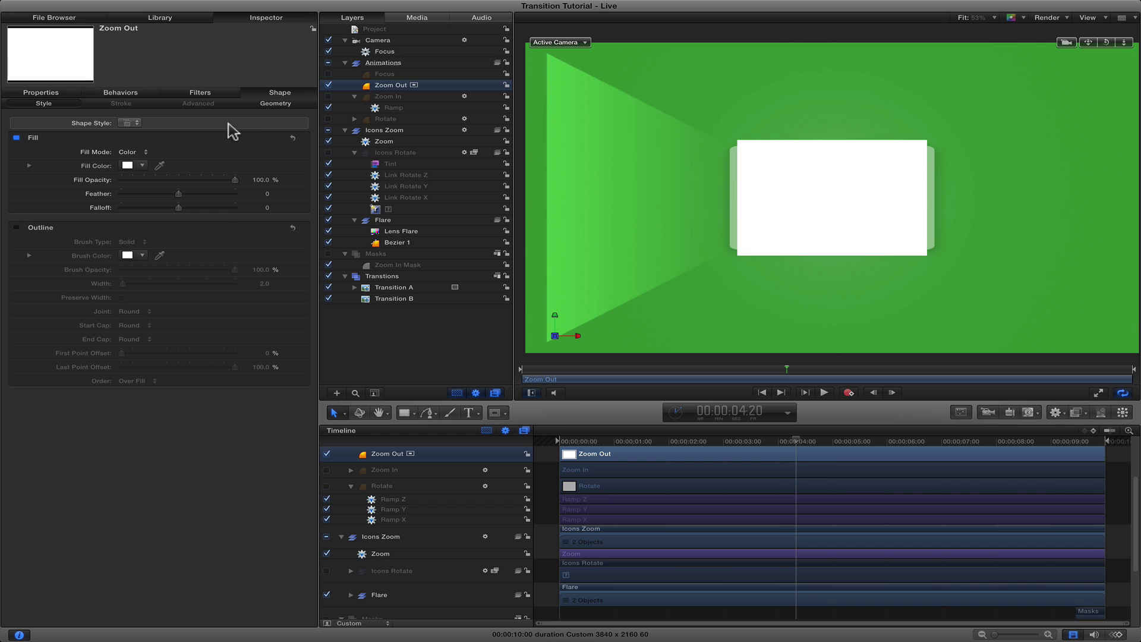
Add a Ramp parameter behavior to the Z position of the Zoom Out layer.
{"action": "left_click", "coordinate": [59, 93]}
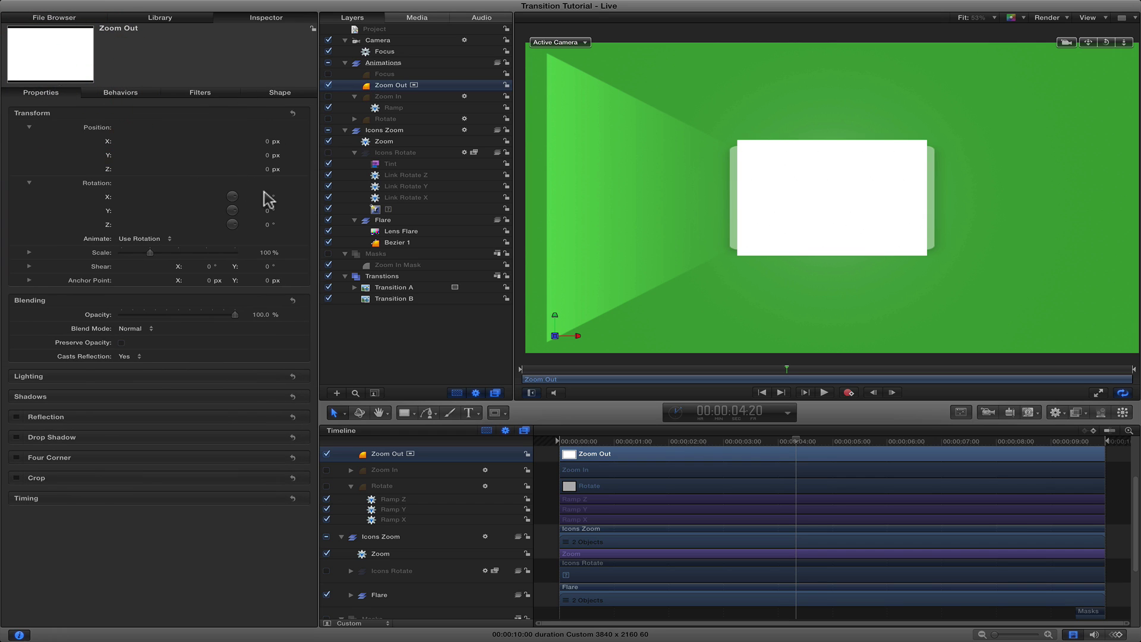
{"action": "right_click", "coordinate": [308, 175]}
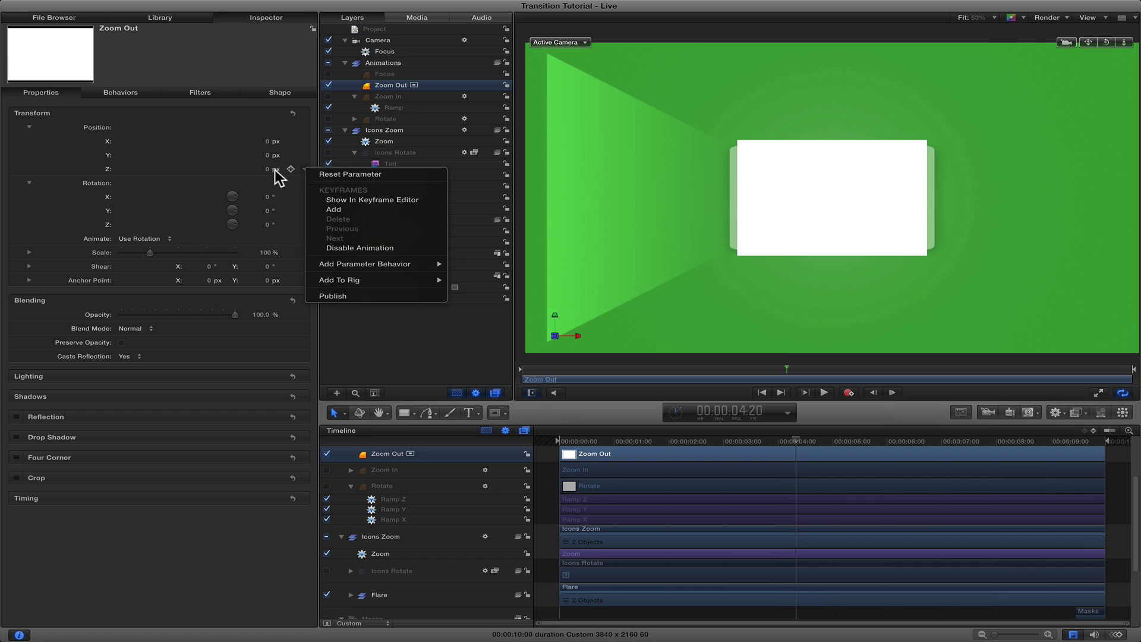
{"action": "left_click", "coordinate": [276, 170]}
{"action": "right_click", "coordinate": [304, 169]}
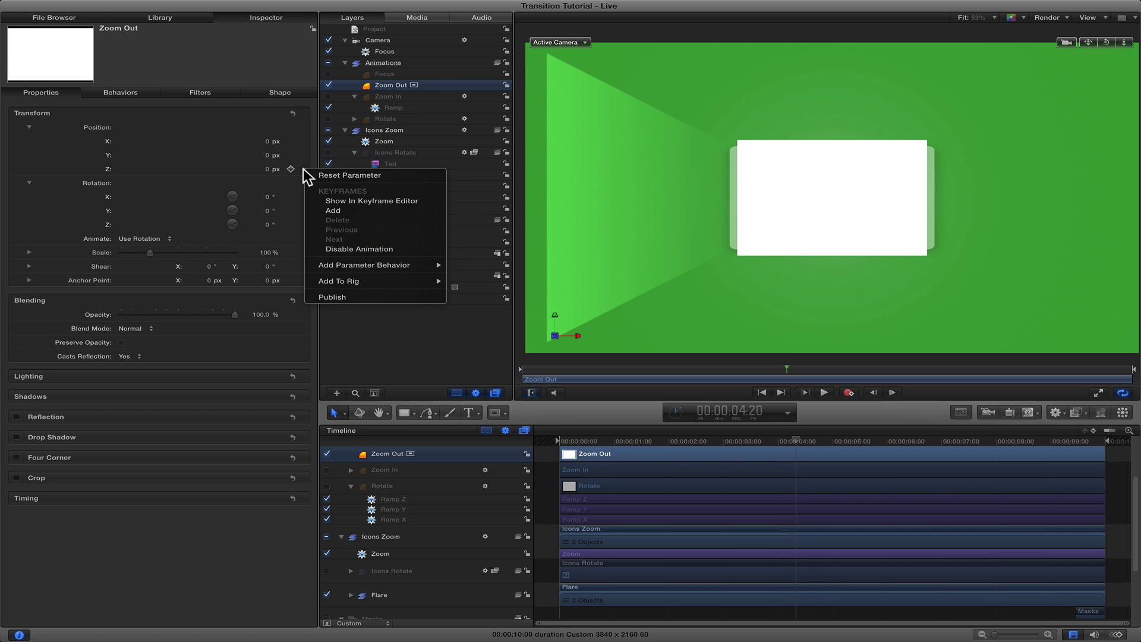
{"action": "mouse_move", "coordinate": [337, 266]}
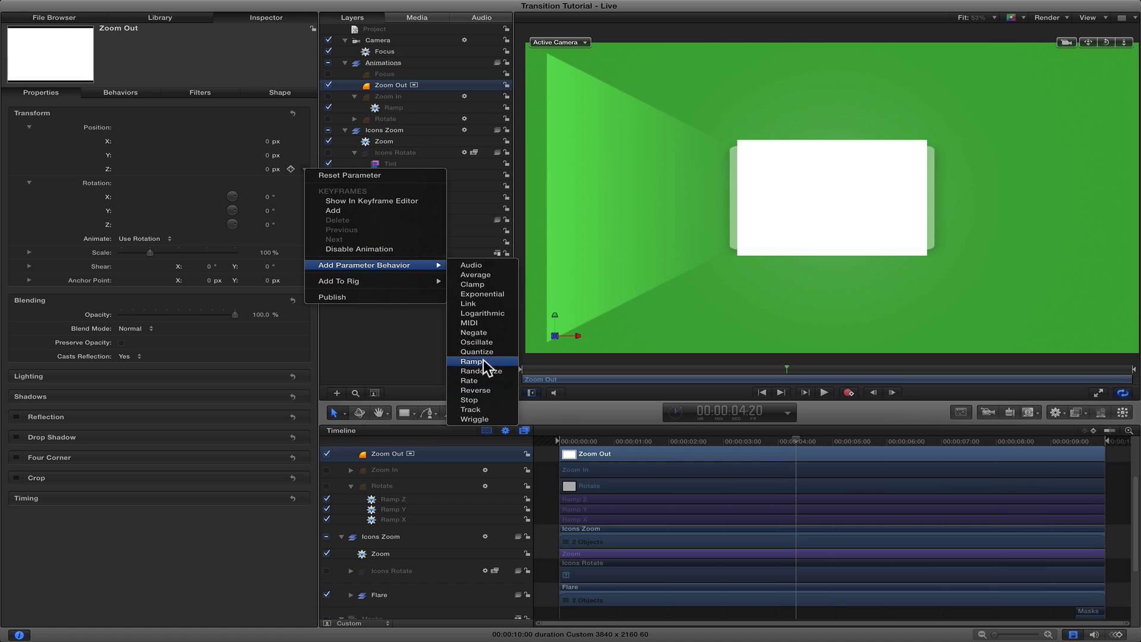
{"action": "left_click", "coordinate": [483, 362]}
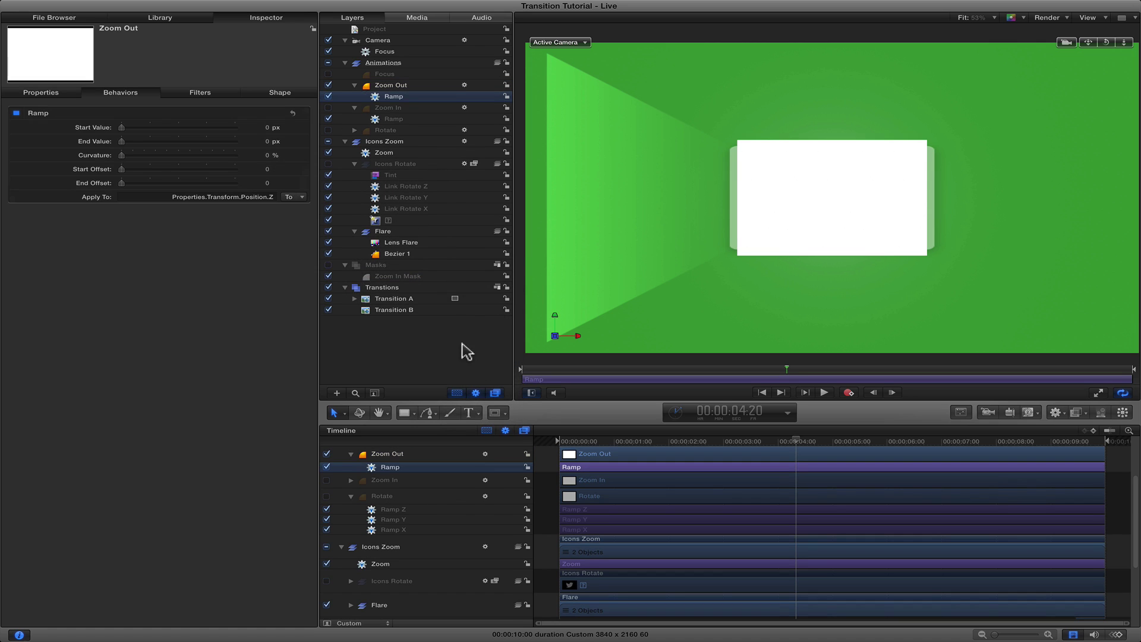
Check the Zoom In Ramp's values and try a Start Value of 9000 px on the Zoom Out Ramp.
{"action": "left_click", "coordinate": [387, 118]}
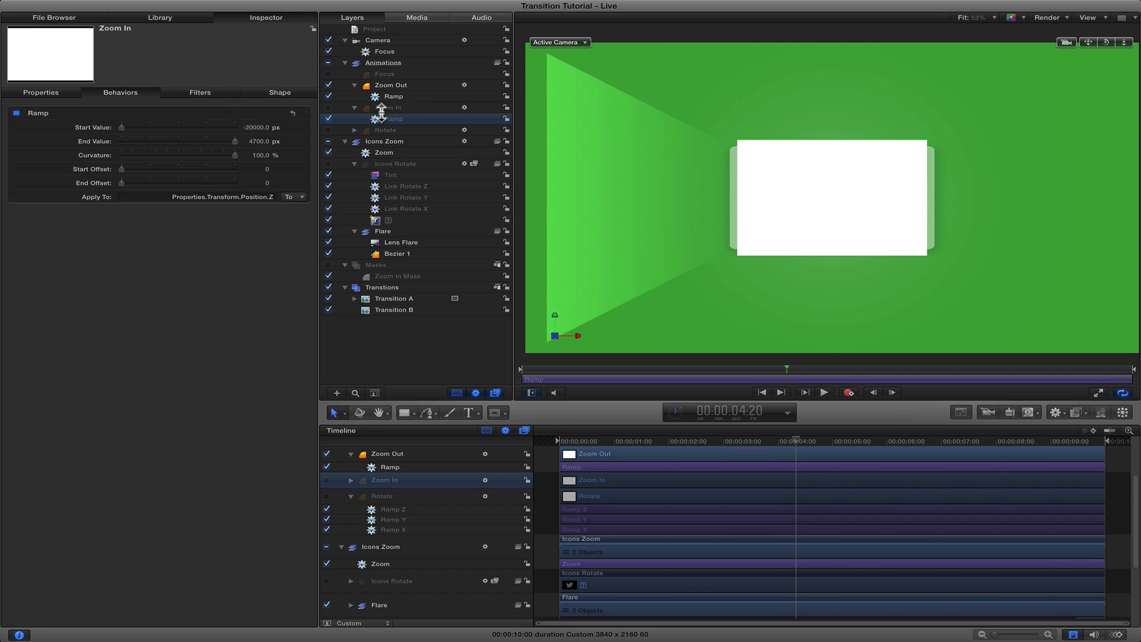
{"action": "left_click", "coordinate": [388, 96]}
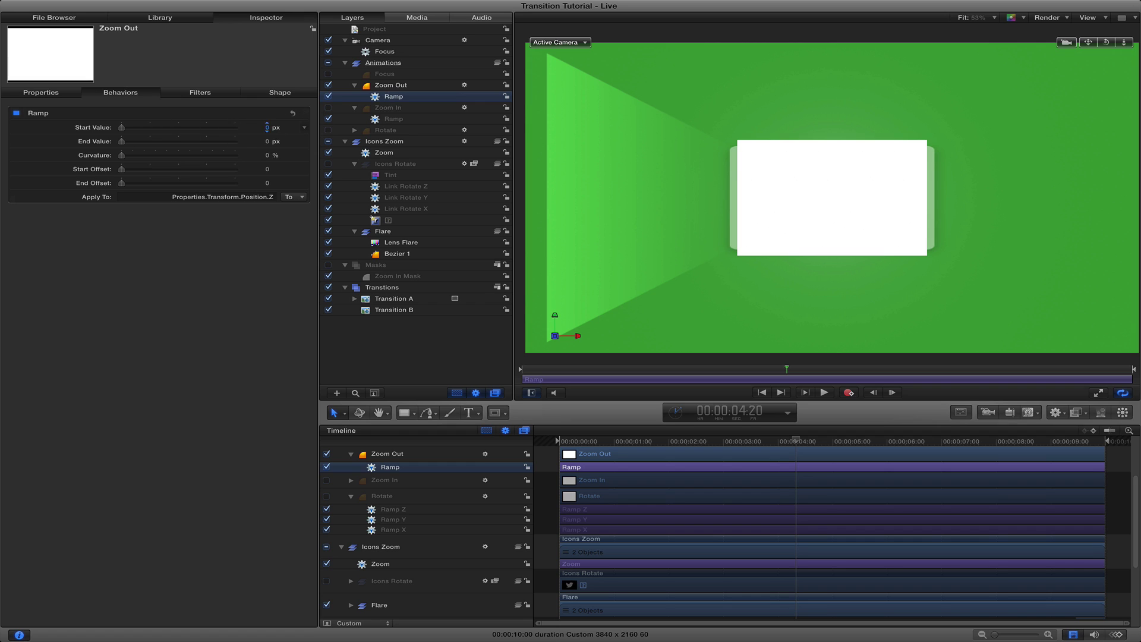
{"action": "left_click_drag", "start_coordinate": [266, 126], "coordinate": [544, 126]}
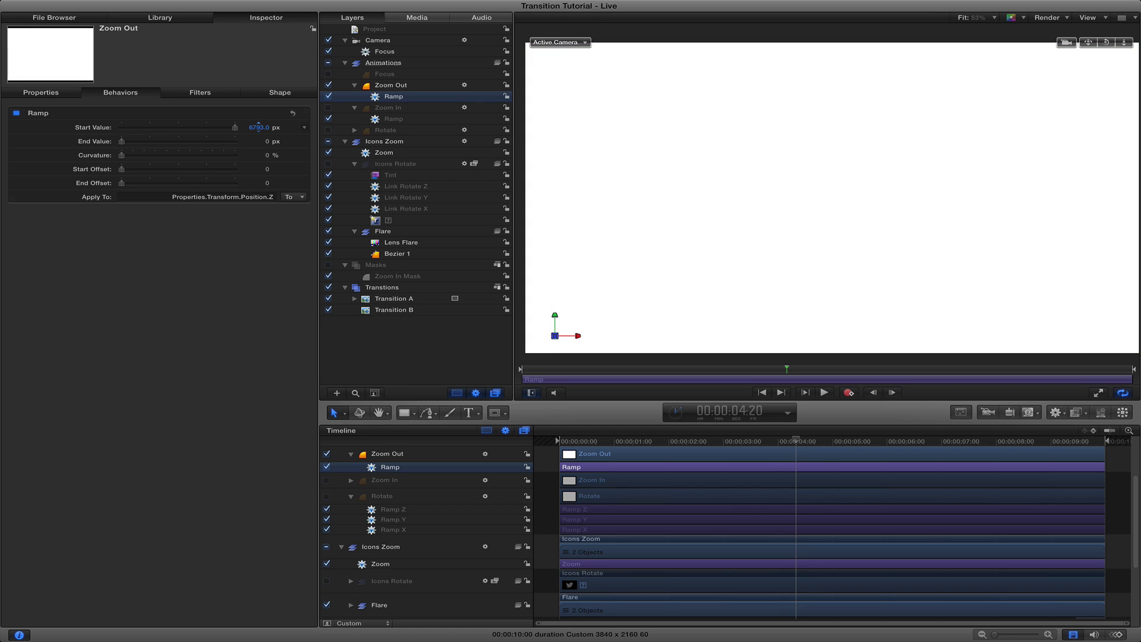
{"action": "left_click_drag", "start_coordinate": [259, 127], "coordinate": [255, 134]}
{"action": "left_click", "coordinate": [260, 128]}
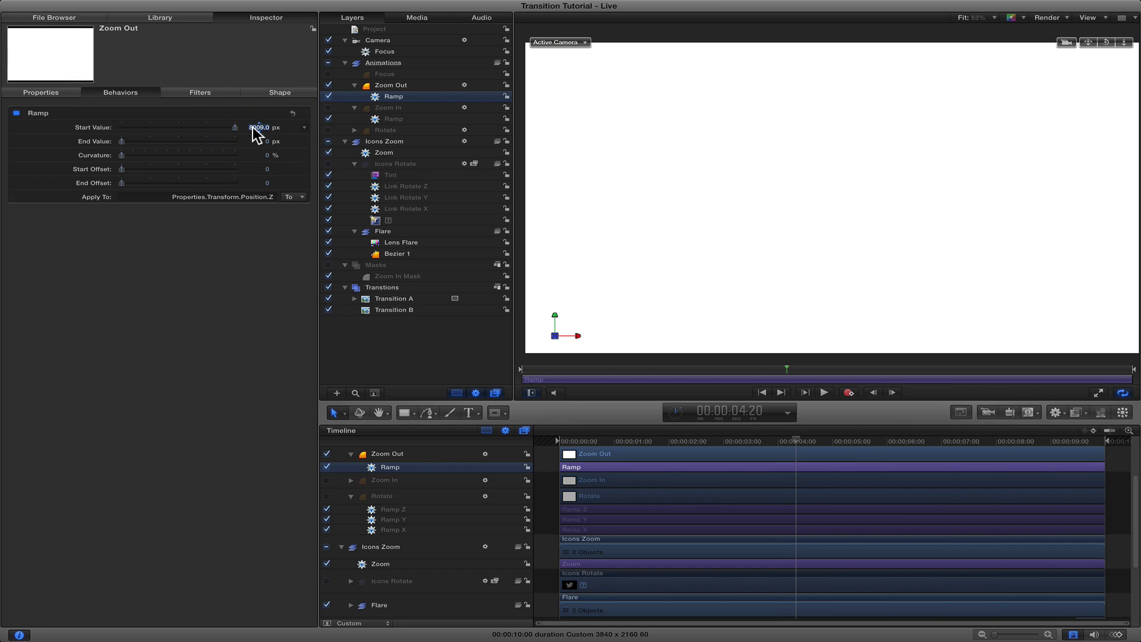
{"action": "type", "text": "9000"}
{"action": "key", "text": "Return"}
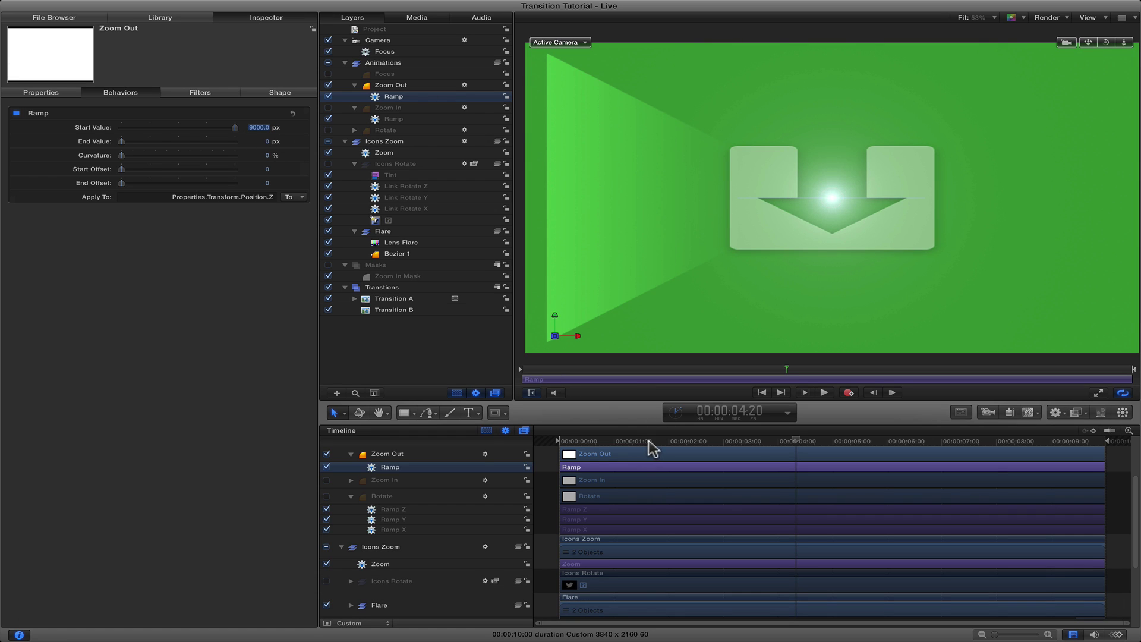
Set the Zoom Out Ramp's Start Value to 5000 px while viewing the project's first frame.
{"action": "left_click_drag", "start_coordinate": [652, 449], "coordinate": [543, 446]}
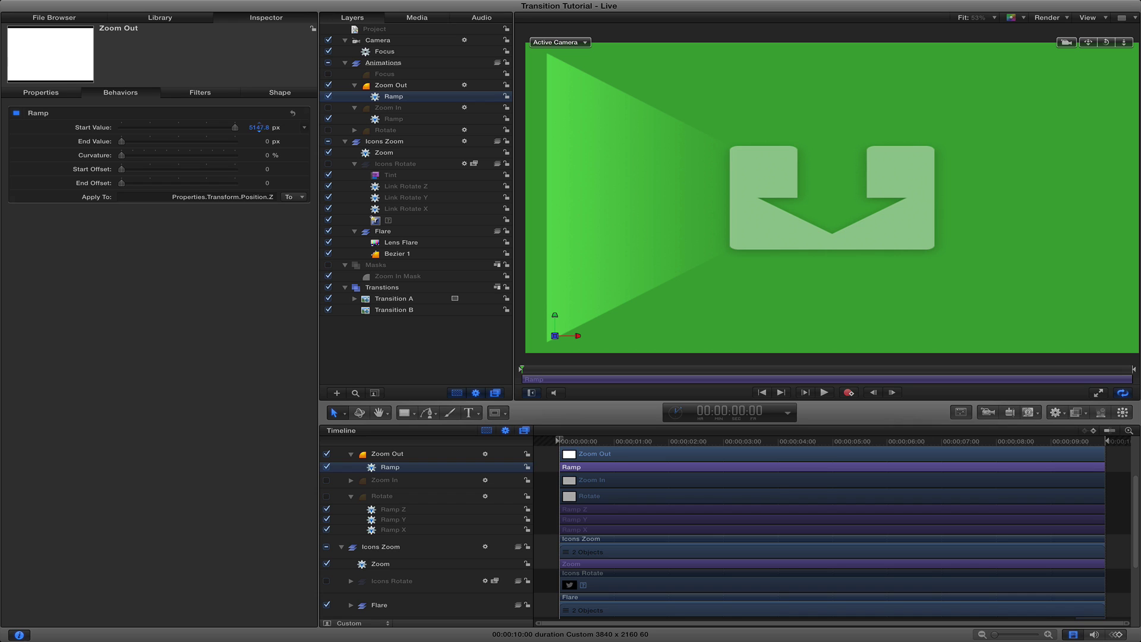
{"action": "left_click_drag", "start_coordinate": [259, 126], "coordinate": [260, 123]}
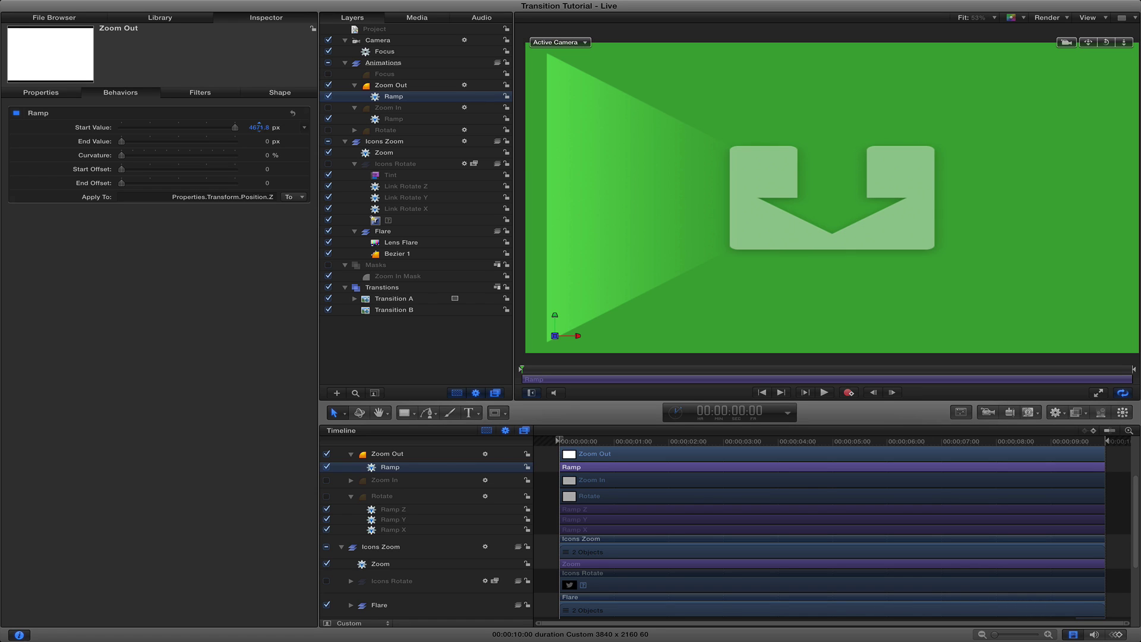
{"action": "left_click", "coordinate": [252, 127]}
{"action": "type", "text": "500"}
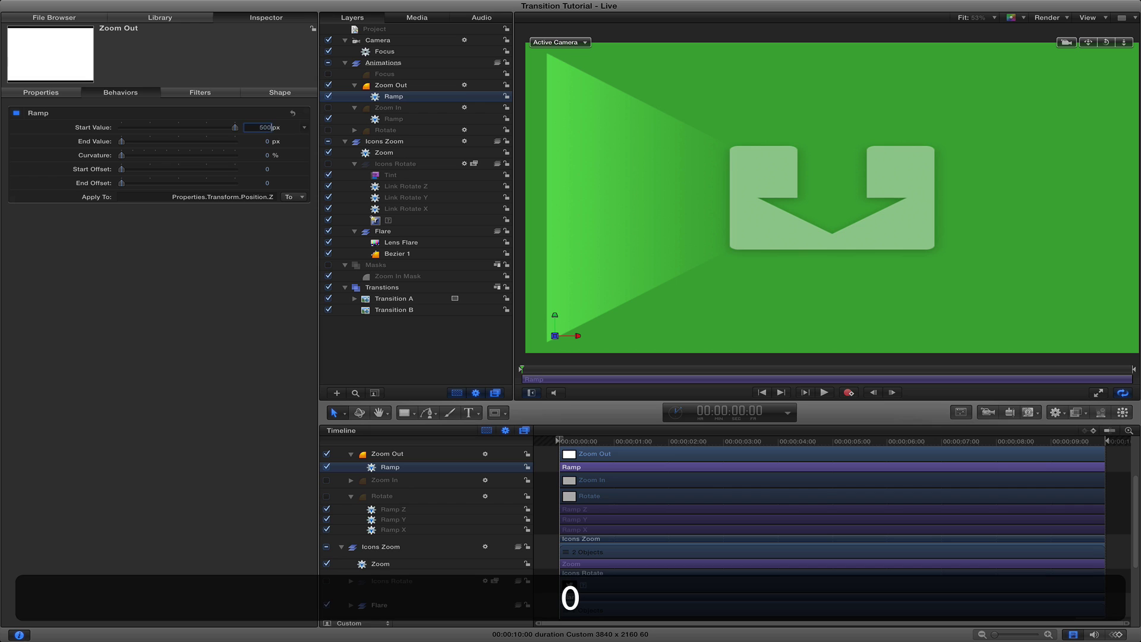
{"action": "type", "text": "0"}
{"action": "key", "text": "Return"}
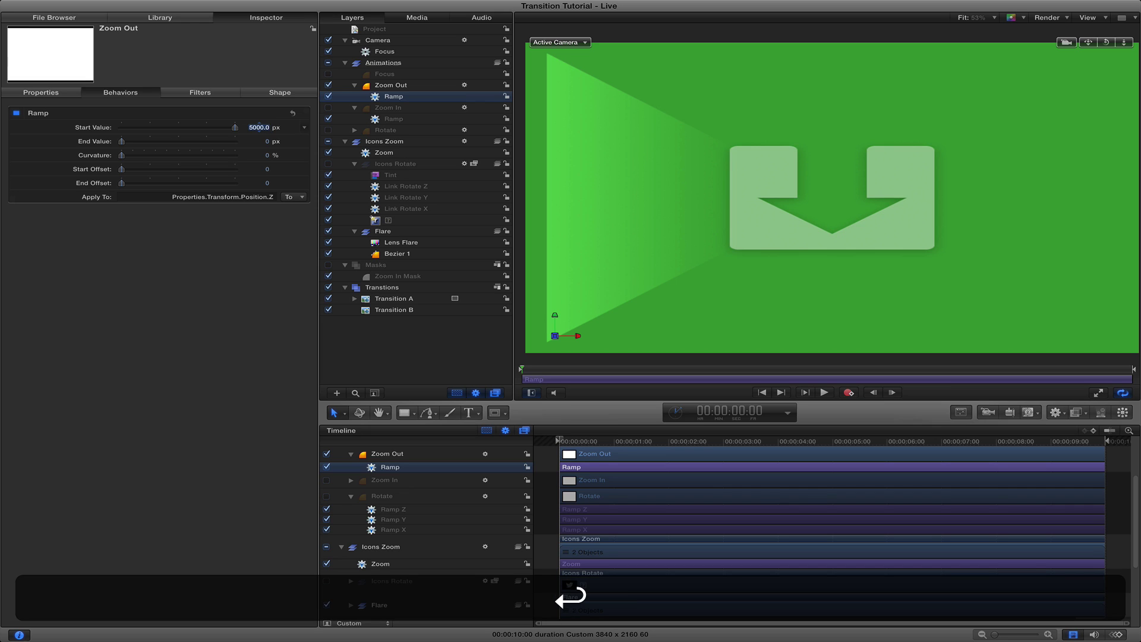
Preview the Zoom Out movement up to 4:40, and hide the whole Icons Zoom group instead of only Icons Rotate.
{"action": "left_click", "coordinate": [569, 441]}
{"action": "left_click_drag", "start_coordinate": [570, 441], "coordinate": [819, 455]}
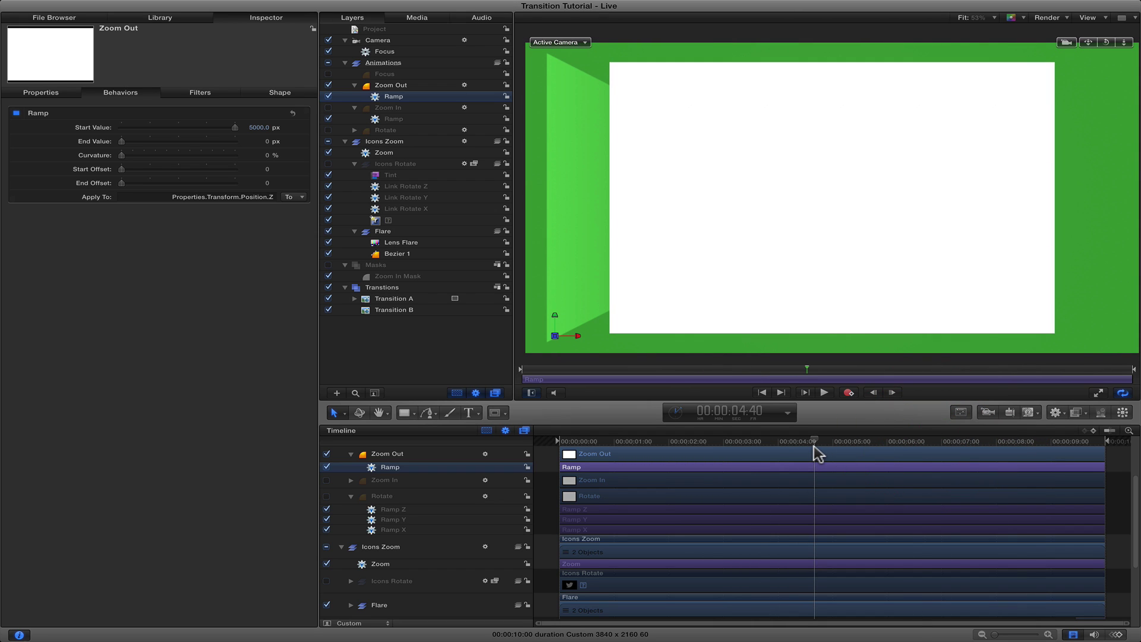
{"action": "left_click", "coordinate": [328, 164]}
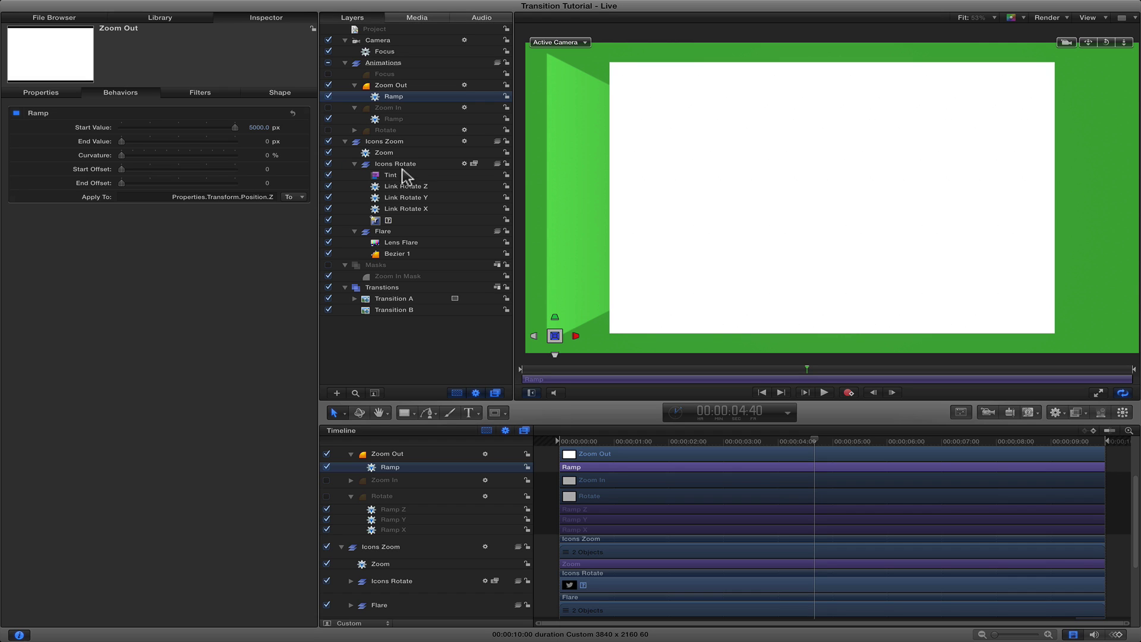
{"action": "left_click", "coordinate": [328, 141]}
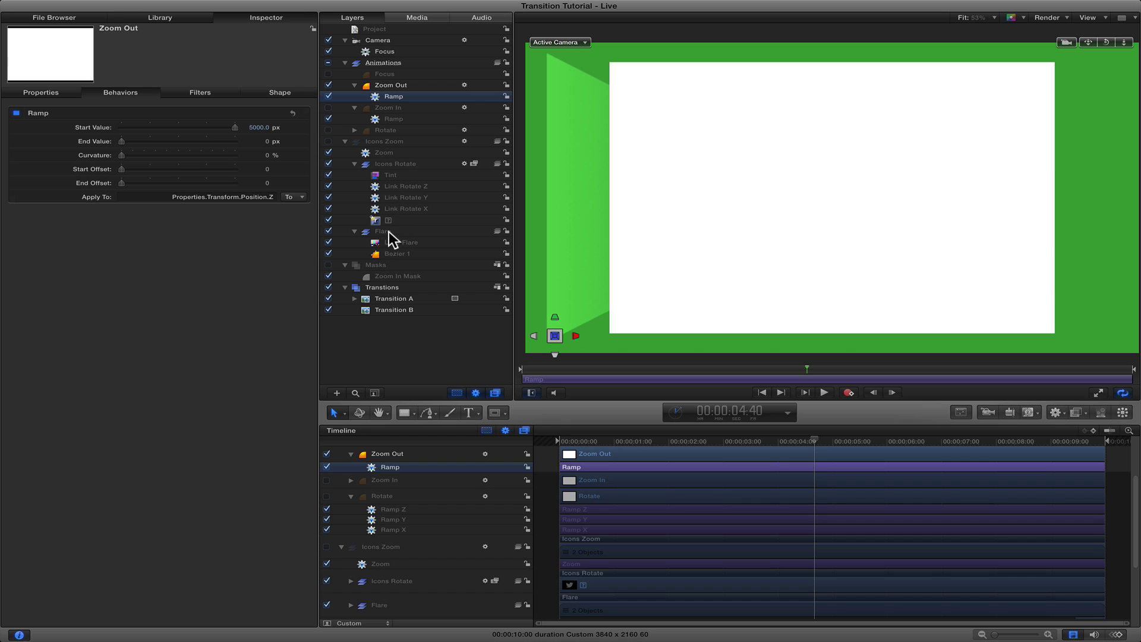
At 9:59, lower the Zoom Out Ramp's End Value to about -20,000 px and compare it with the Zoom In Ramp.
{"action": "left_click_drag", "start_coordinate": [872, 449], "coordinate": [1123, 441]}
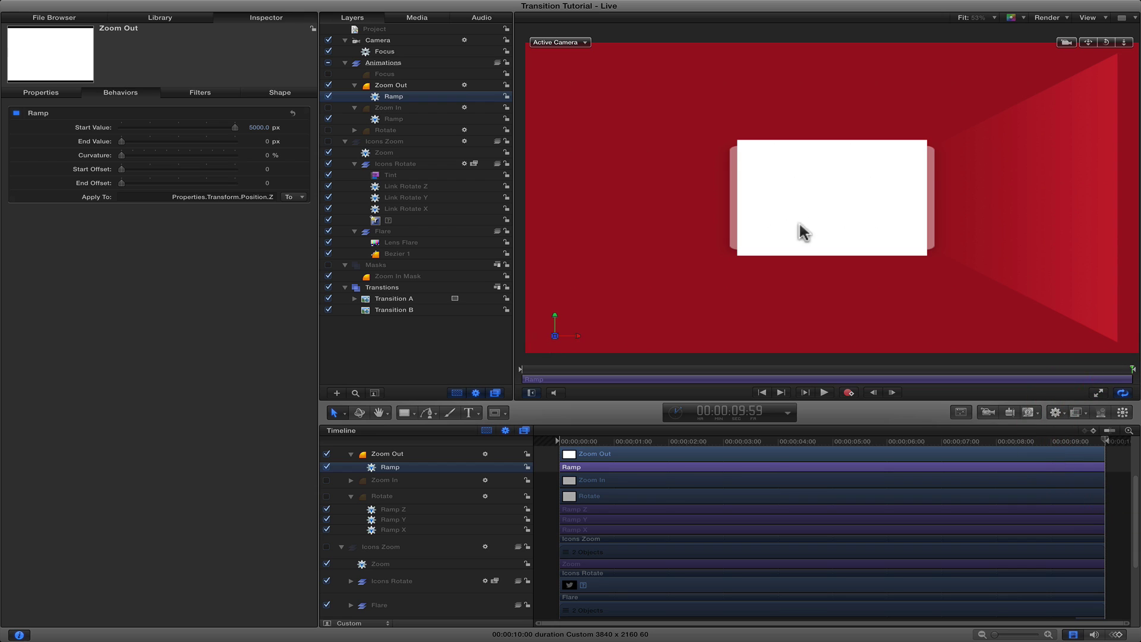
{"action": "mouse_move", "coordinate": [266, 141]}
{"action": "left_mouse_down"}
{"action": "mouse_move", "coordinate": [235, 141]}
{"action": "mouse_move", "coordinate": [257, 143]}
{"action": "left_mouse_up"}
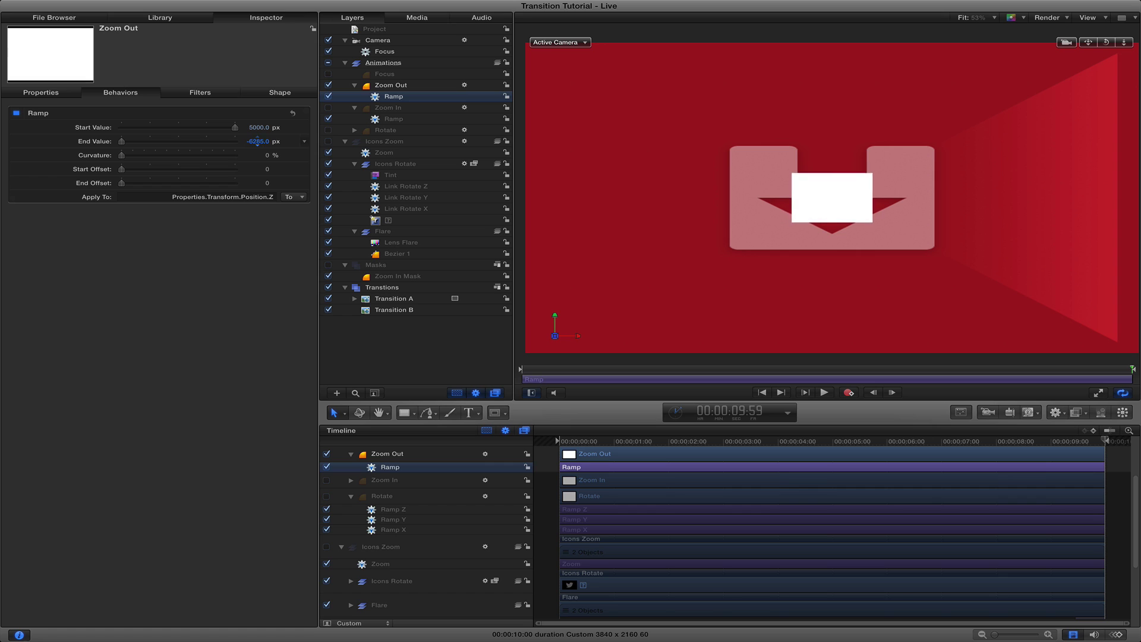
{"action": "left_click_drag", "start_coordinate": [256, 143], "coordinate": [256, 143]}
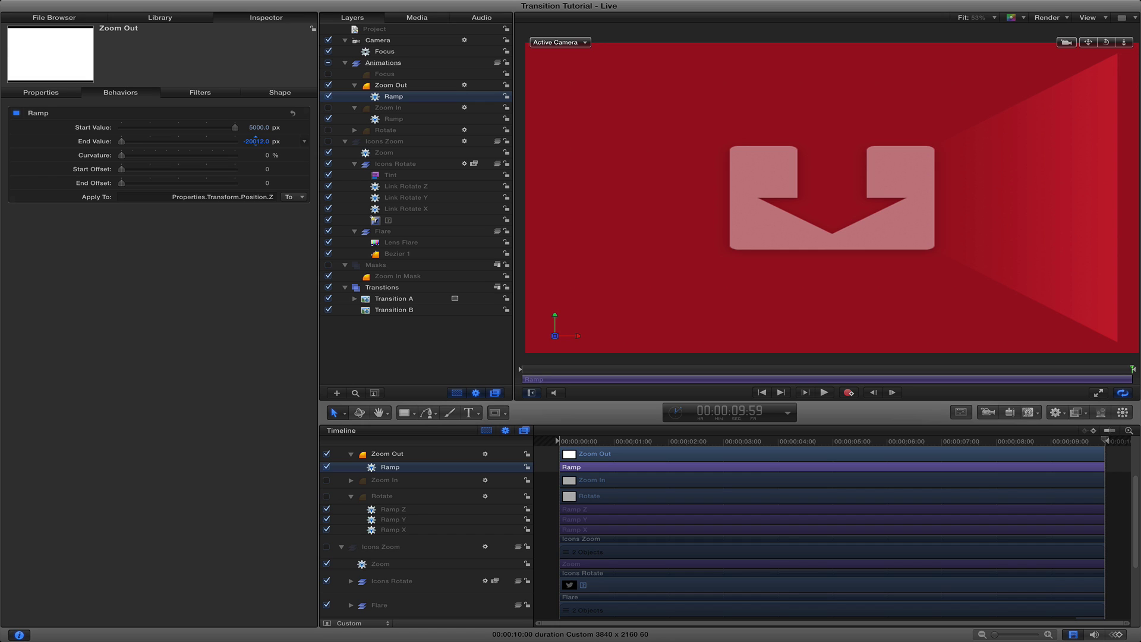
{"action": "left_click_drag", "start_coordinate": [256, 143], "coordinate": [256, 143]}
{"action": "left_click", "coordinate": [391, 119]}
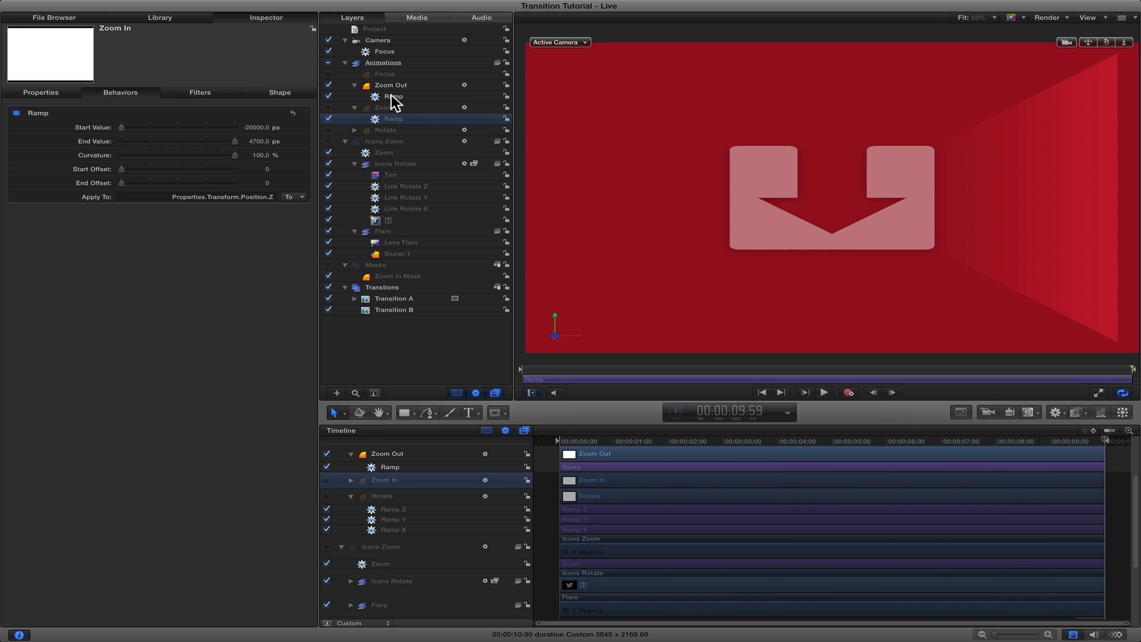
Set the Zoom Out Ramp's End Value to exactly -20000 px.
{"action": "left_click", "coordinate": [391, 95]}
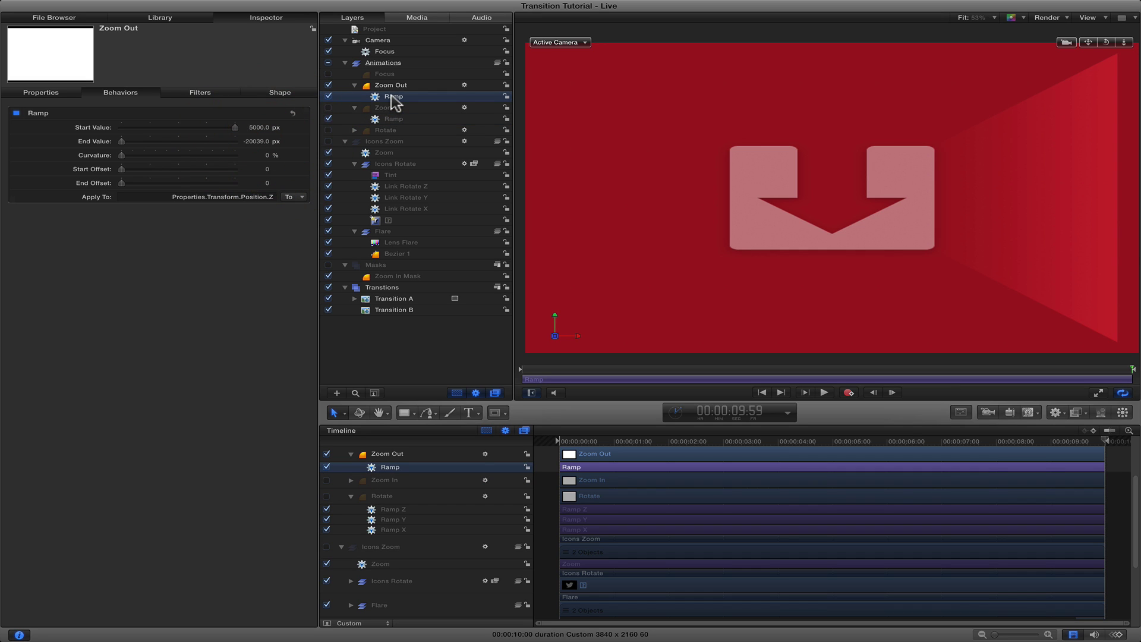
{"action": "left_click", "coordinate": [256, 144]}
{"action": "type", "text": "-20"}
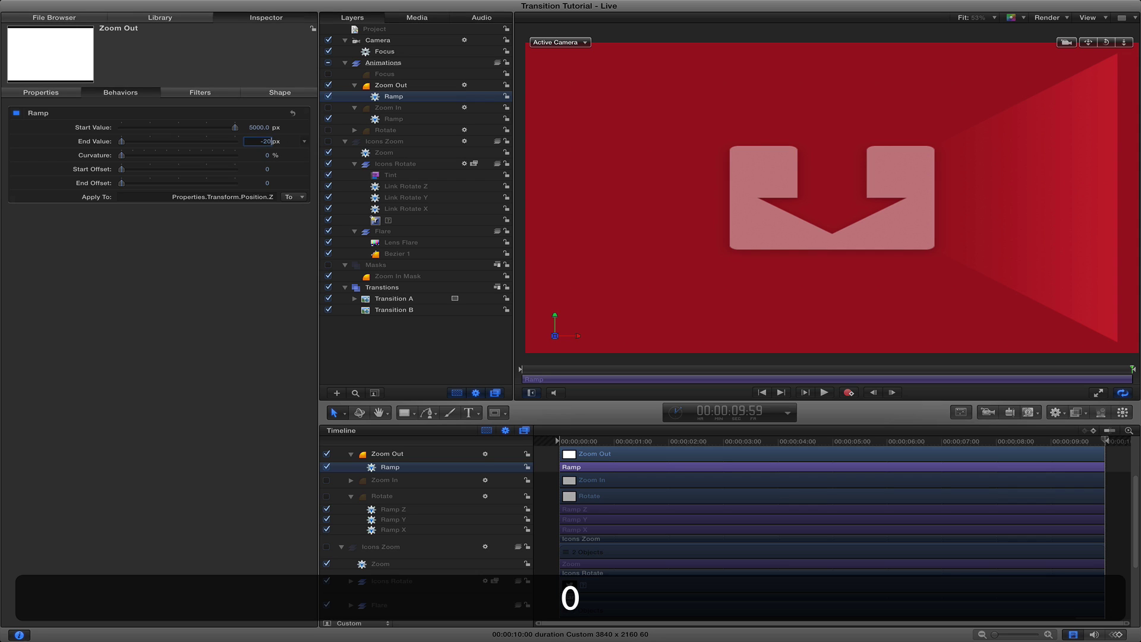
{"action": "type", "text": "000"}
{"action": "key", "text": "Return"}
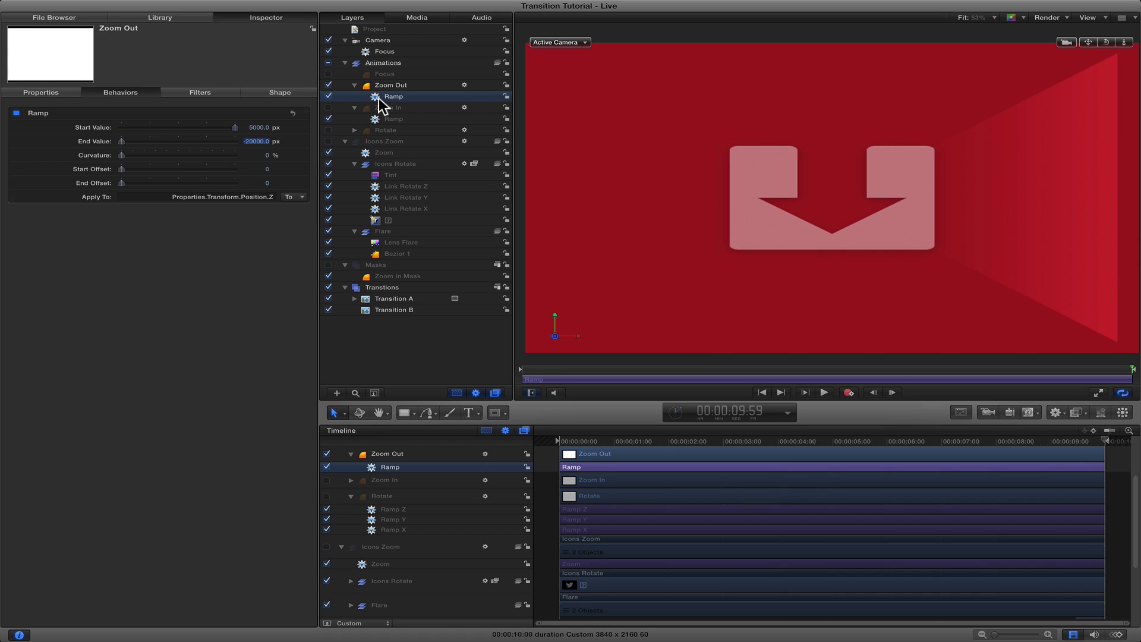
Compare with the Zoom In Ramp, set the Zoom Out Ramp's Curvature to 100%, and preview the movement up to 4:53.
{"action": "left_click", "coordinate": [384, 120]}
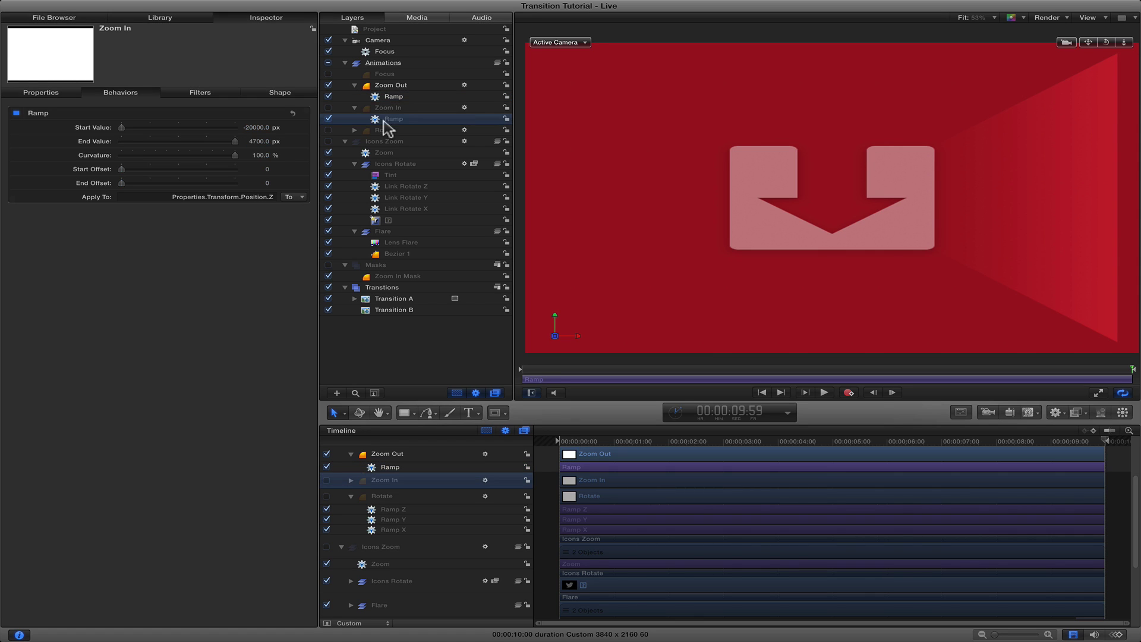
{"action": "left_click", "coordinate": [393, 95]}
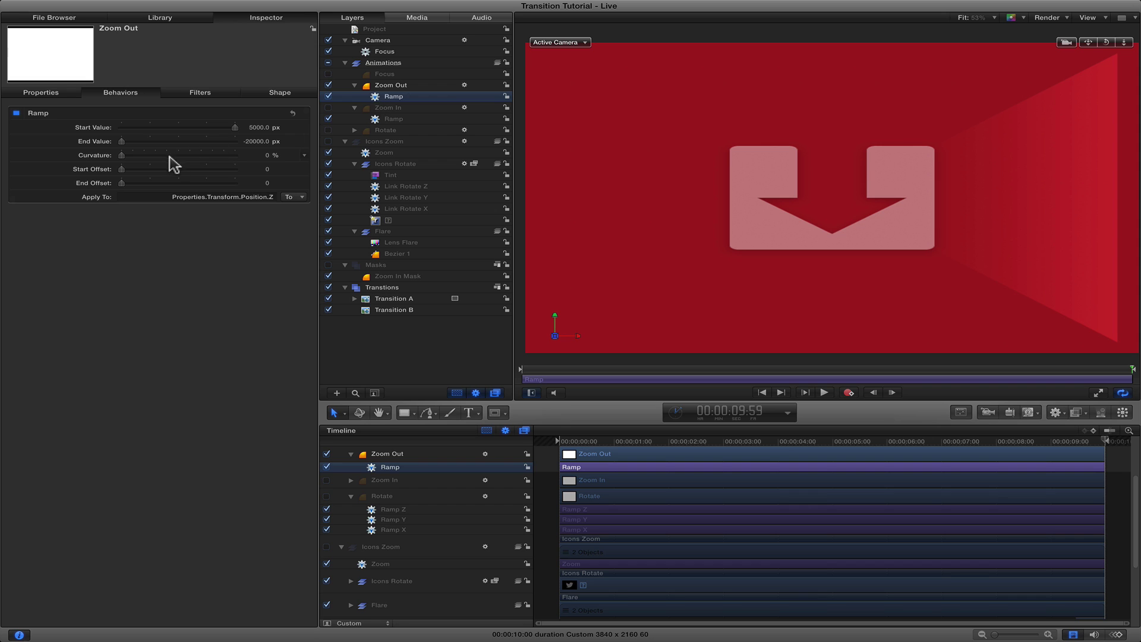
{"action": "left_click_drag", "start_coordinate": [170, 156], "coordinate": [312, 161]}
{"action": "left_click_drag", "start_coordinate": [616, 440], "coordinate": [826, 447]}
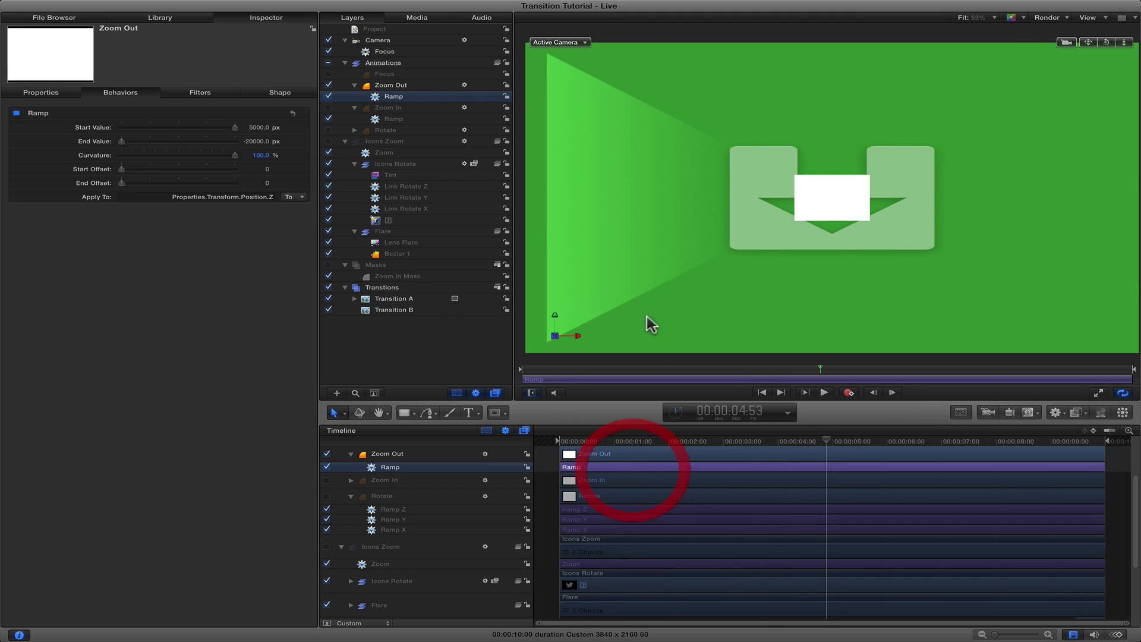
Check the Zoom In layer's movement around 4:12 in place of Zoom Out, and leave both zoom layers hidden and collapsed.
{"action": "left_click", "coordinate": [328, 85]}
{"action": "left_click", "coordinate": [328, 107]}
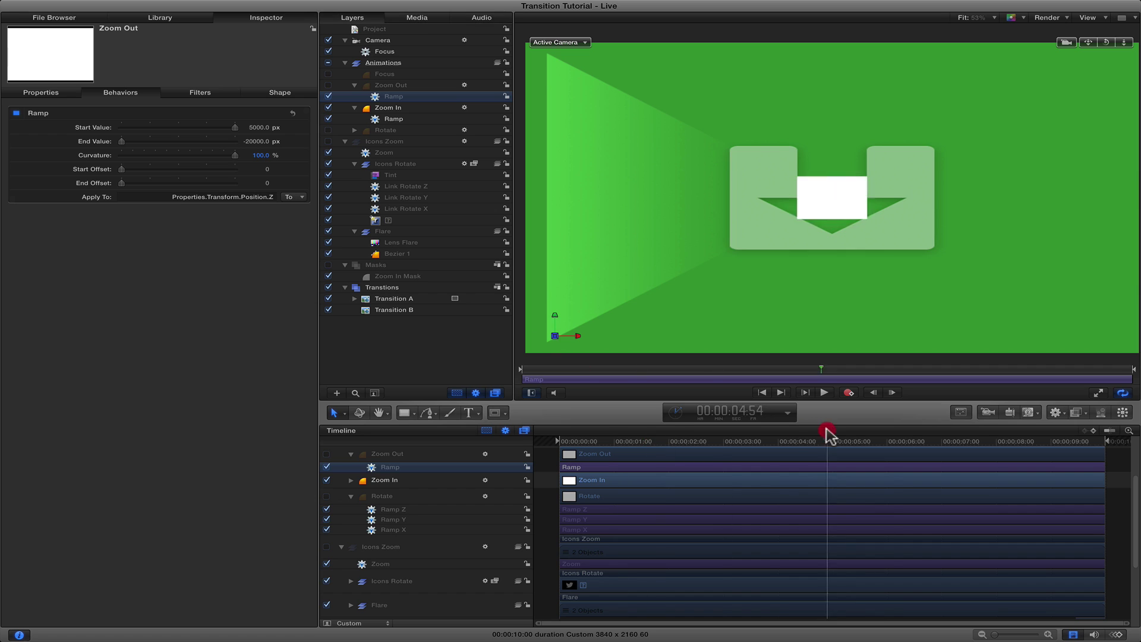
{"action": "left_click_drag", "start_coordinate": [828, 437], "coordinate": [791, 413]}
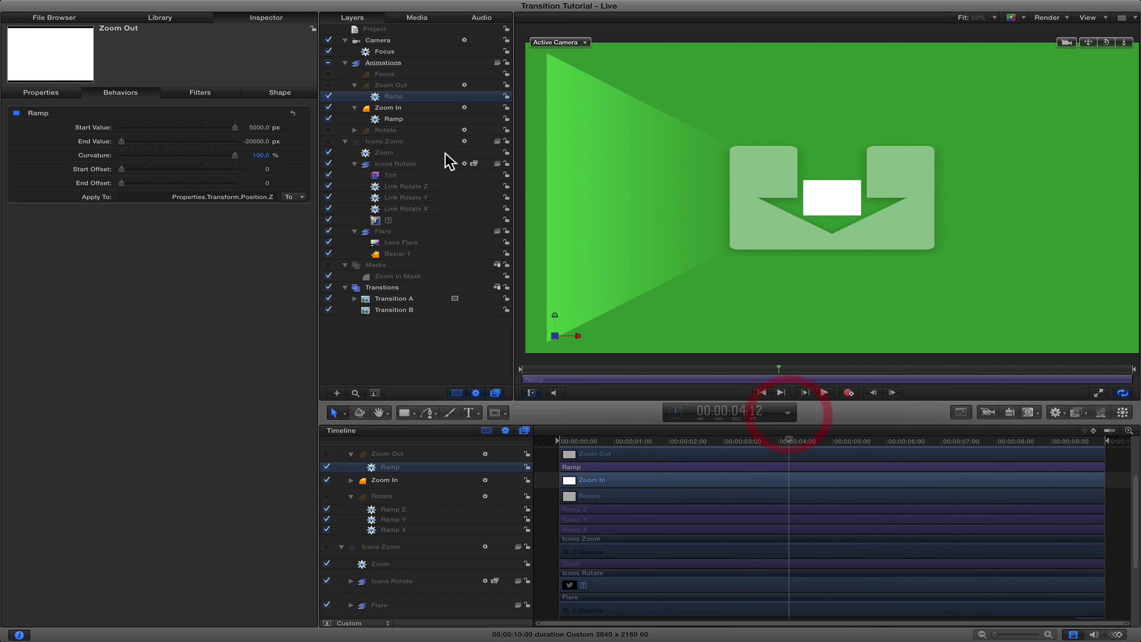
{"action": "left_click", "coordinate": [329, 85]}
{"action": "left_click", "coordinate": [328, 85]}
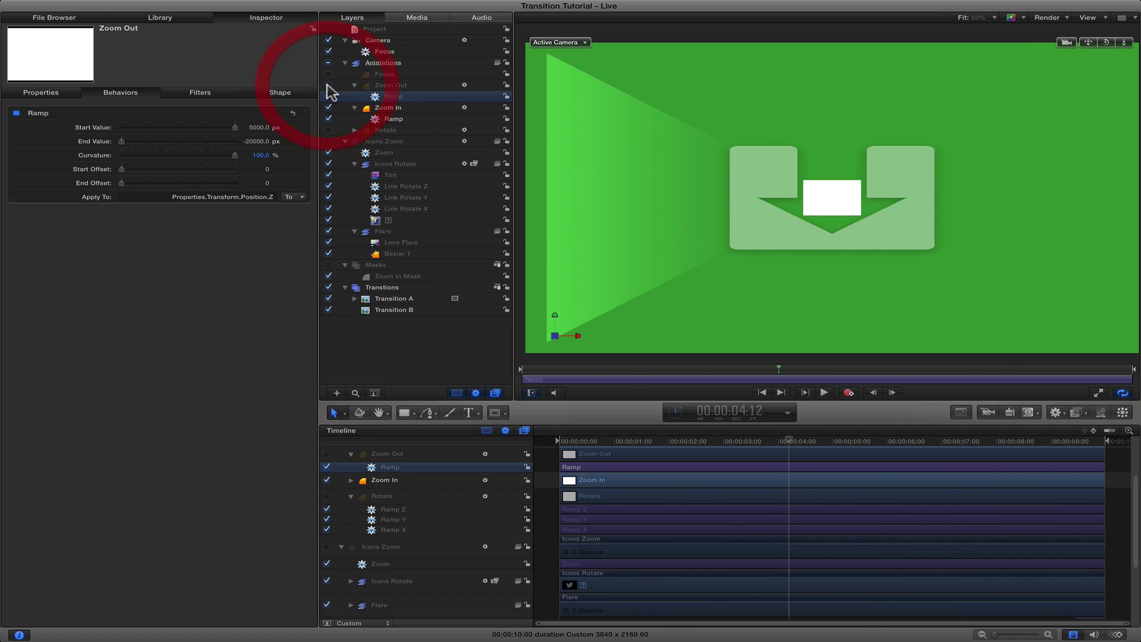
{"action": "left_click", "coordinate": [329, 107]}
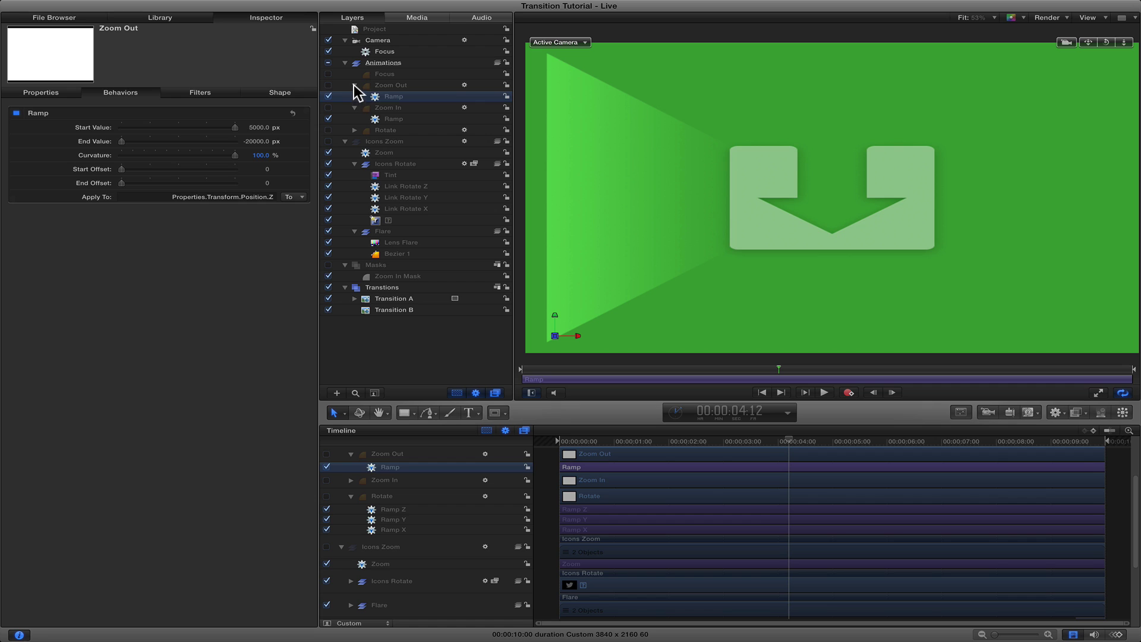
{"action": "left_click", "coordinate": [354, 85]}
{"action": "left_click", "coordinate": [353, 94]}
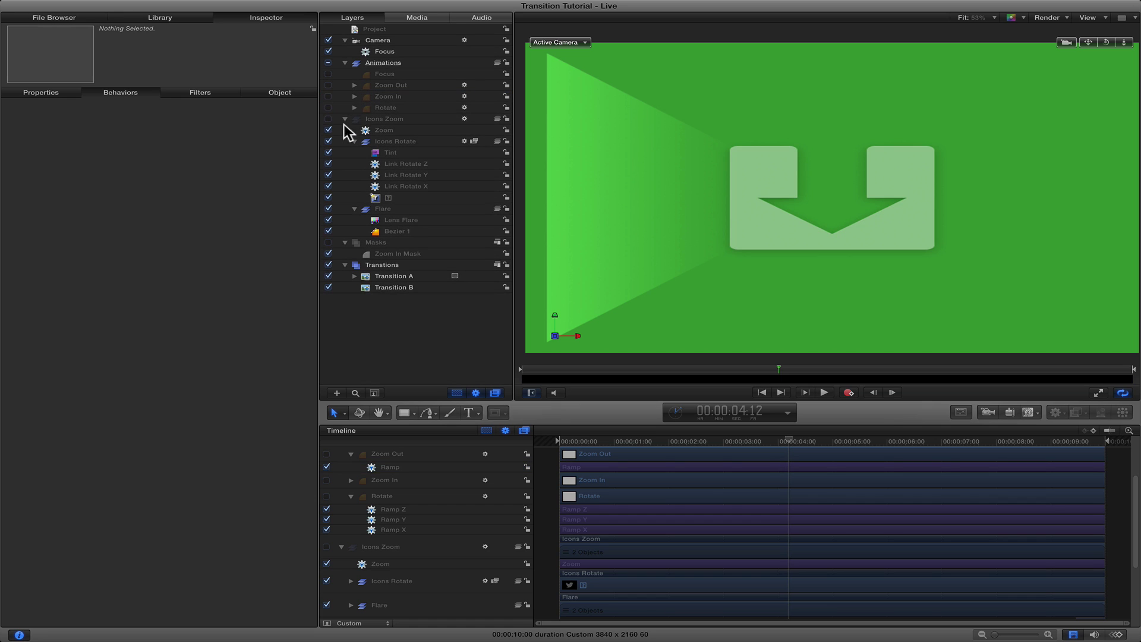
Show the Icons Zoom group again, and inspect its Zoom link behavior while previewing between 4:59 and 4:13.
{"action": "left_click", "coordinate": [328, 119]}
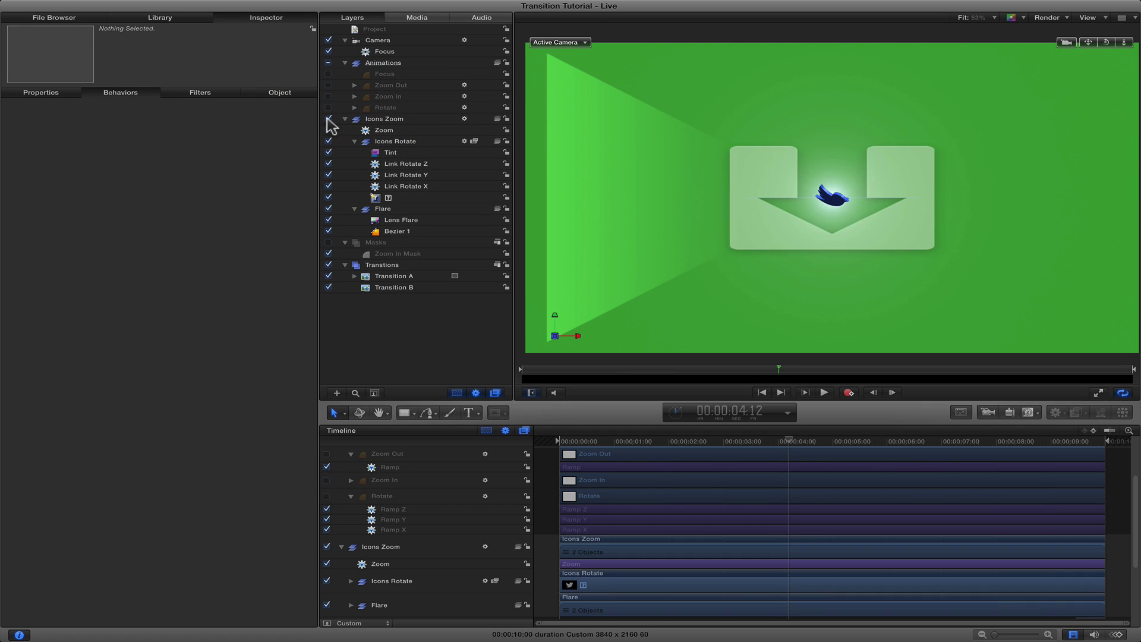
{"action": "left_click", "coordinate": [383, 132]}
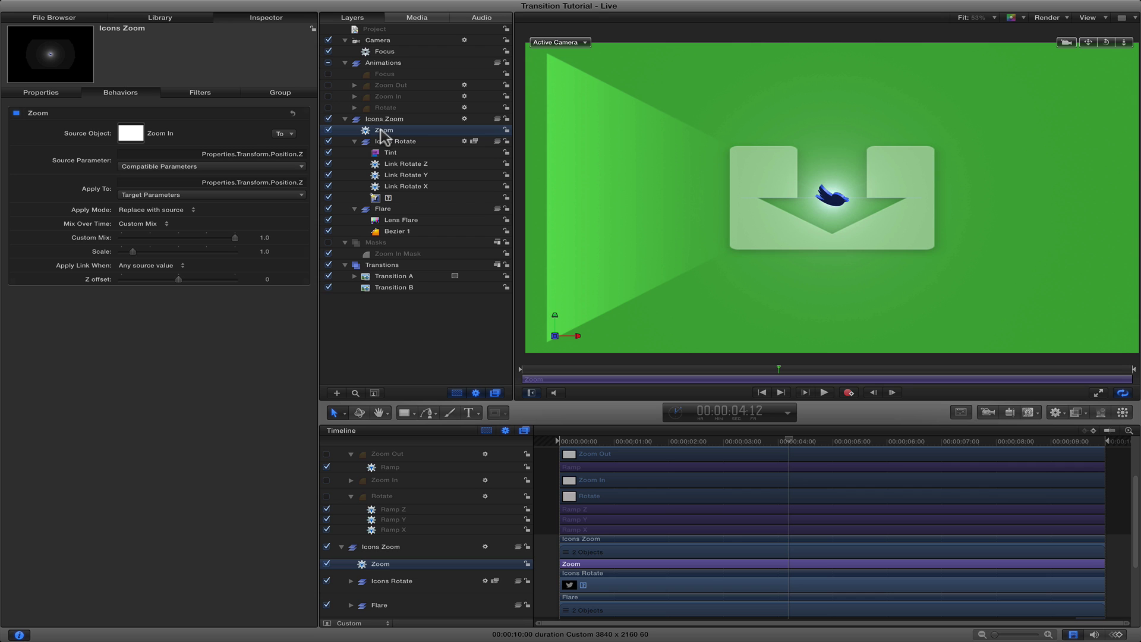
{"action": "left_click", "coordinate": [844, 442]}
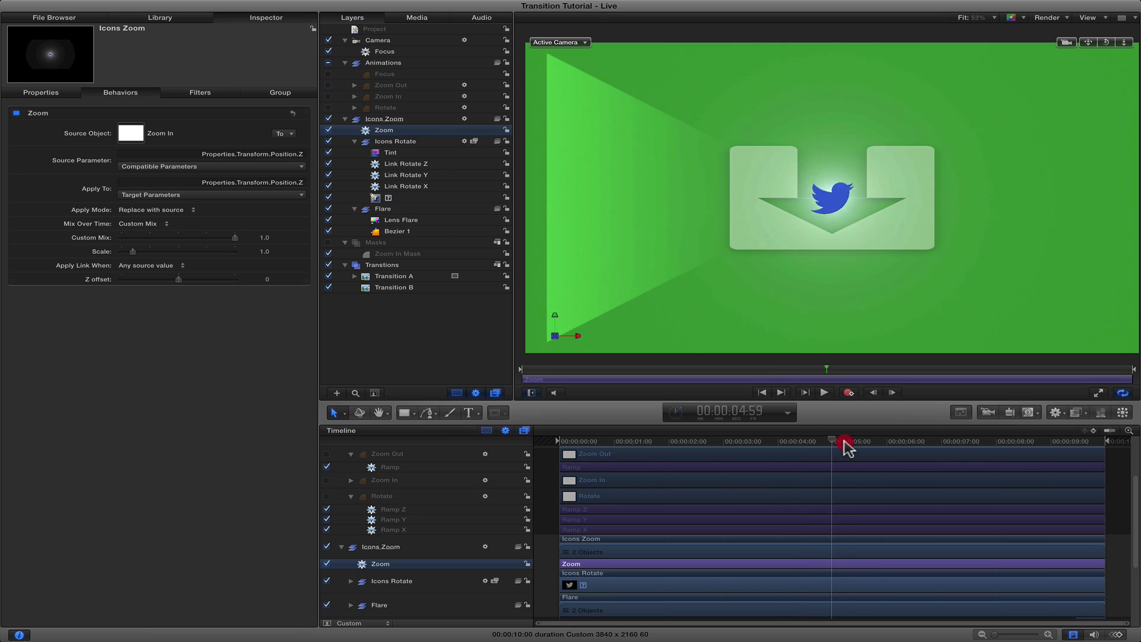
{"action": "left_click_drag", "start_coordinate": [844, 442], "coordinate": [789, 445]}
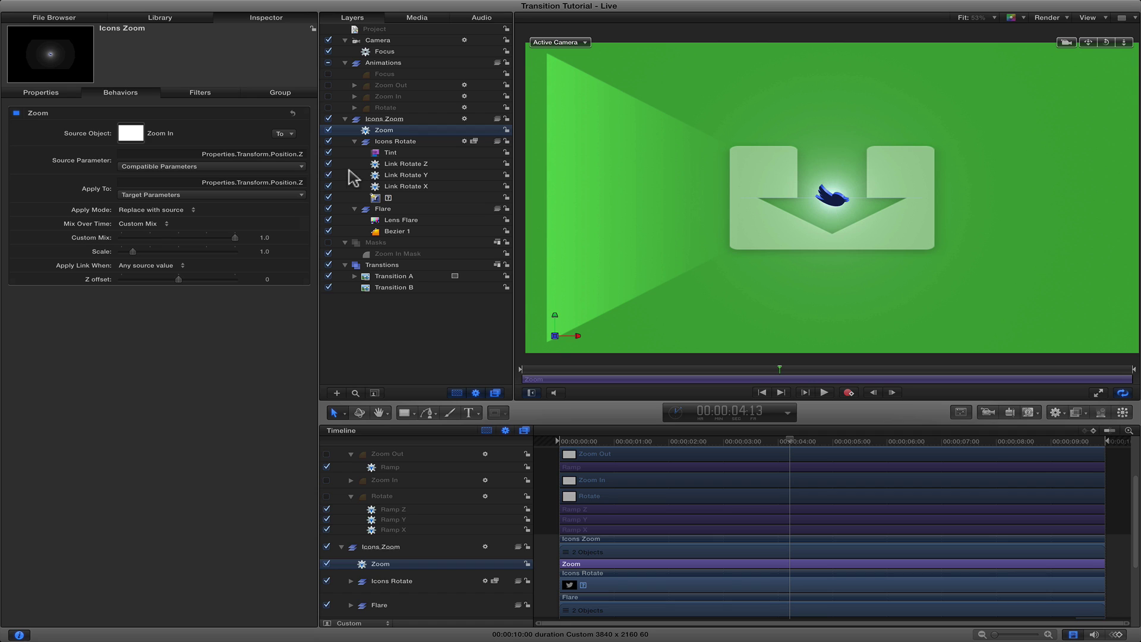
Rename the Icons Zoom group's Zoom link behavior as Zoom In.
{"action": "double_click", "coordinate": [387, 126]}
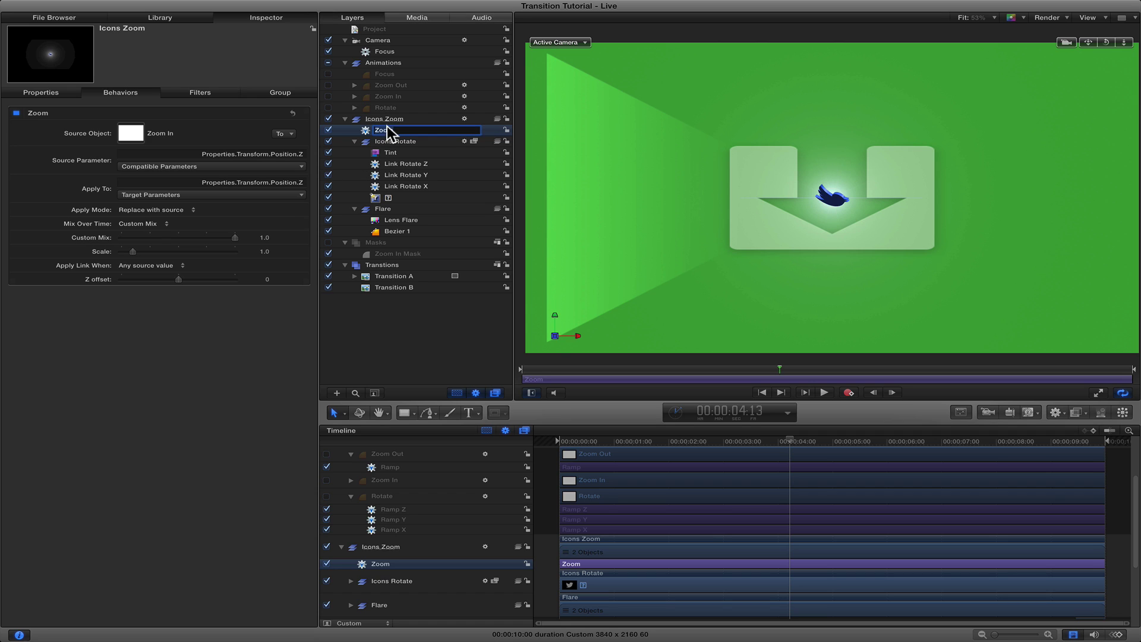
{"action": "left_click", "coordinate": [394, 129]}
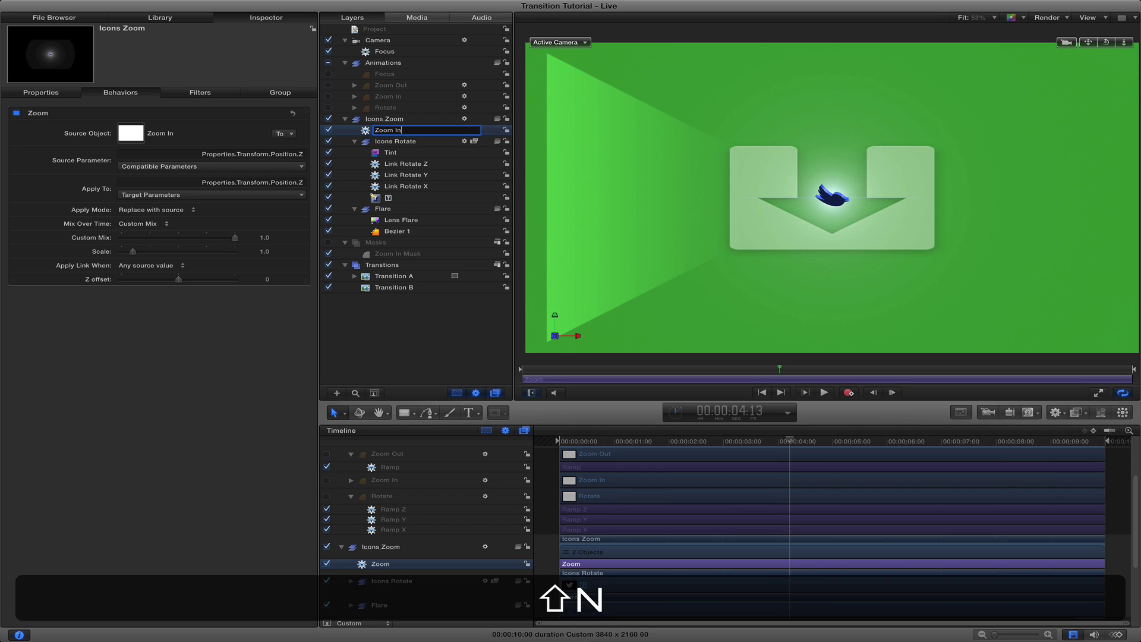
{"action": "key", "text": "Return"}
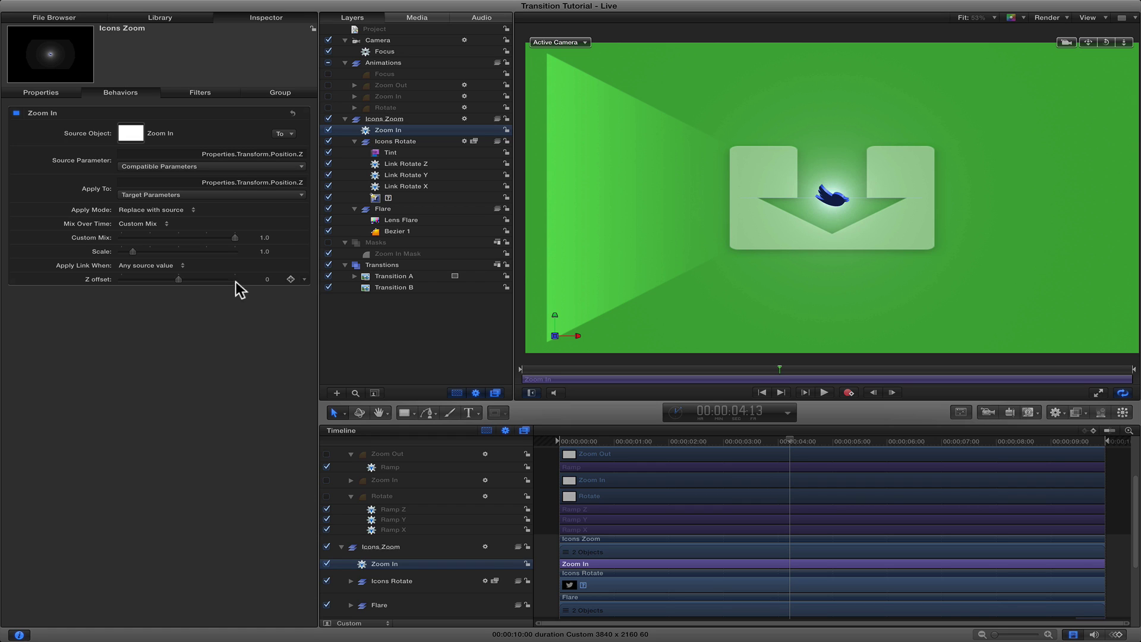
Lower the Zoom In link's Custom Mix to 0 and preview the icon up to 7:00.
{"action": "left_click", "coordinate": [209, 237]}
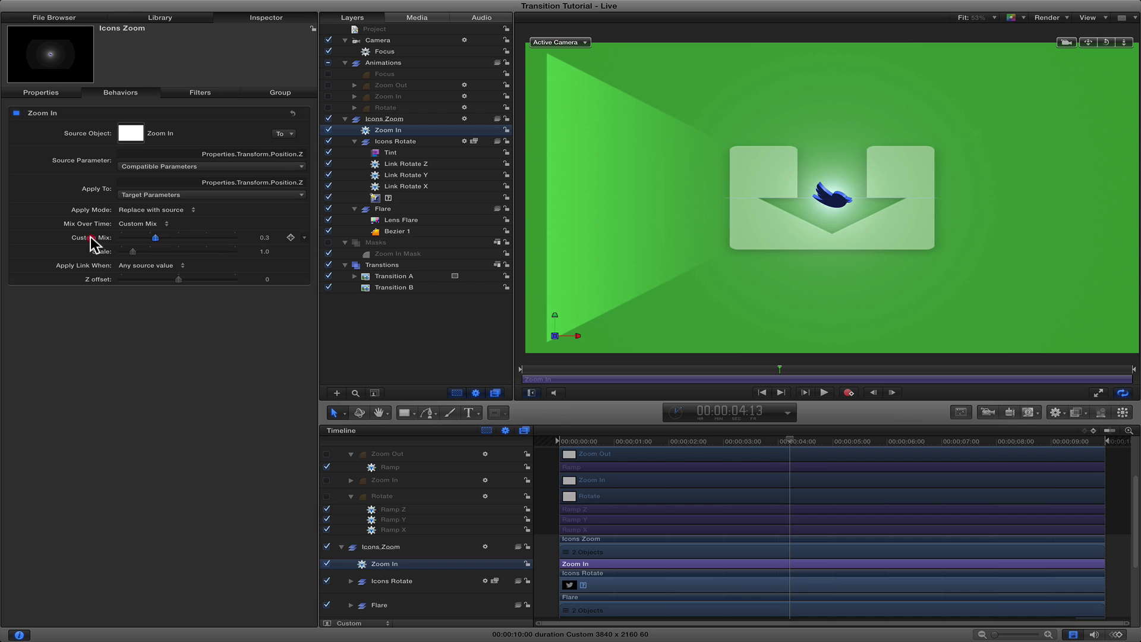
{"action": "left_click", "coordinate": [123, 238]}
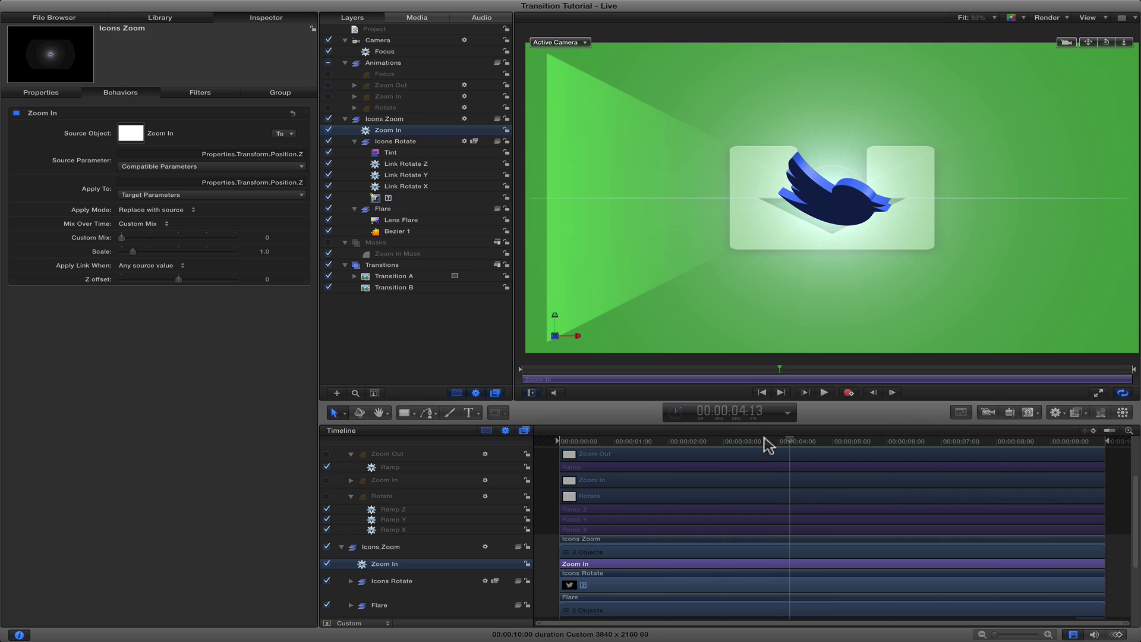
{"action": "left_click_drag", "start_coordinate": [765, 441], "coordinate": [942, 438]}
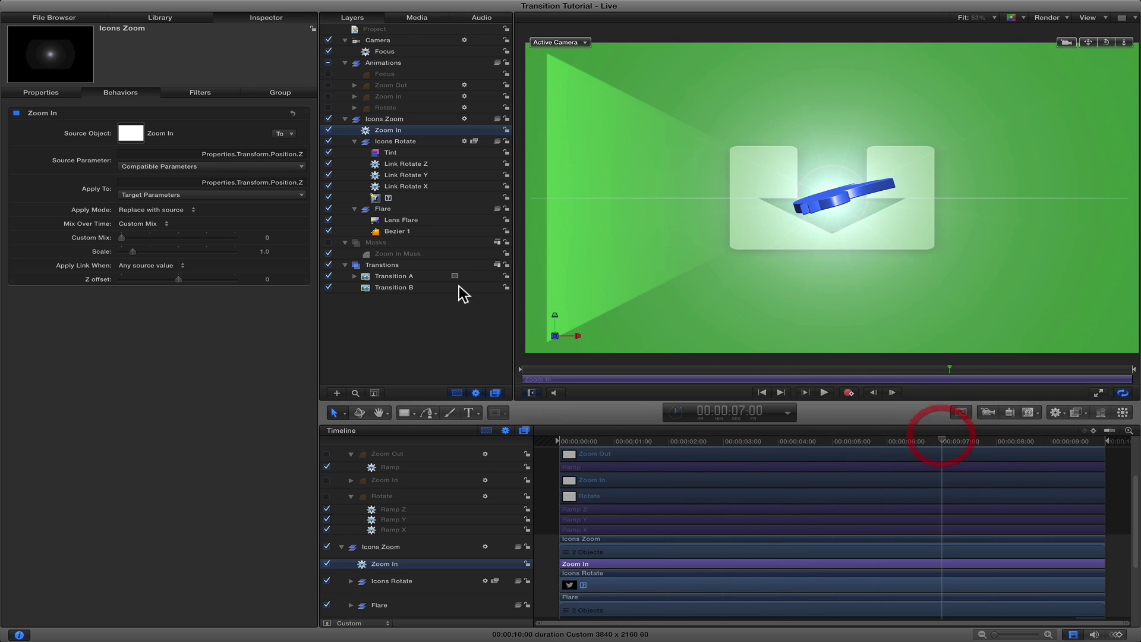
Preview the icon's zoom with the Zoom In link's Custom Mix at 1.0, and return the mix to 0.
{"action": "left_click_drag", "start_coordinate": [212, 237], "coordinate": [237, 237]}
{"action": "left_click", "coordinate": [292, 238]}
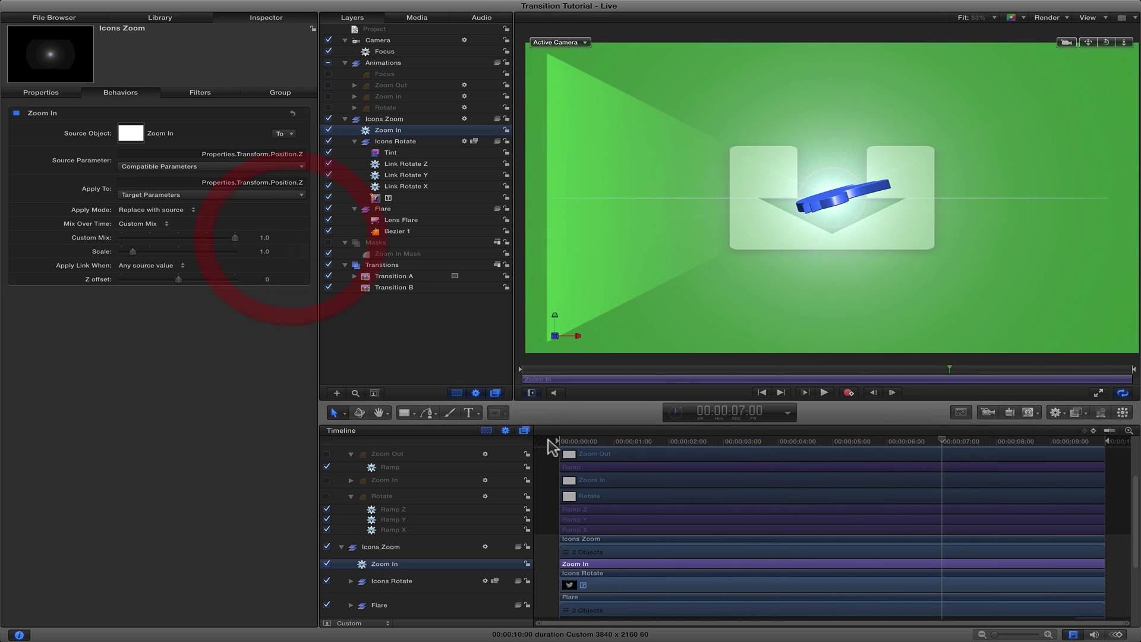
{"action": "left_click", "coordinate": [632, 441]}
{"action": "left_click_drag", "start_coordinate": [778, 438], "coordinate": [1014, 441]}
{"action": "left_click", "coordinate": [868, 446]}
{"action": "left_click_drag", "start_coordinate": [868, 444], "coordinate": [786, 442]}
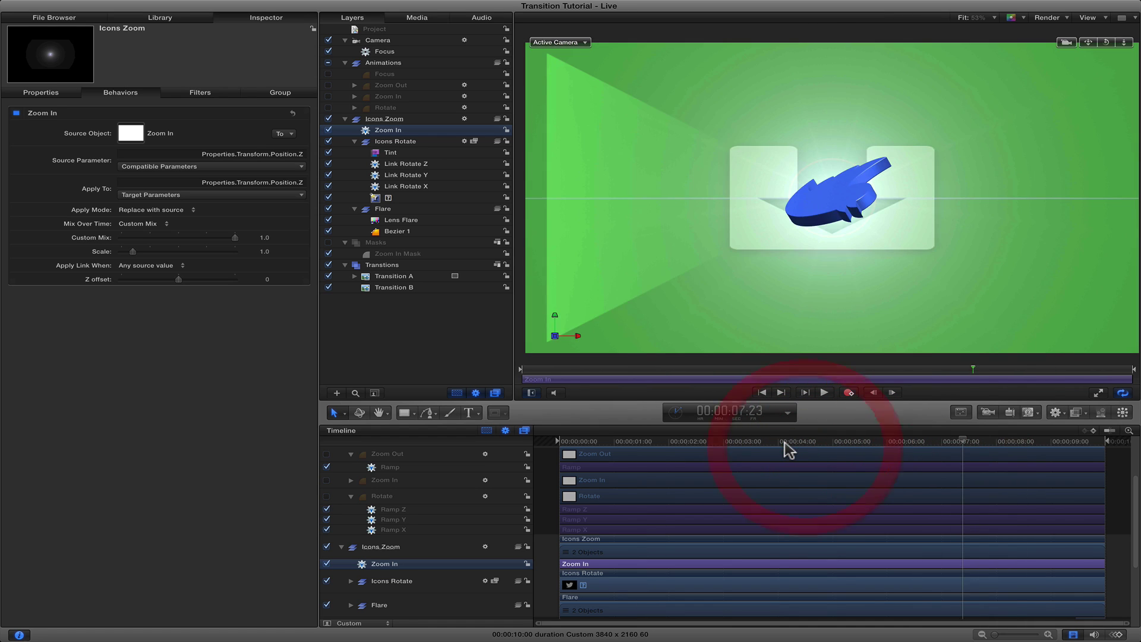
{"action": "left_click_drag", "start_coordinate": [235, 238], "coordinate": [99, 239]}
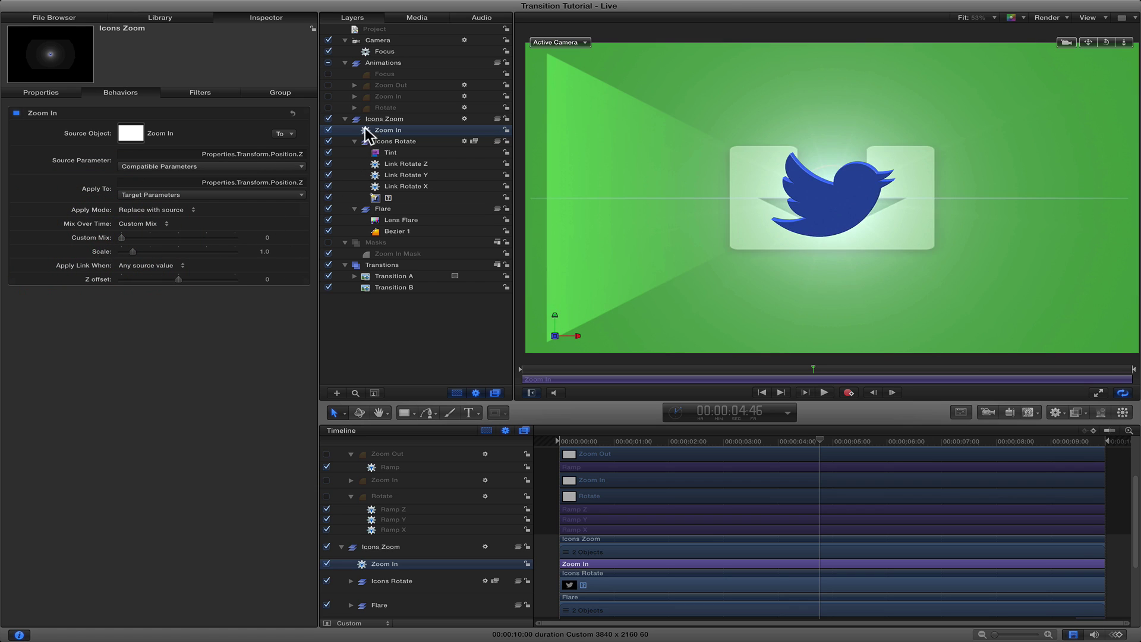
Duplicate the Zoom In link behavior as Zoom Out, and assign the Zoom Out layer as the copy's source object.
{"action": "key", "text": "super+d"}
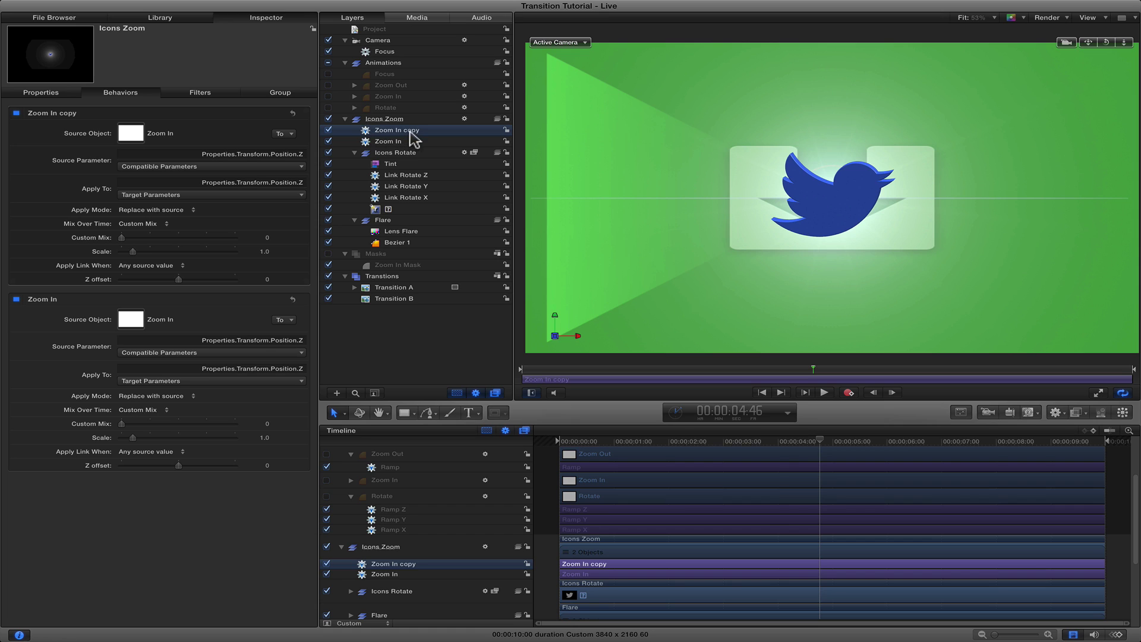
{"action": "double_click", "coordinate": [412, 132]}
{"action": "key", "text": "BackSpace"}
{"action": "key", "text": "BackSpace"}
{"action": "key", "text": "BackSpace"}
{"action": "key", "text": "BackSpace"}
{"action": "key", "text": "BackSpace"}
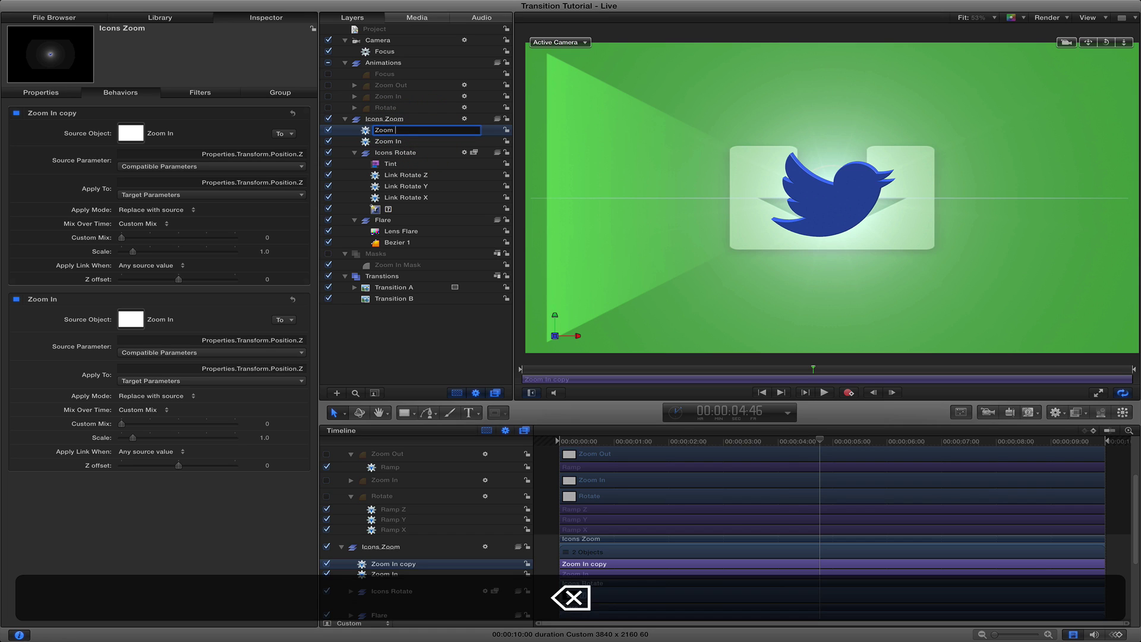
{"action": "type", "text": "Out"}
{"action": "key", "text": "Return"}
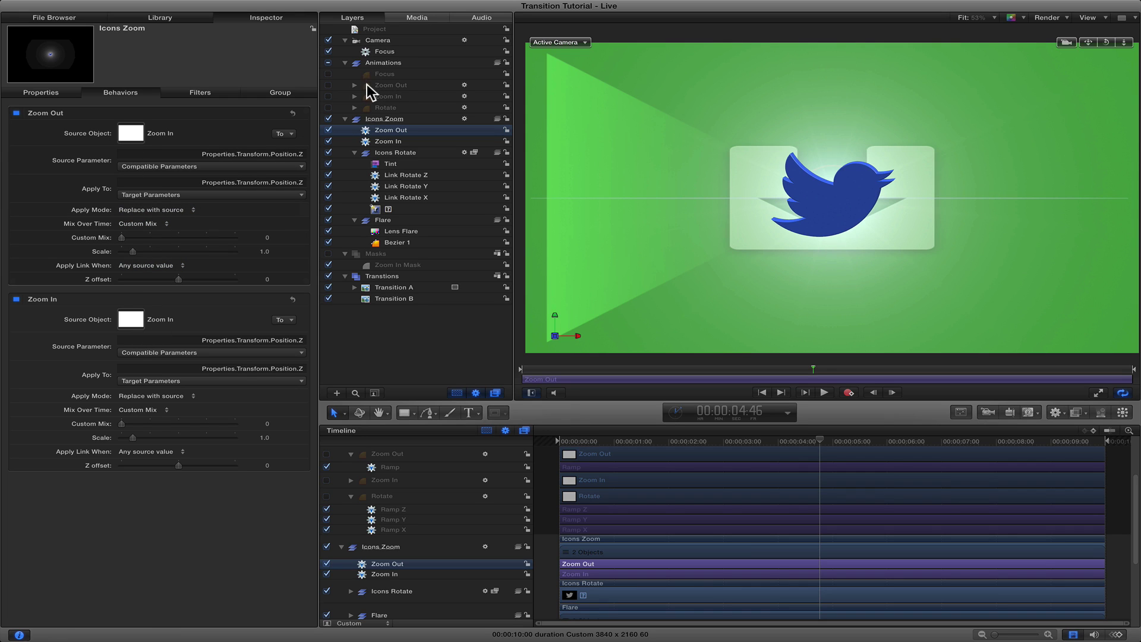
{"action": "left_click_drag", "start_coordinate": [366, 84], "coordinate": [131, 139]}
Add the Zoom In link's Custom Mix parameter to a new rig with a new pop-up widget.
{"action": "left_click", "coordinate": [304, 420]}
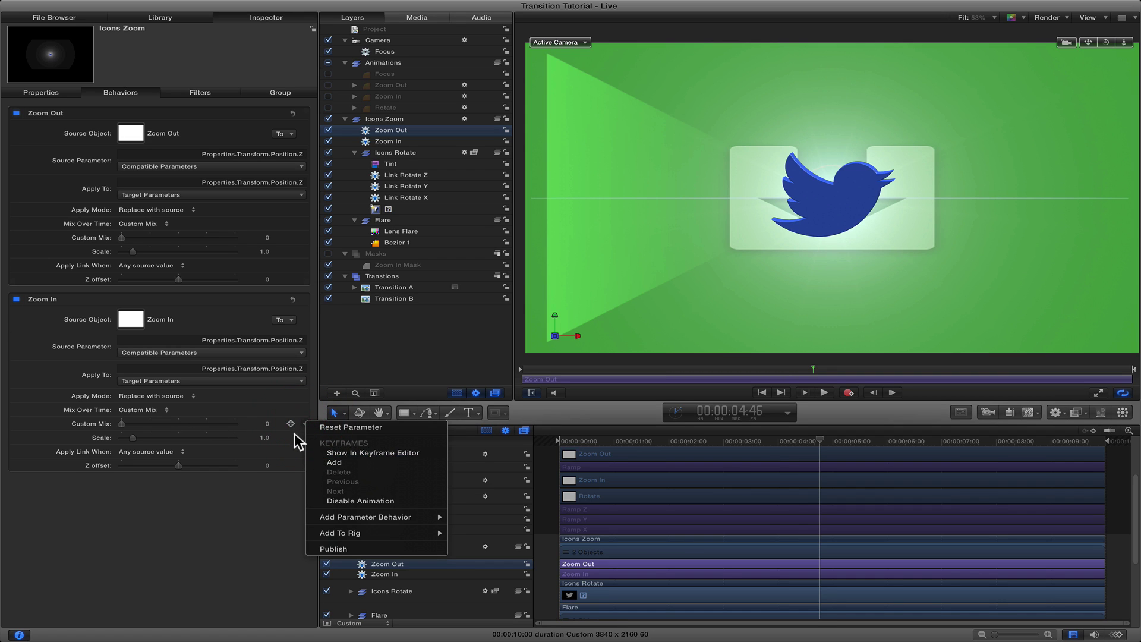
{"action": "left_click", "coordinate": [298, 427]}
{"action": "left_click", "coordinate": [305, 422]}
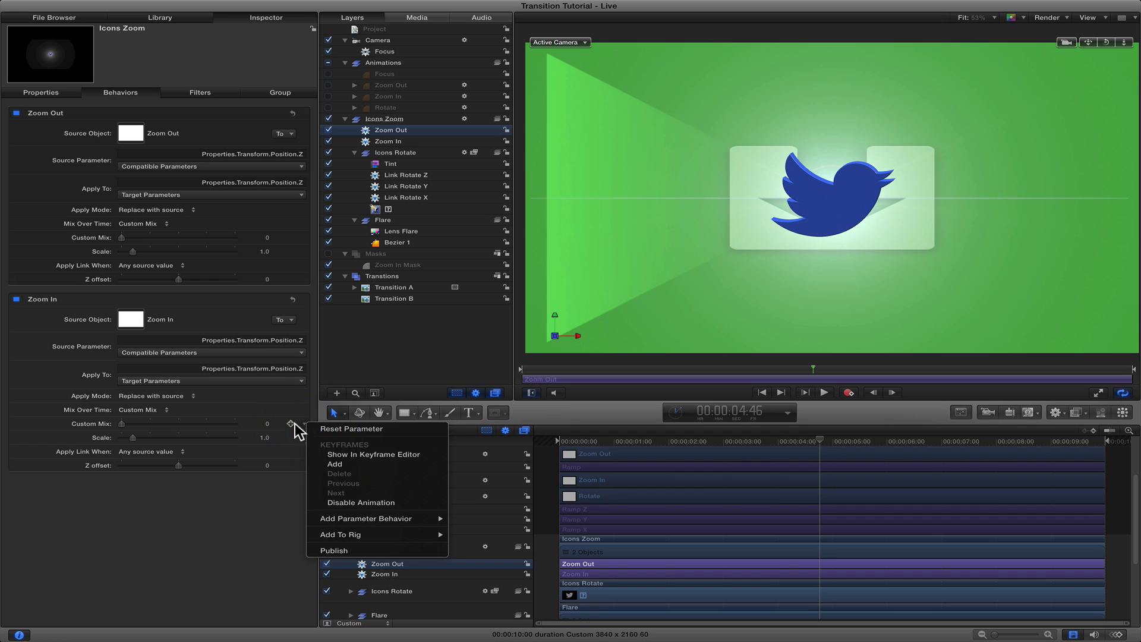
{"action": "mouse_move", "coordinate": [345, 530]}
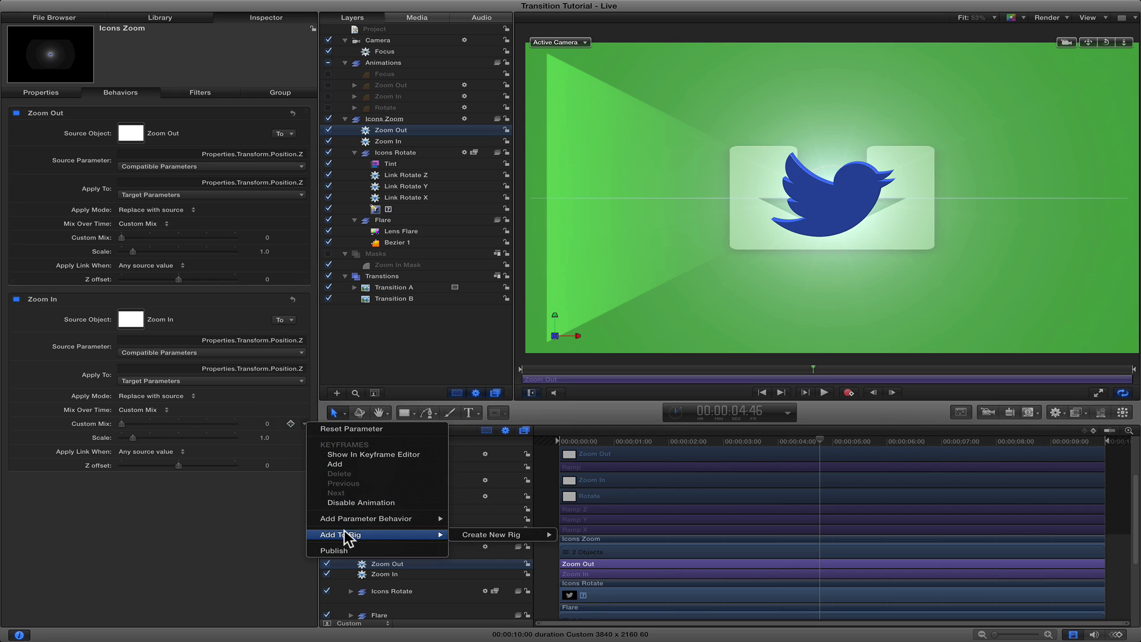
{"action": "mouse_move", "coordinate": [476, 534]}
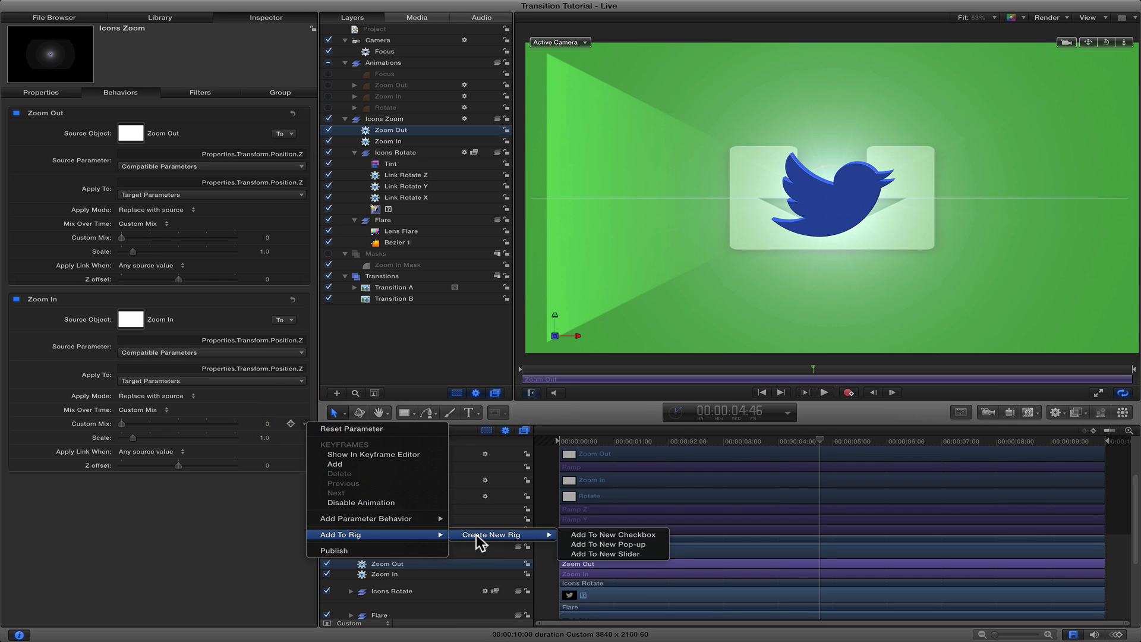
{"action": "left_click", "coordinate": [605, 544]}
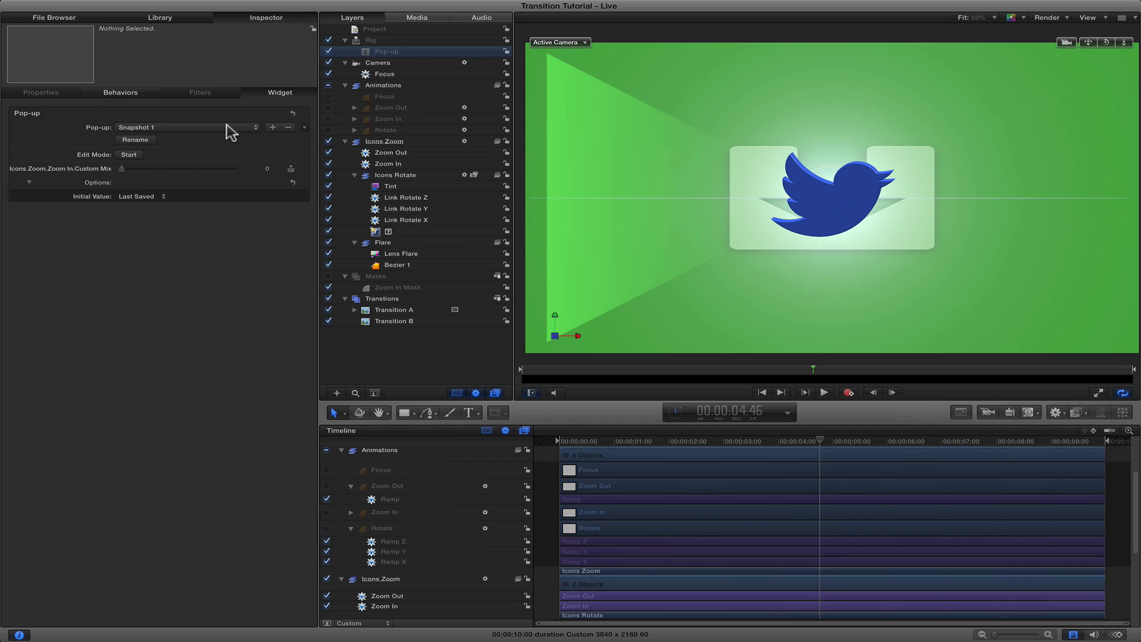
Rename the pop-up widget's Snapshot 1 option as Zoom In.
{"action": "left_click", "coordinate": [228, 127]}
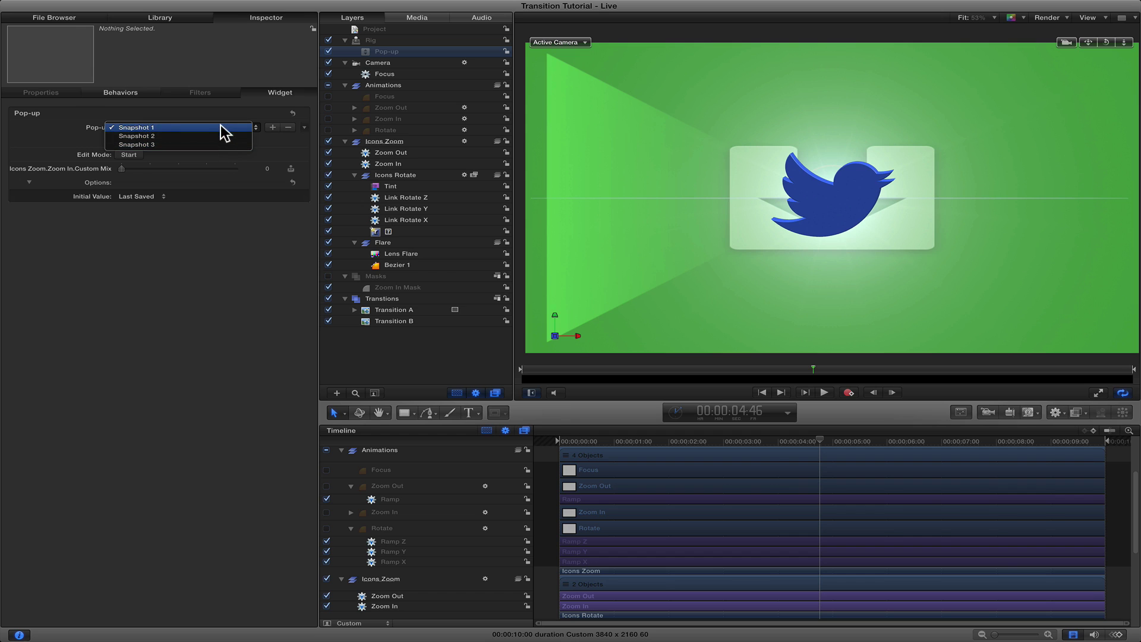
{"action": "left_click", "coordinate": [220, 126]}
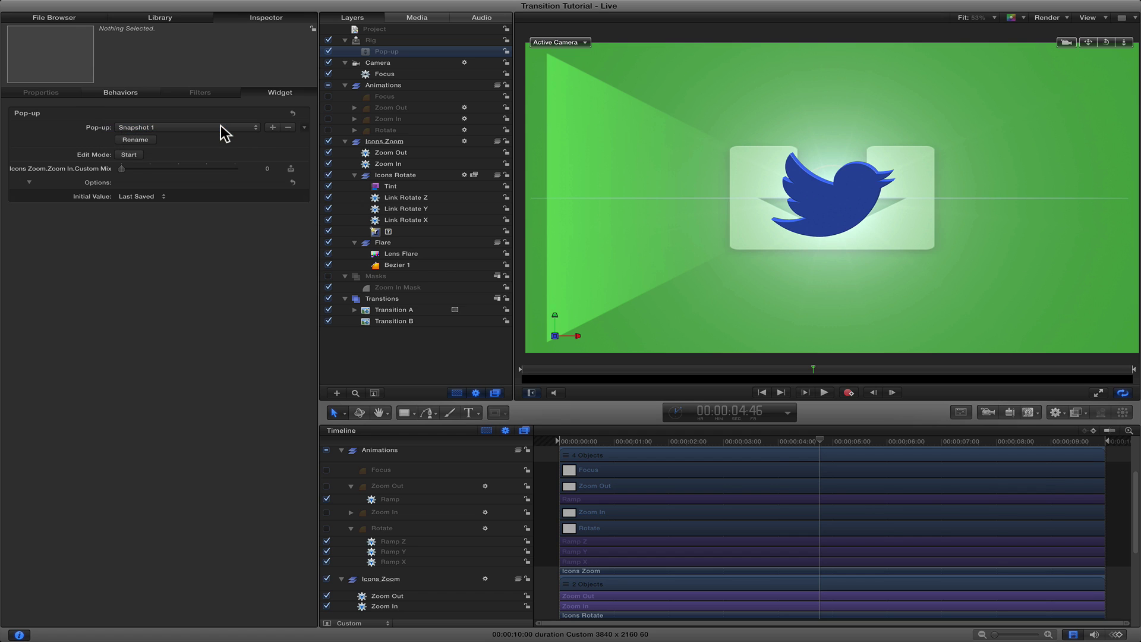
{"action": "left_click", "coordinate": [144, 140]}
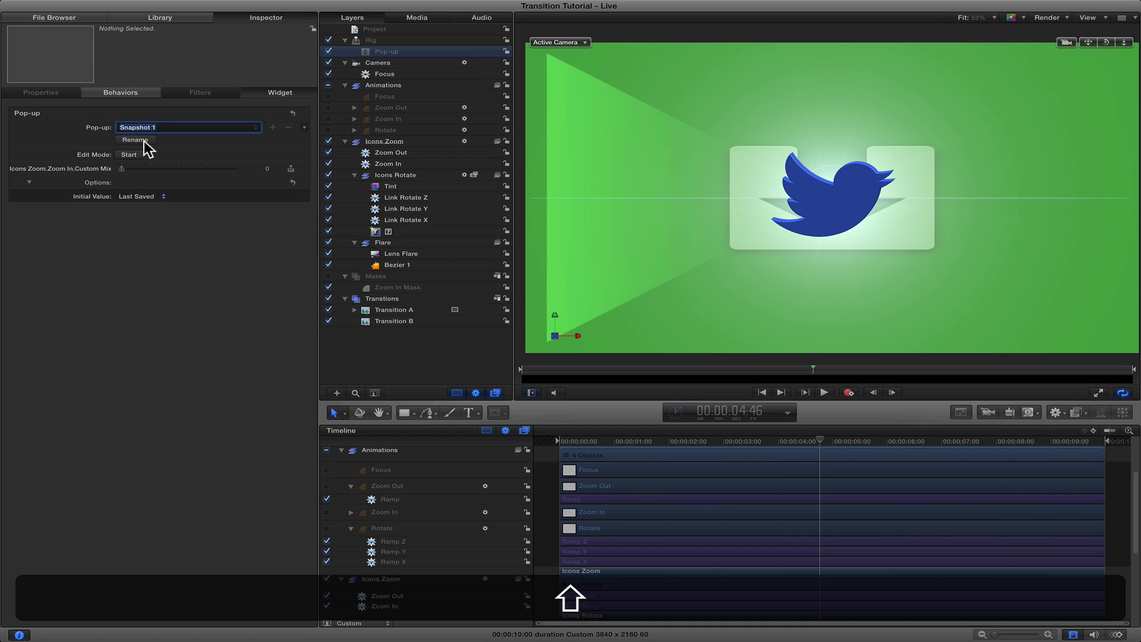
{"action": "type", "text": "Zoo"}
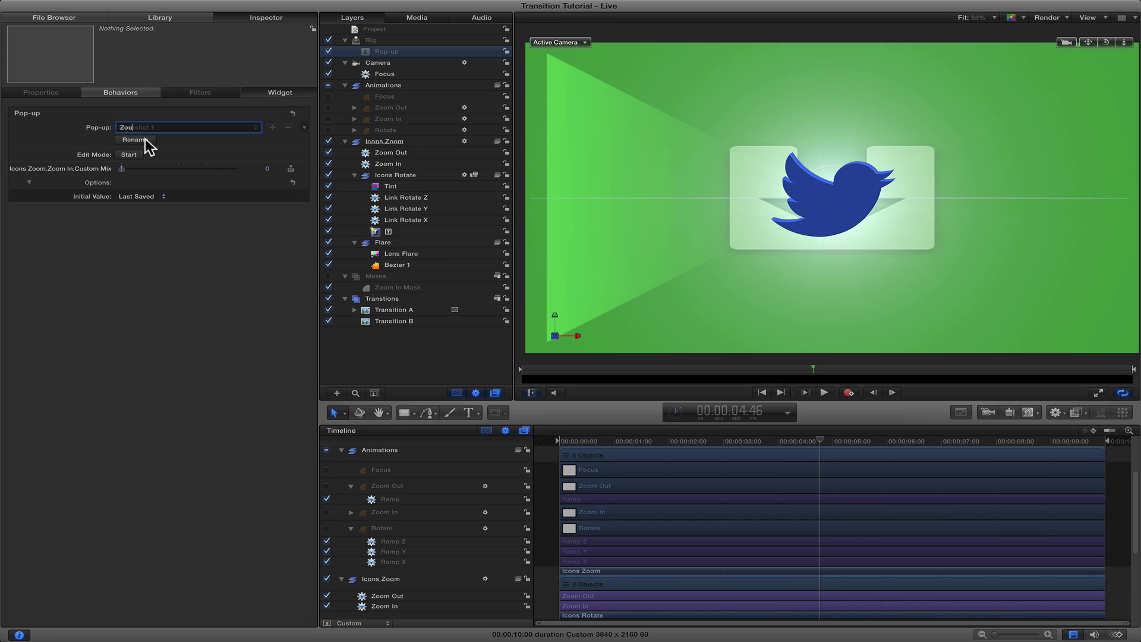
{"action": "type", "text": "m In"}
{"action": "key", "text": "Return"}
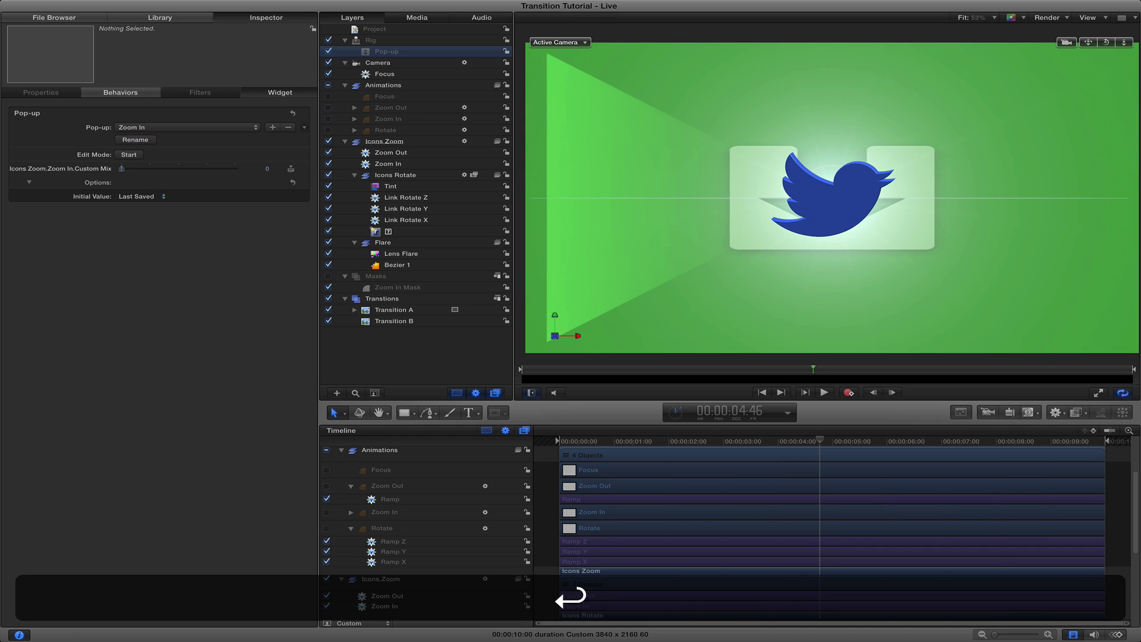
{"action": "left_click", "coordinate": [397, 152]}
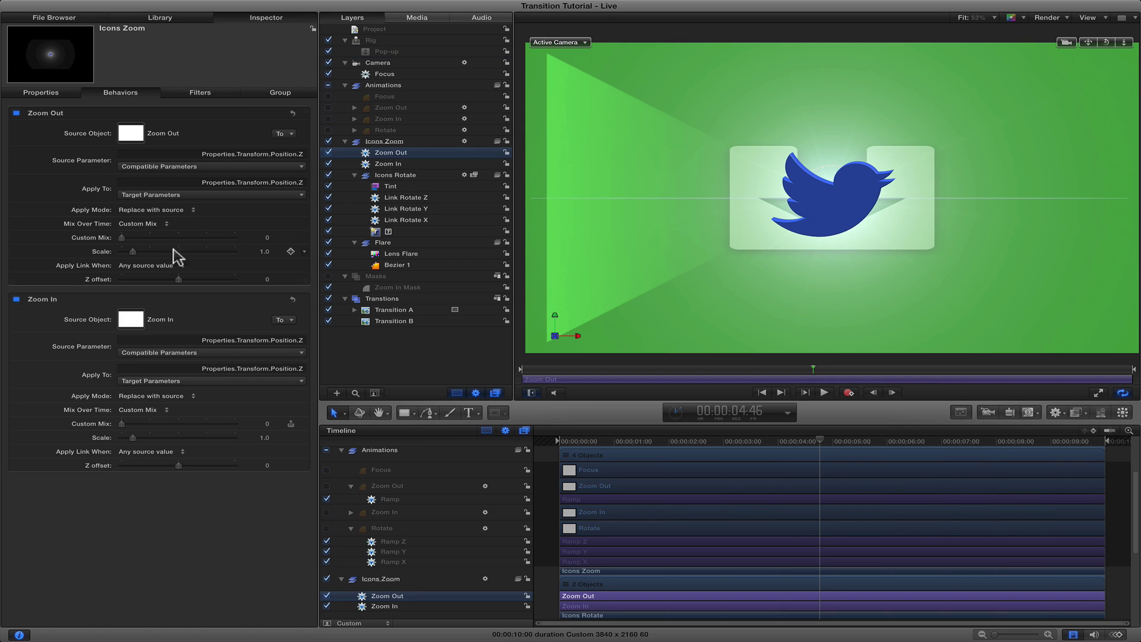
{"action": "left_click", "coordinate": [304, 237]}
{"action": "mouse_move", "coordinate": [350, 350]}
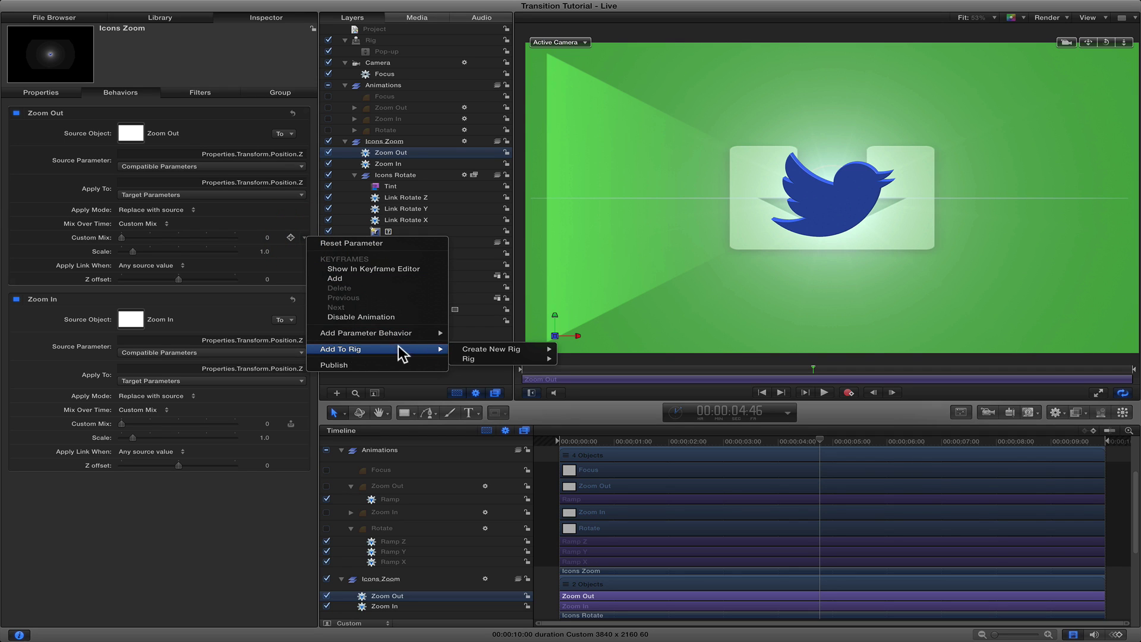
{"action": "mouse_move", "coordinate": [464, 359]}
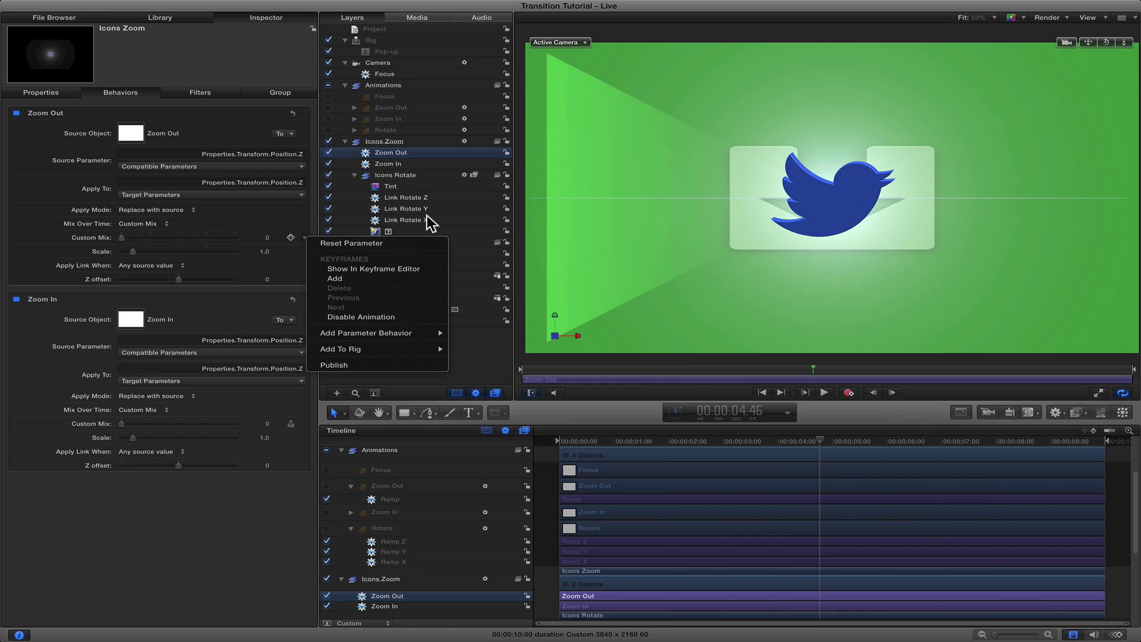
{"action": "left_click", "coordinate": [387, 154]}
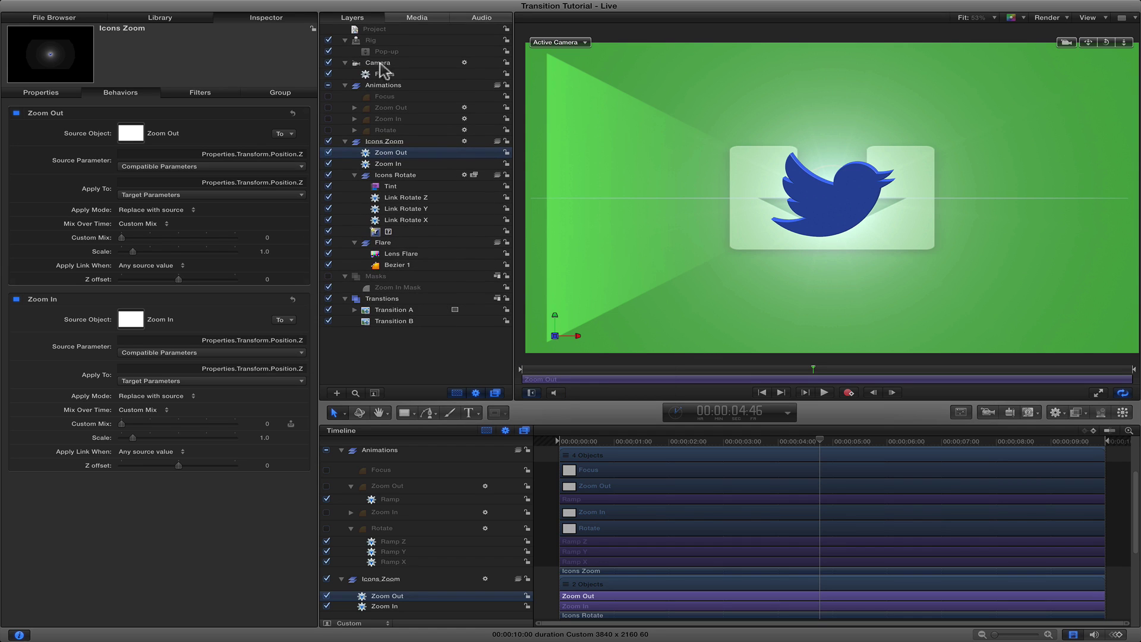
Rename the rig as Animation Controls.
{"action": "left_click", "coordinate": [378, 42]}
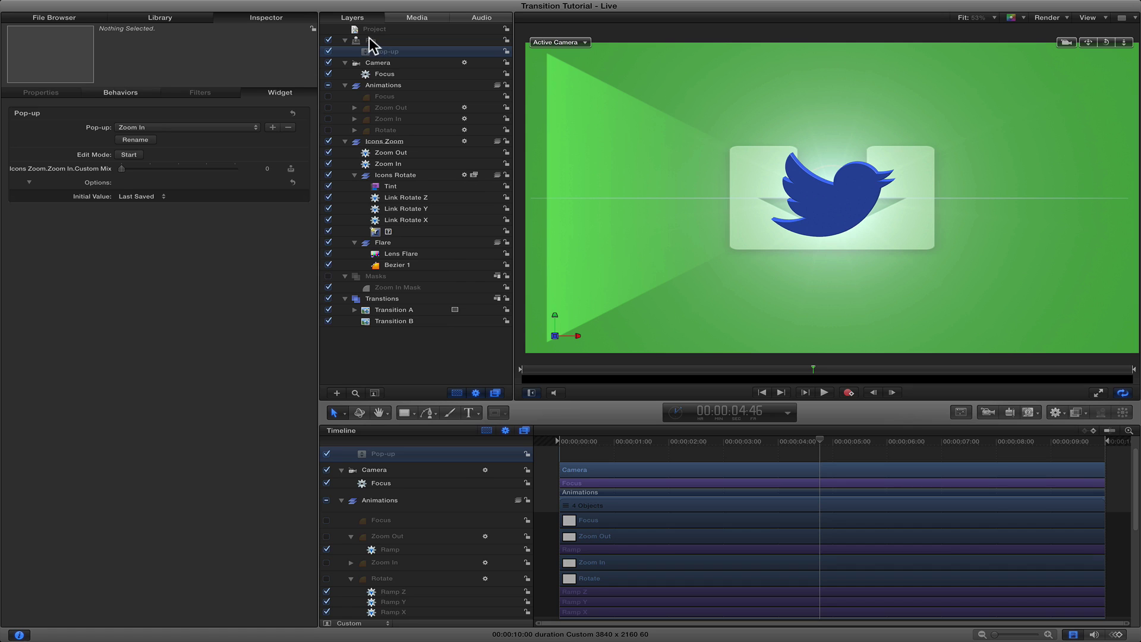
{"action": "double_click", "coordinate": [370, 40]}
{"action": "type", "text": "Anima"}
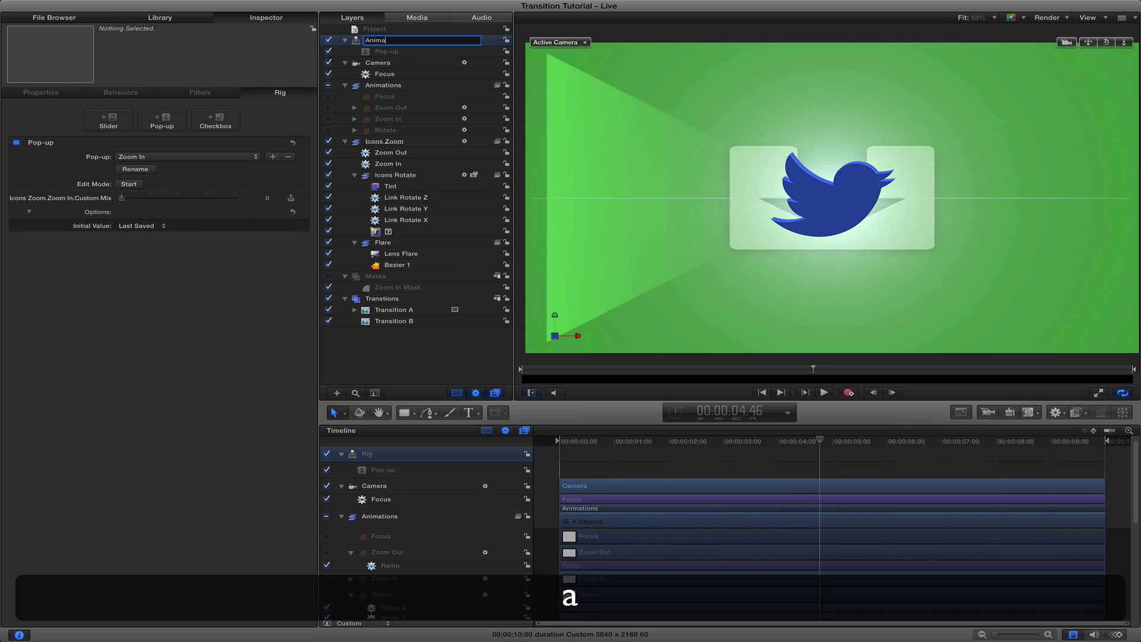
{"action": "type", "text": "tion Controls"}
{"action": "key", "text": "Return"}
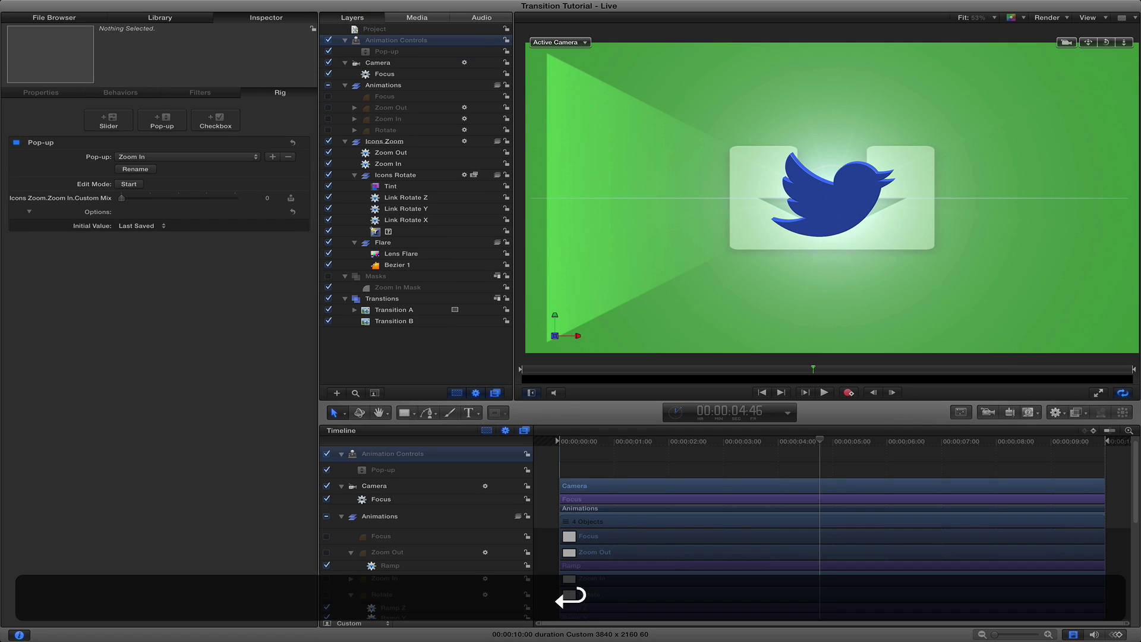
Rename the rig's pop-up widget as Zoom Control.
{"action": "left_click", "coordinate": [389, 51]}
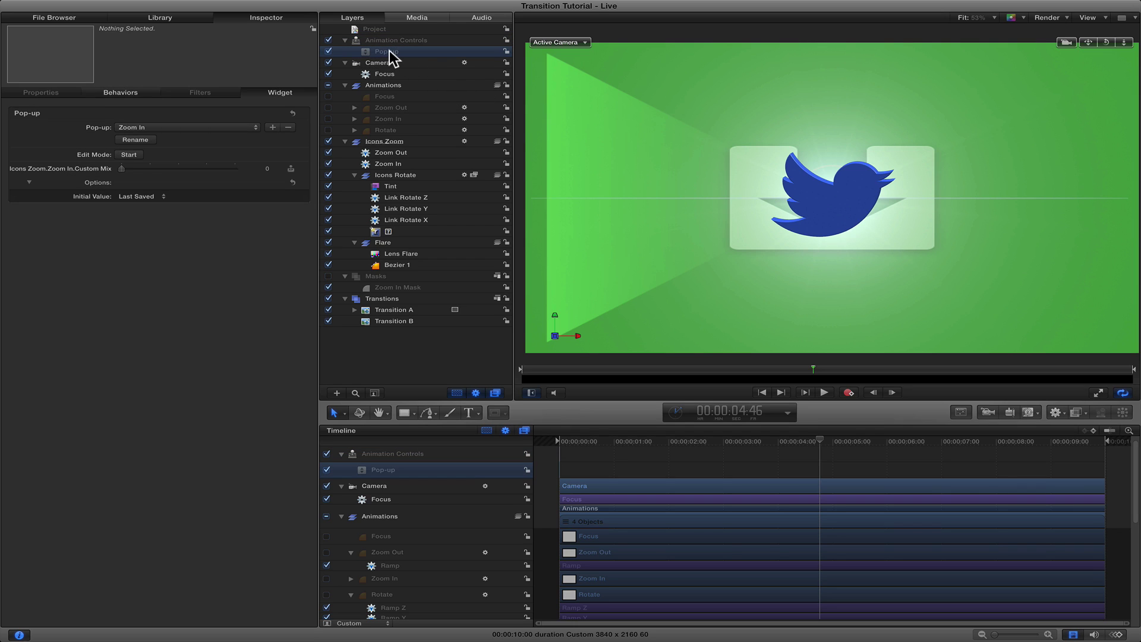
{"action": "double_click", "coordinate": [389, 51]}
{"action": "type", "text": "Zoom Cont"}
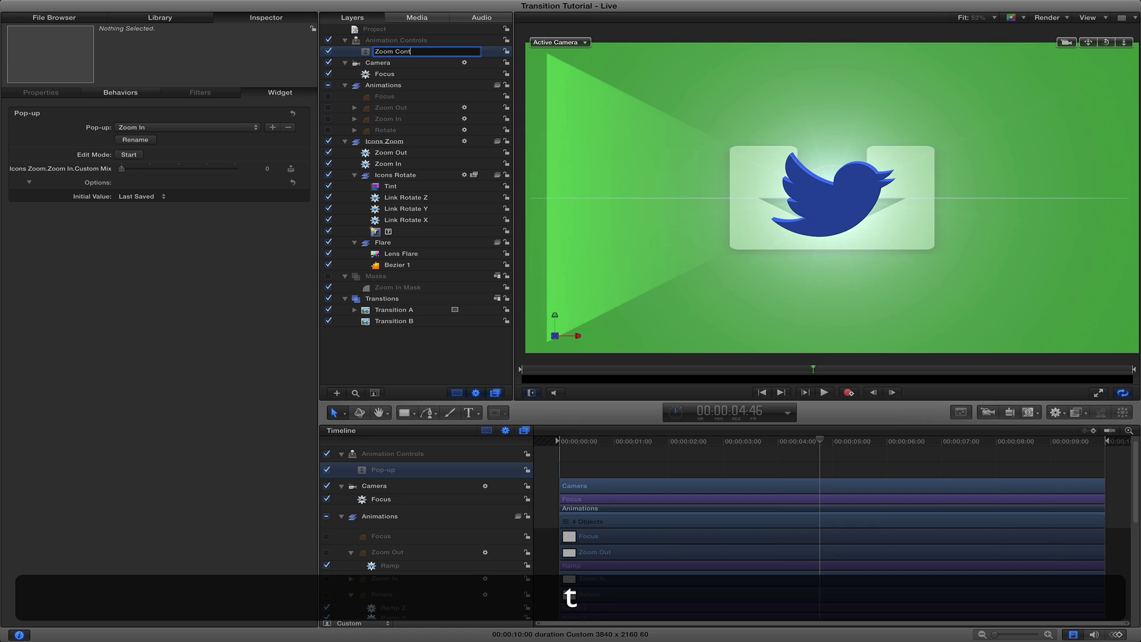
{"action": "type", "text": "rol"}
{"action": "key", "text": "Return"}
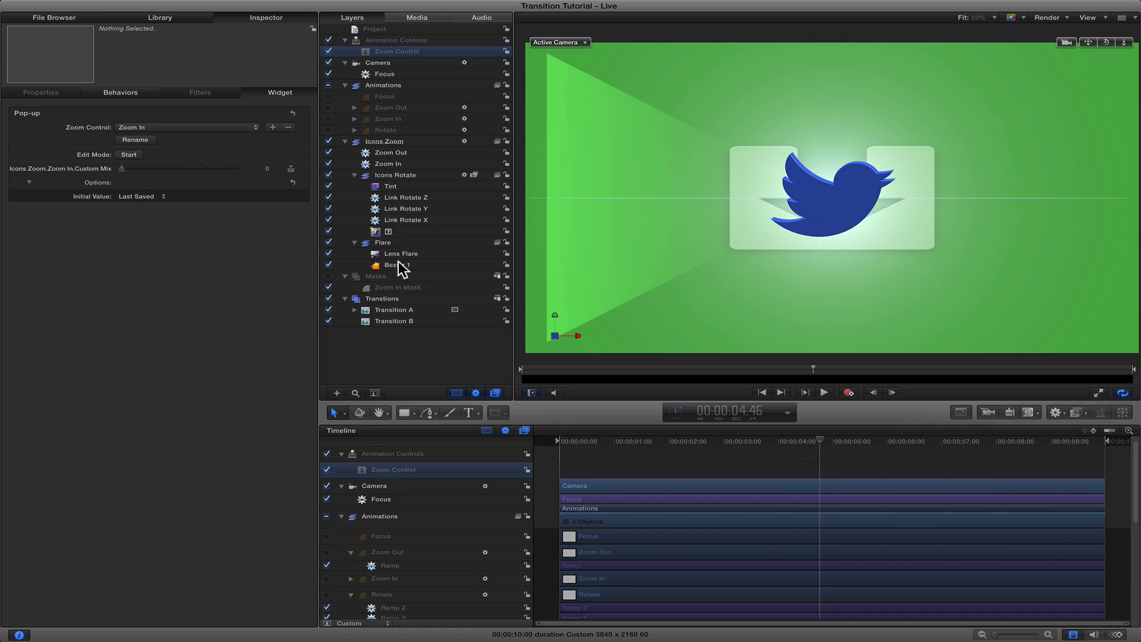
Add the Zoom Out link's Custom Mix parameter to the Zoom Control widget of the Animation Controls rig.
{"action": "left_click", "coordinate": [394, 153]}
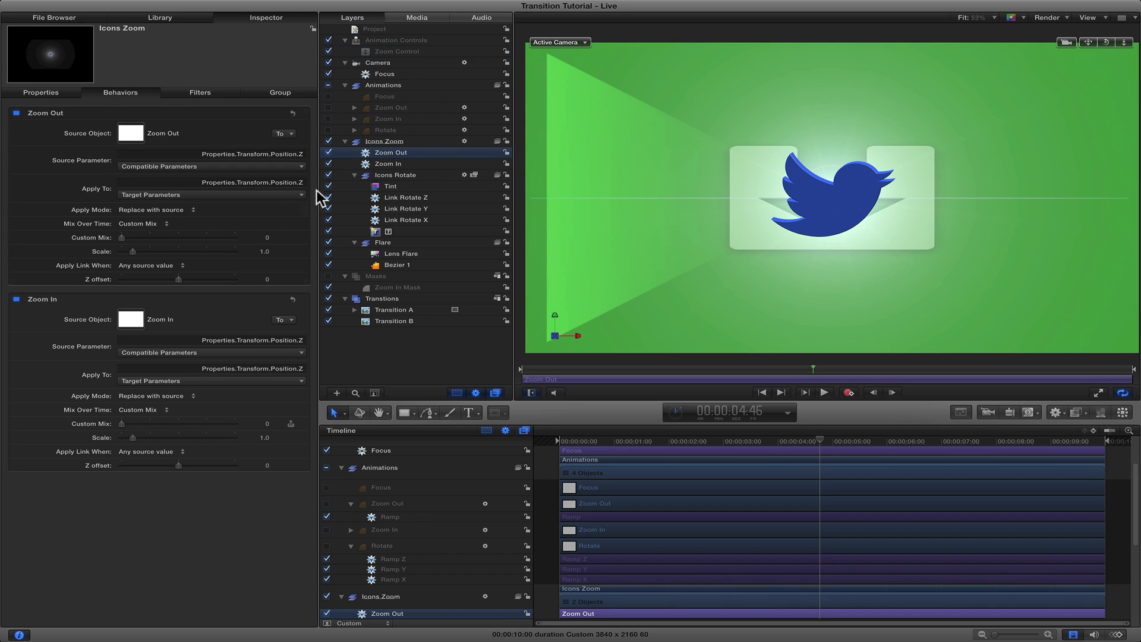
{"action": "left_click", "coordinate": [303, 233]}
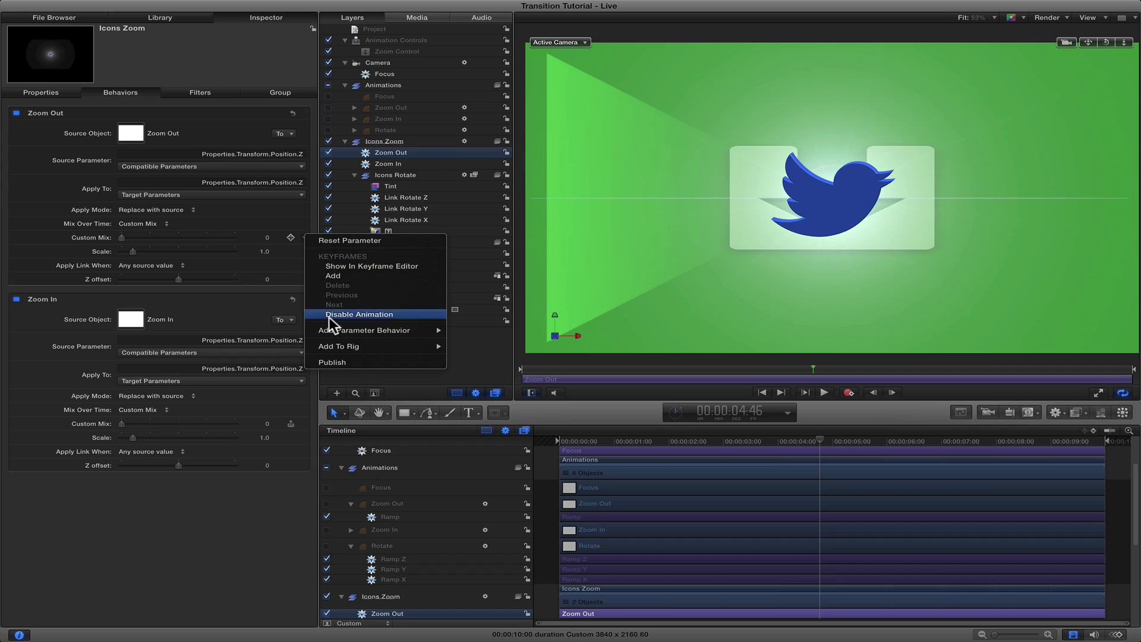
{"action": "mouse_move", "coordinate": [480, 357]}
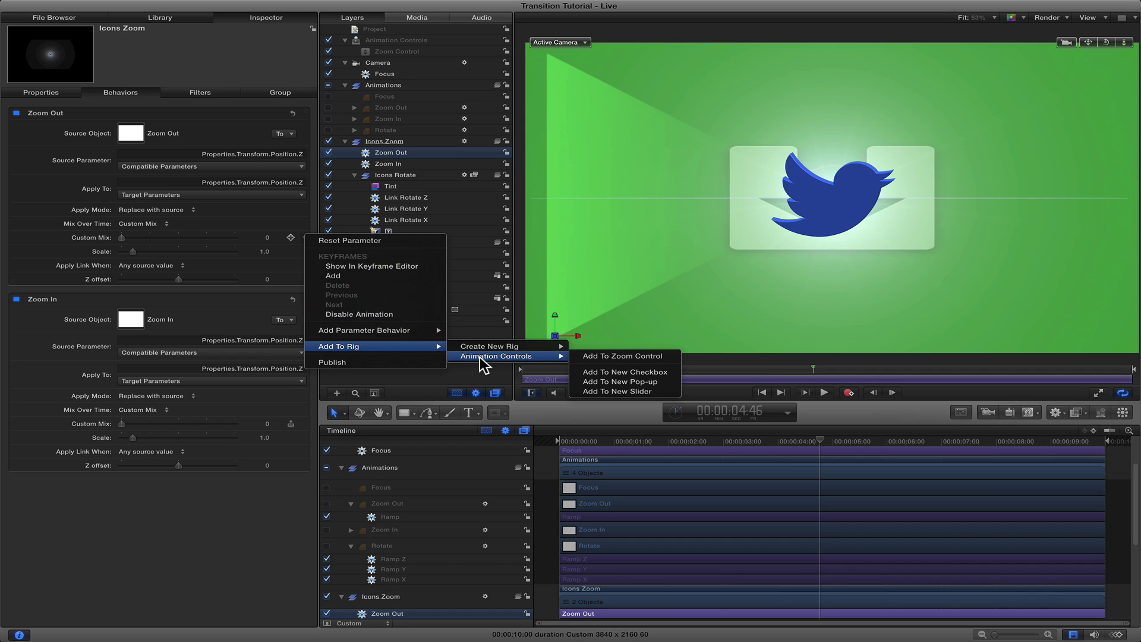
{"action": "left_click", "coordinate": [601, 355]}
Rename the Zoom Control widget's Snapshot 2 option as Zoom Out.
{"action": "left_click", "coordinate": [404, 51]}
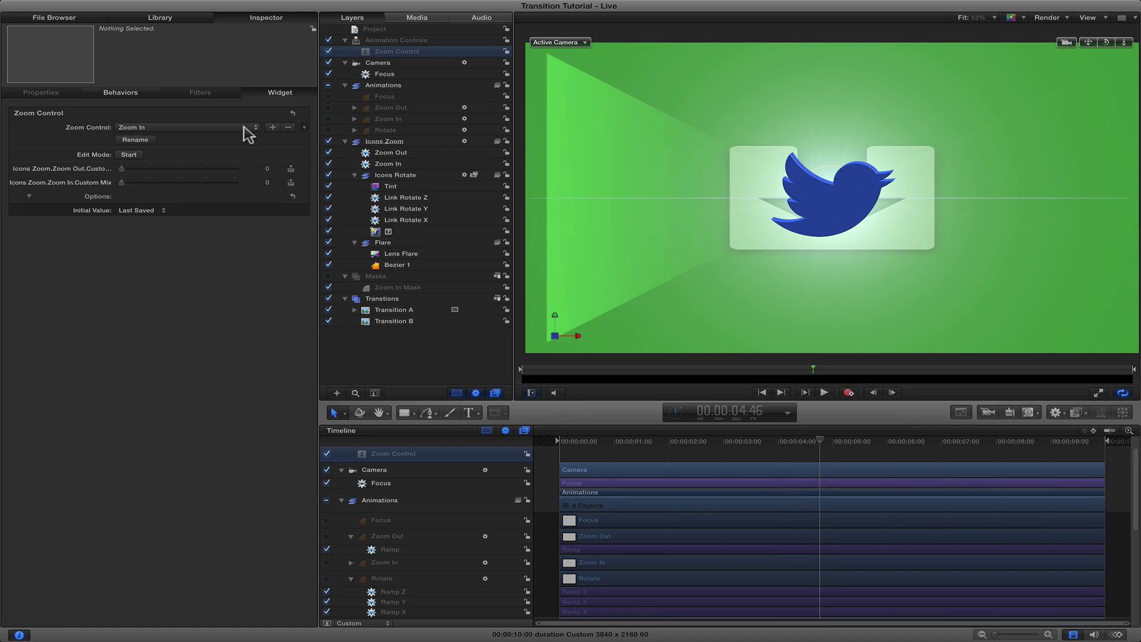
{"action": "left_click", "coordinate": [192, 127]}
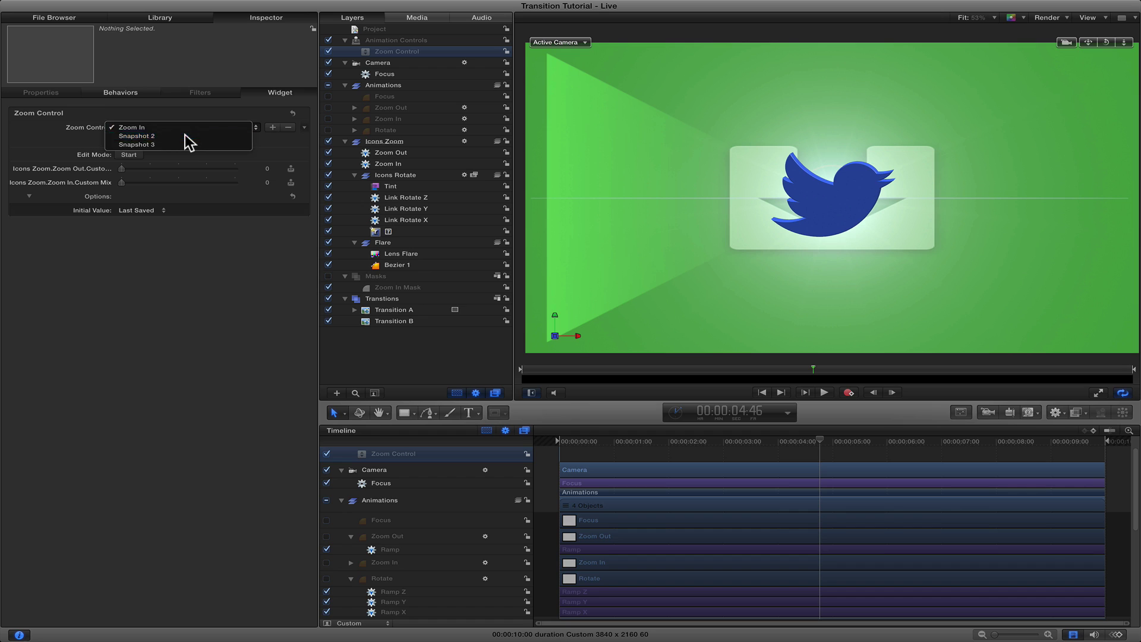
{"action": "left_click", "coordinate": [186, 135]}
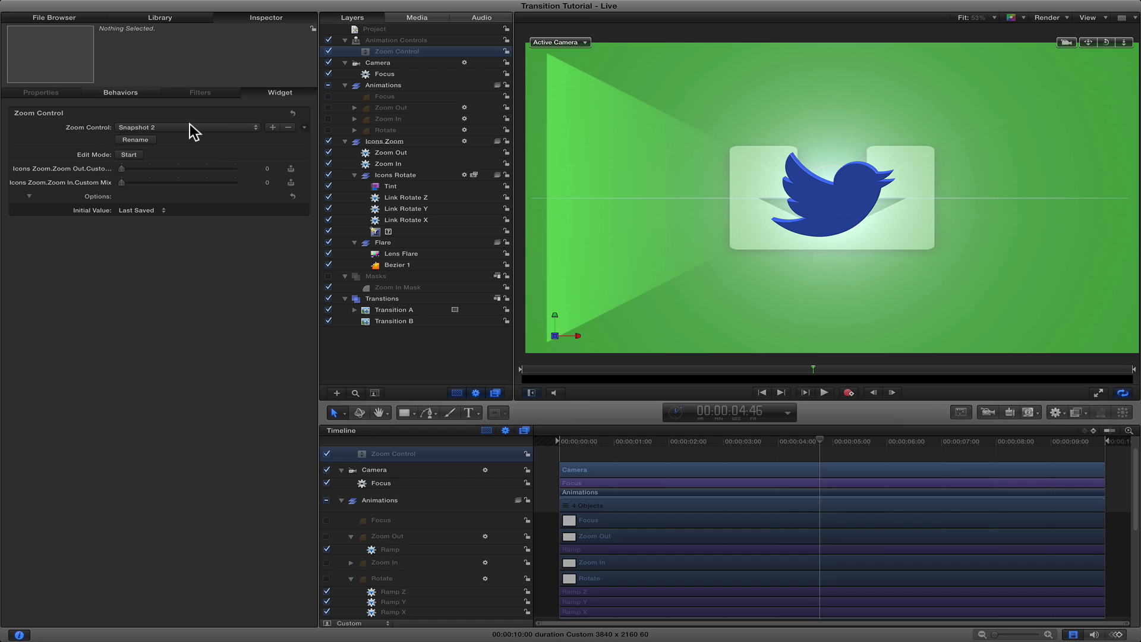
{"action": "left_click", "coordinate": [146, 138]}
{"action": "type", "text": "Zoome"}
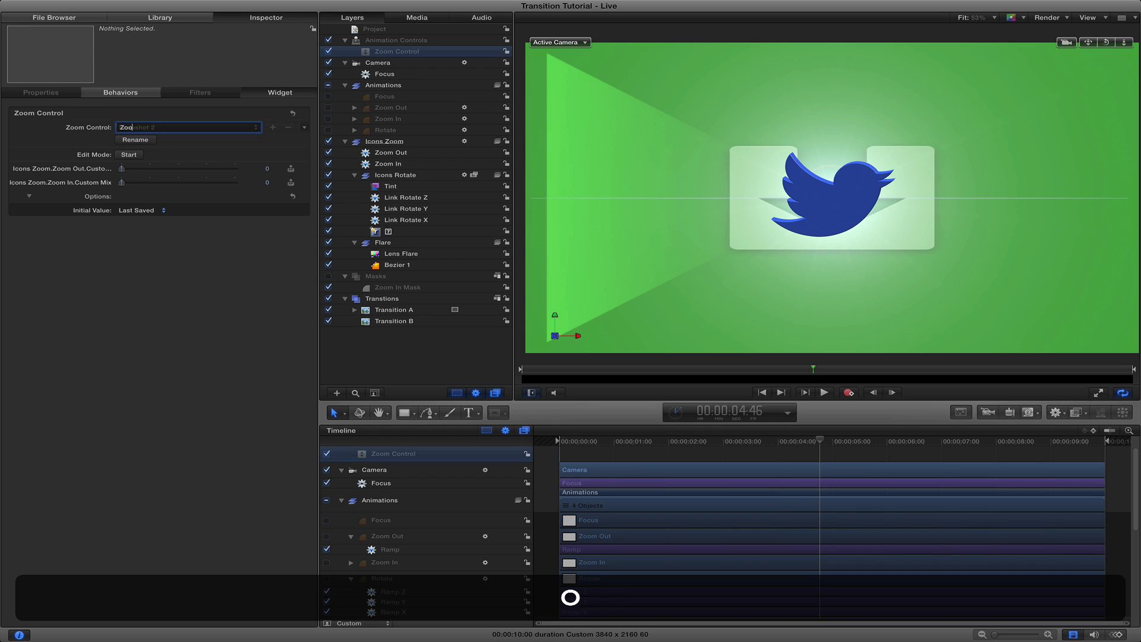
{"action": "key", "text": "BackSpace"}
{"action": "key", "text": "BackSpace"}
{"action": "type", "text": "Out"}
{"action": "key", "text": "Return"}
Delete the Snapshot 3 option from the Zoom Control widget.
{"action": "left_click", "coordinate": [183, 120]}
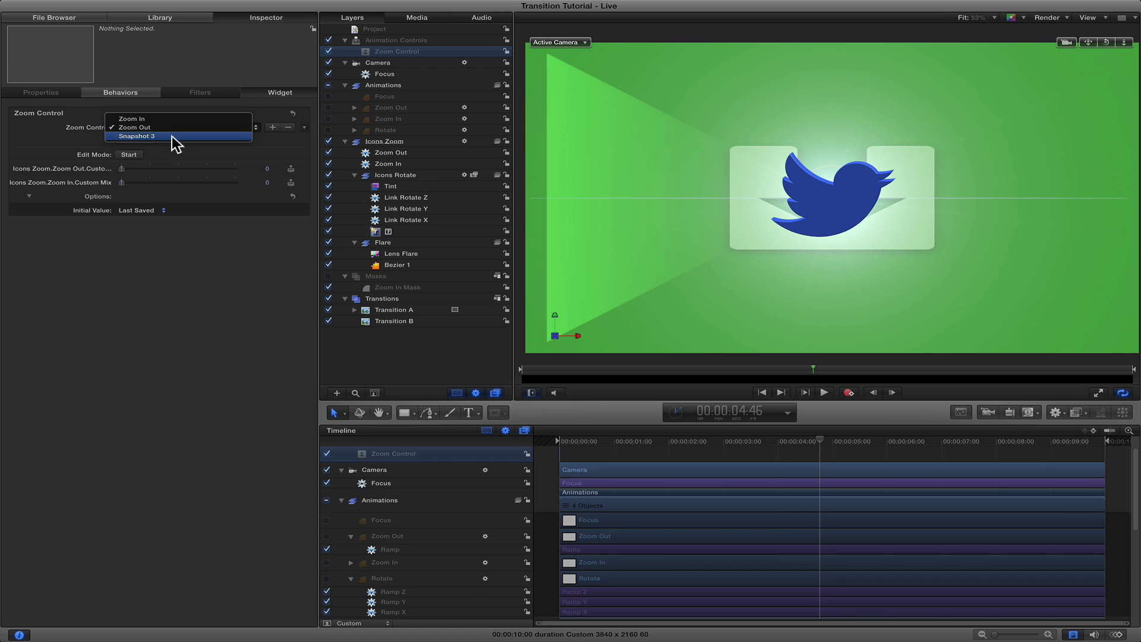
{"action": "left_click", "coordinate": [172, 136]}
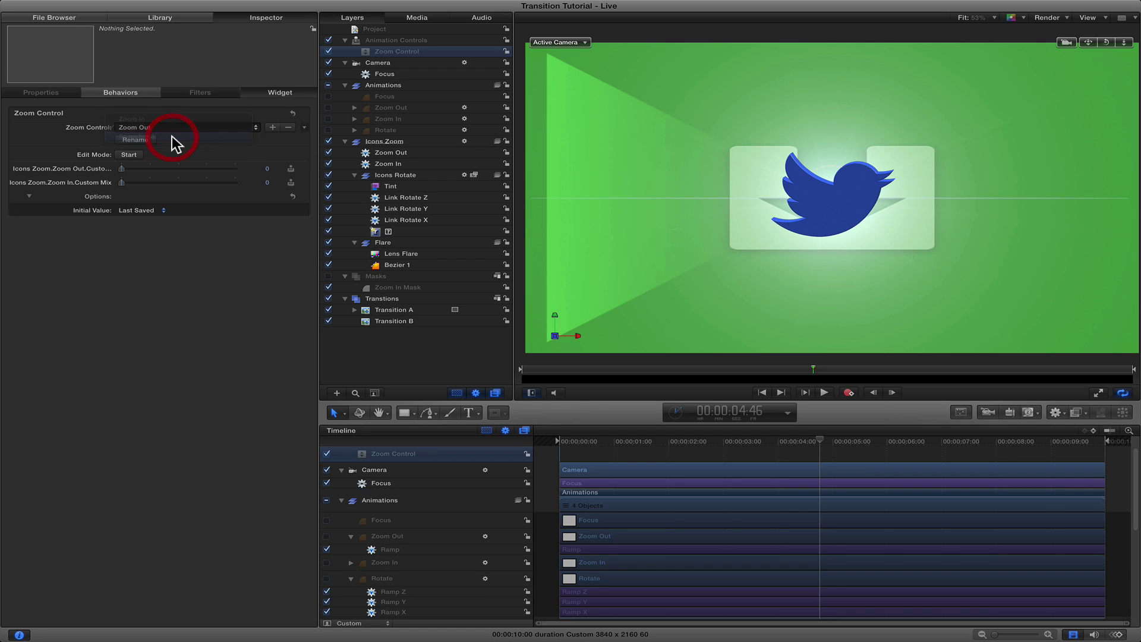
{"action": "left_click", "coordinate": [288, 130]}
For the Zoom Control widget's Zoom In option, set the Zoom In link's Custom Mix to 1.0.
{"action": "left_click", "coordinate": [220, 128]}
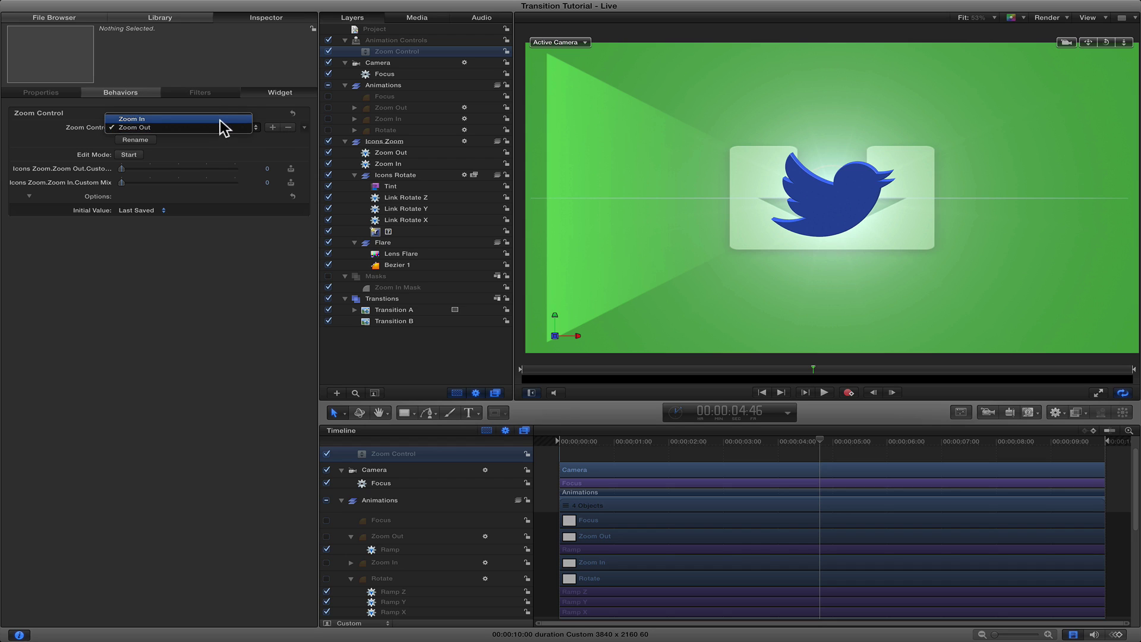
{"action": "left_click", "coordinate": [221, 119]}
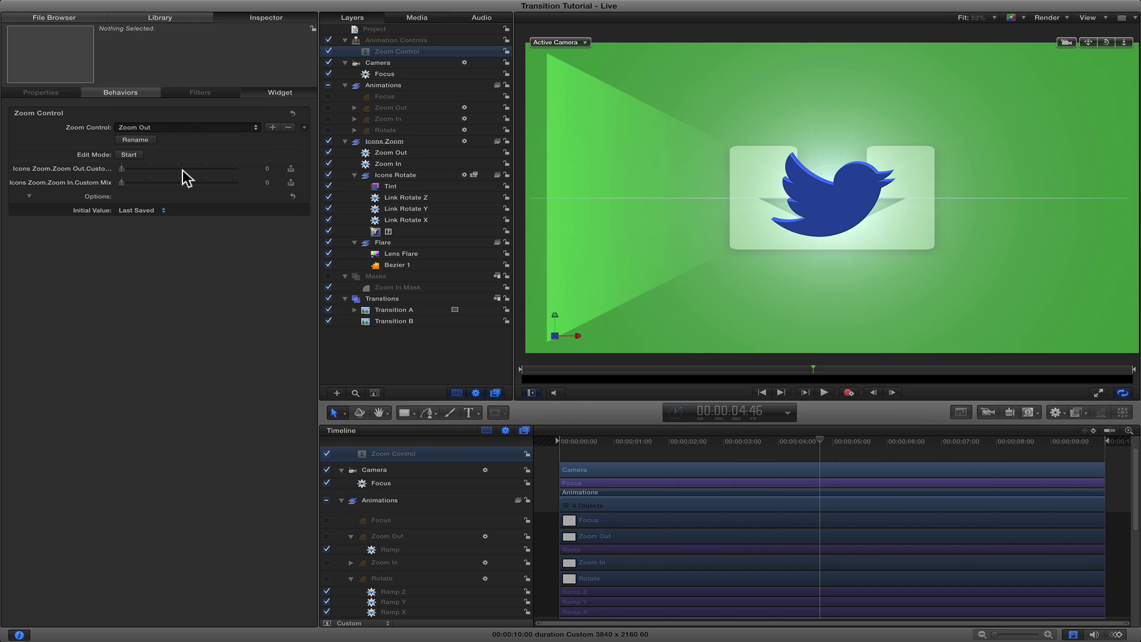
{"action": "left_click", "coordinate": [132, 126]}
{"action": "left_click", "coordinate": [132, 136]}
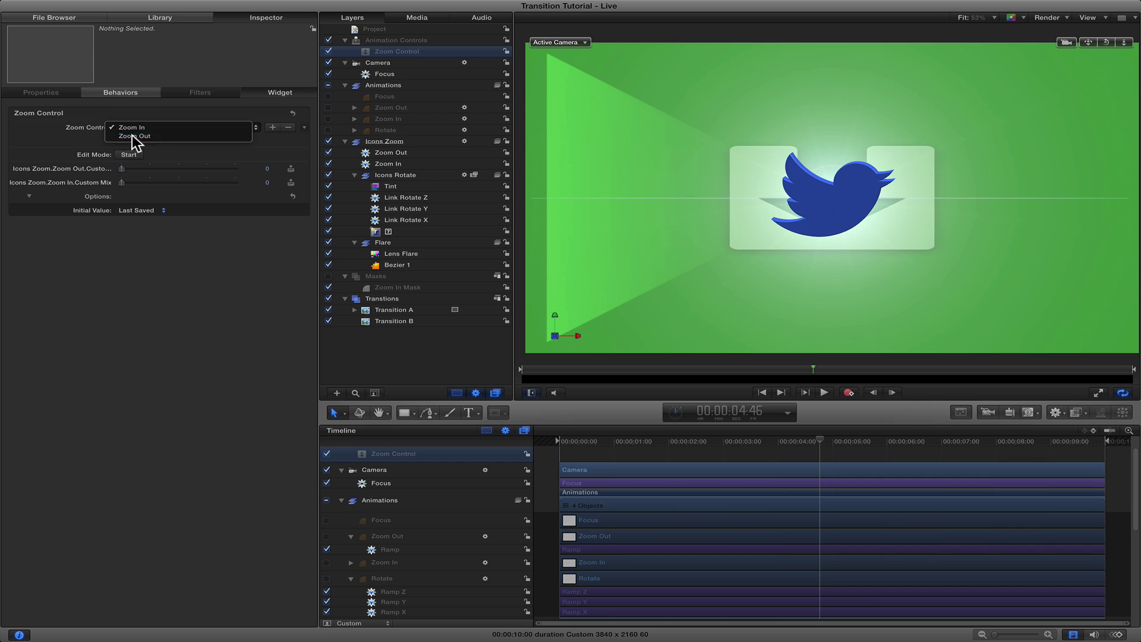
{"action": "left_click", "coordinate": [134, 127]}
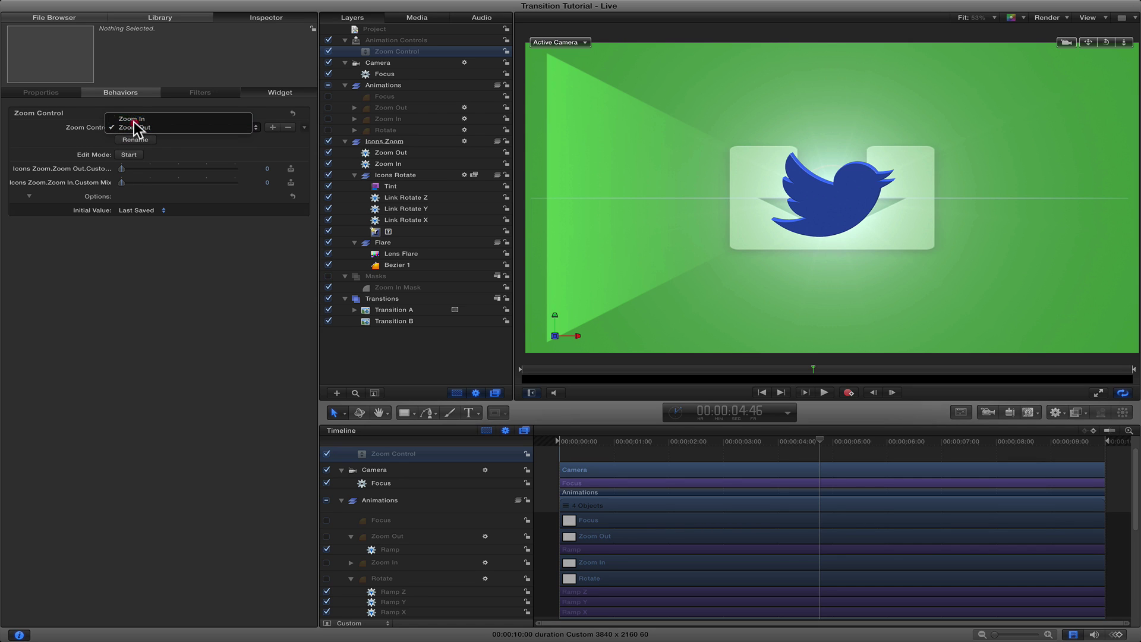
{"action": "left_click", "coordinate": [134, 119]}
{"action": "left_click_drag", "start_coordinate": [121, 183], "coordinate": [280, 183]}
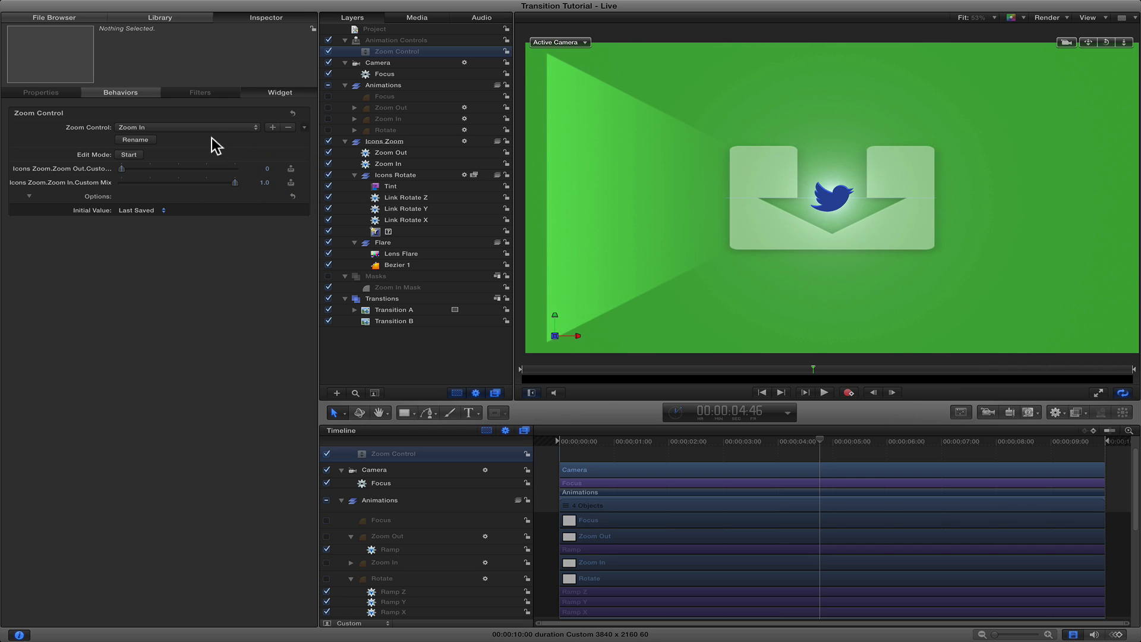
For the Zoom Control widget's Zoom Out option, set the Zoom Out link's Custom Mix to 1.0.
{"action": "left_click", "coordinate": [202, 125]}
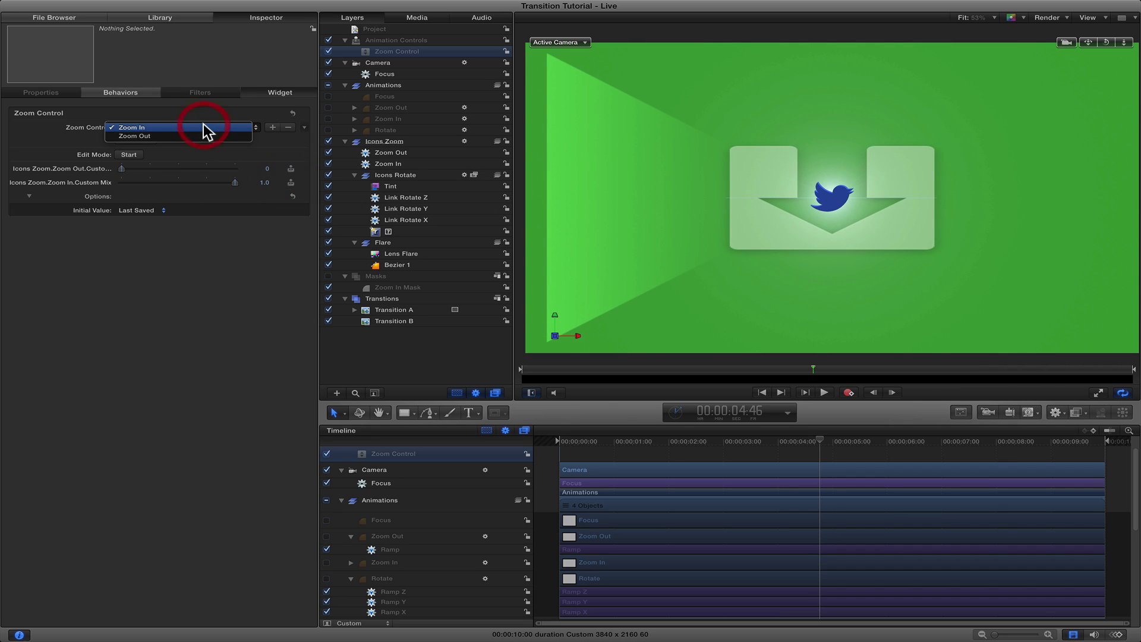
{"action": "left_click", "coordinate": [190, 136]}
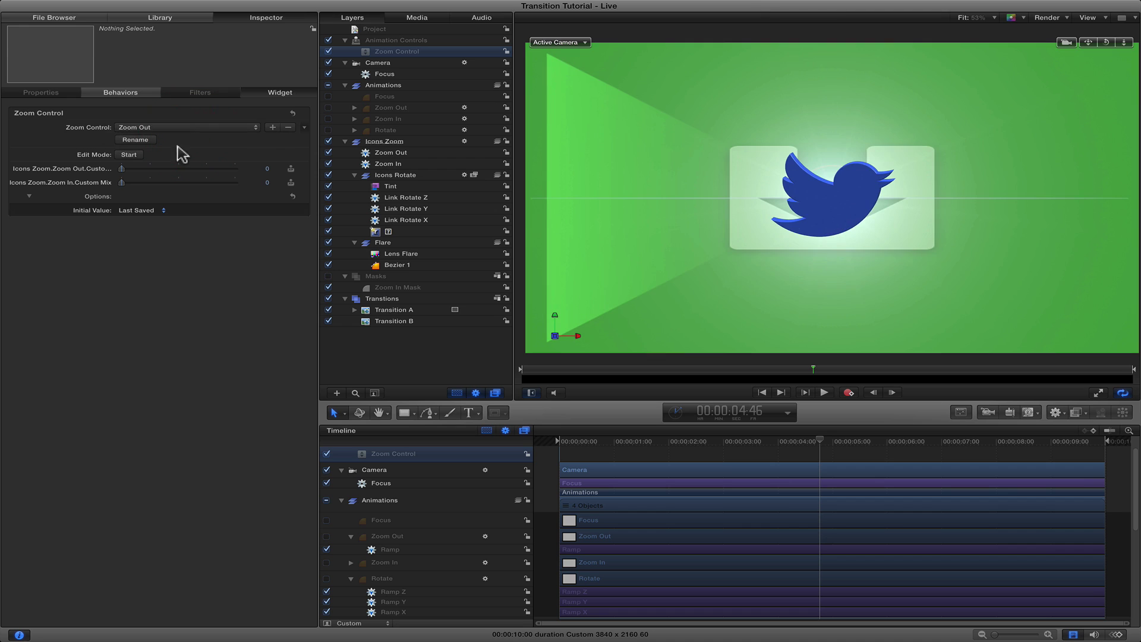
{"action": "left_click_drag", "start_coordinate": [137, 169], "coordinate": [264, 168]}
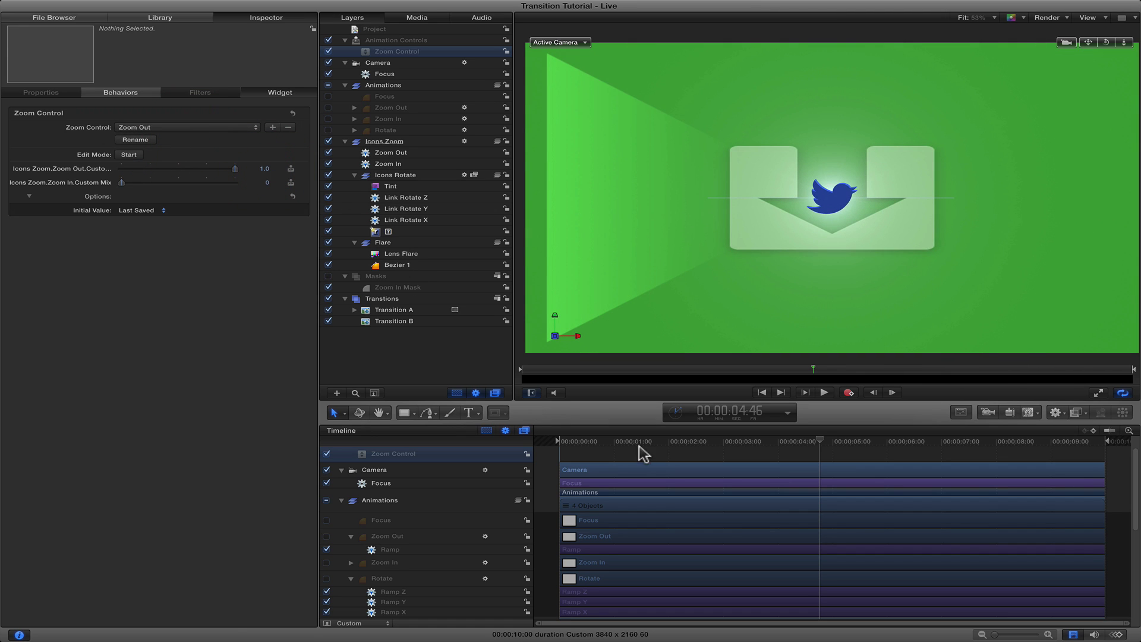
Preview the icon's animation with Zoom Control on Zoom Out up to 5:49, and on Zoom In up to 4:31.
{"action": "left_click_drag", "start_coordinate": [617, 443], "coordinate": [877, 441]}
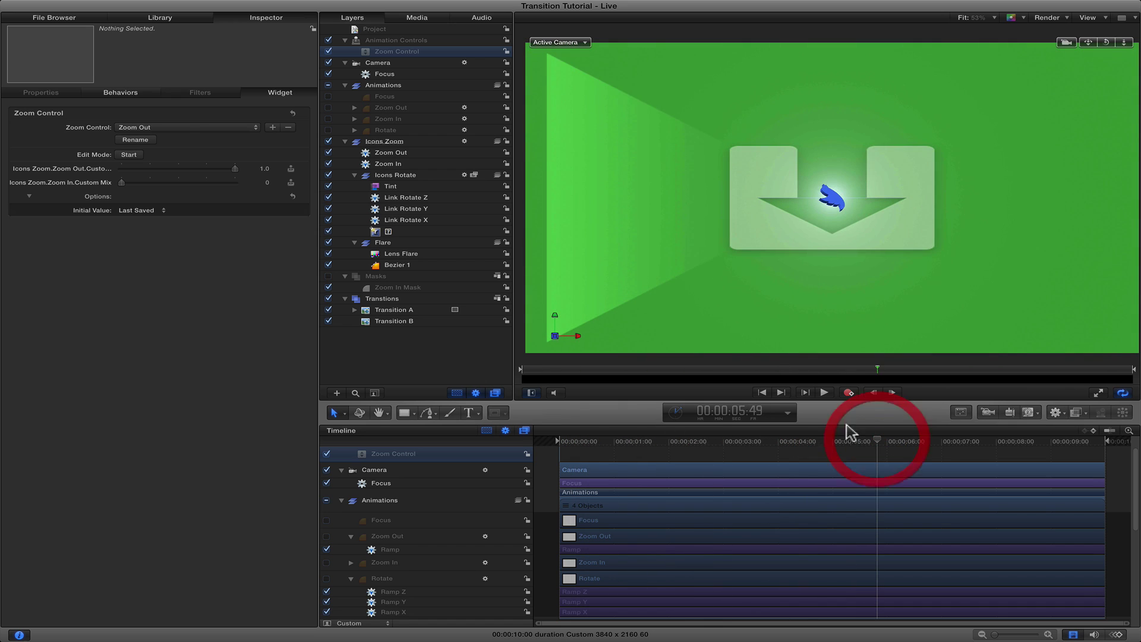
{"action": "left_click", "coordinate": [183, 127]}
{"action": "left_click", "coordinate": [181, 119]}
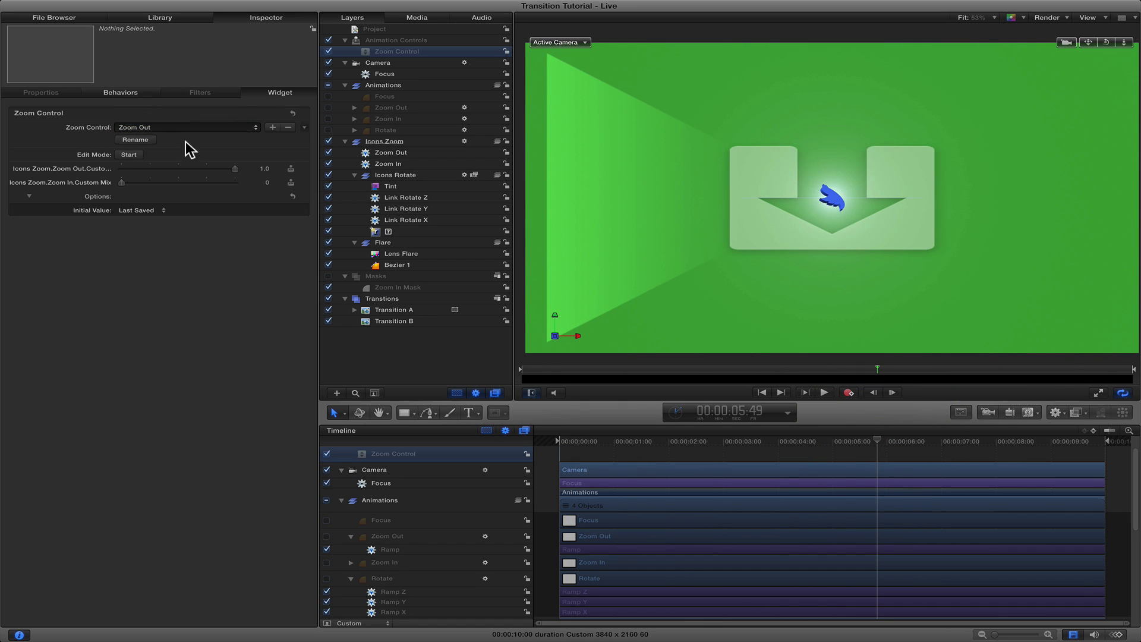
{"action": "left_click_drag", "start_coordinate": [567, 442], "coordinate": [807, 484]}
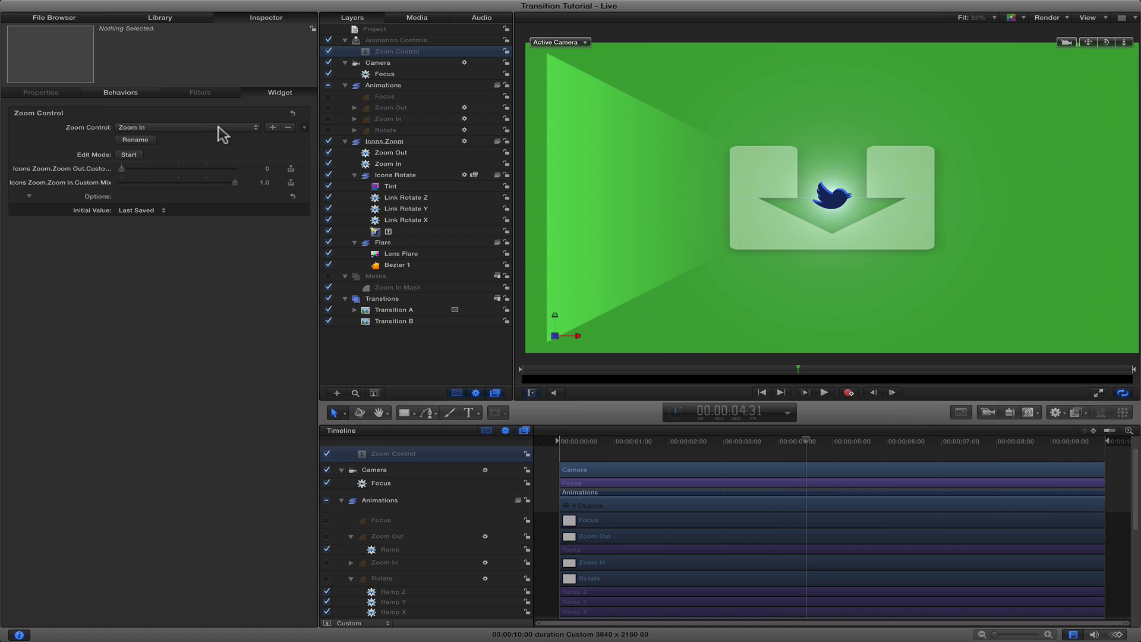
Publish the widget's Zoom Control parameter and display the project's published parameters.
{"action": "left_click", "coordinate": [304, 127]}
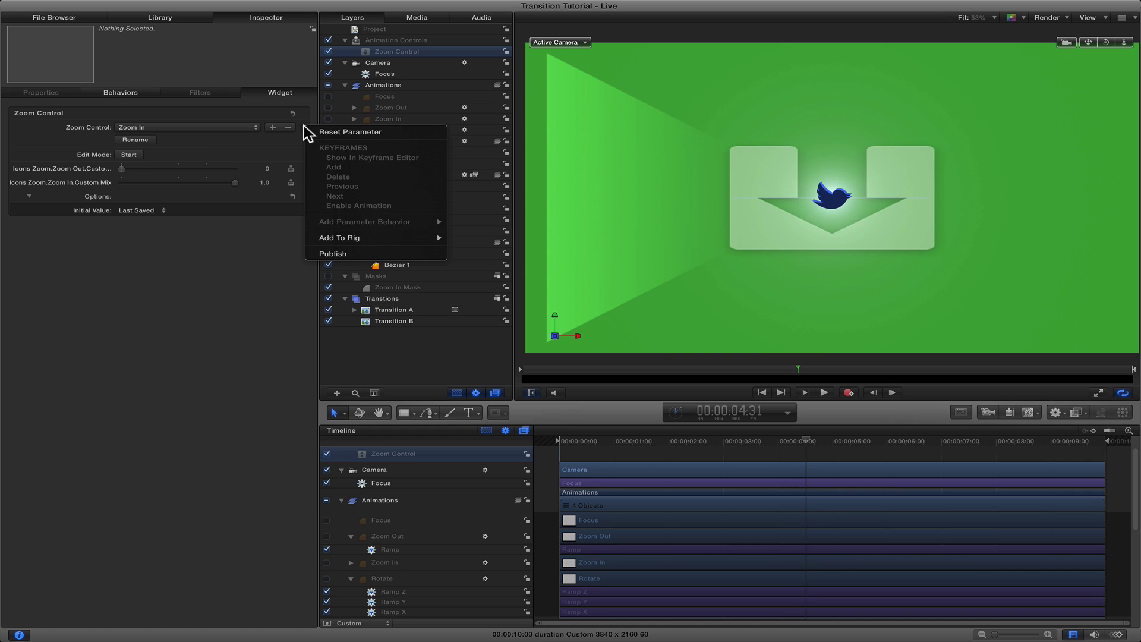
{"action": "left_click", "coordinate": [262, 155]}
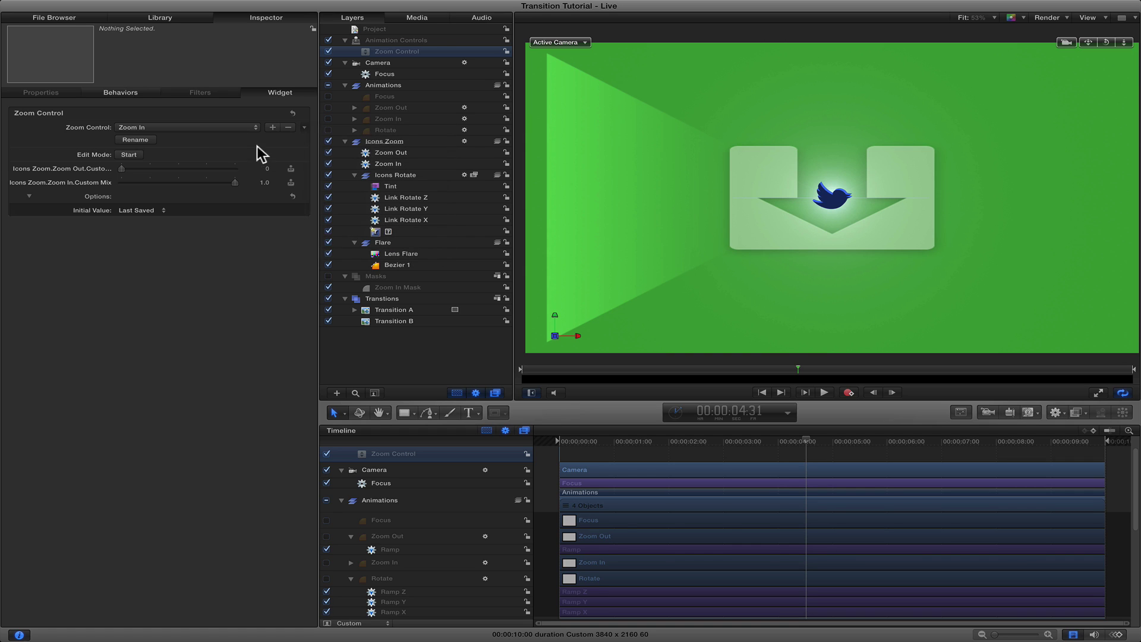
{"action": "left_click", "coordinate": [302, 127]}
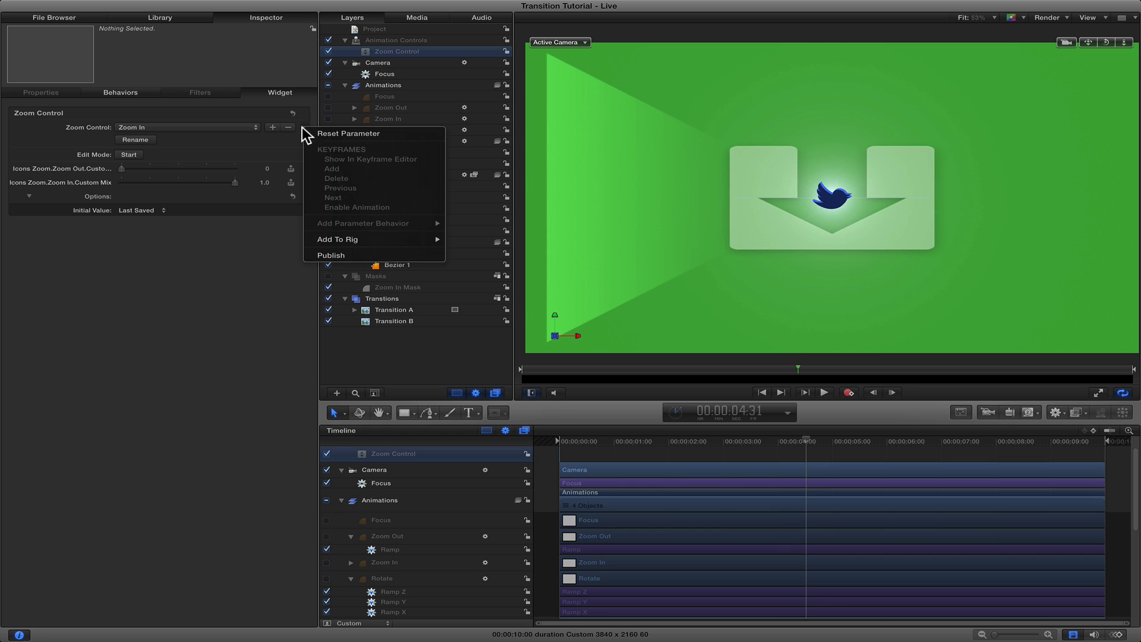
{"action": "left_click", "coordinate": [332, 256]}
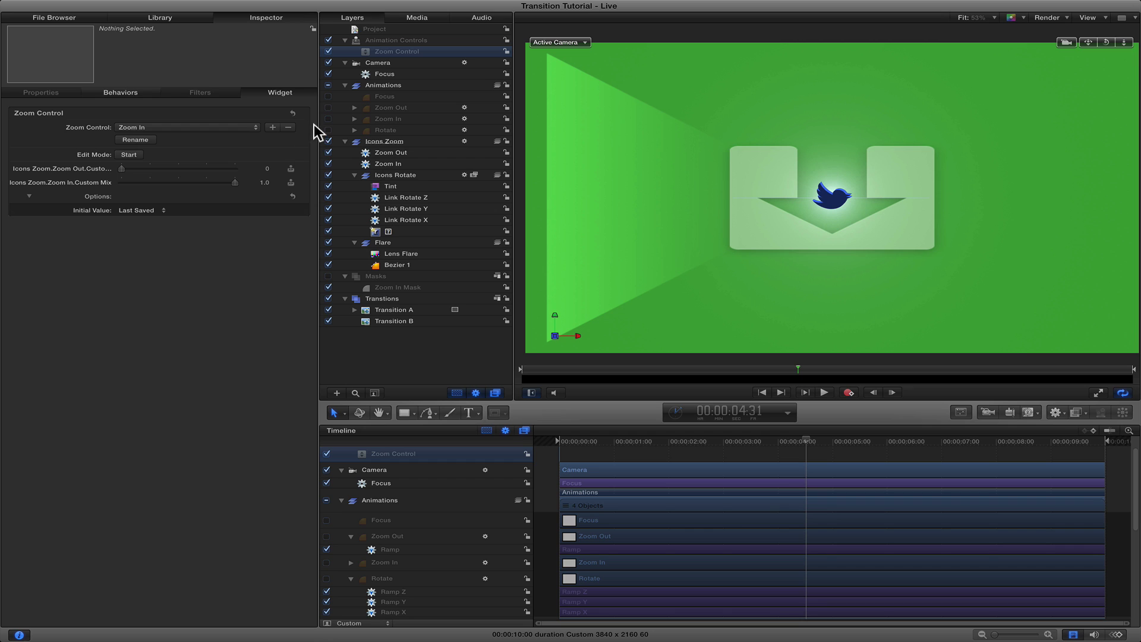
{"action": "left_click", "coordinate": [373, 29]}
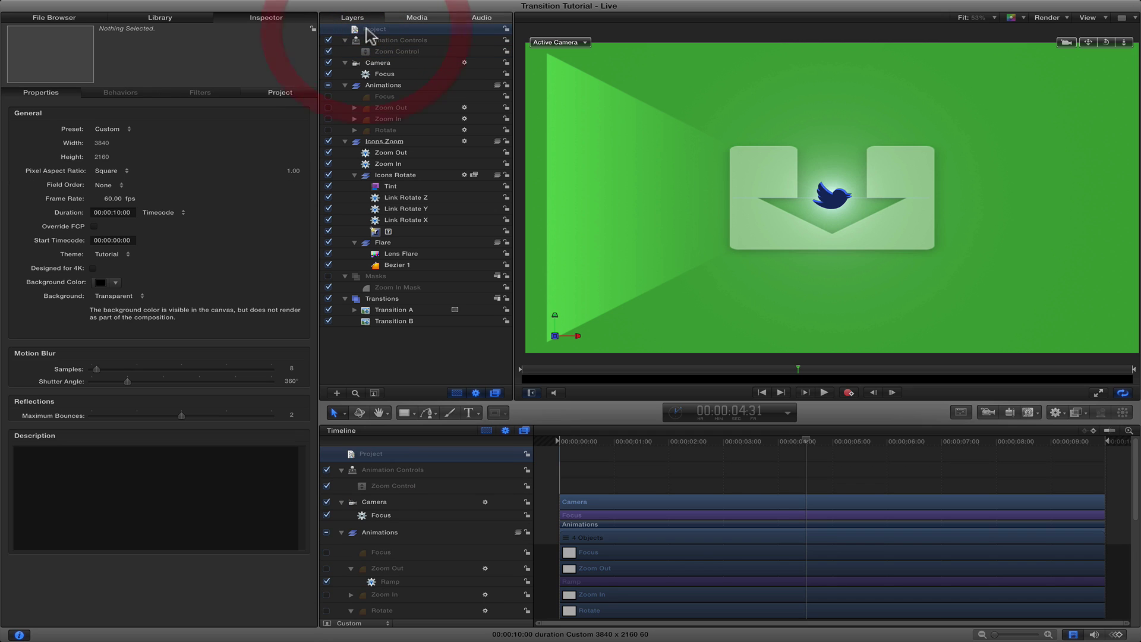
{"action": "left_click", "coordinate": [284, 92]}
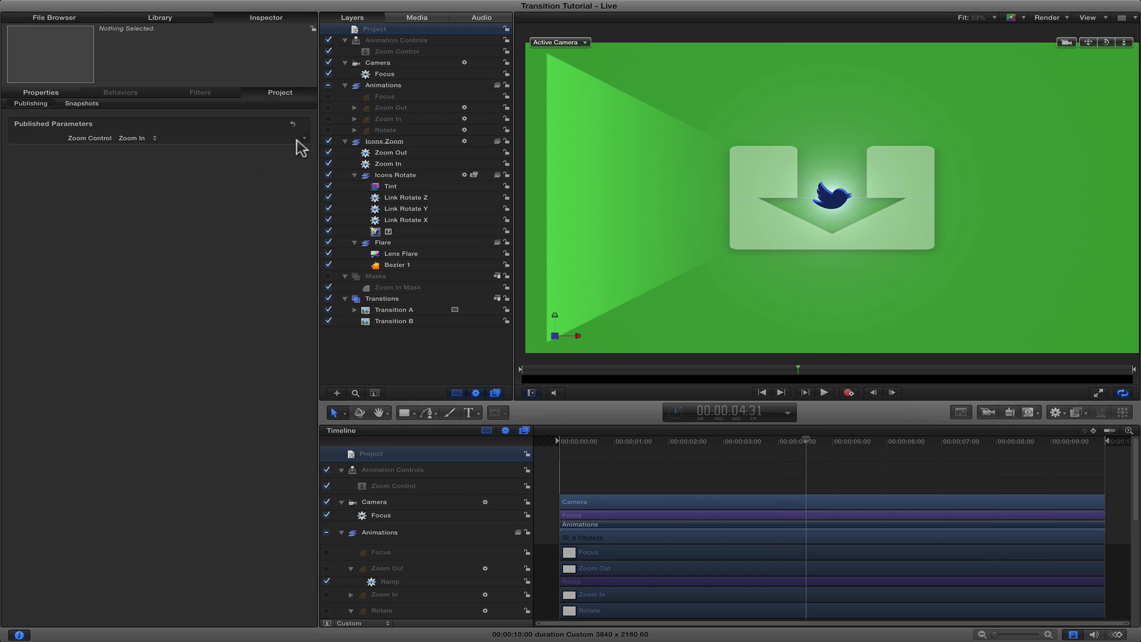
Test the published Zoom Control by switching it between Zoom In and Zoom Out, finishing on Zoom Out.
{"action": "left_click", "coordinate": [134, 140]}
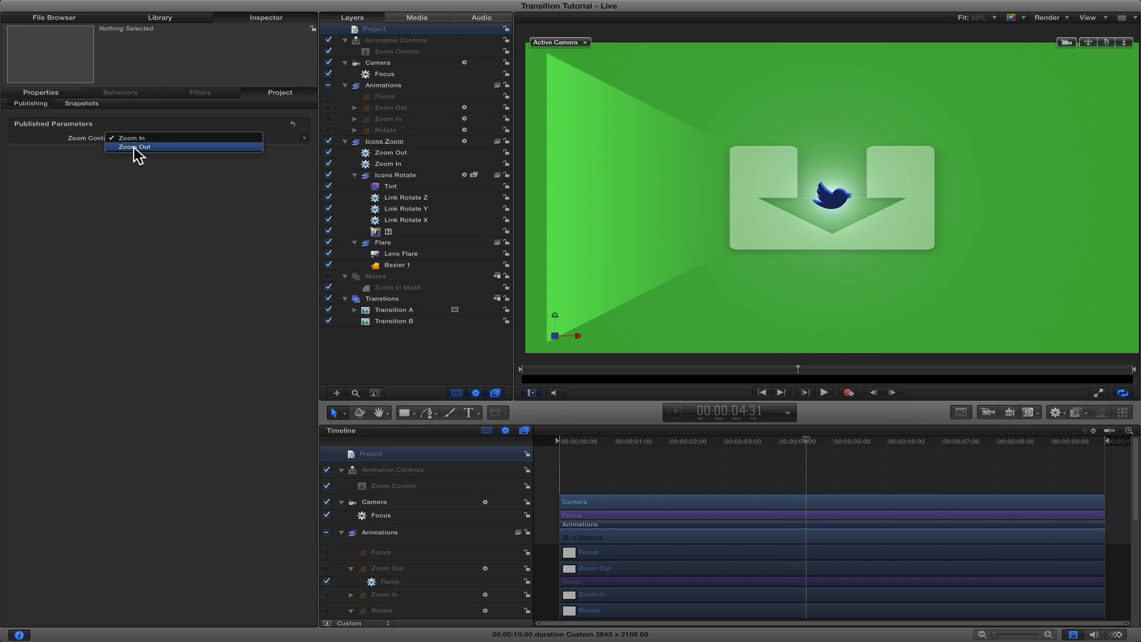
{"action": "left_click", "coordinate": [134, 147]}
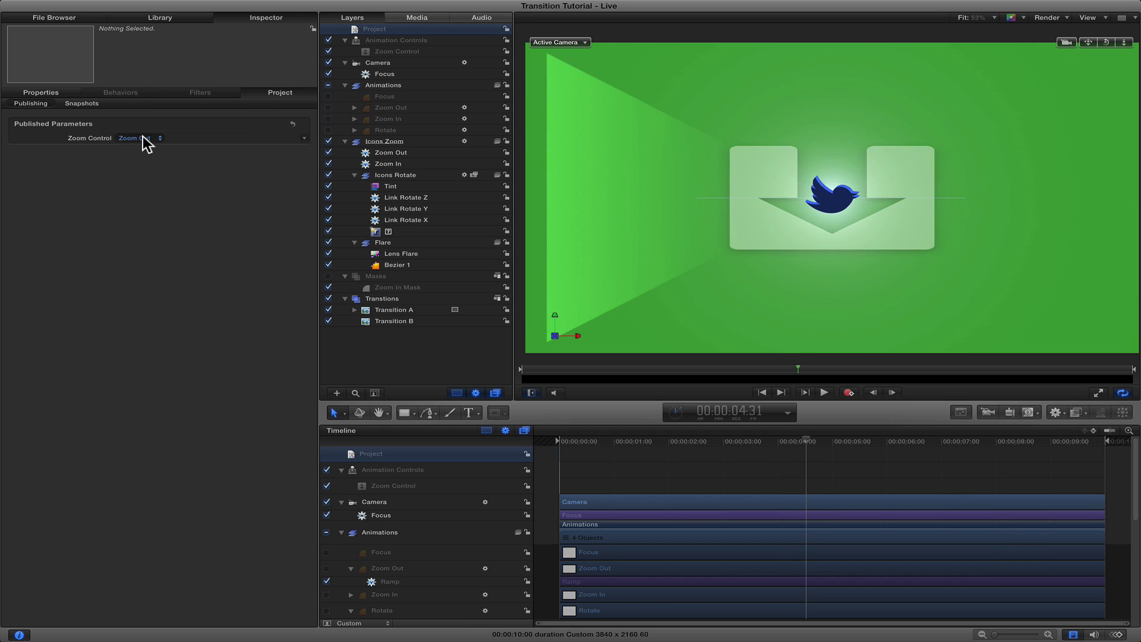
{"action": "left_click", "coordinate": [143, 136]}
{"action": "left_click", "coordinate": [143, 130]}
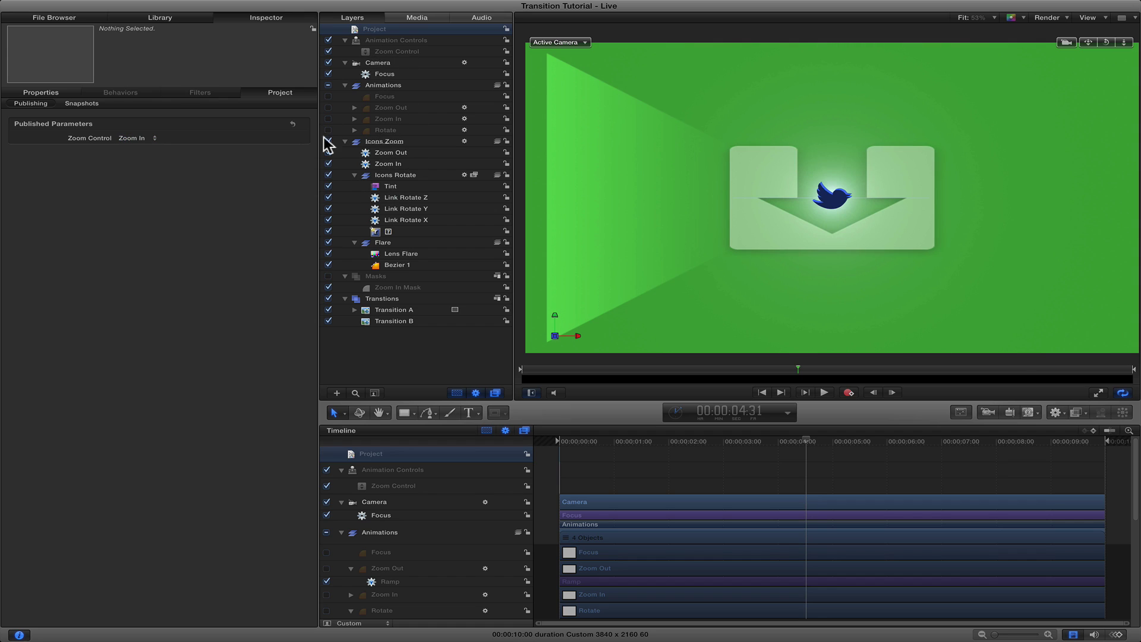
{"action": "left_click", "coordinate": [129, 138]}
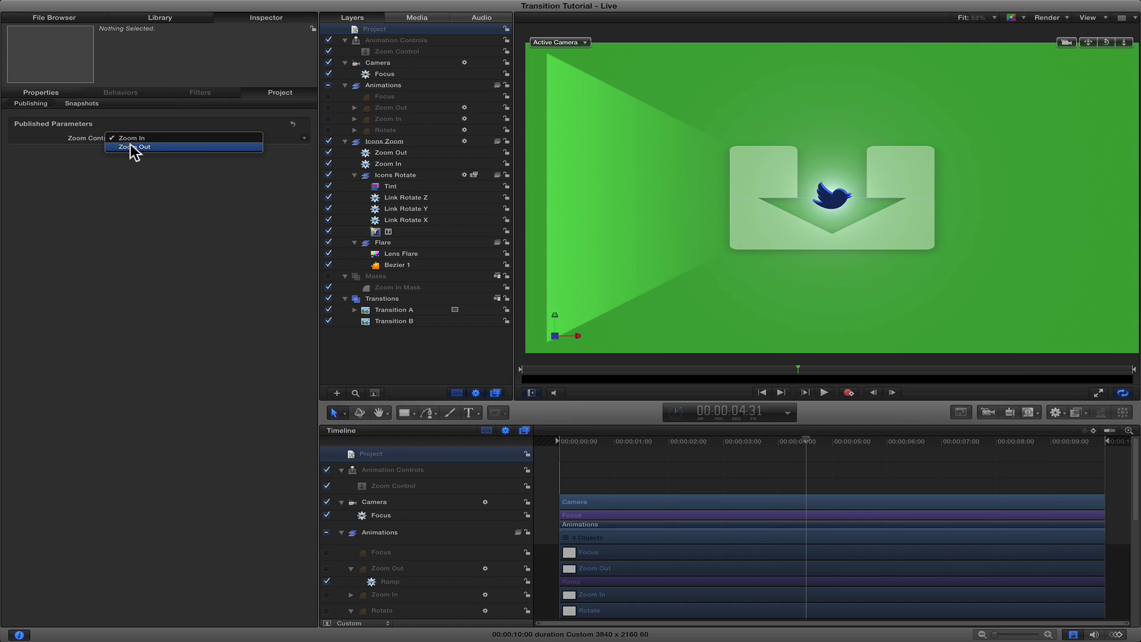
{"action": "left_click", "coordinate": [130, 145]}
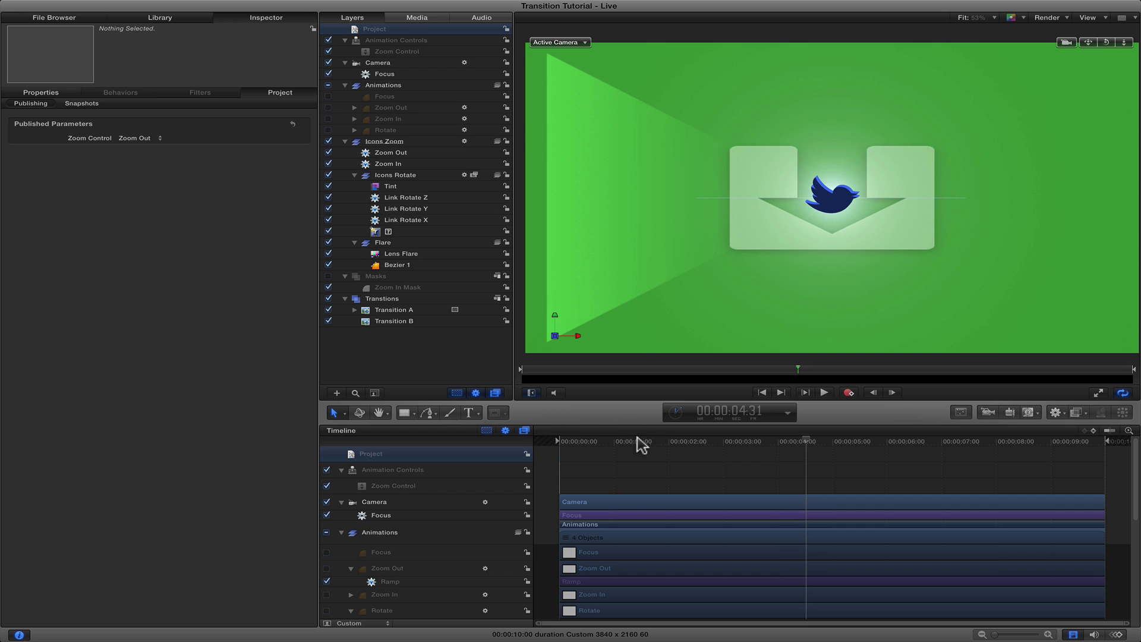
Preview the transition with Zoom Out up to 9:38, with Zoom In up to 9:59, and again with Zoom Out up to 2:29.
{"action": "left_click_drag", "start_coordinate": [638, 439], "coordinate": [812, 452]}
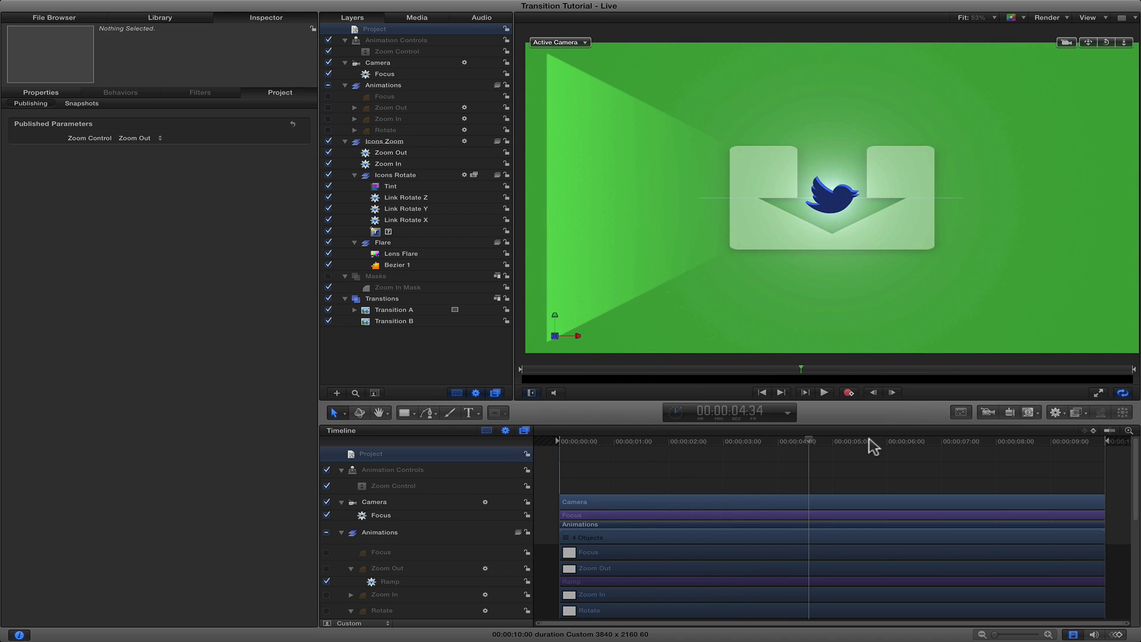
{"action": "left_click_drag", "start_coordinate": [970, 443], "coordinate": [1086, 441]}
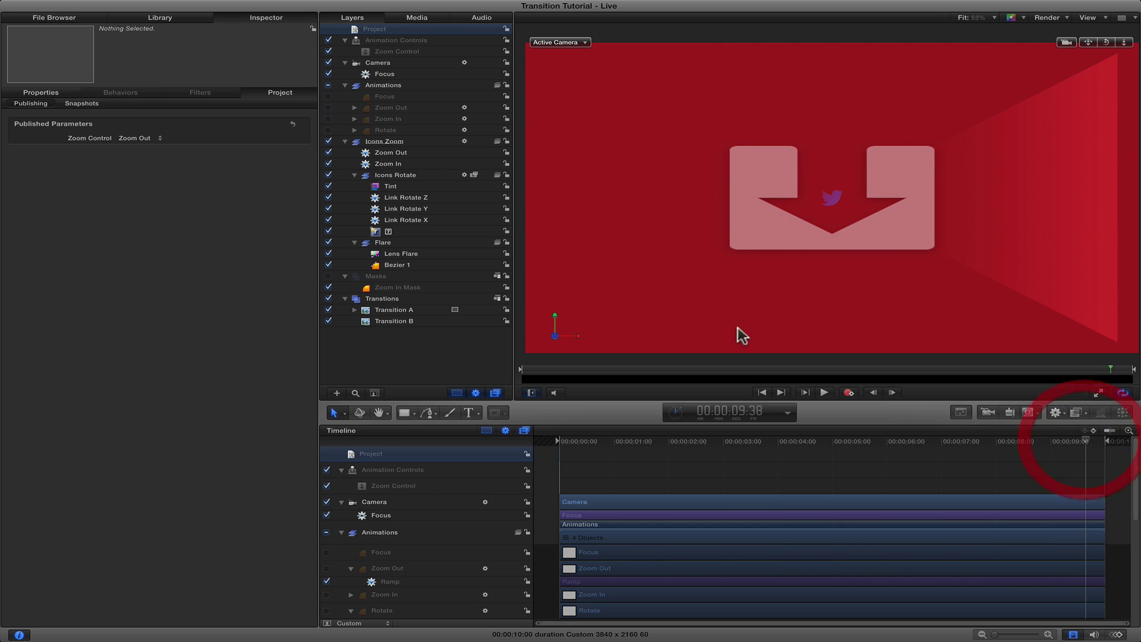
{"action": "left_click", "coordinate": [141, 136]}
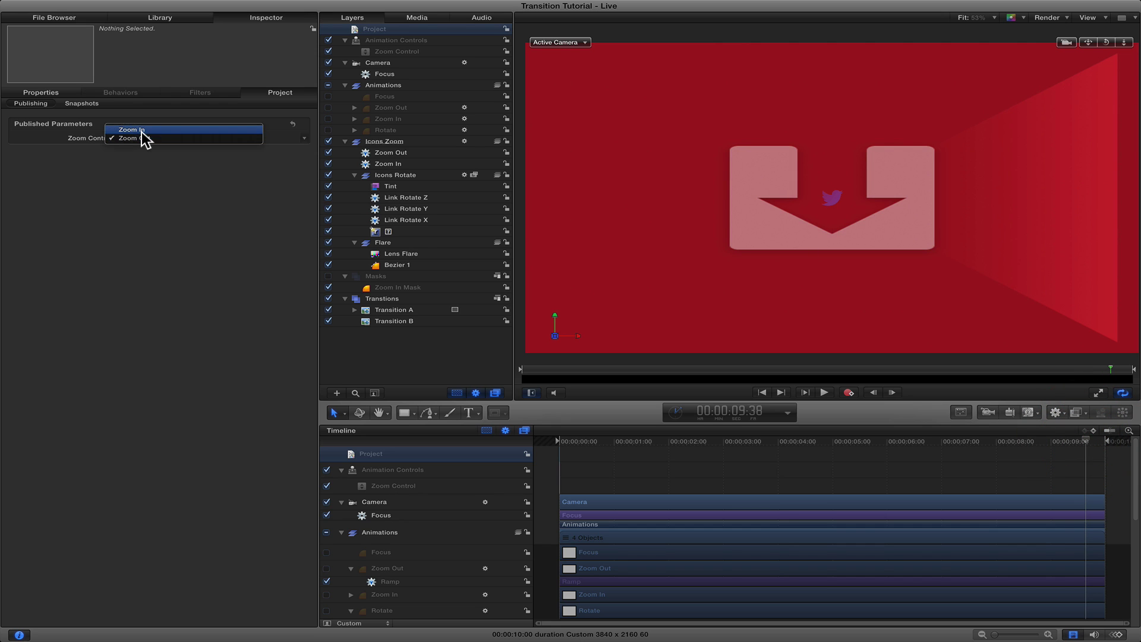
{"action": "left_click", "coordinate": [142, 141]}
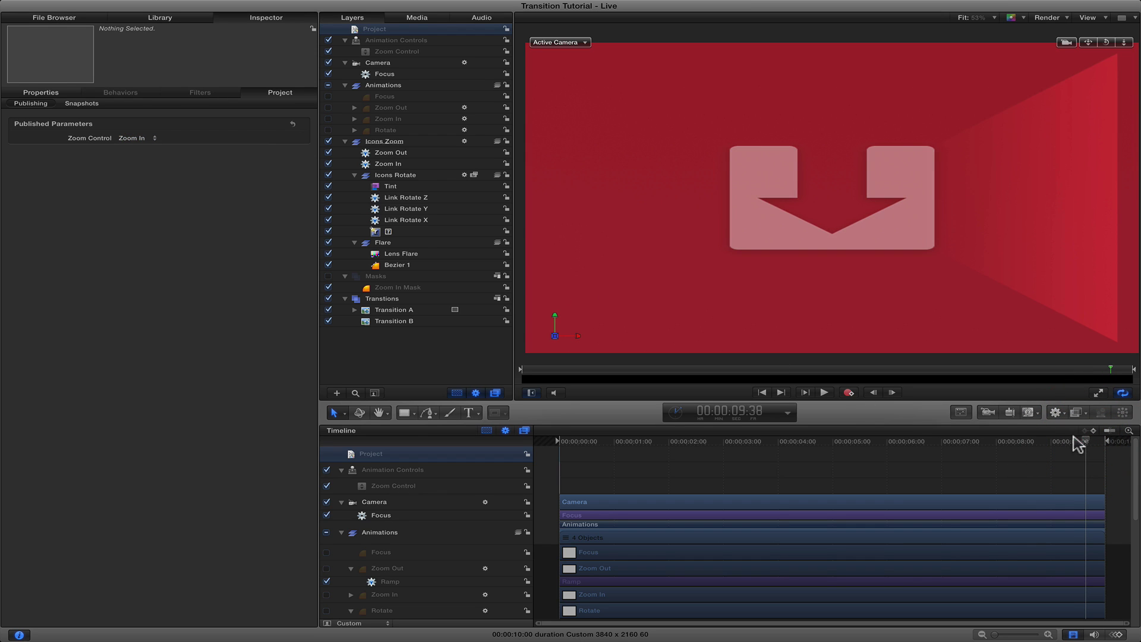
{"action": "left_click_drag", "start_coordinate": [1080, 443], "coordinate": [1108, 448]}
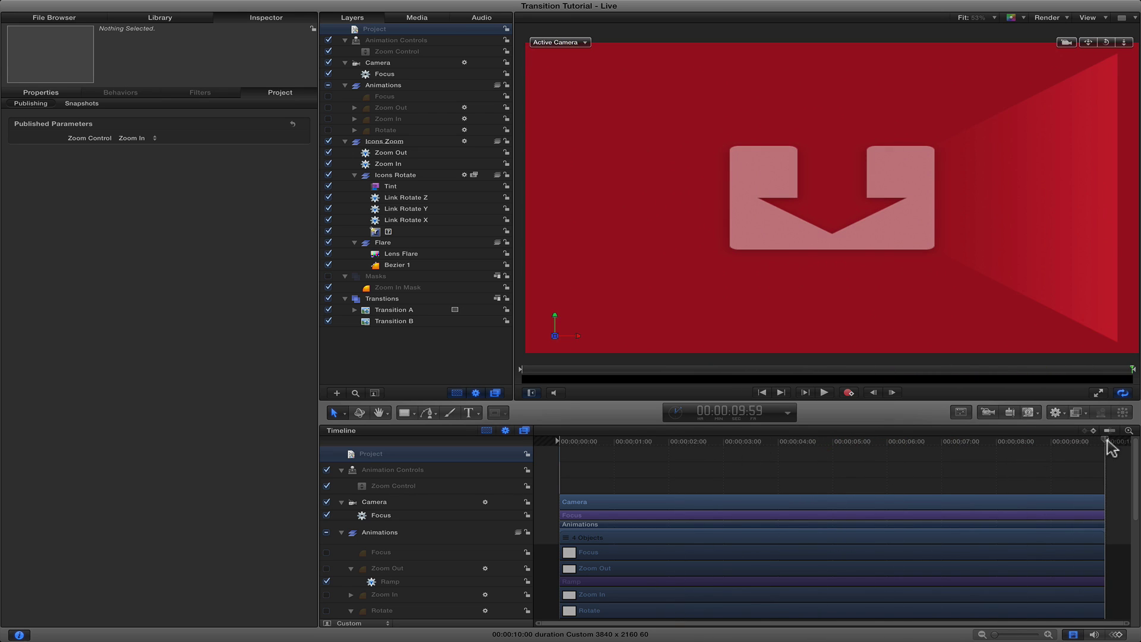
{"action": "left_click", "coordinate": [139, 143]}
{"action": "left_click", "coordinate": [137, 149]}
{"action": "left_click_drag", "start_coordinate": [621, 442], "coordinate": [695, 443]}
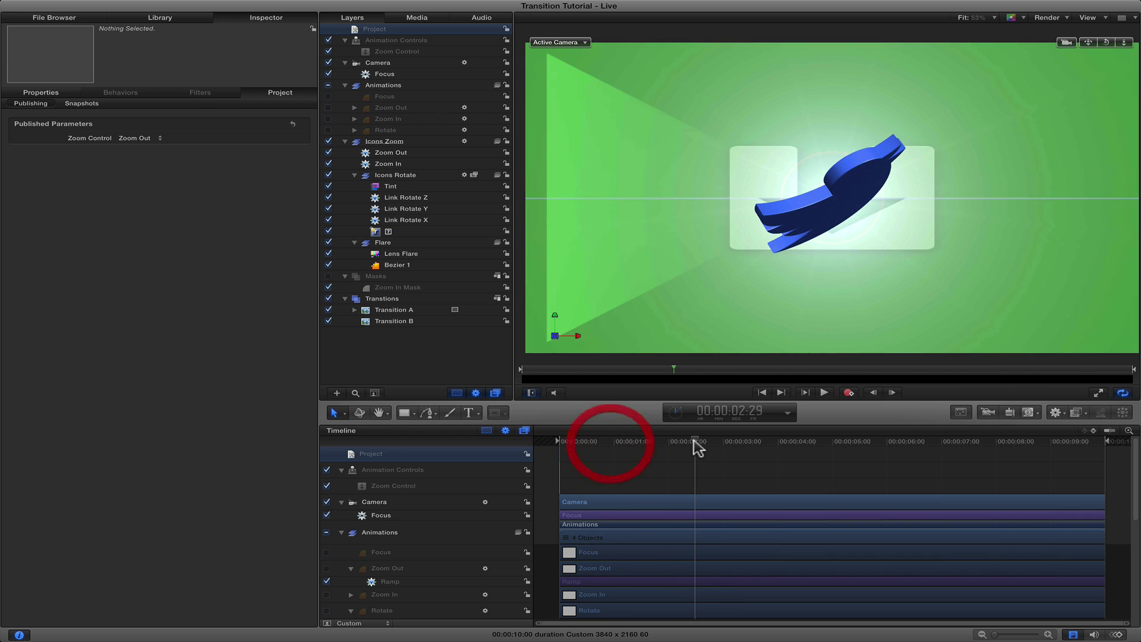
Examine how the Zoom In Mask and the Masks group feed Transition A's Image Mask.
{"action": "left_click", "coordinate": [383, 286]}
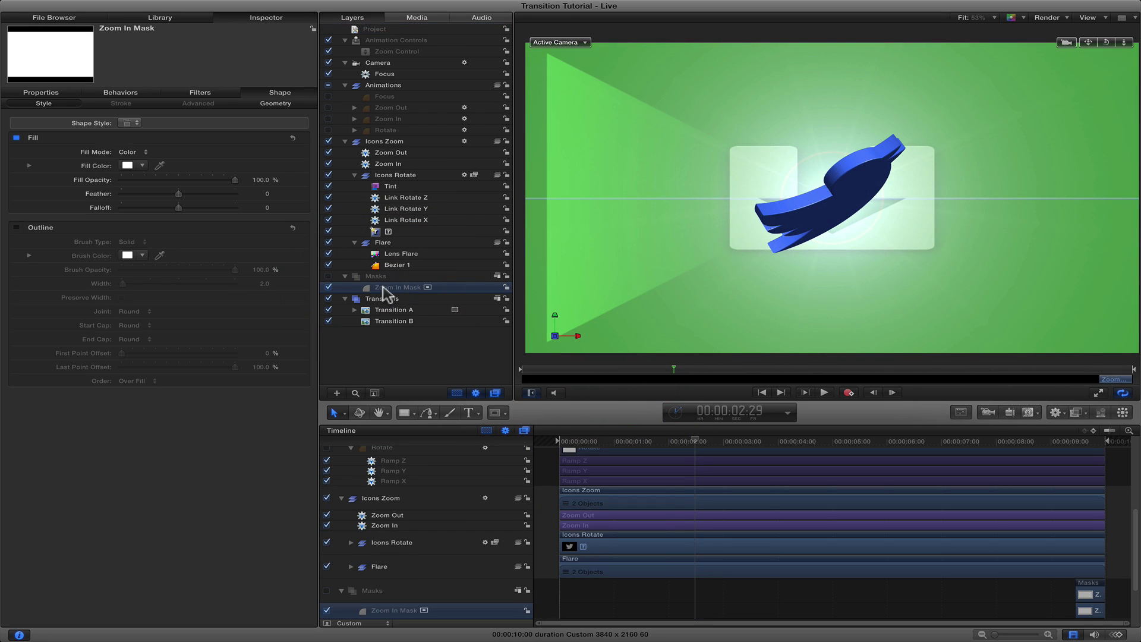
{"action": "left_click", "coordinate": [354, 310]}
{"action": "left_click", "coordinate": [379, 323]}
{"action": "left_click", "coordinate": [390, 310]}
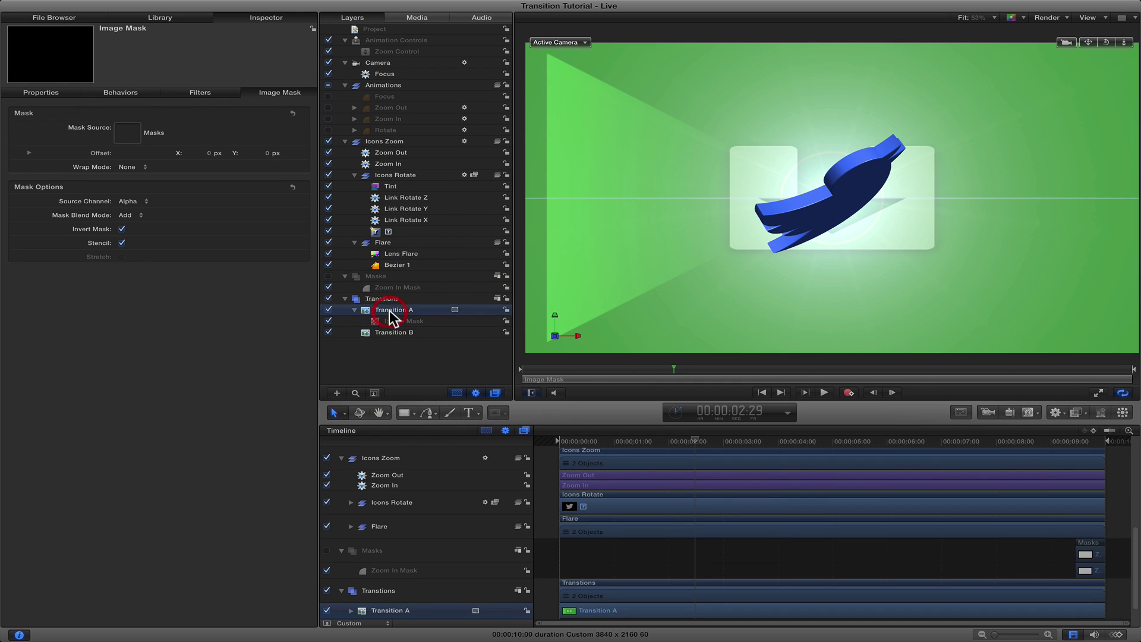
{"action": "left_click", "coordinate": [328, 310]}
{"action": "left_click", "coordinate": [328, 310]}
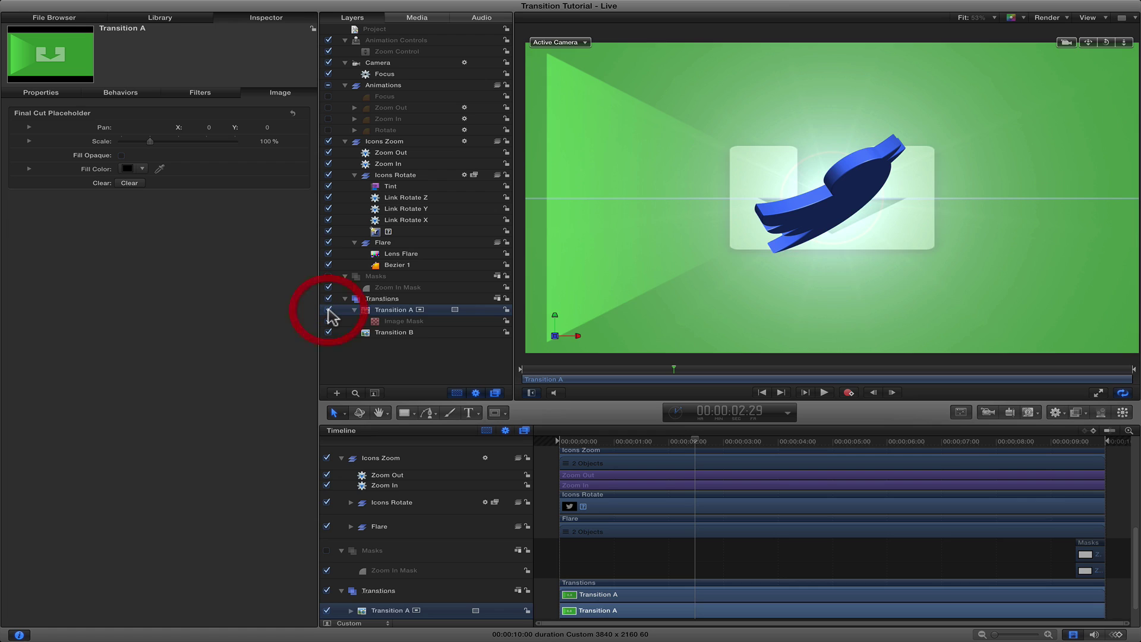
{"action": "left_click", "coordinate": [370, 320]}
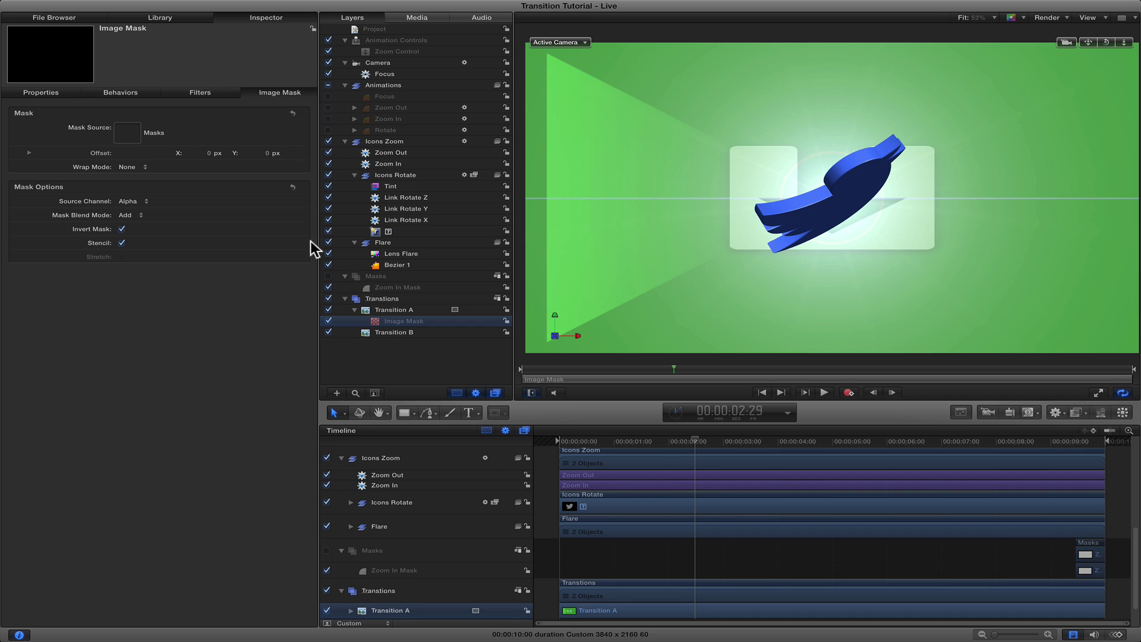
{"action": "left_click", "coordinate": [370, 284]}
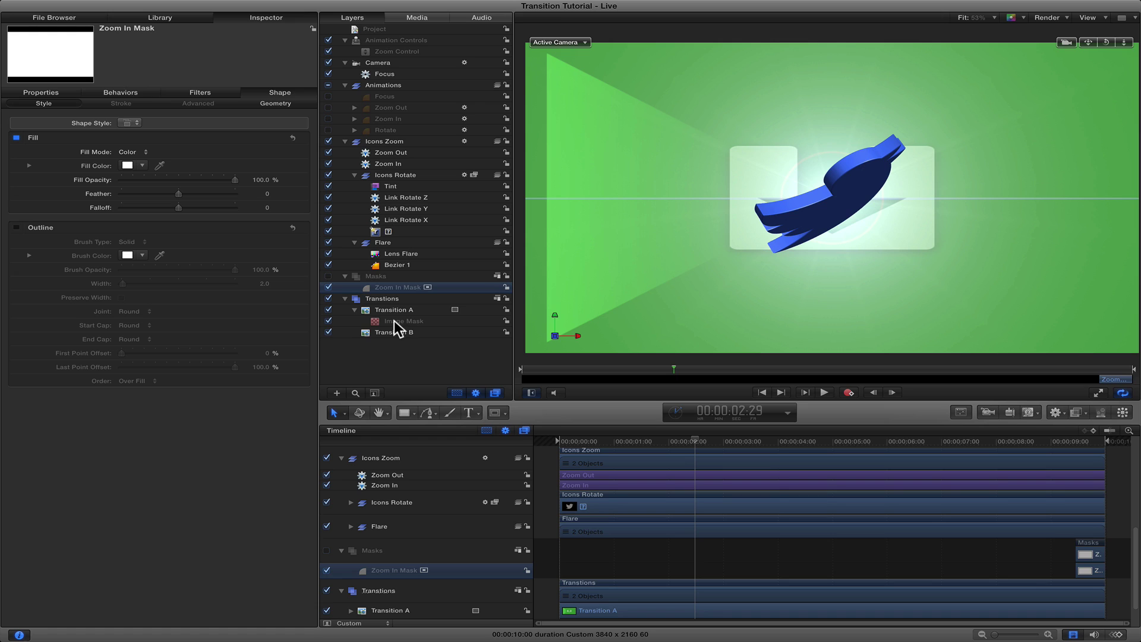
{"action": "left_click", "coordinate": [371, 277]}
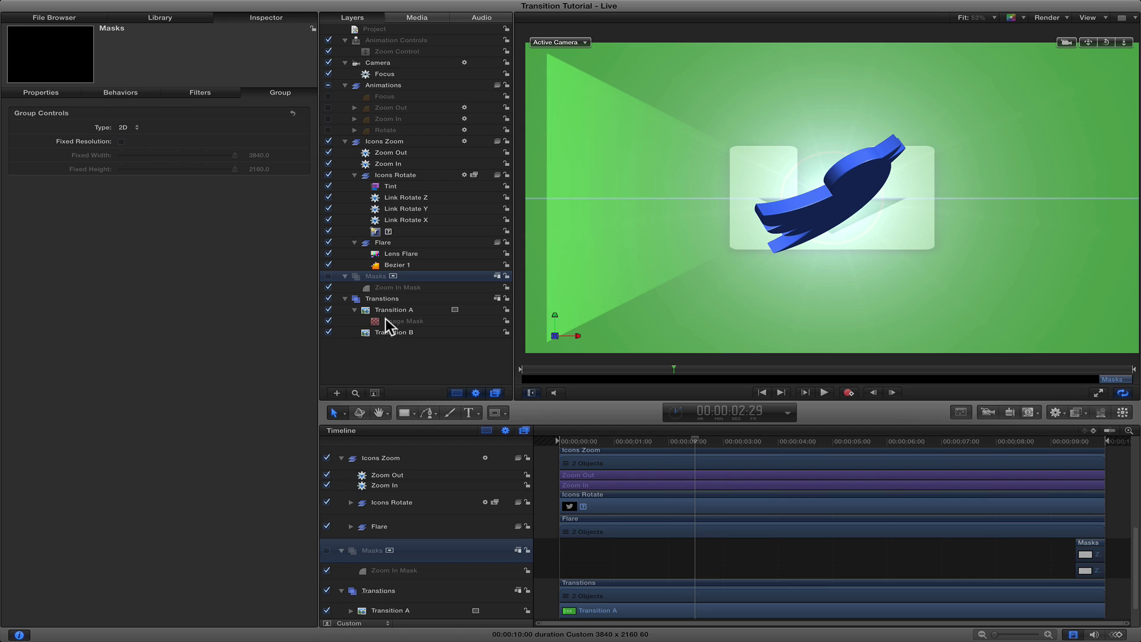
{"action": "left_click", "coordinate": [354, 310]}
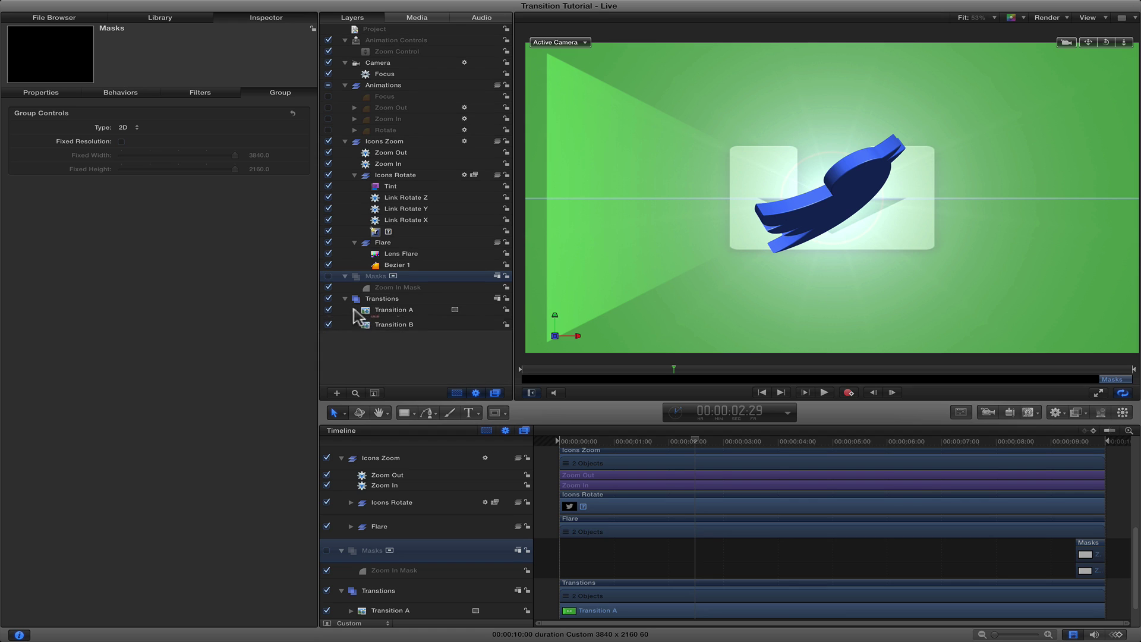
Set the Zoom In Mask's Scale to 0%.
{"action": "left_click", "coordinate": [379, 288]}
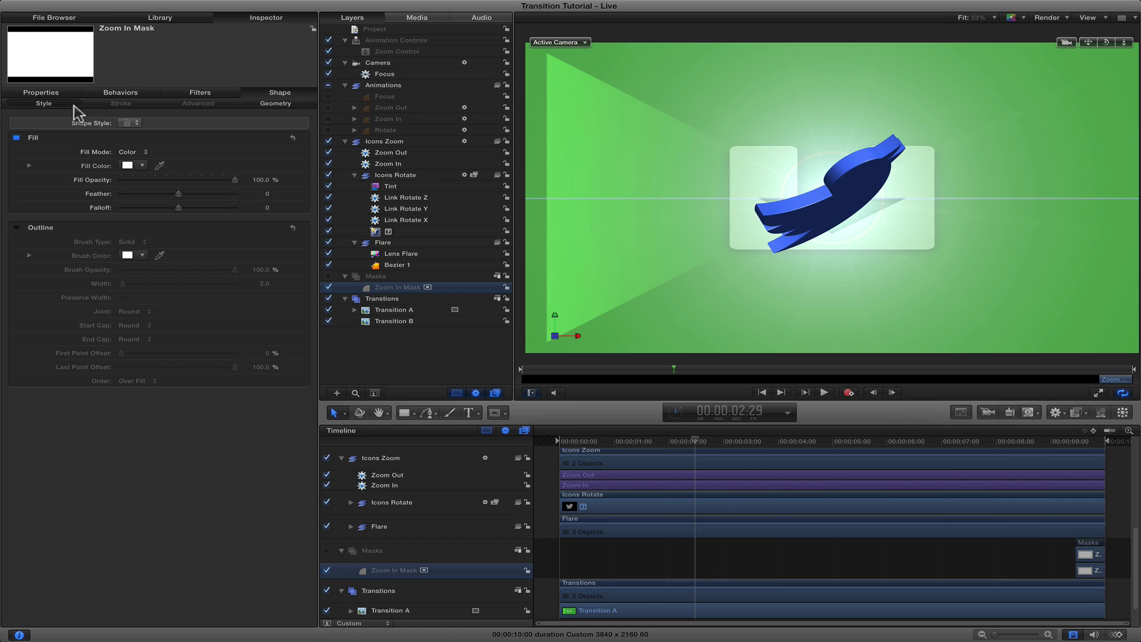
{"action": "left_click", "coordinate": [58, 92]}
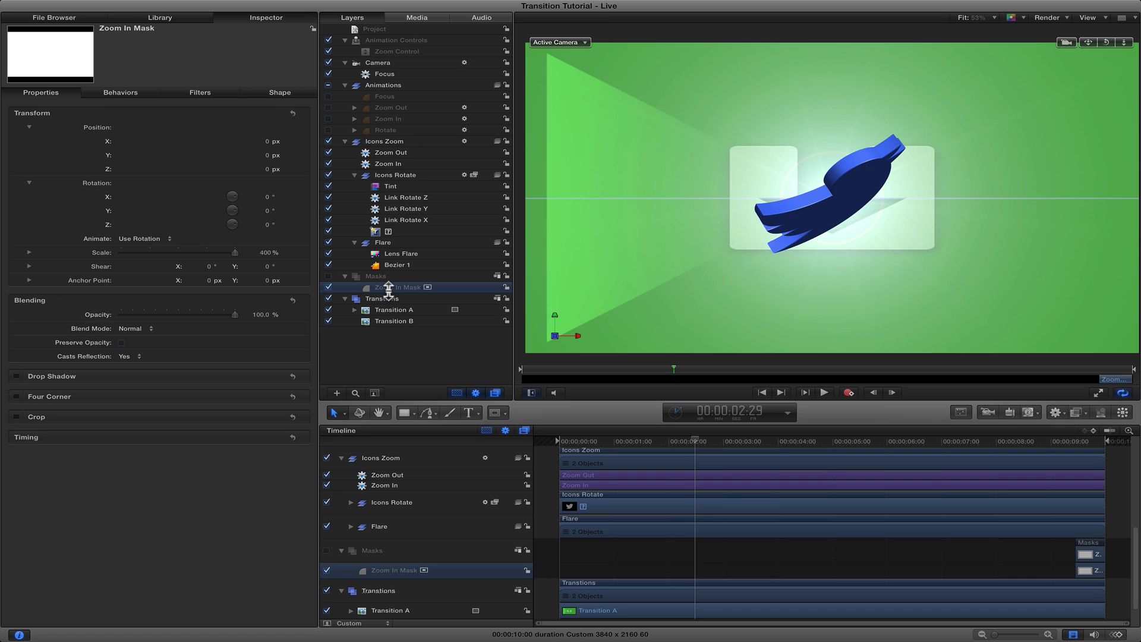
{"action": "left_click", "coordinate": [265, 253]}
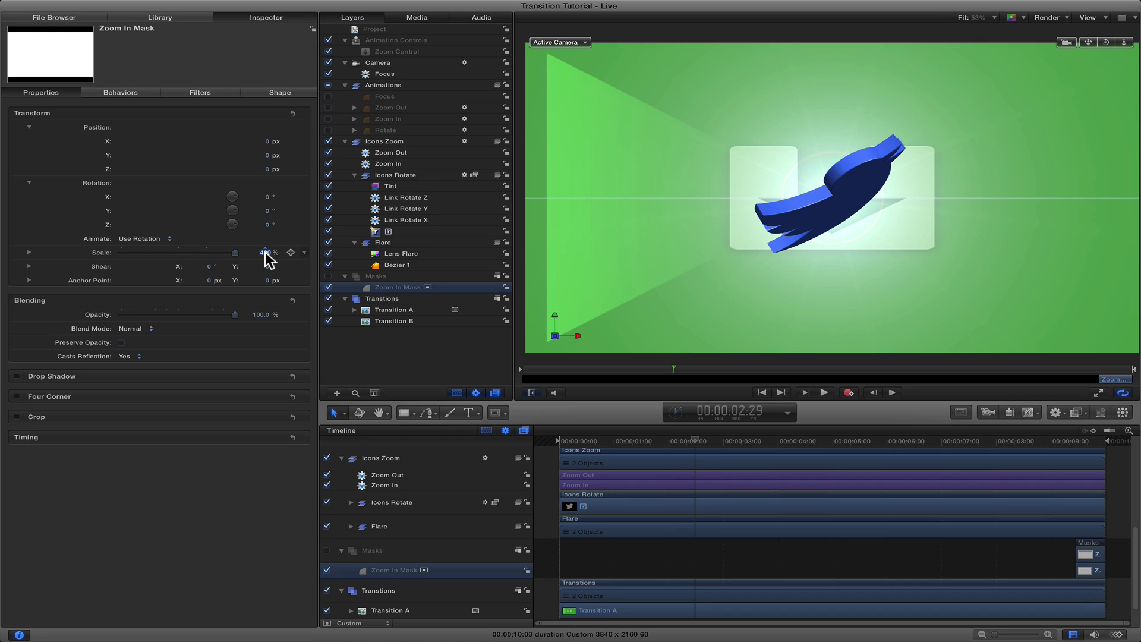
{"action": "type", "text": "0"}
{"action": "key", "text": "Return"}
Duplicate the Zoom In Mask and rename the copy Zoom Out Mask.
{"action": "key", "text": "super+d"}
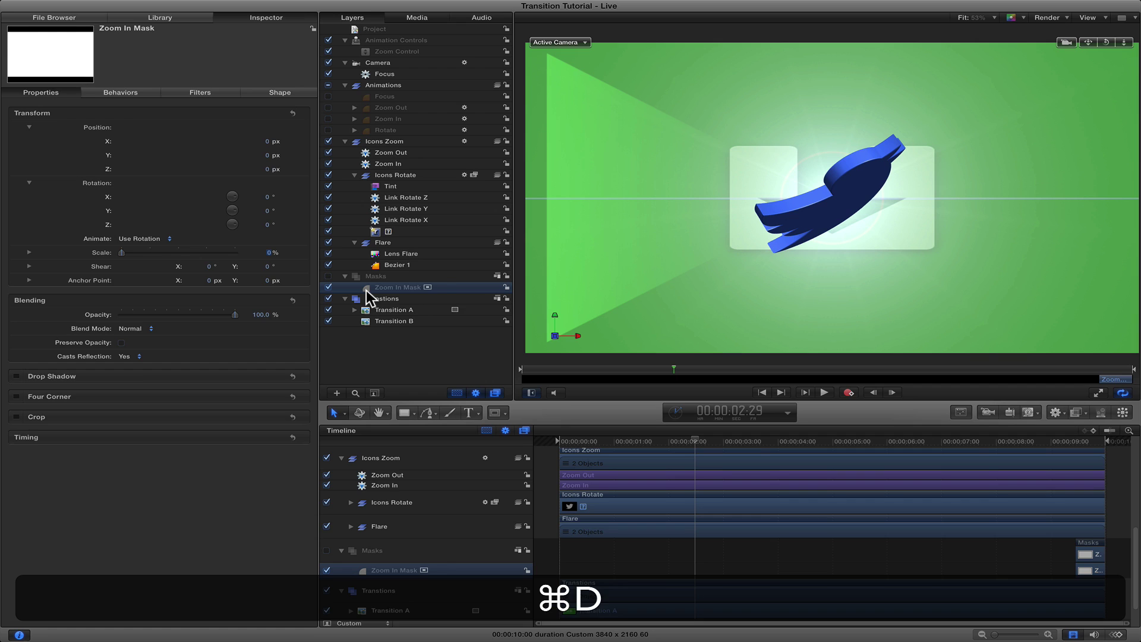
{"action": "double_click", "coordinate": [433, 288]}
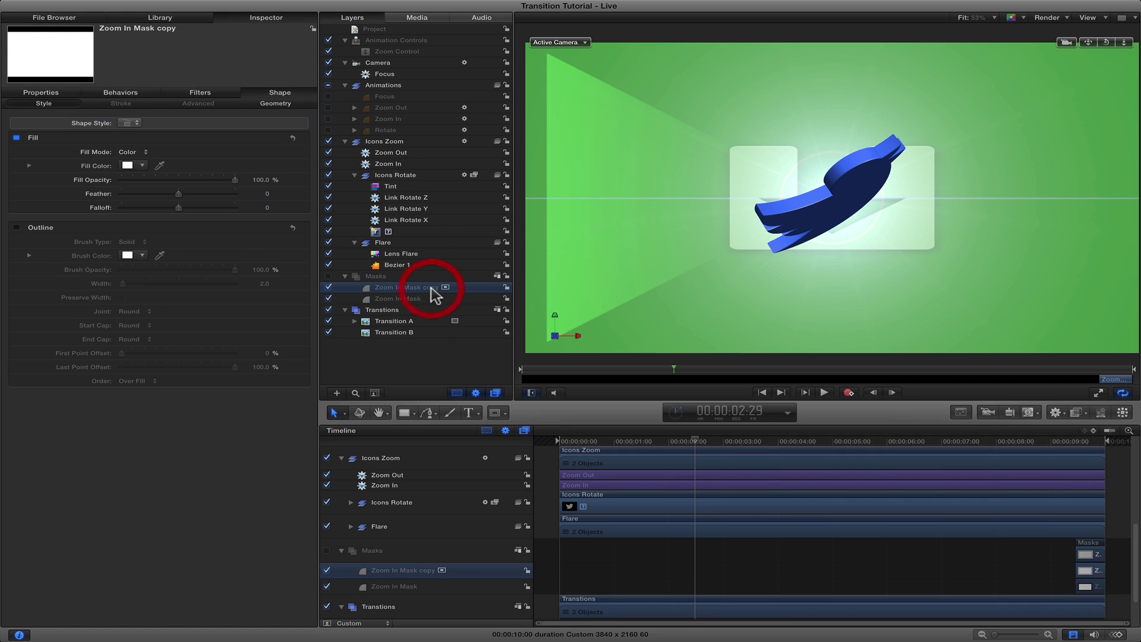
{"action": "key", "text": "BackSpace"}
{"action": "key", "text": "BackSpace"}
{"action": "key", "text": "BackSpace"}
{"action": "key", "text": "BackSpace"}
{"action": "key", "text": "BackSpace"}
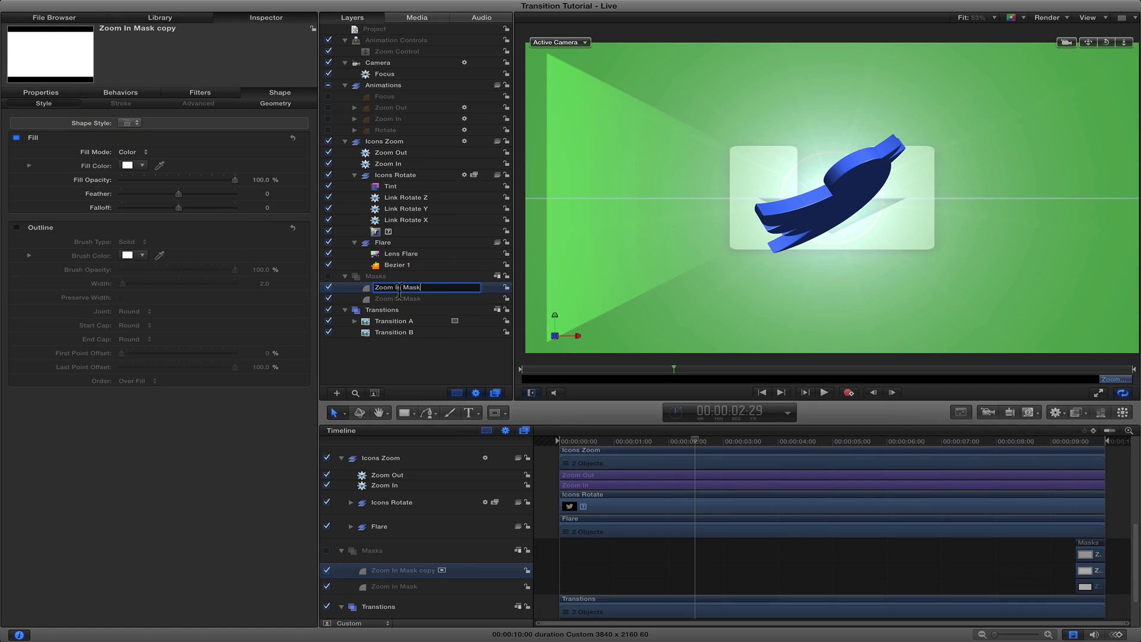
{"action": "key", "text": "shift+alt+Left"}
{"action": "type", "text": "Out"}
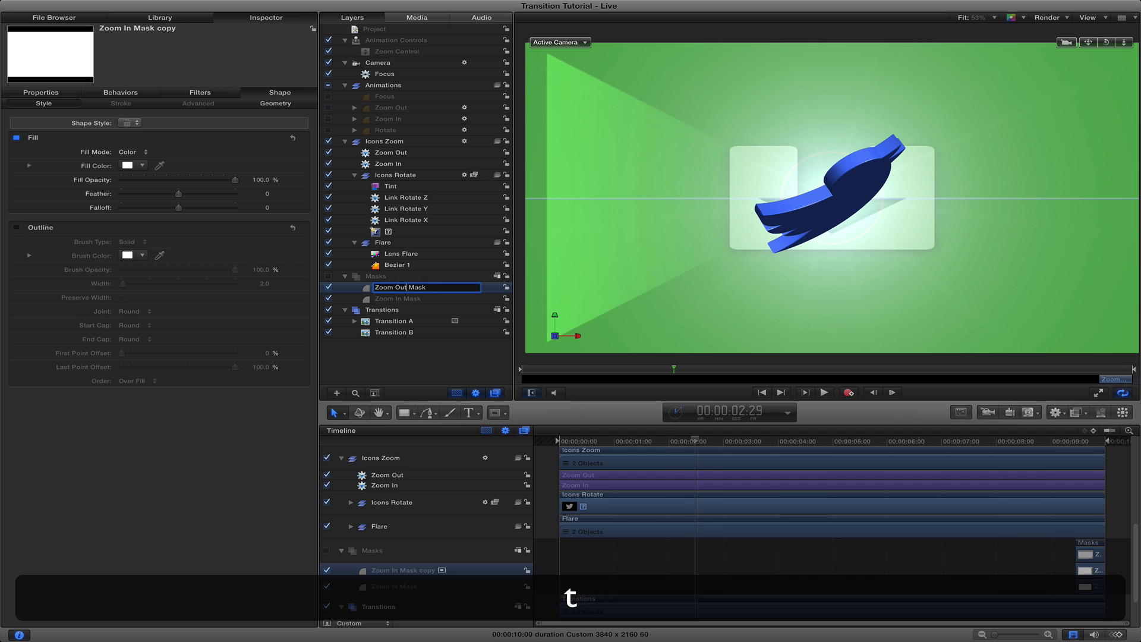
{"action": "key", "text": "Return"}
Trim the start of the Zoom Out Mask to 00:00:01:01, where the icon fills the frame.
{"action": "mouse_move", "coordinate": [619, 442]}
{"action": "left_mouse_down"}
{"action": "mouse_move", "coordinate": [588, 453]}
{"action": "mouse_move", "coordinate": [632, 446]}
{"action": "mouse_move", "coordinate": [612, 445]}
{"action": "left_mouse_up"}
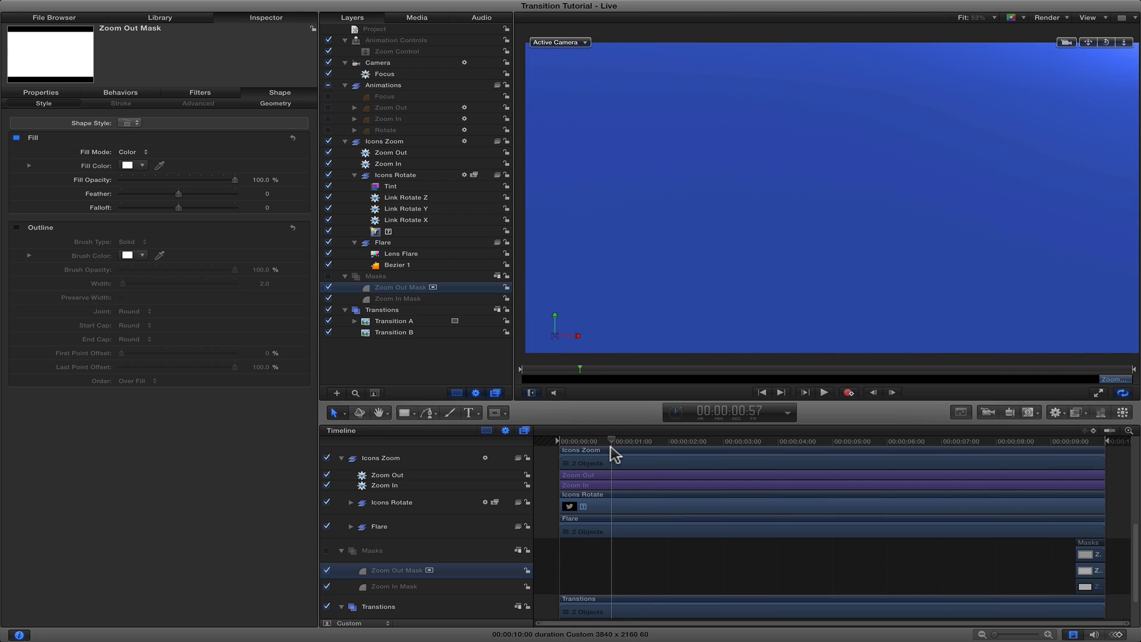
{"action": "left_click", "coordinate": [612, 448]}
{"action": "mouse_move", "coordinate": [612, 438]}
{"action": "left_mouse_down"}
{"action": "mouse_move", "coordinate": [685, 440]}
{"action": "mouse_move", "coordinate": [605, 444]}
{"action": "mouse_move", "coordinate": [1091, 444]}
{"action": "mouse_move", "coordinate": [604, 451]}
{"action": "mouse_move", "coordinate": [614, 446]}
{"action": "left_mouse_up"}
{"action": "left_click", "coordinate": [615, 445]}
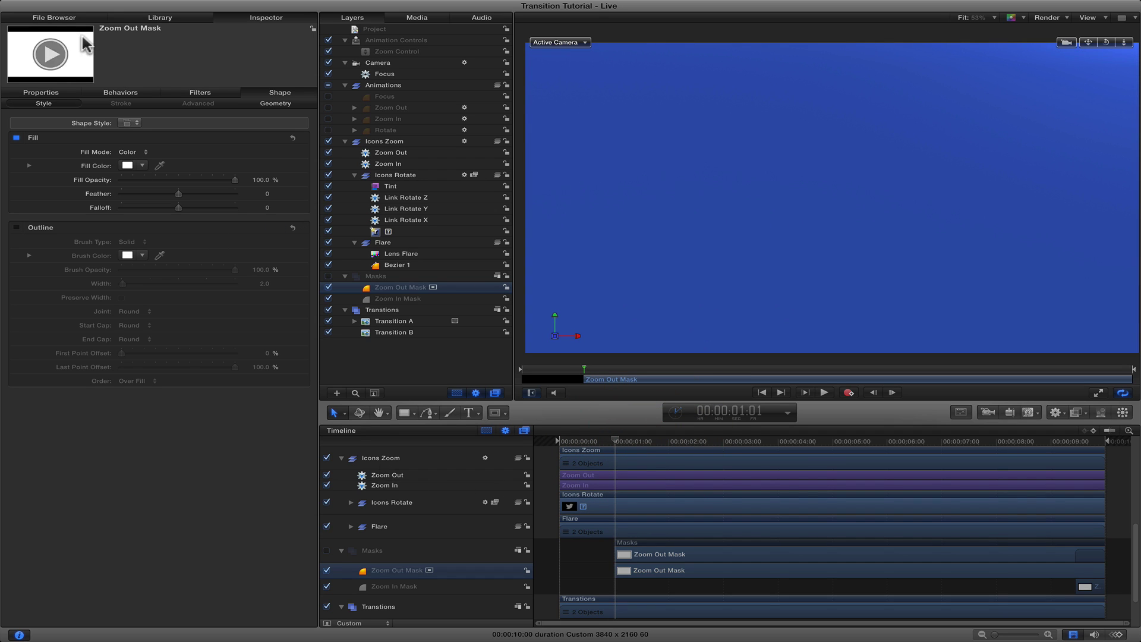
Save the project and show the Zoom In Mask's transform properties.
{"action": "left_click", "coordinate": [54, 94]}
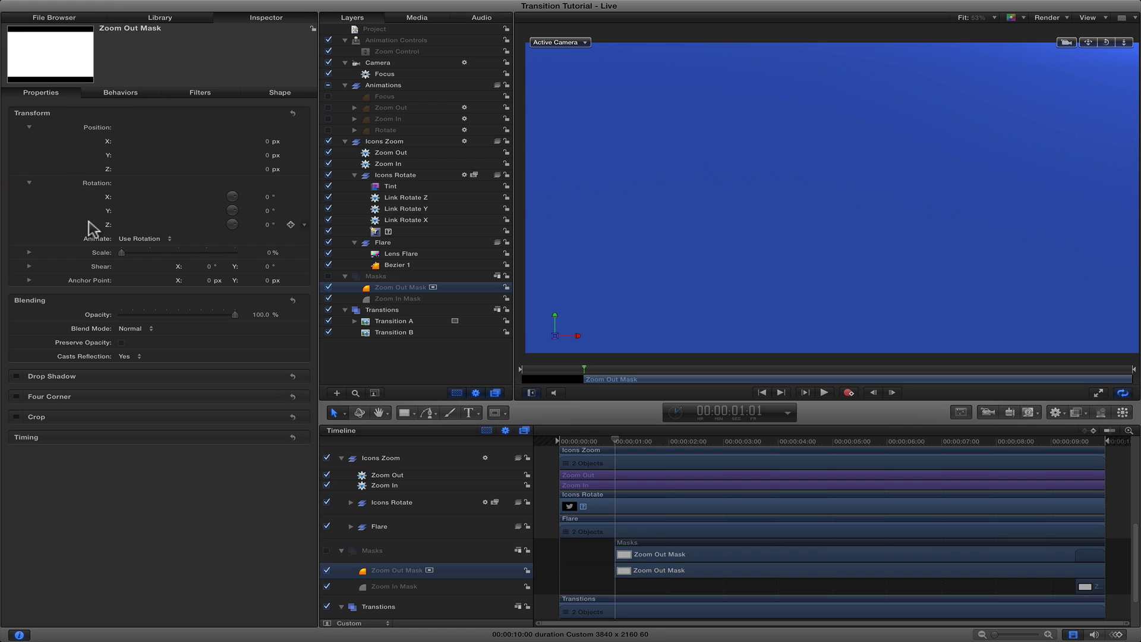
{"action": "key", "text": "super+s"}
{"action": "left_click", "coordinate": [396, 298]}
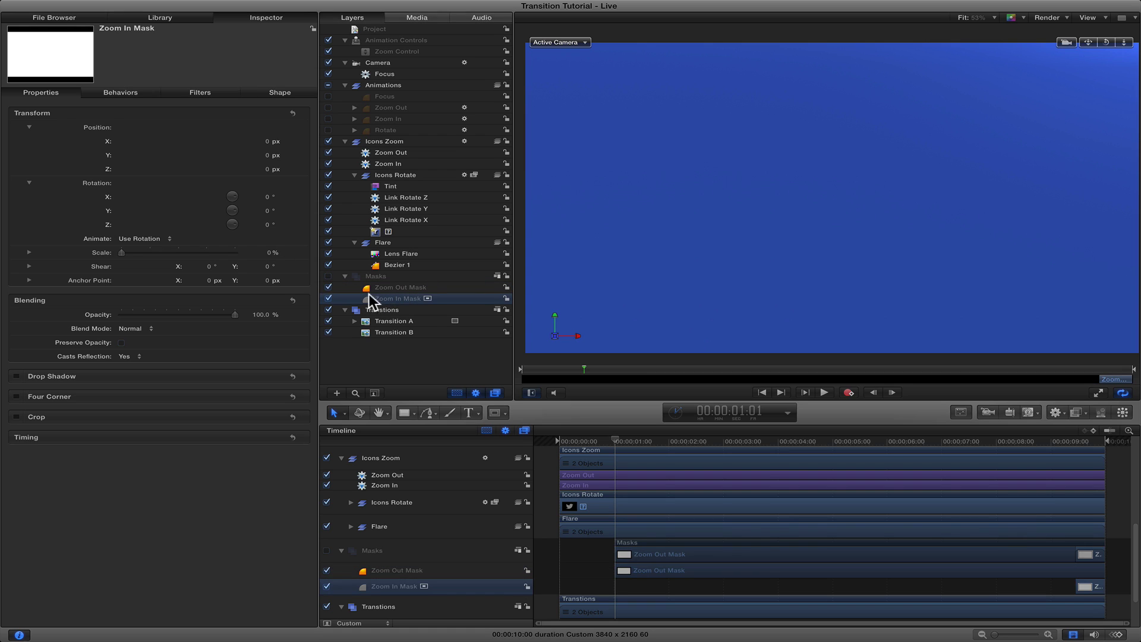
Add the Zoom In Mask's Scale to the Zoom Control widget in the Animation Controls rig.
{"action": "right_click", "coordinate": [303, 252]}
{"action": "mouse_move", "coordinate": [450, 365]}
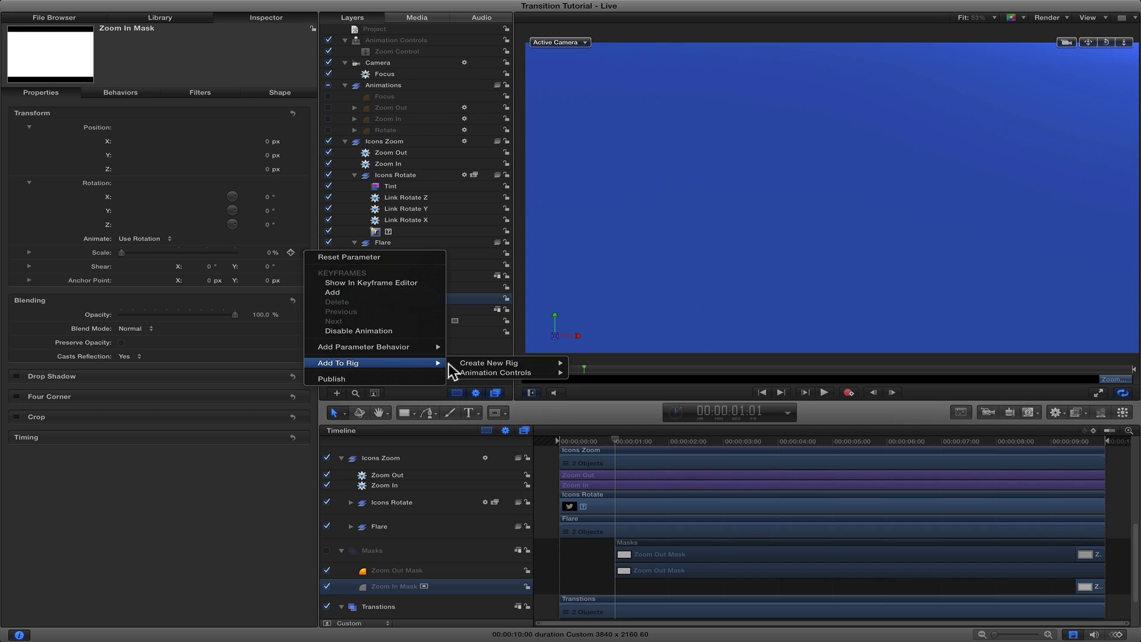
{"action": "mouse_move", "coordinate": [484, 372]}
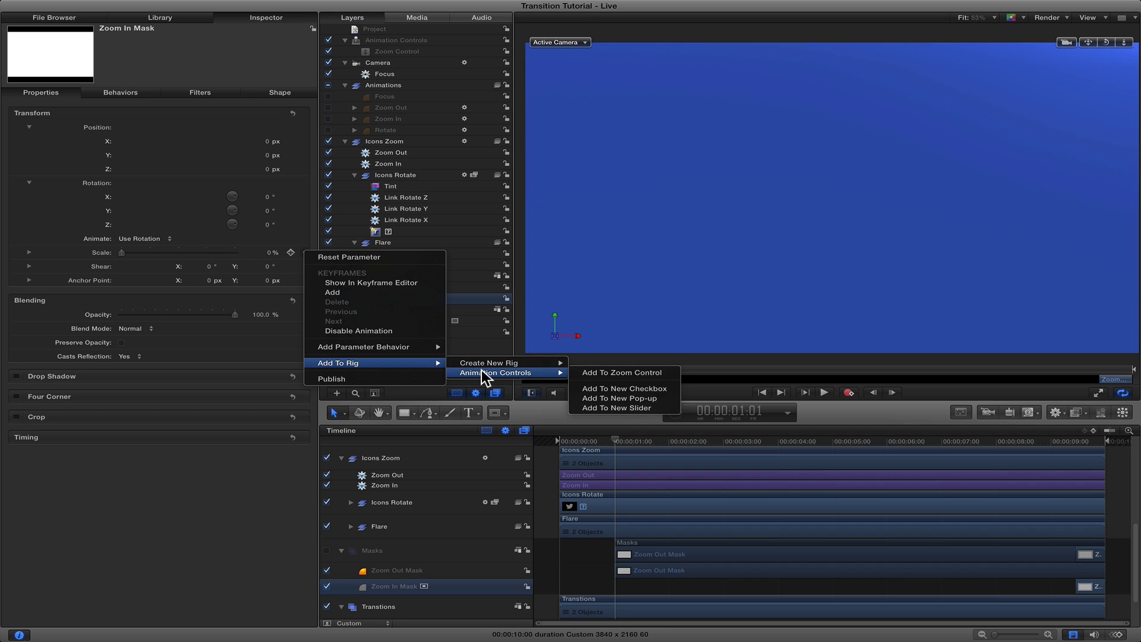
{"action": "left_click", "coordinate": [603, 374]}
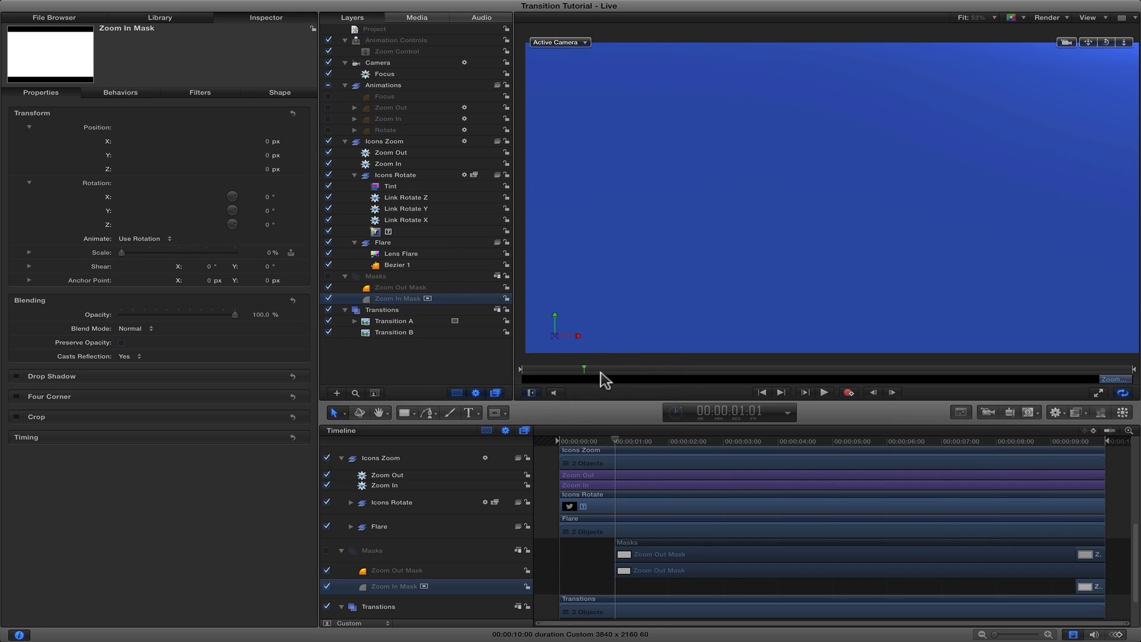
Add the Zoom Out Mask's Scale to the Zoom Control widget in the Animation Controls rig.
{"action": "left_click", "coordinate": [416, 287]}
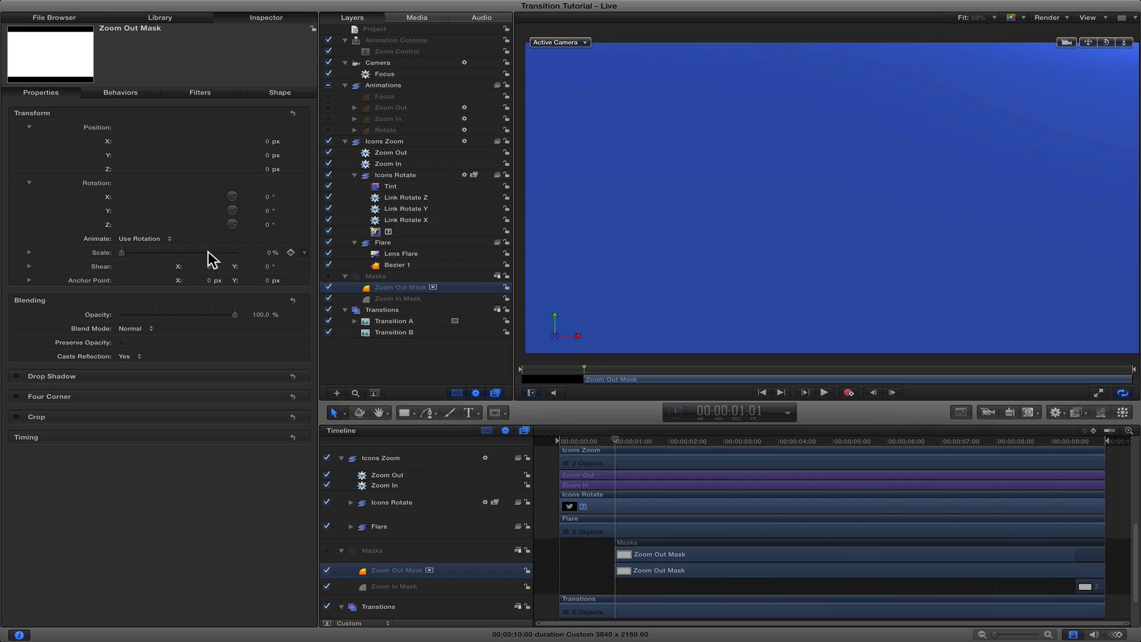
{"action": "left_click", "coordinate": [305, 252]}
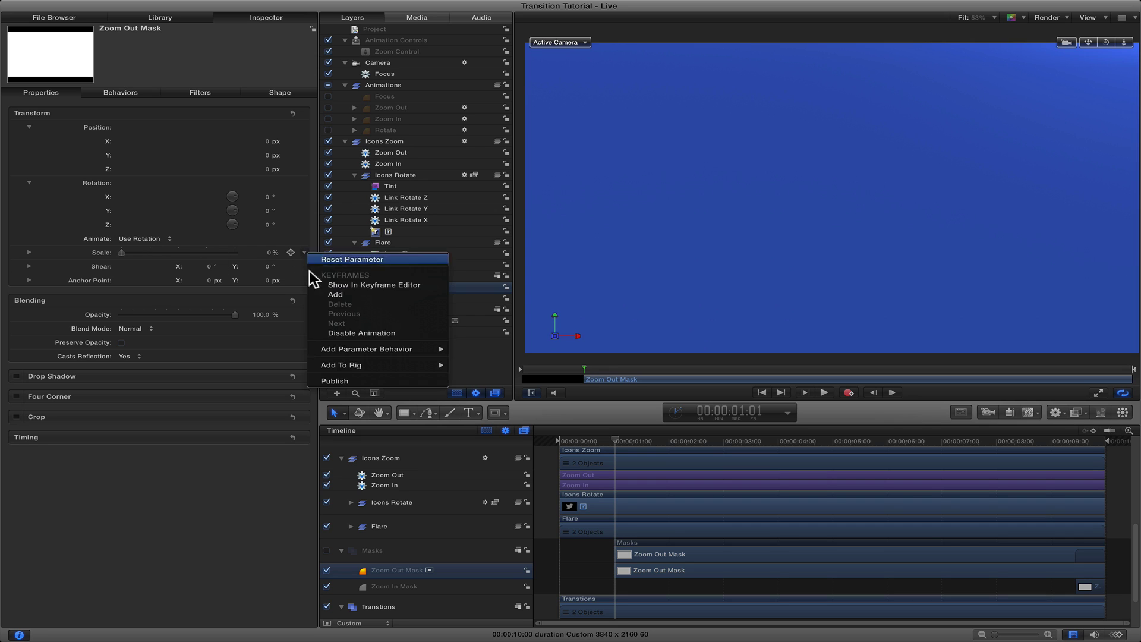
{"action": "mouse_move", "coordinate": [353, 365]}
{"action": "mouse_move", "coordinate": [482, 375]}
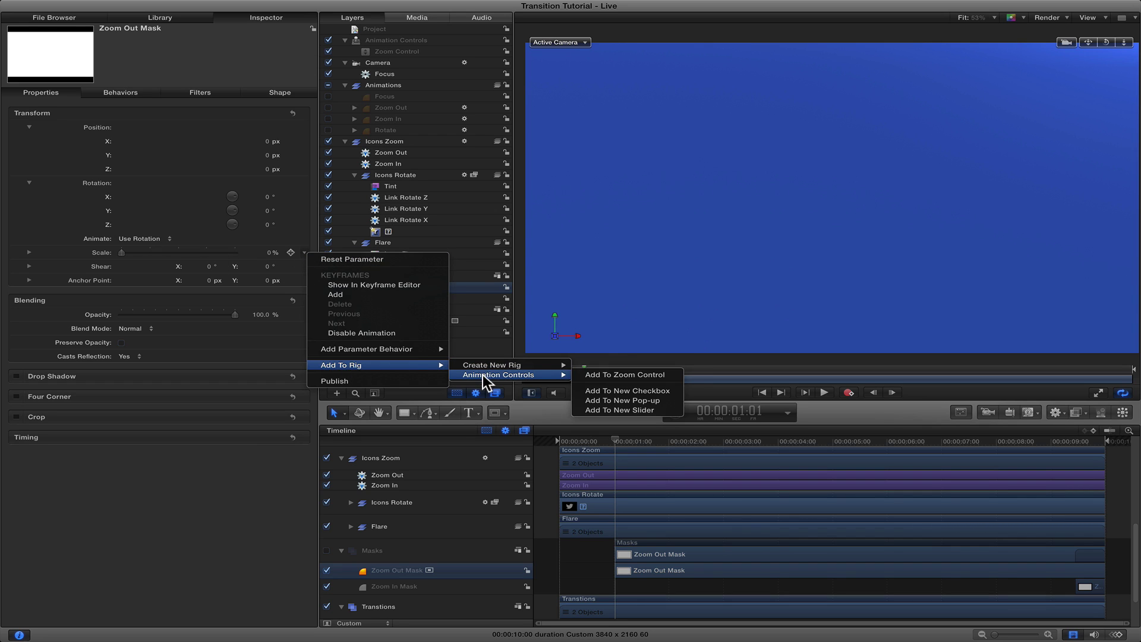
{"action": "left_click", "coordinate": [598, 372]}
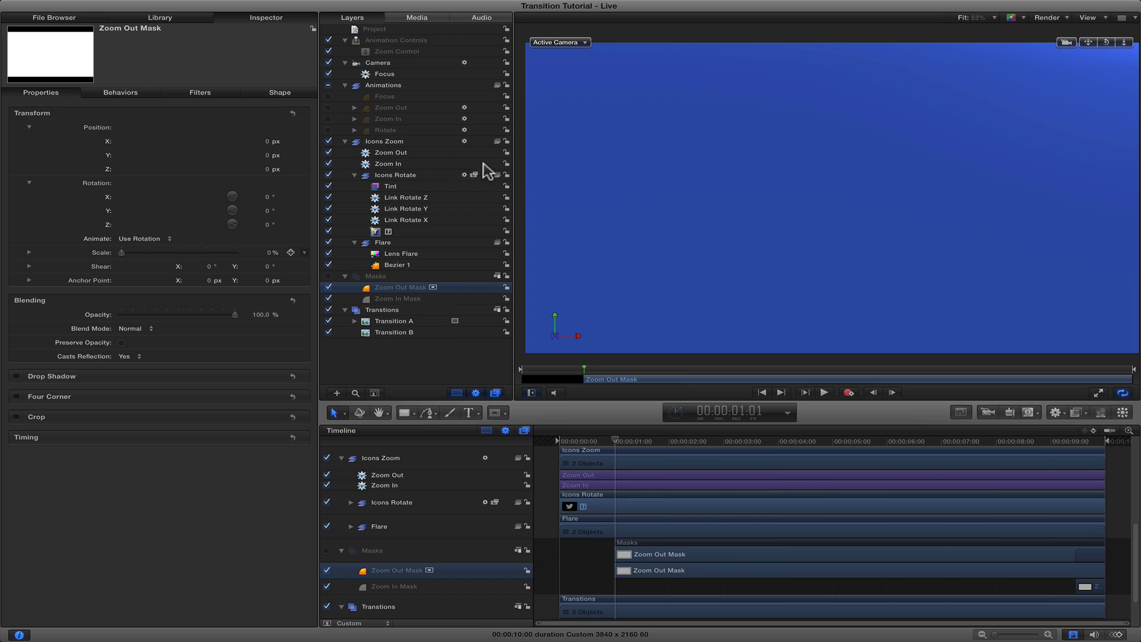
In the Zoom Control widget, set the Zoom Out Mask's Scale to 0% for the Zoom In option.
{"action": "left_click", "coordinate": [412, 51]}
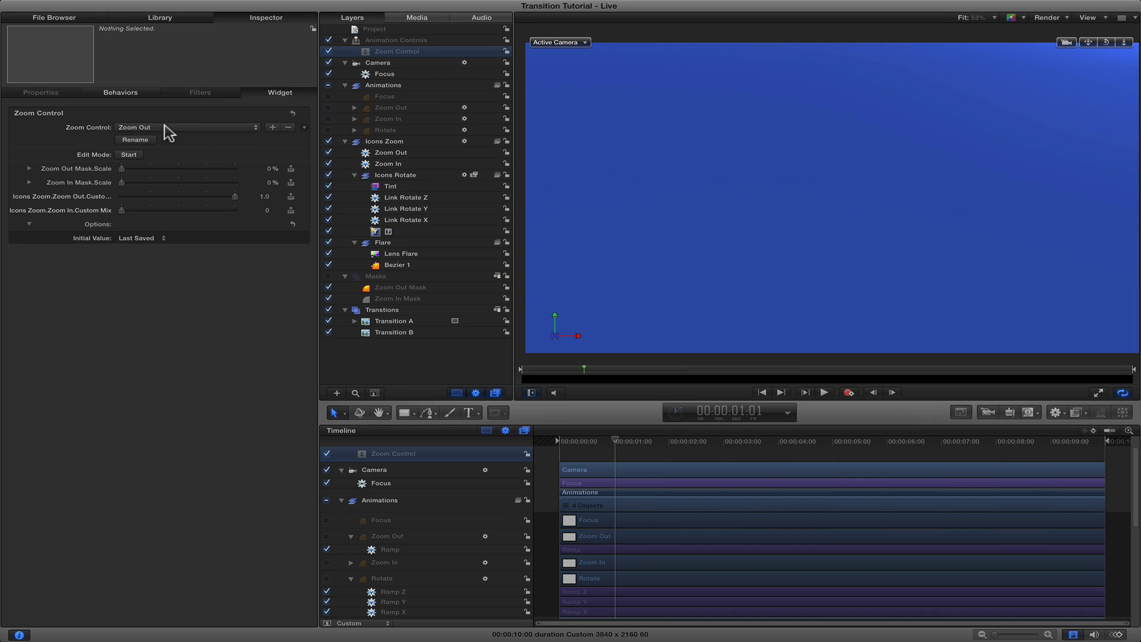
{"action": "left_click_drag", "start_coordinate": [129, 169], "coordinate": [256, 169]}
{"action": "key", "text": "super+z"}
{"action": "left_click", "coordinate": [232, 128]}
{"action": "left_click", "coordinate": [223, 138]}
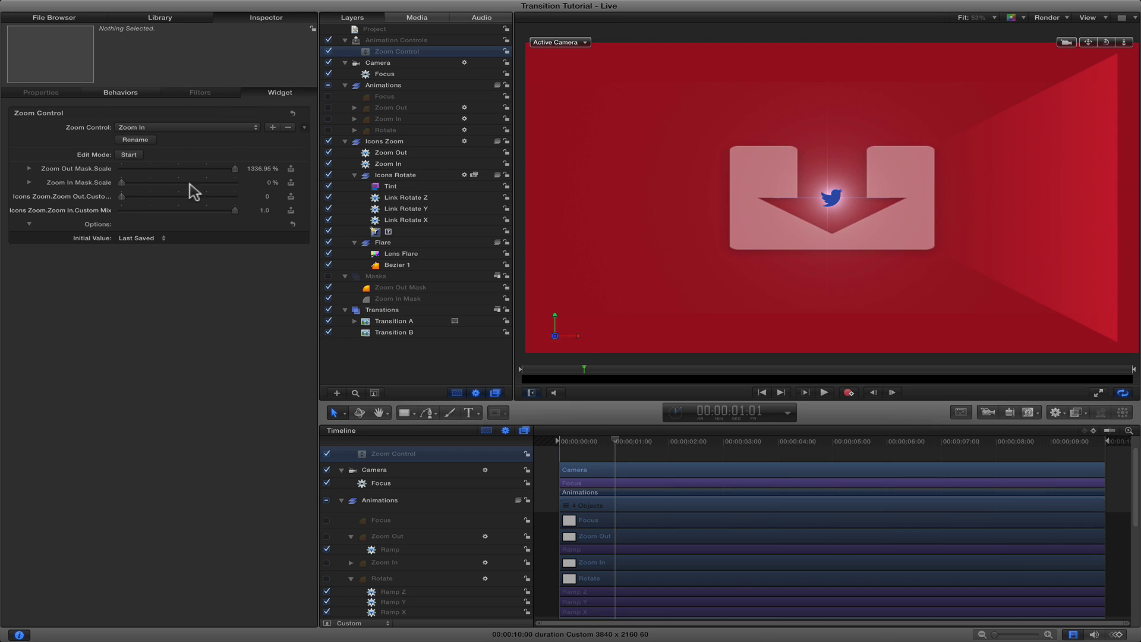
{"action": "left_click_drag", "start_coordinate": [186, 169], "coordinate": [116, 171]}
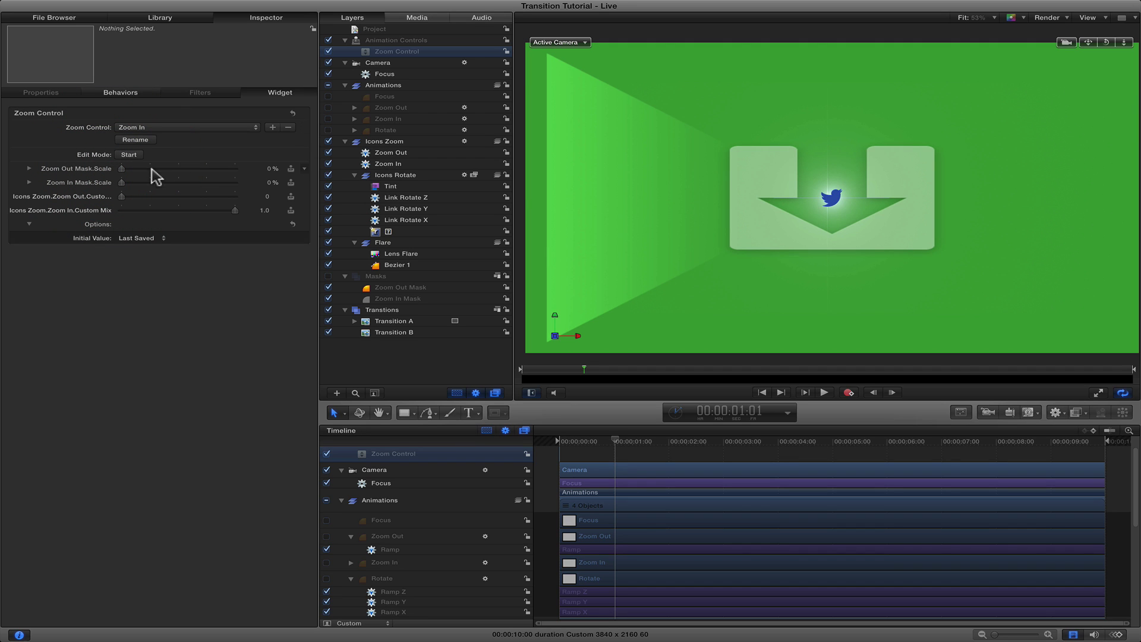
Compare how Zoom Control's Zoom In and Zoom Out options affect the canvas and the mask scales.
{"action": "left_click", "coordinate": [155, 129]}
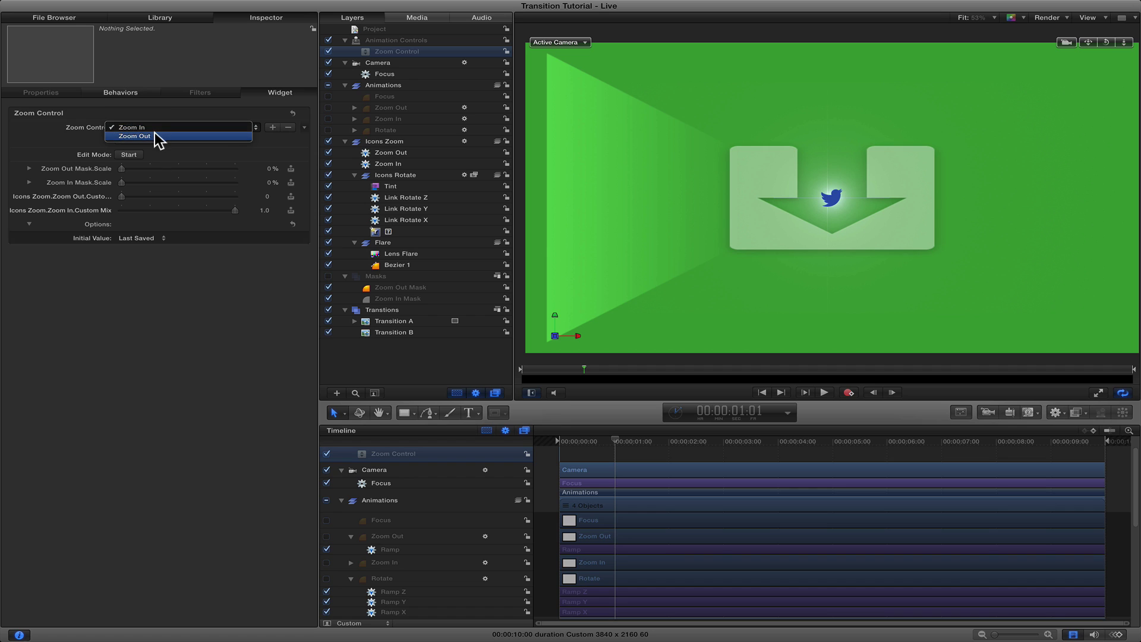
{"action": "left_click", "coordinate": [155, 130]}
{"action": "left_click", "coordinate": [155, 126]}
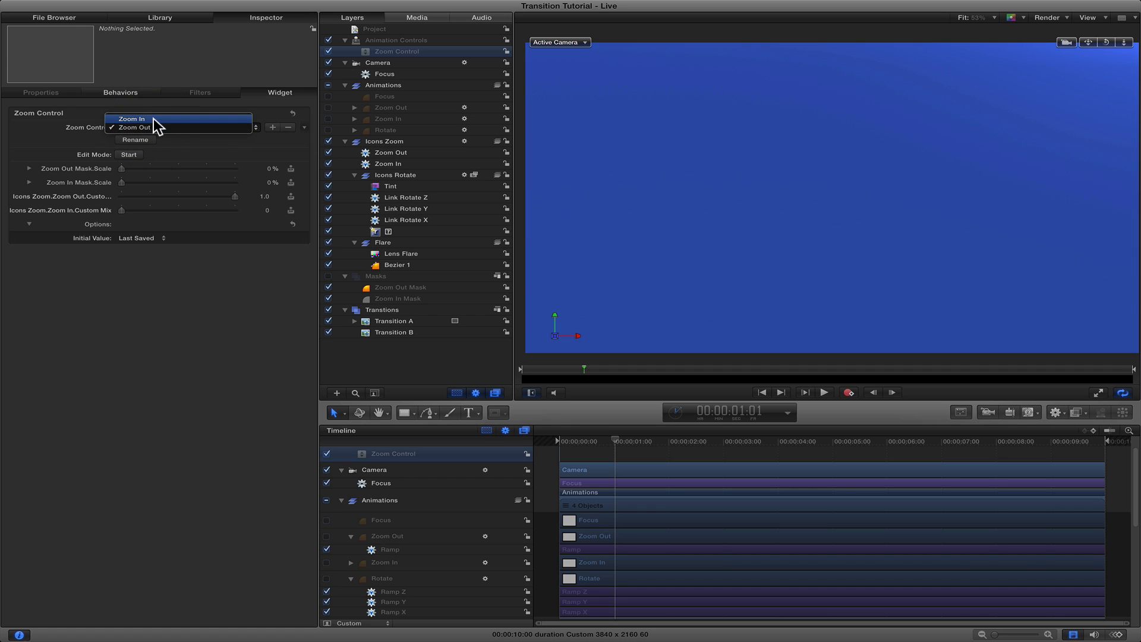
{"action": "left_click", "coordinate": [154, 119]}
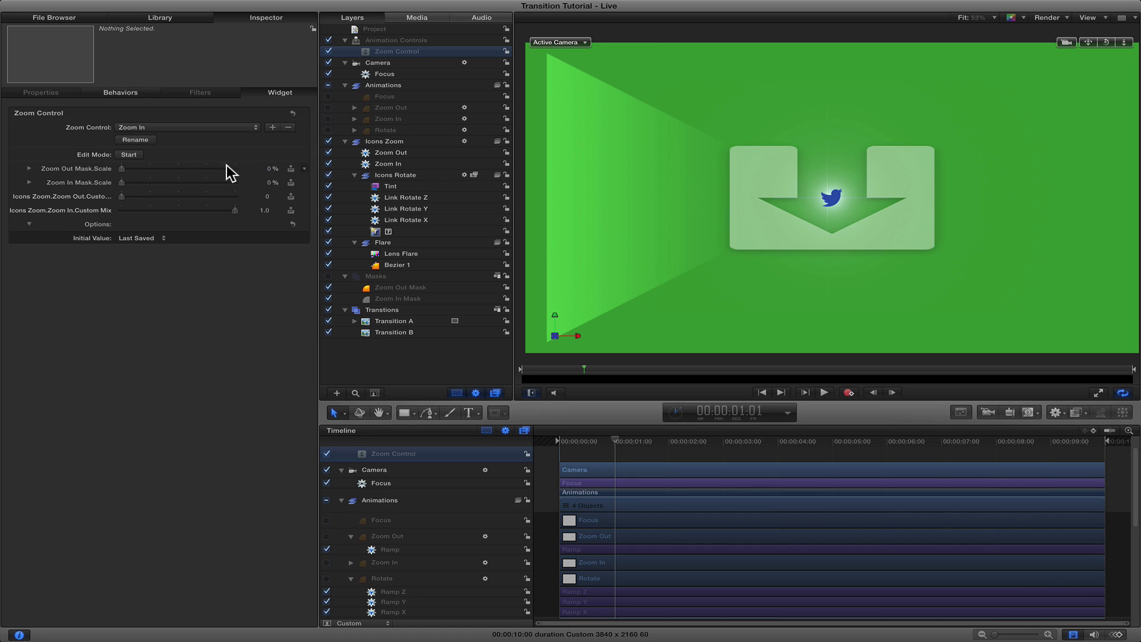
{"action": "left_click", "coordinate": [164, 128]}
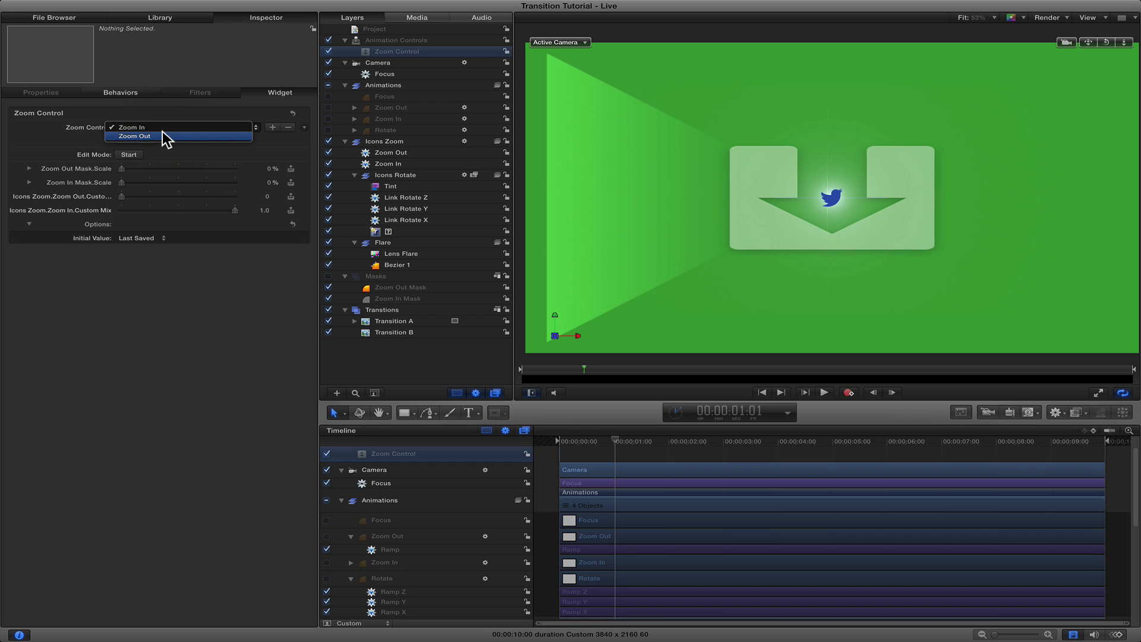
{"action": "left_click", "coordinate": [164, 136]}
{"action": "left_click", "coordinate": [168, 122]}
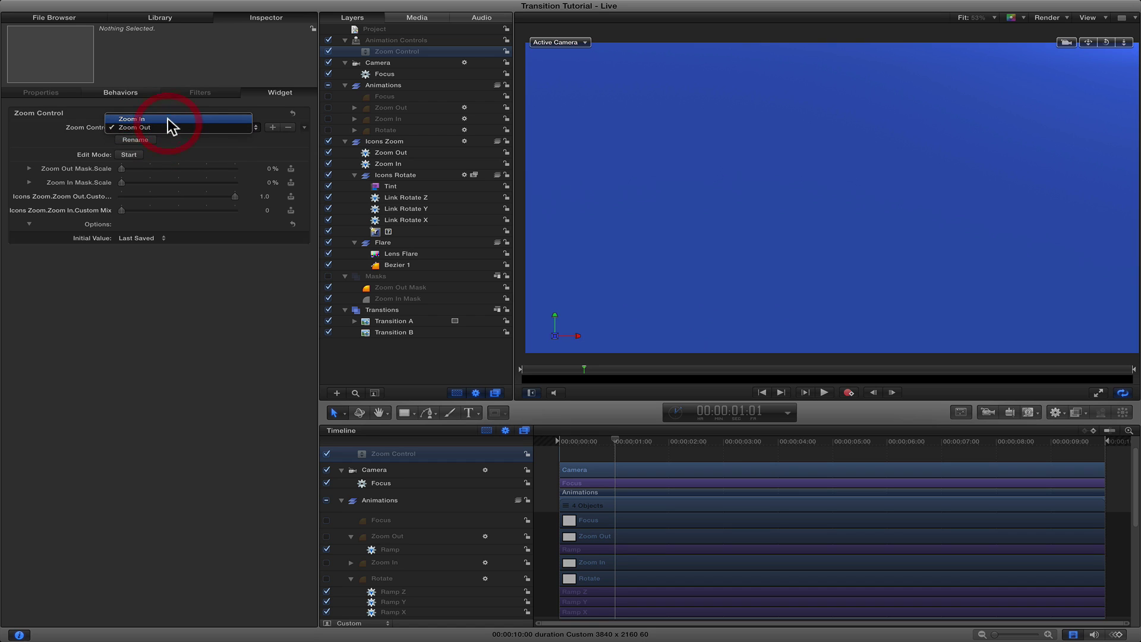
{"action": "left_click", "coordinate": [168, 117]}
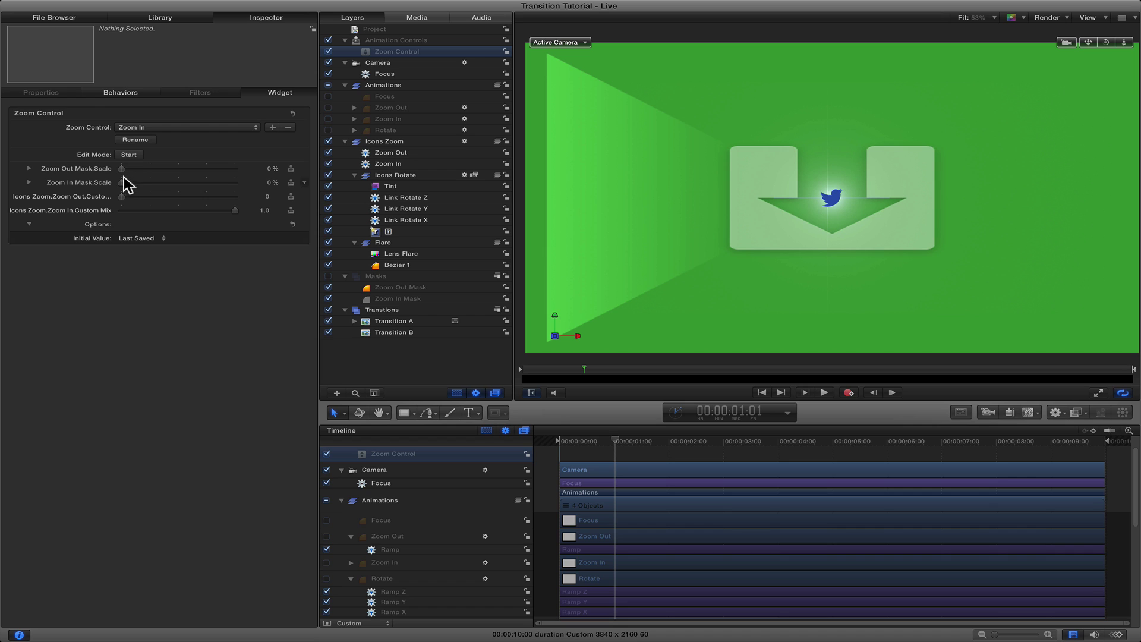
Set the Zoom In Mask's Scale to 100% for the Zoom In option and preview the end of the transition.
{"action": "left_click_drag", "start_coordinate": [127, 184], "coordinate": [237, 189]}
{"action": "left_click", "coordinate": [256, 185]}
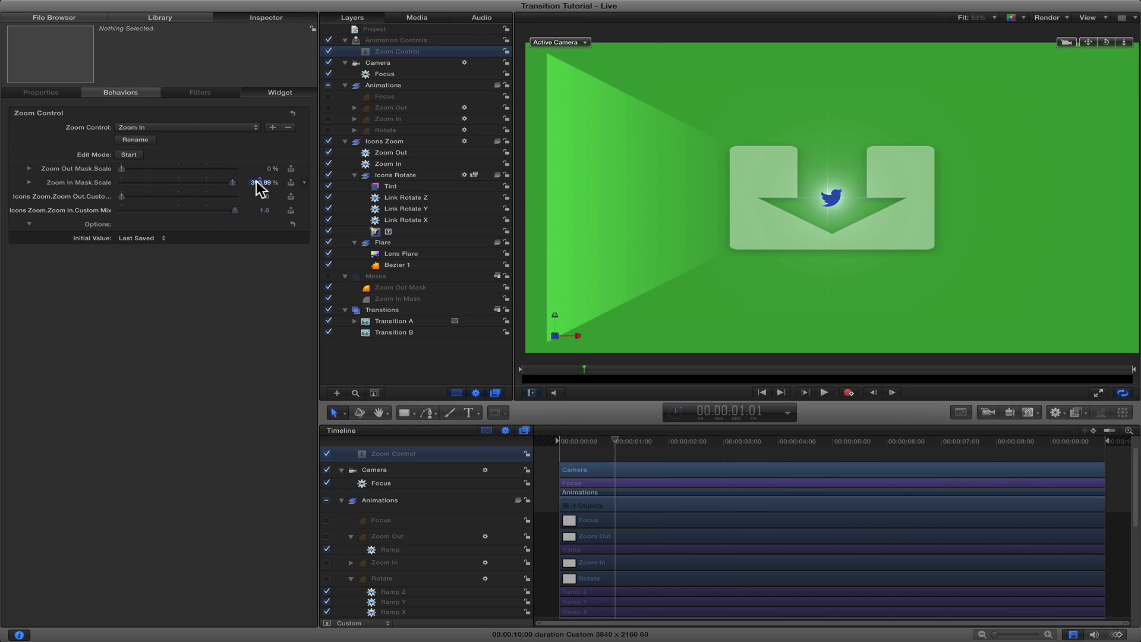
{"action": "type", "text": "100"}
{"action": "key", "text": "Return"}
{"action": "left_click_drag", "start_coordinate": [1062, 447], "coordinate": [1003, 443]}
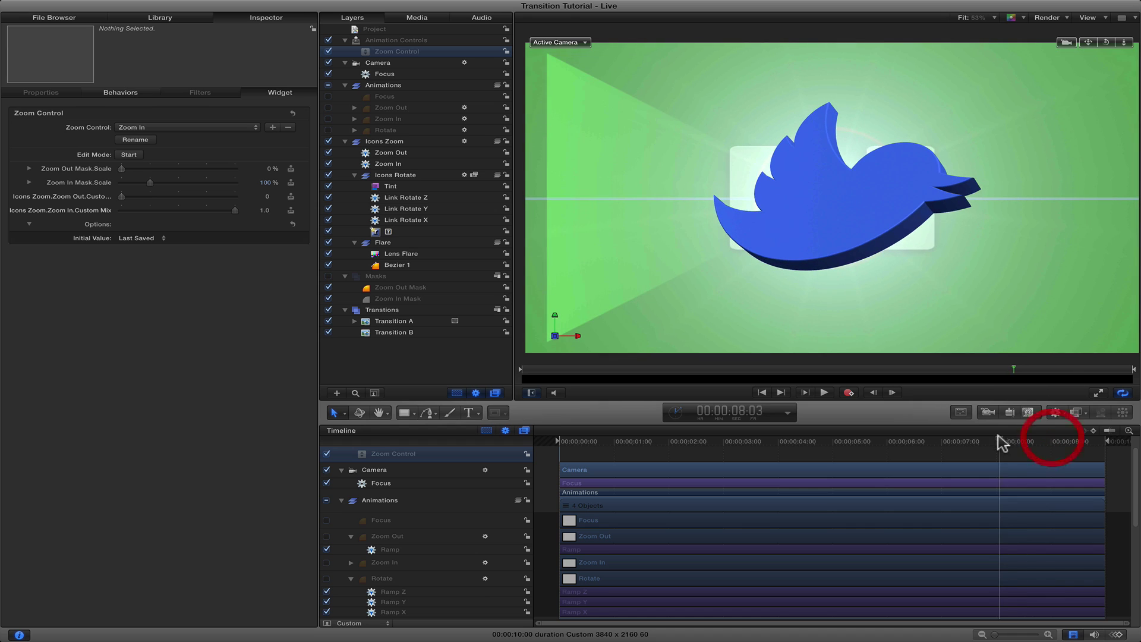
Switch Zoom Control to Zoom Out, set the Zoom Out Mask's Scale to 100%, and preview the start of the transition.
{"action": "left_click", "coordinate": [208, 136]}
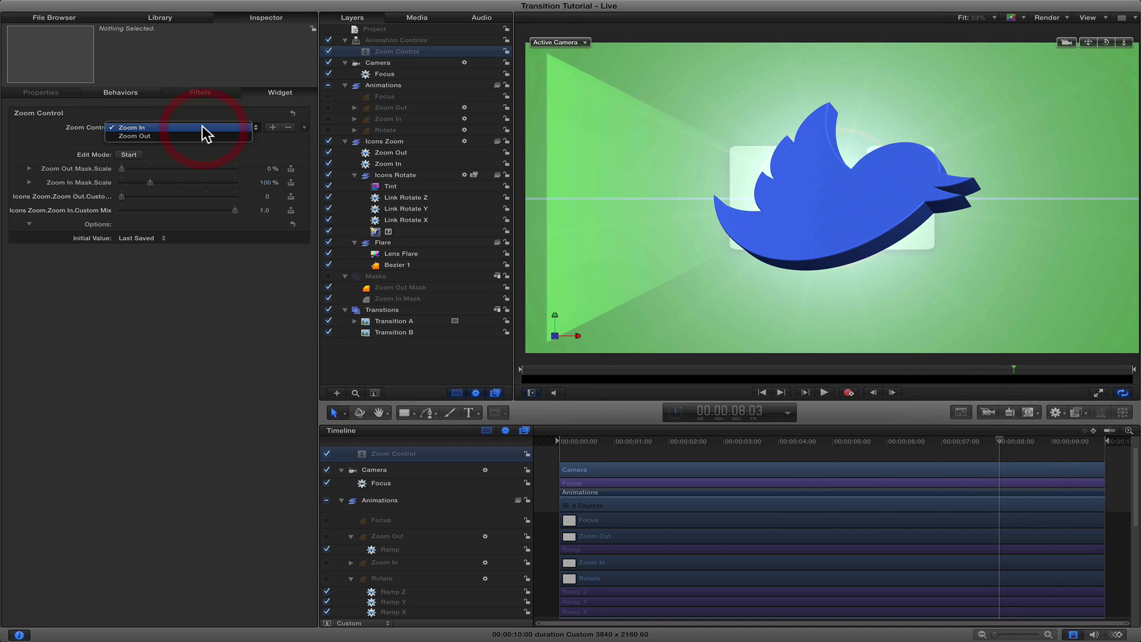
{"action": "left_click", "coordinate": [197, 139]}
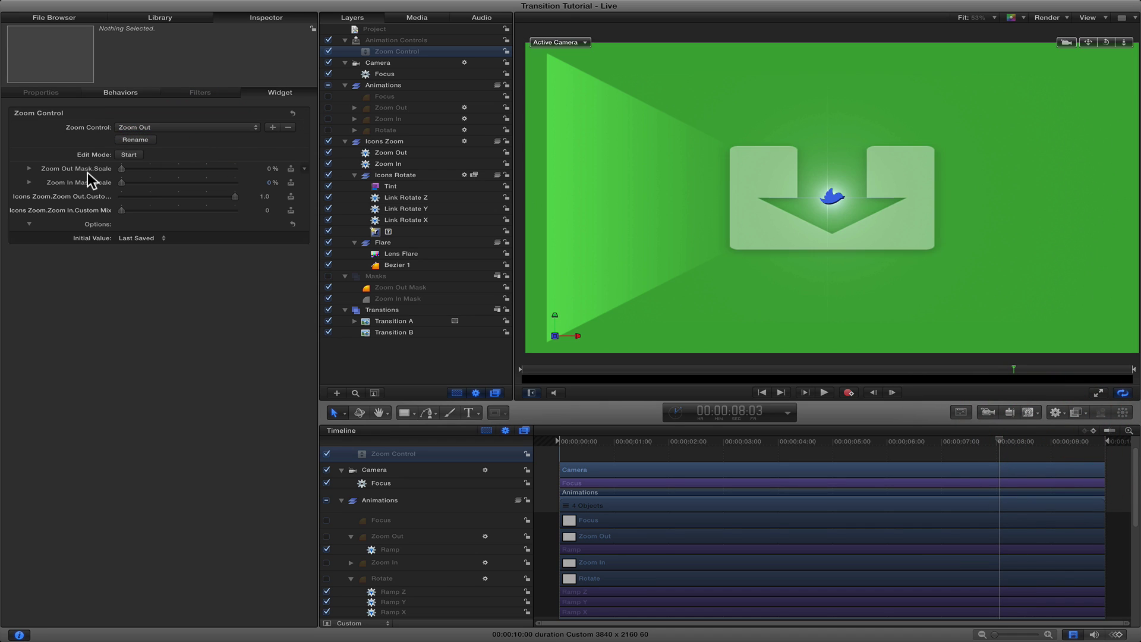
{"action": "left_click", "coordinate": [268, 168]}
{"action": "type", "text": "100"}
{"action": "key", "text": "Return"}
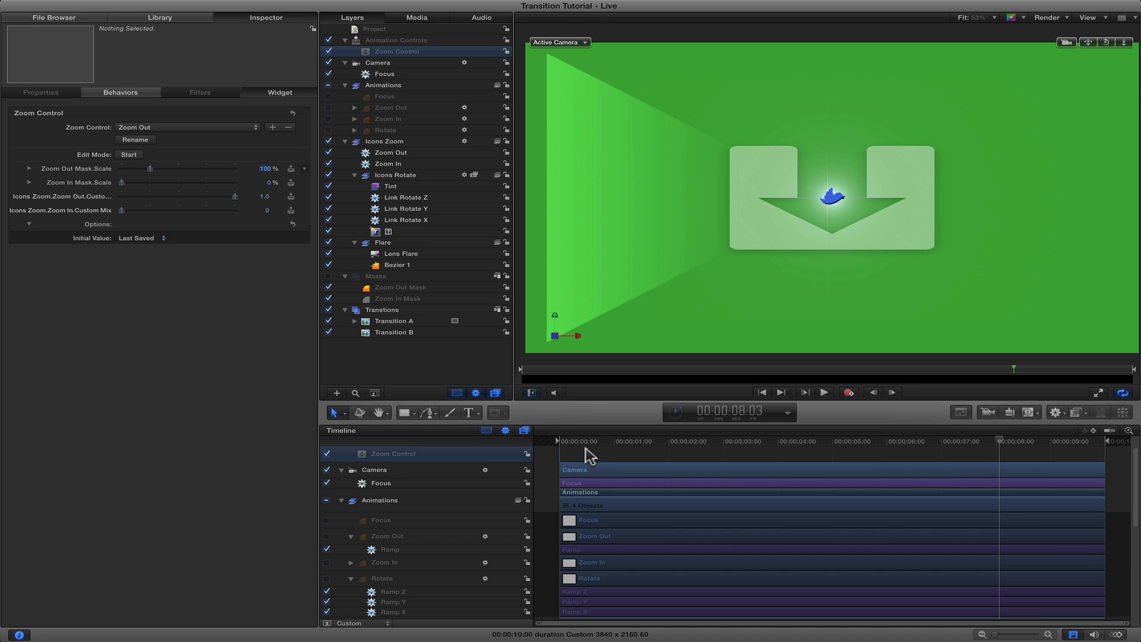
{"action": "left_click_drag", "start_coordinate": [585, 441], "coordinate": [683, 454]}
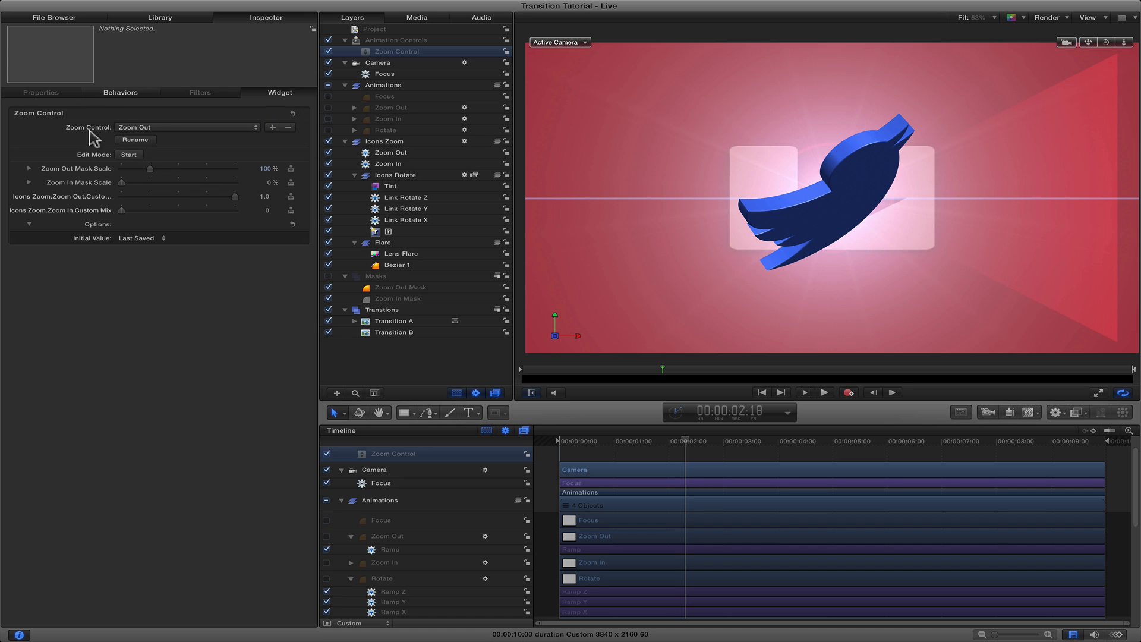
Compare Zoom Control's two options at 00:00:02:18 and save the project with Zoom Out selected.
{"action": "left_click", "coordinate": [152, 126]}
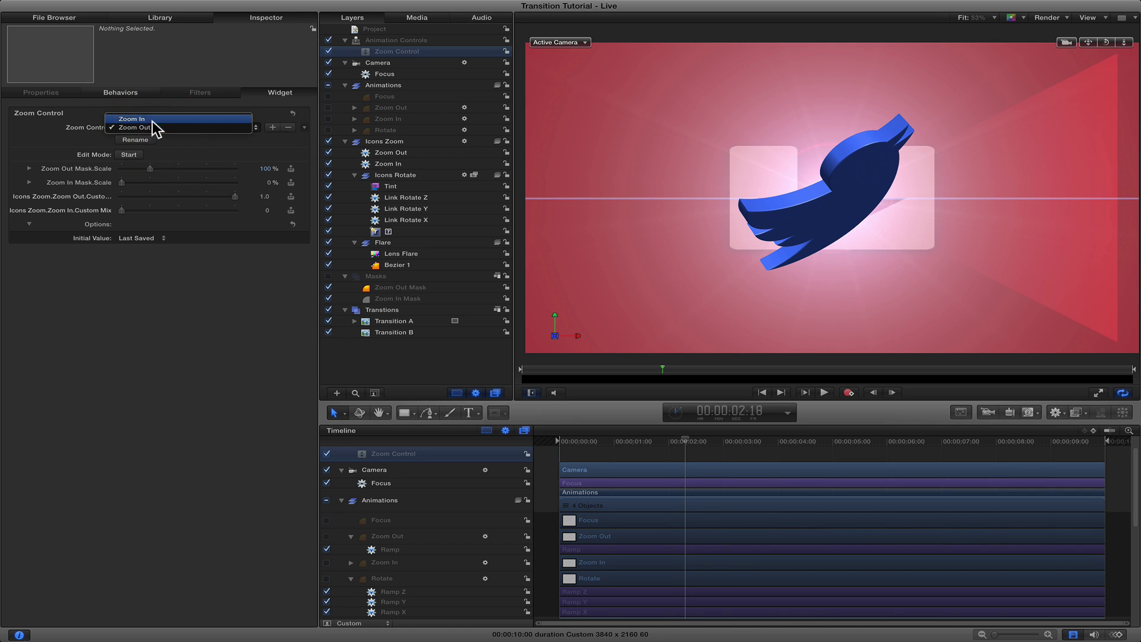
{"action": "left_click", "coordinate": [147, 123]}
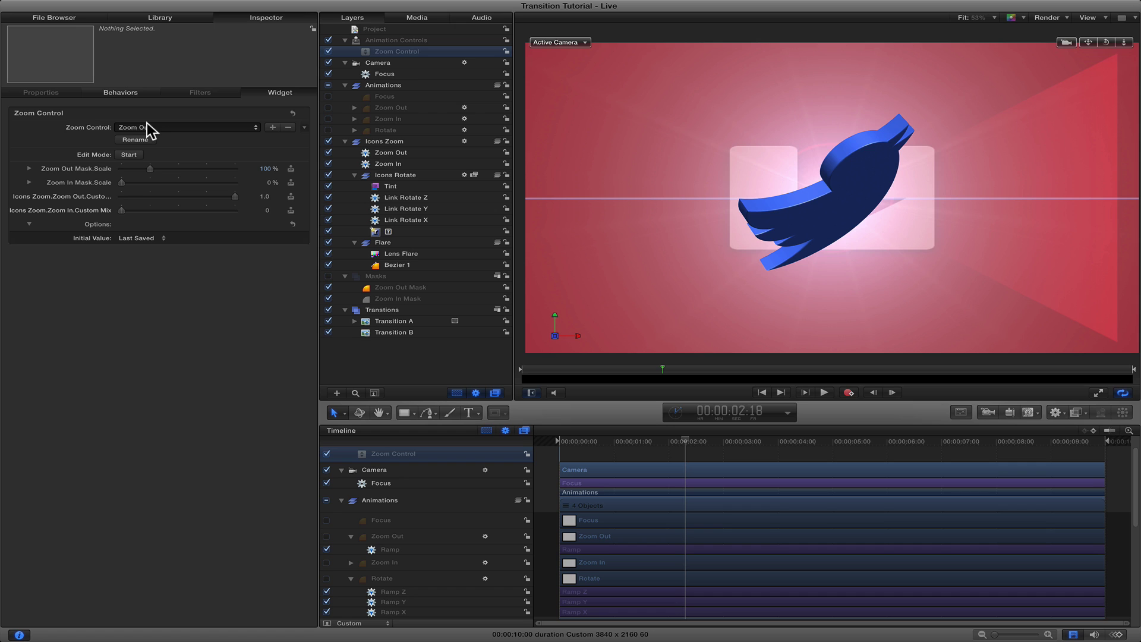
{"action": "left_click", "coordinate": [141, 126]}
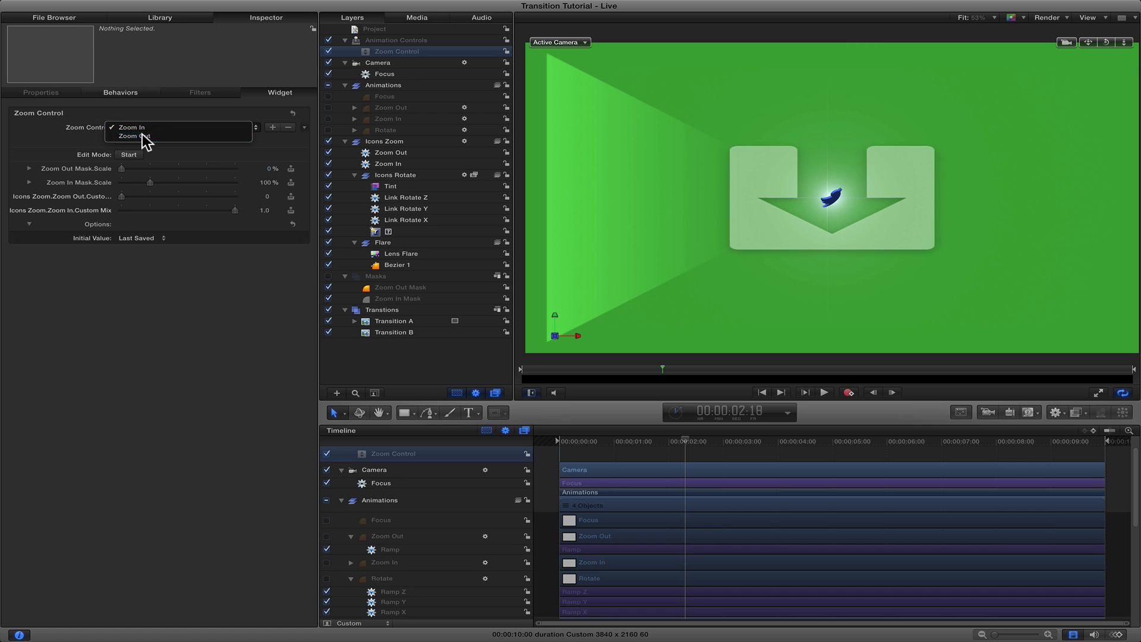
{"action": "left_click", "coordinate": [143, 136]}
{"action": "left_click", "coordinate": [142, 129]}
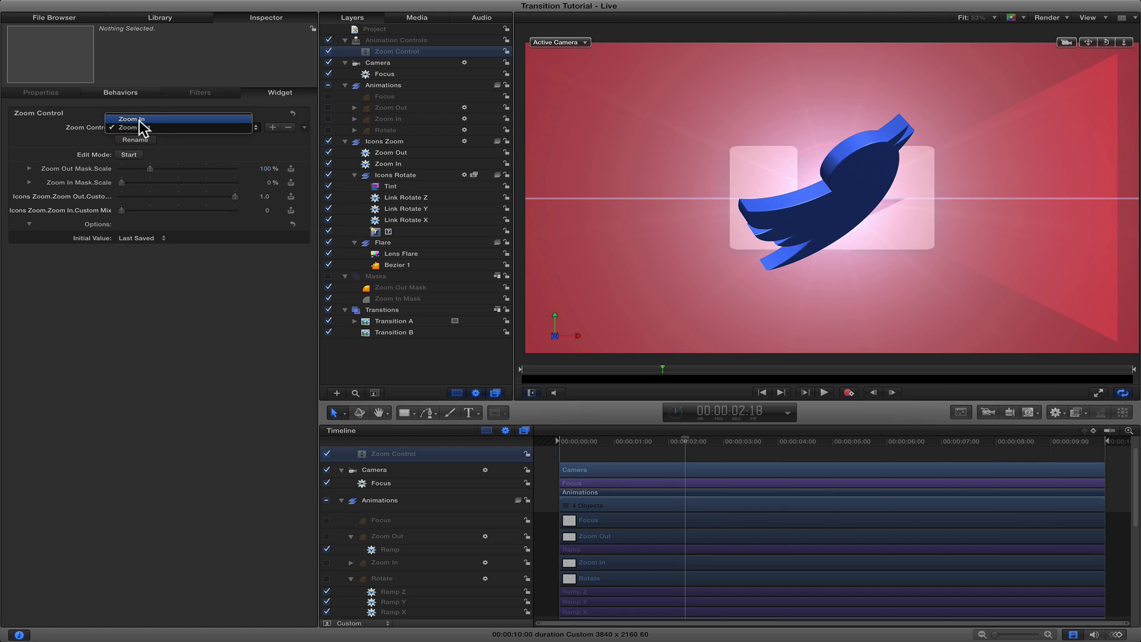
{"action": "left_click", "coordinate": [140, 121]}
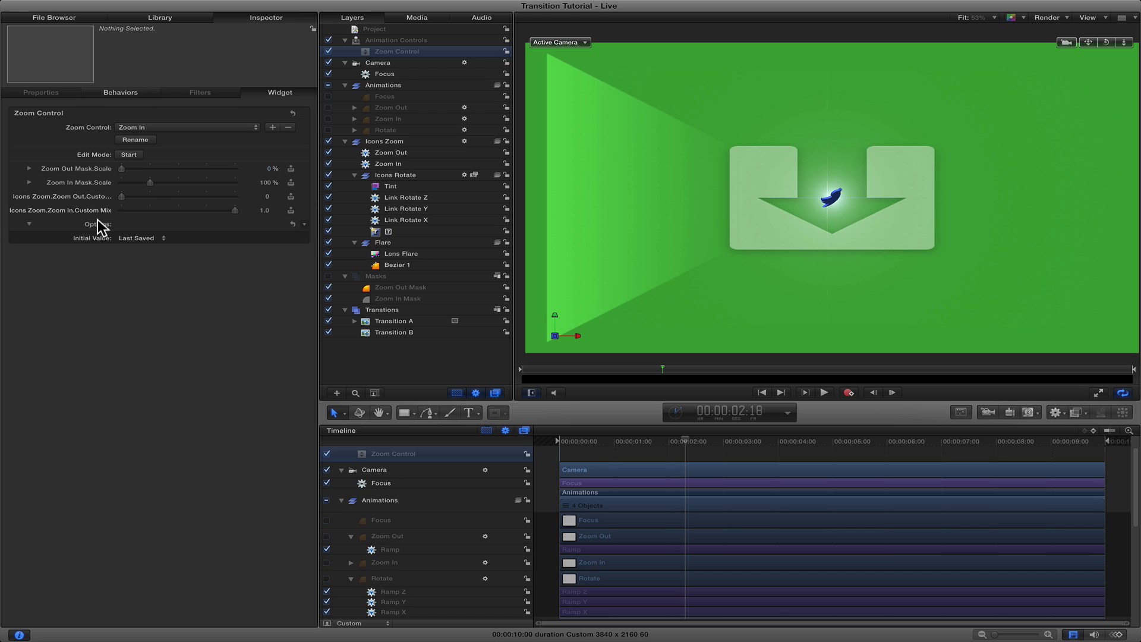
{"action": "left_click", "coordinate": [132, 127]}
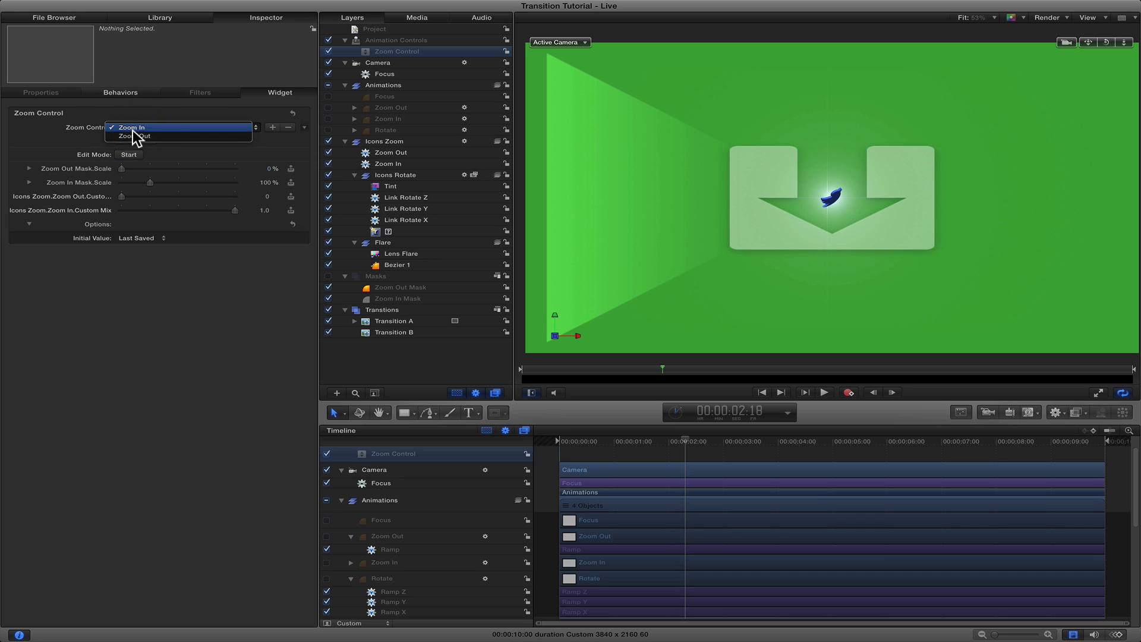
{"action": "left_click", "coordinate": [133, 132]}
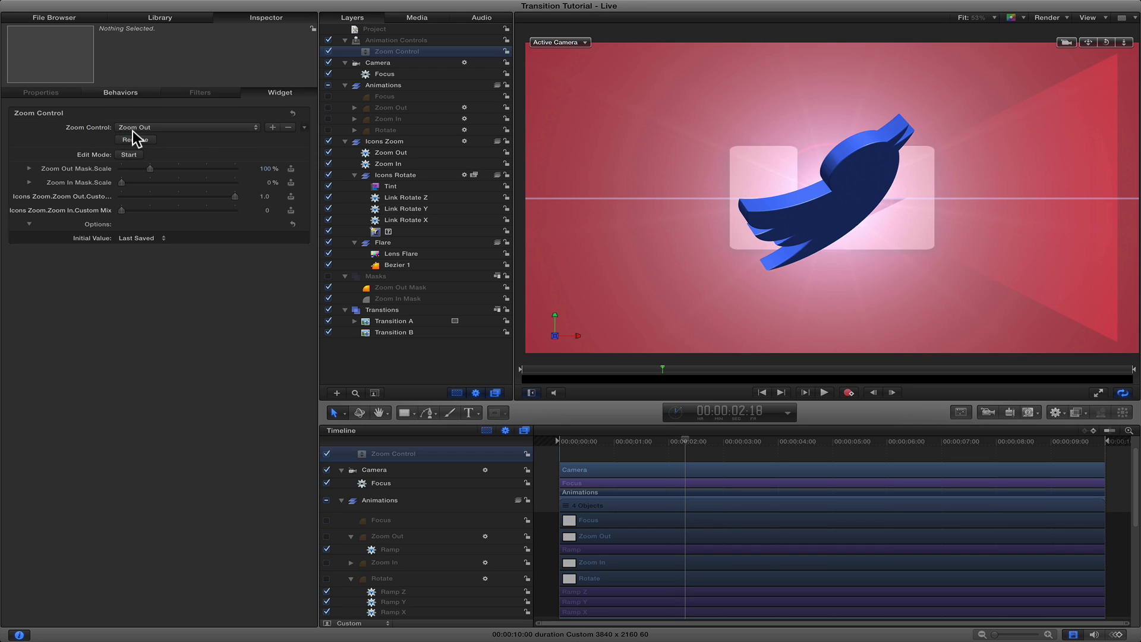
{"action": "key", "text": "super+s"}
Move the playhead to 00:00:02:00 and add the Flare group's Scale to a new checkbox in a new rig.
{"action": "mouse_move", "coordinate": [683, 441]}
{"action": "left_mouse_down"}
{"action": "mouse_move", "coordinate": [769, 448]}
{"action": "mouse_move", "coordinate": [642, 459]}
{"action": "mouse_move", "coordinate": [670, 453]}
{"action": "left_mouse_up"}
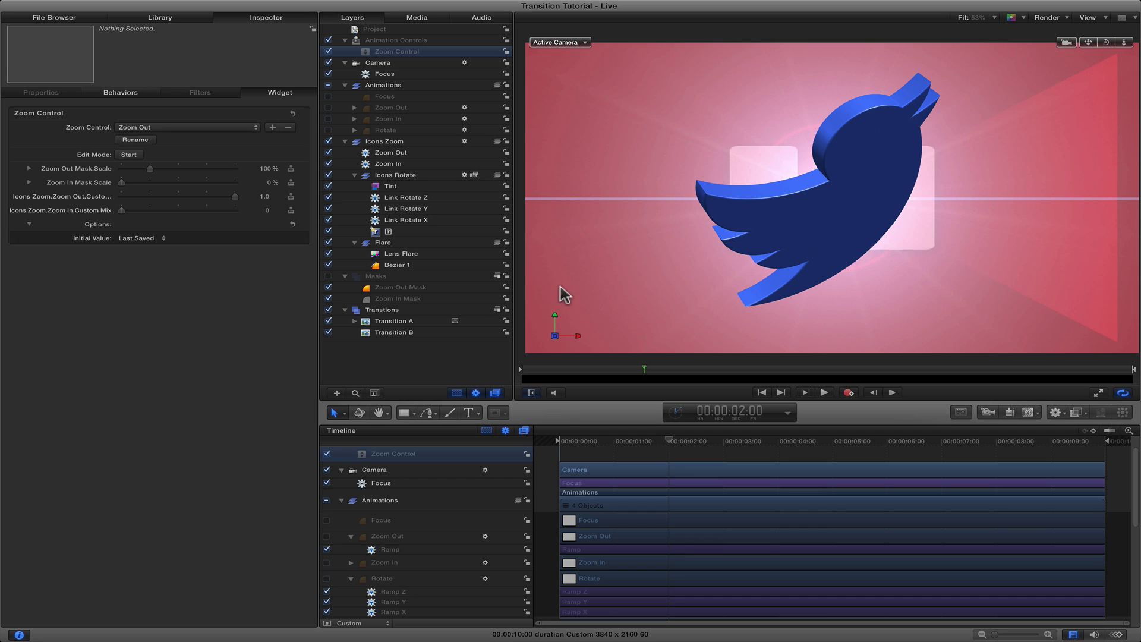
{"action": "left_click", "coordinate": [380, 243]}
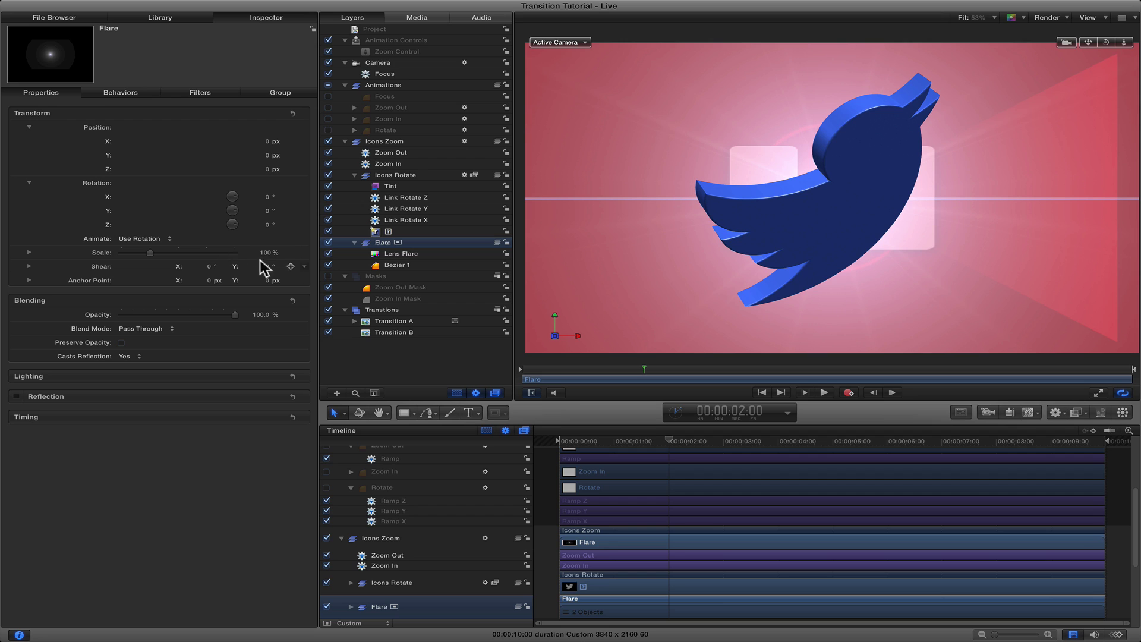
{"action": "left_click", "coordinate": [304, 250]}
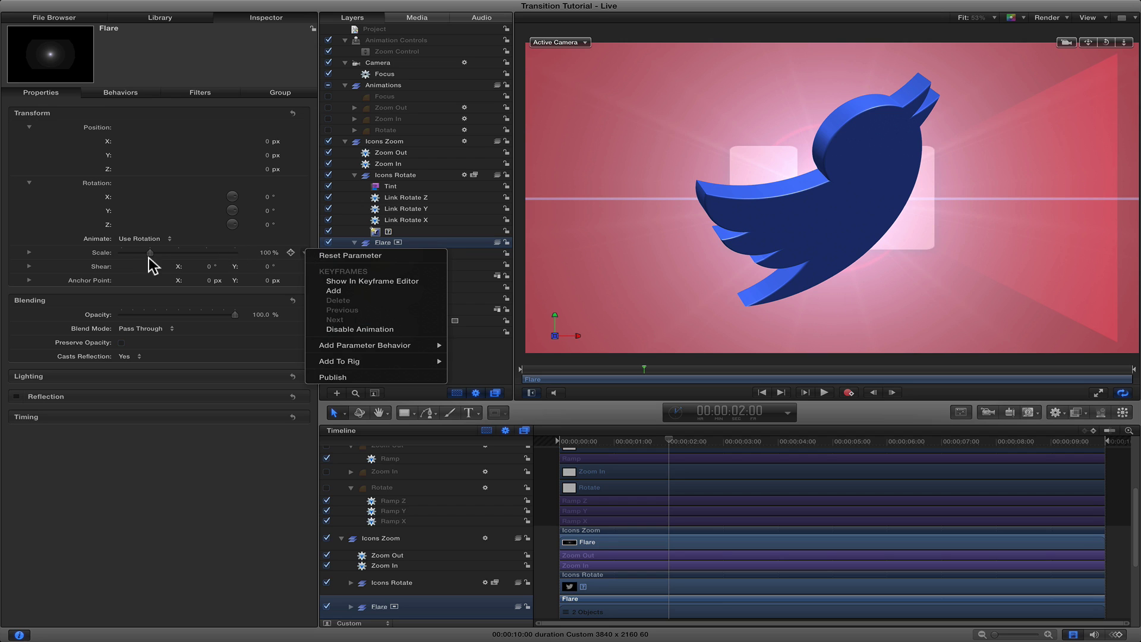
{"action": "left_click", "coordinate": [181, 329]}
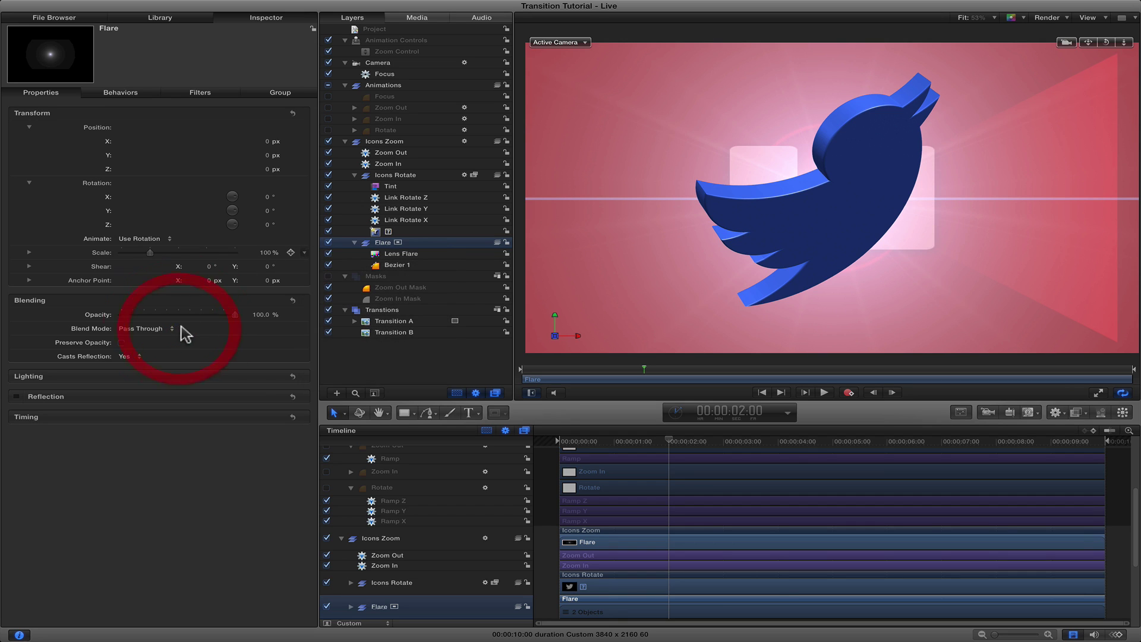
{"action": "left_click", "coordinate": [303, 252]}
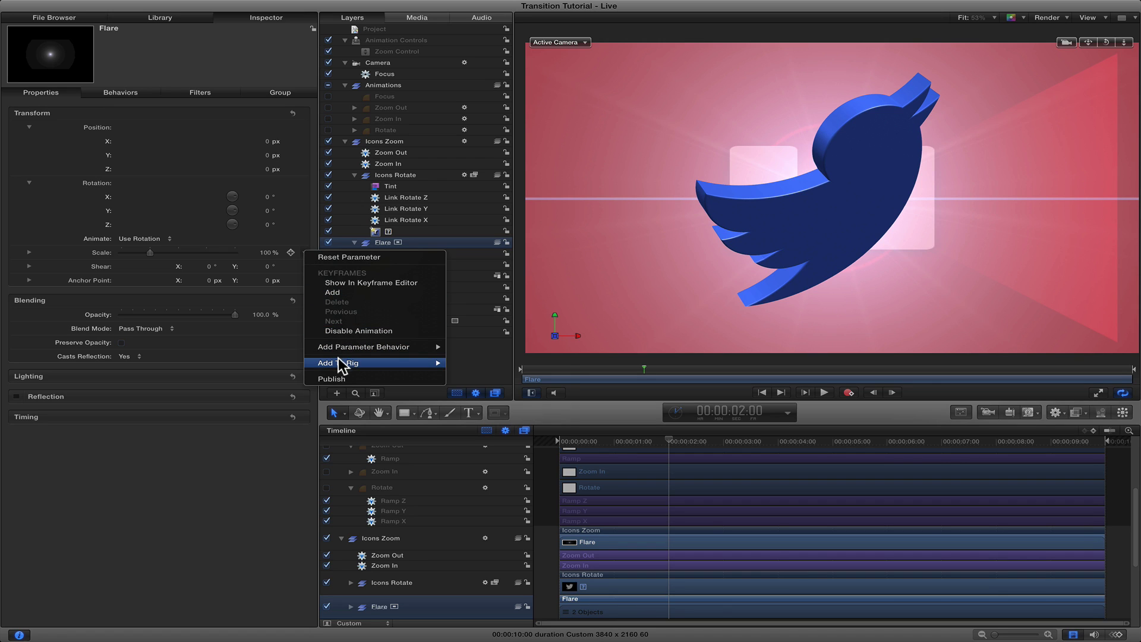
{"action": "mouse_move", "coordinate": [340, 360]}
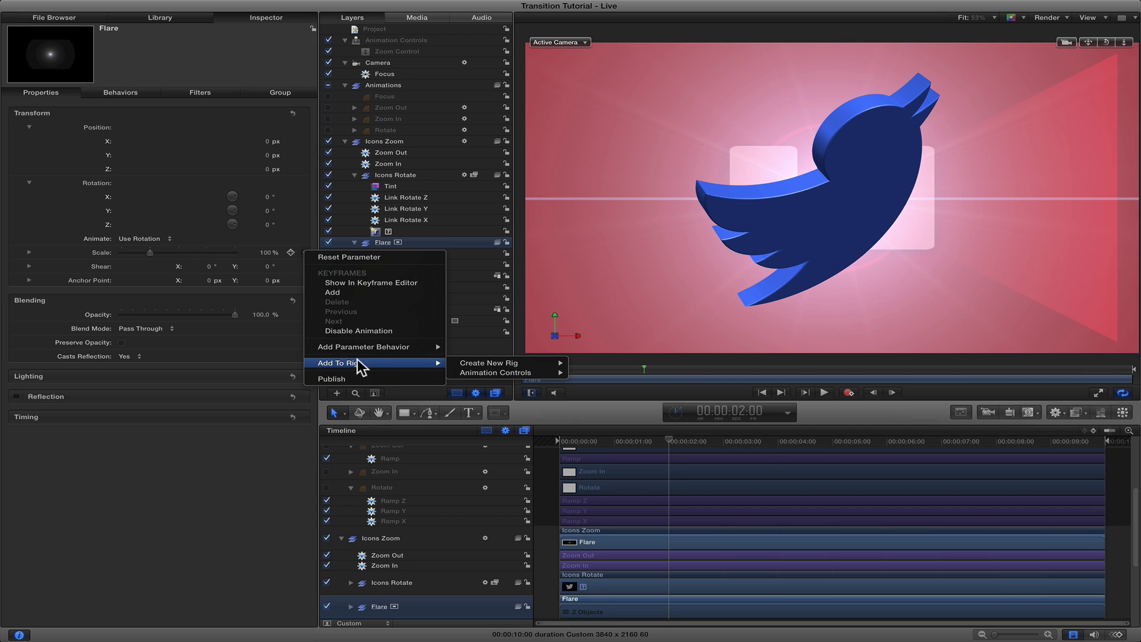
{"action": "mouse_move", "coordinate": [484, 365]}
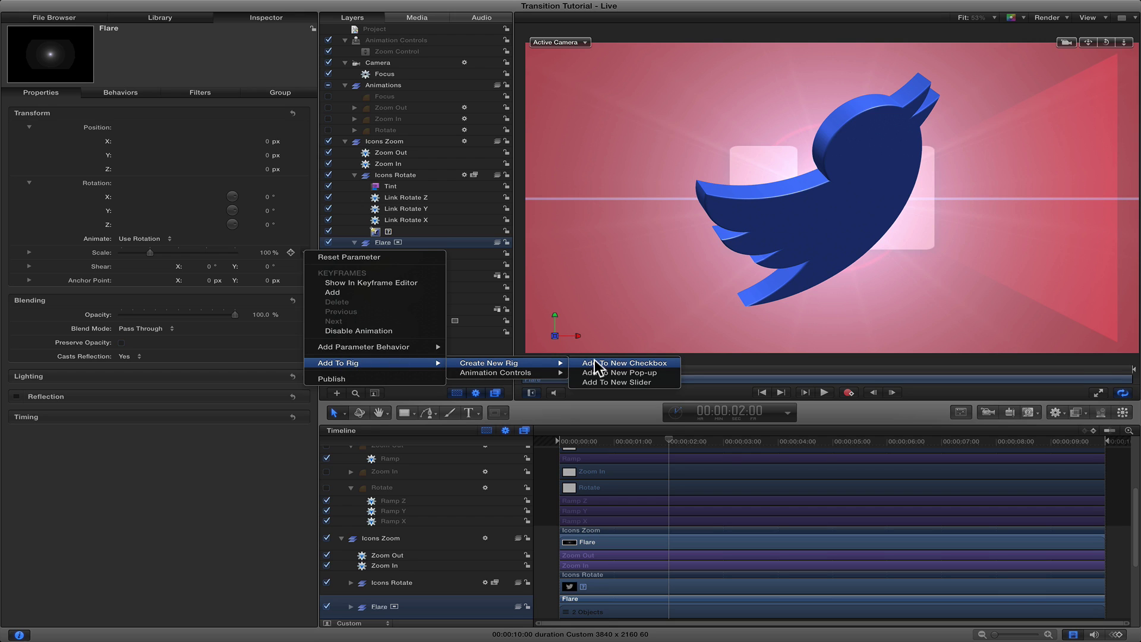
{"action": "left_click", "coordinate": [626, 363]}
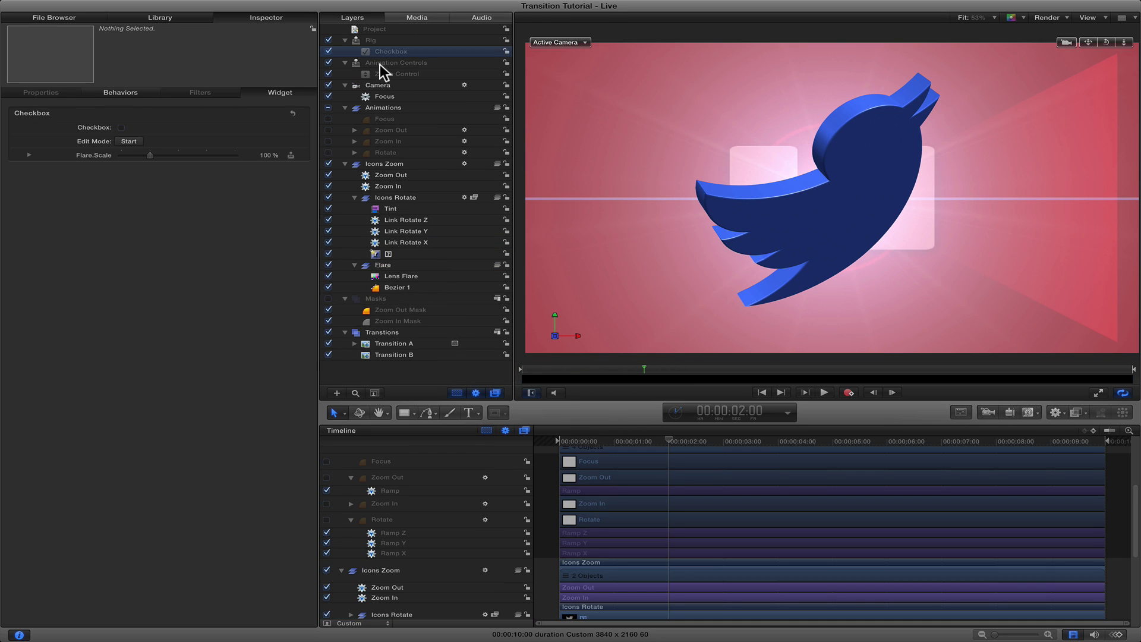
Rename the new checkbox as Flare On/Off and its rig as Global Controls.
{"action": "double_click", "coordinate": [392, 53]}
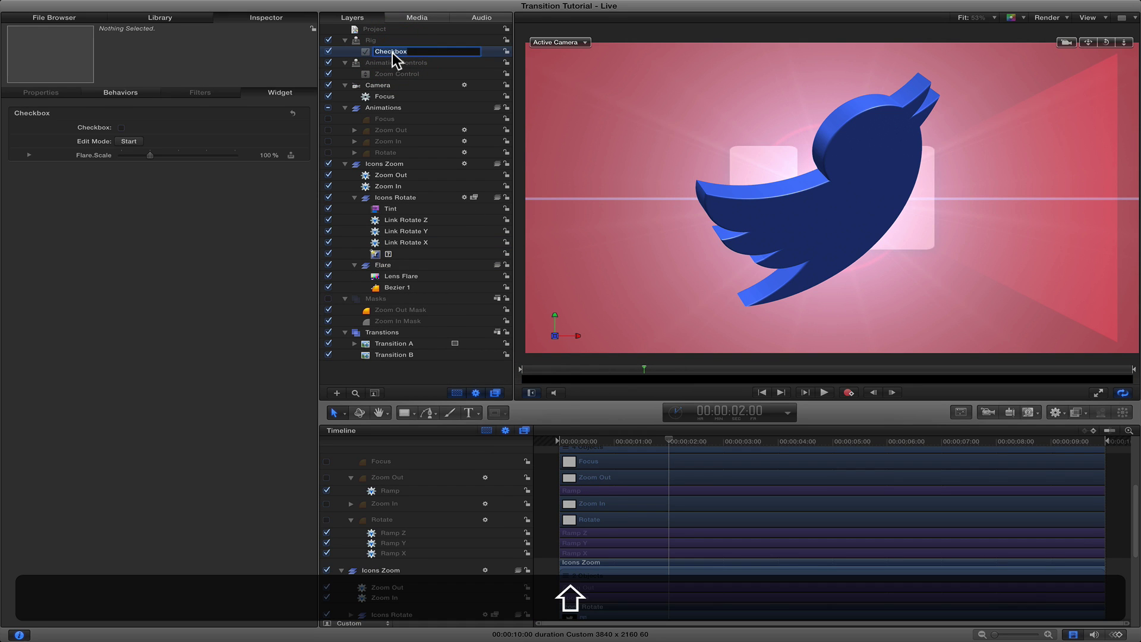
{"action": "type", "text": "FG"}
{"action": "key", "text": "BackSpace"}
{"action": "type", "text": "lare On/Off"}
{"action": "key", "text": "Return"}
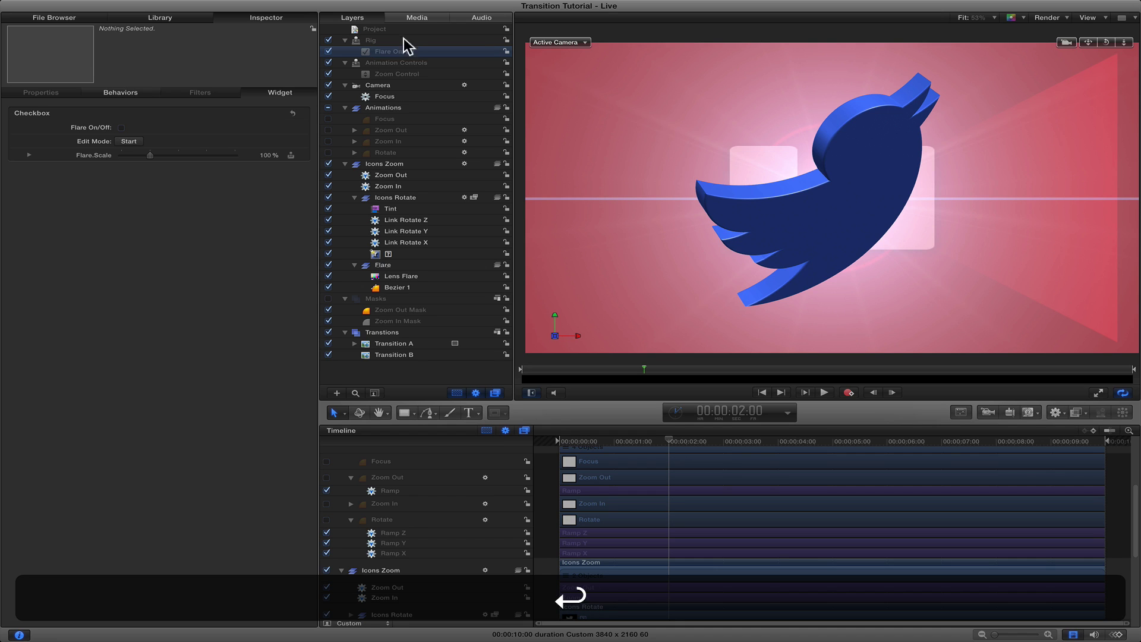
{"action": "double_click", "coordinate": [371, 40]}
{"action": "type", "text": "G"}
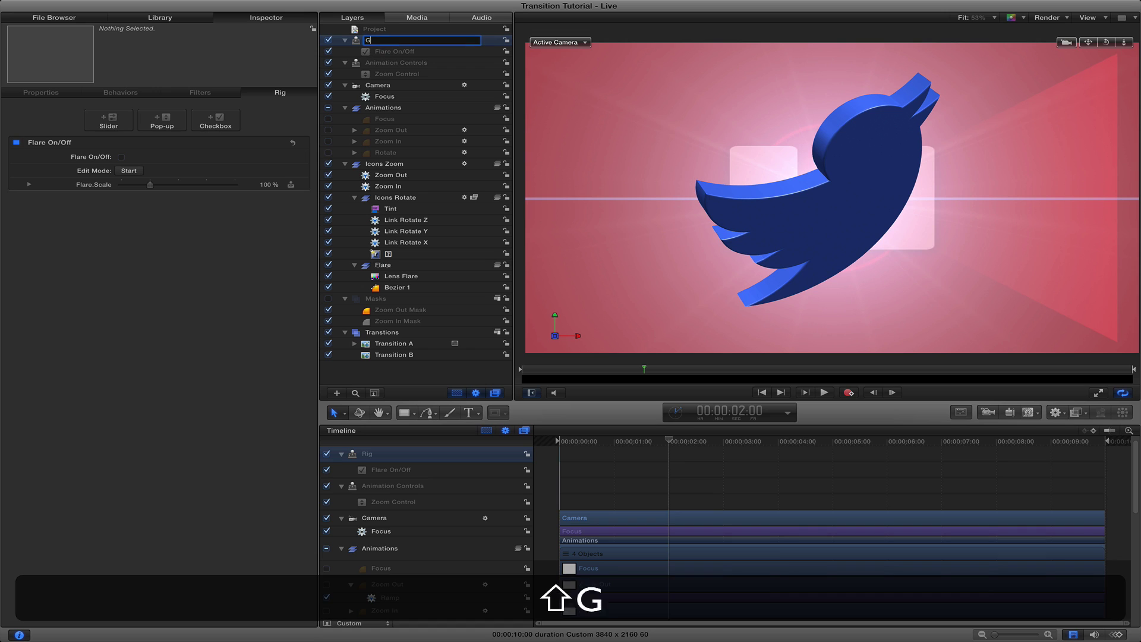
{"action": "type", "text": "lobal Controls"}
{"action": "key", "text": "Return"}
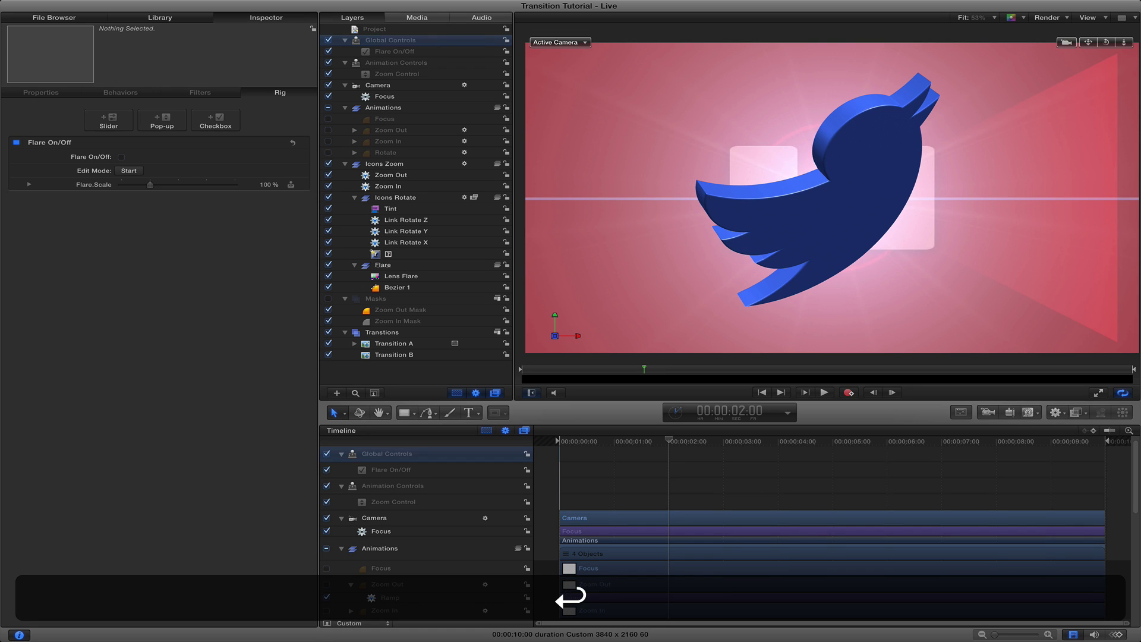
Set Flare.Scale to 0% for the unchecked state of Flare On/Off and toggle the checkbox, leaving it on.
{"action": "left_click", "coordinate": [391, 51]}
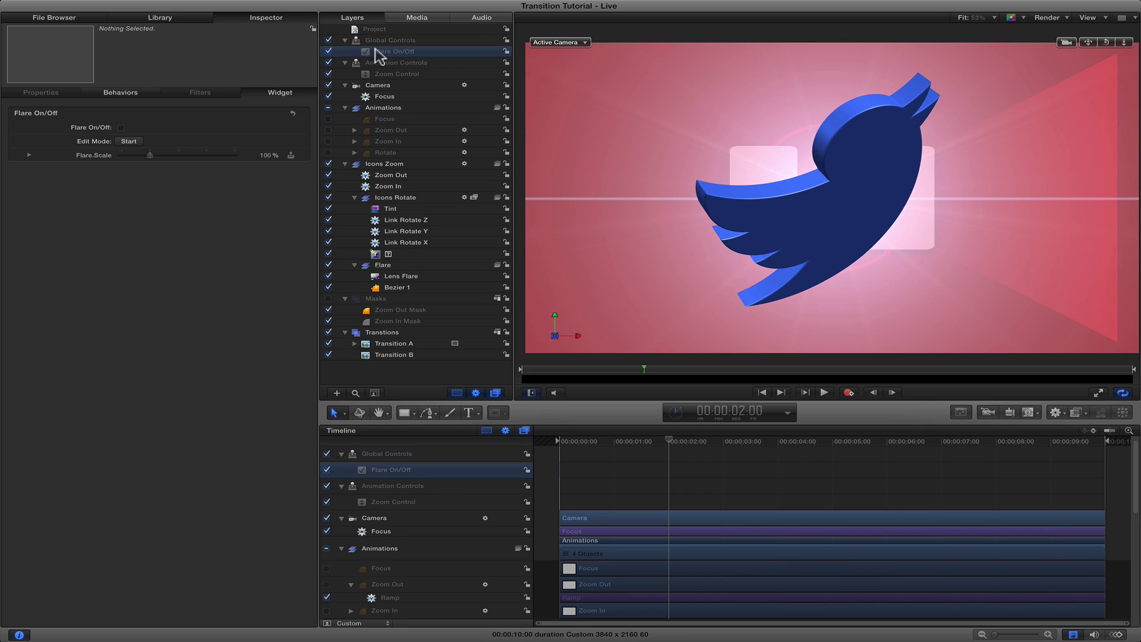
{"action": "left_click", "coordinate": [122, 128]}
{"action": "type", "text": "0"}
{"action": "key", "text": "Return"}
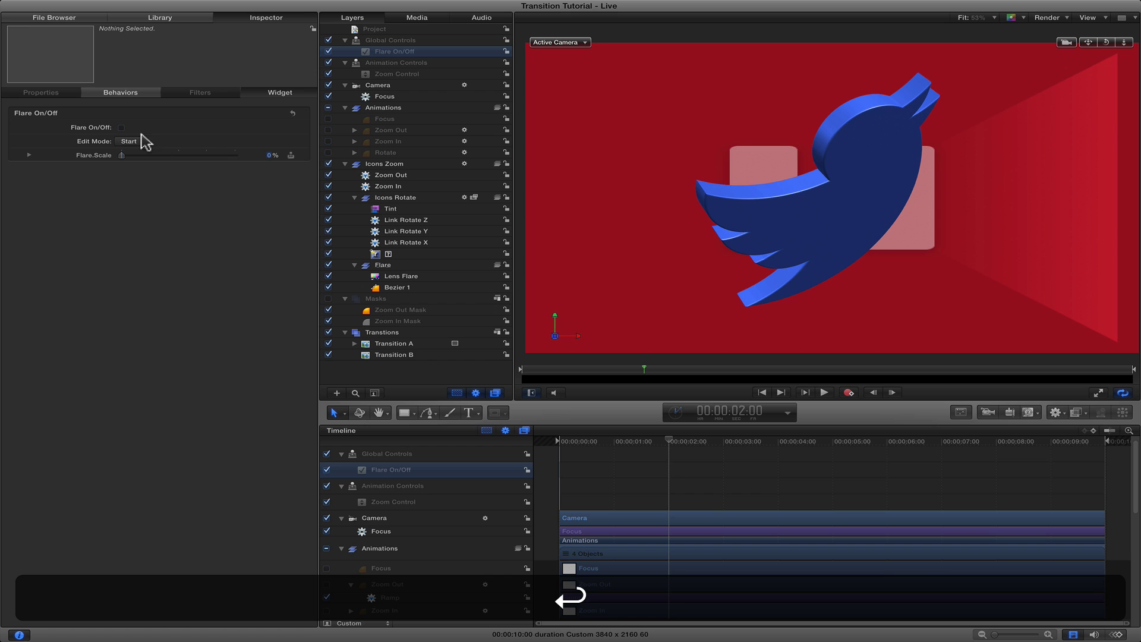
{"action": "left_click", "coordinate": [120, 128]}
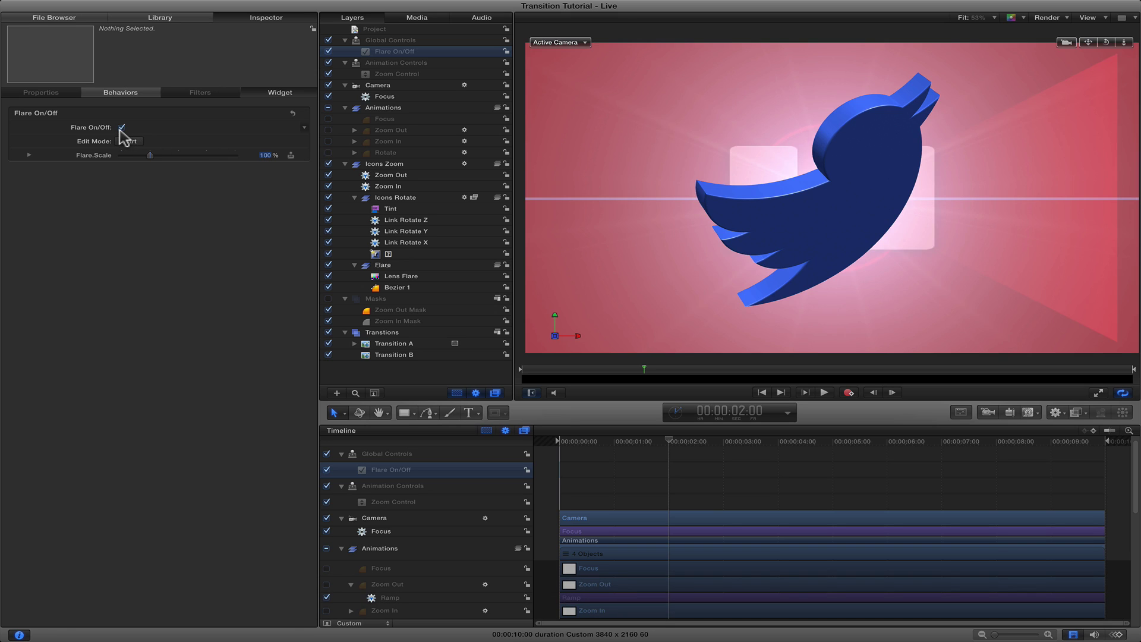
{"action": "left_click", "coordinate": [121, 128]}
{"action": "left_click", "coordinate": [121, 128]}
{"action": "left_click", "coordinate": [121, 128]}
{"action": "left_click", "coordinate": [122, 128]}
Publish Flare On/Off and test it off and on in the project's published parameters.
{"action": "left_click", "coordinate": [304, 128]}
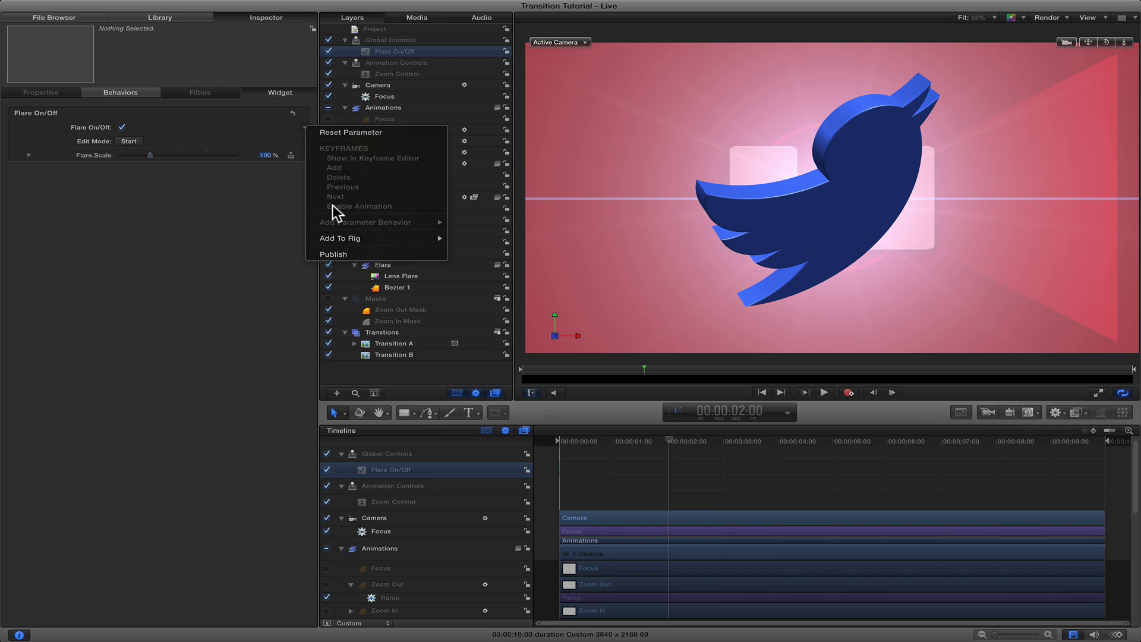
{"action": "left_click", "coordinate": [374, 30]}
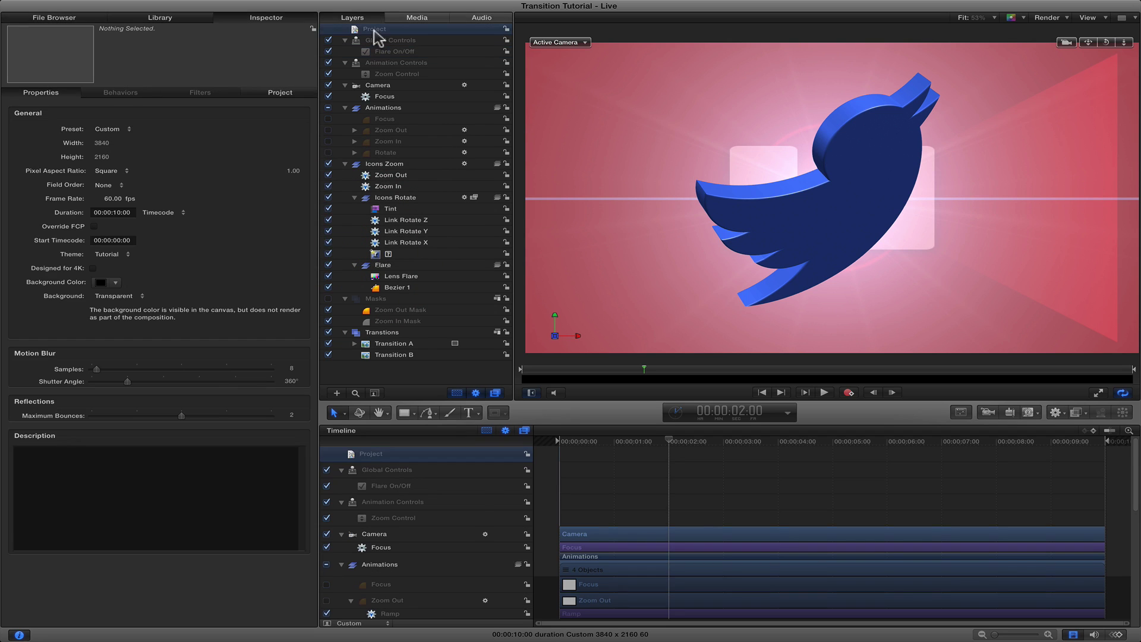
{"action": "left_click", "coordinate": [280, 94]}
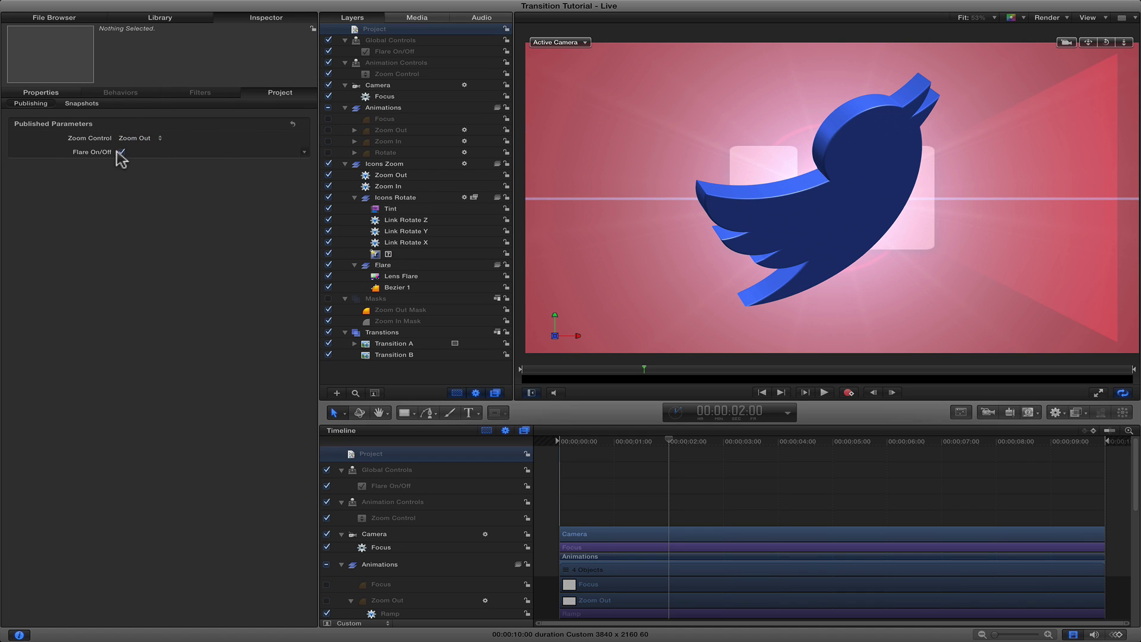
{"action": "left_click", "coordinate": [122, 153]}
{"action": "left_click", "coordinate": [122, 152]}
Add the Custom Mix of Link Rotate X to a new checkbox in the Animation Controls rig.
{"action": "left_click", "coordinate": [399, 217]}
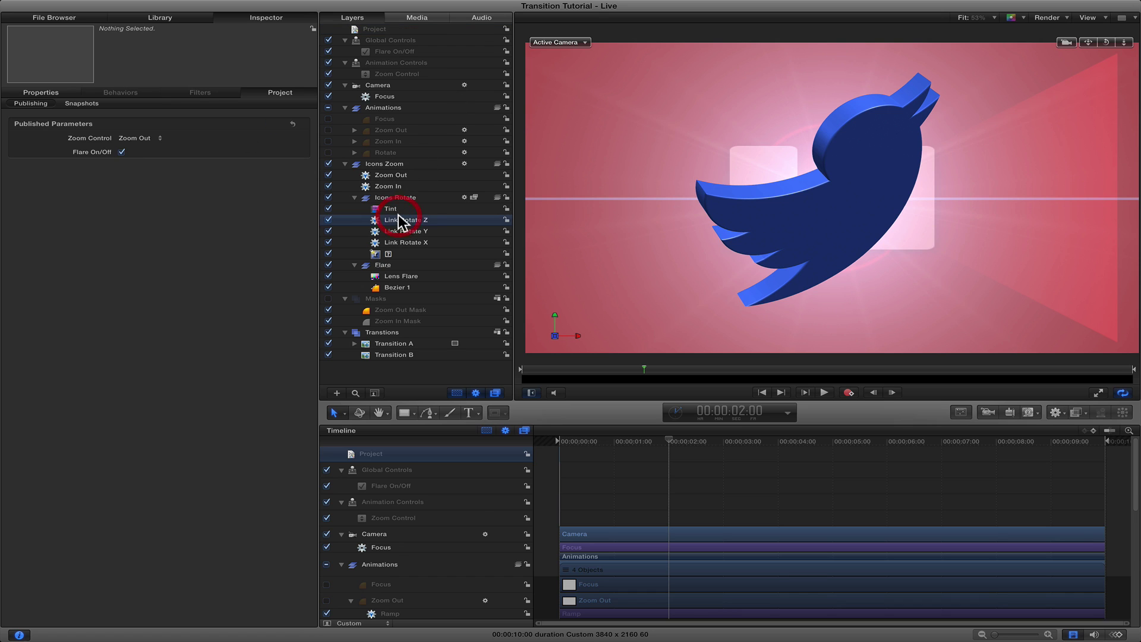
{"action": "left_click", "coordinate": [426, 244]}
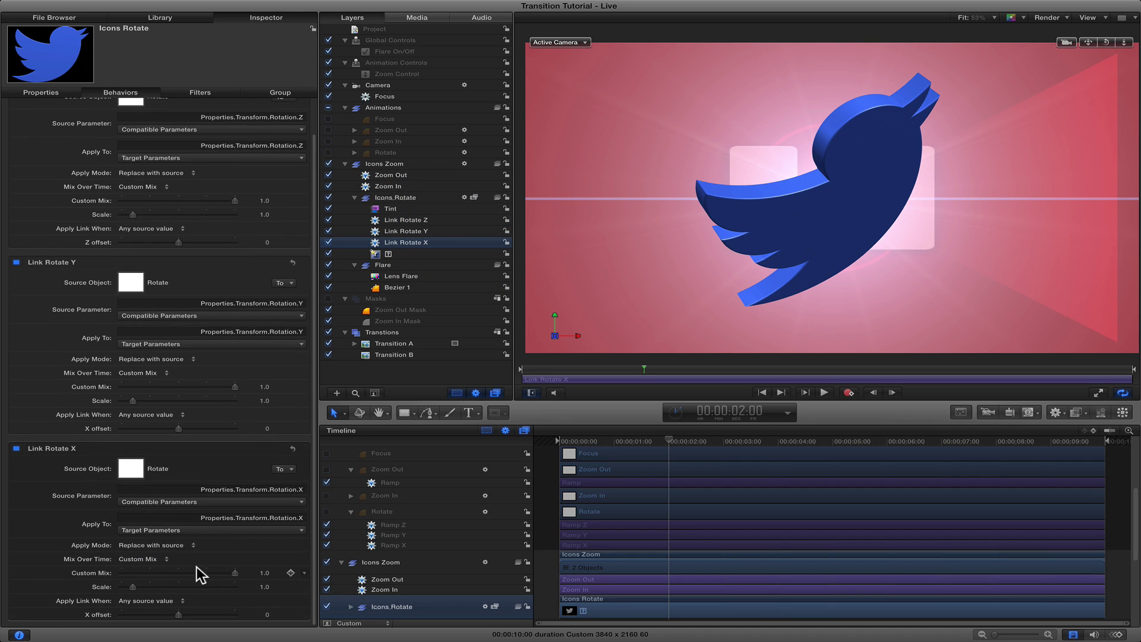
{"action": "left_click", "coordinate": [305, 573]}
{"action": "mouse_move", "coordinate": [355, 619]}
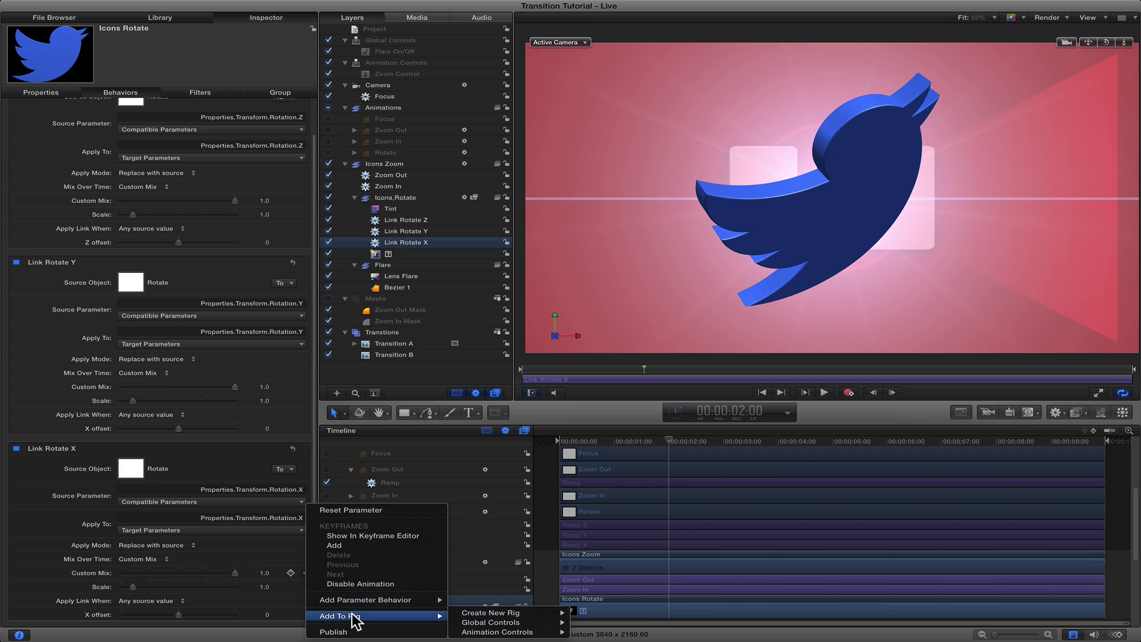
{"action": "mouse_move", "coordinate": [499, 632]}
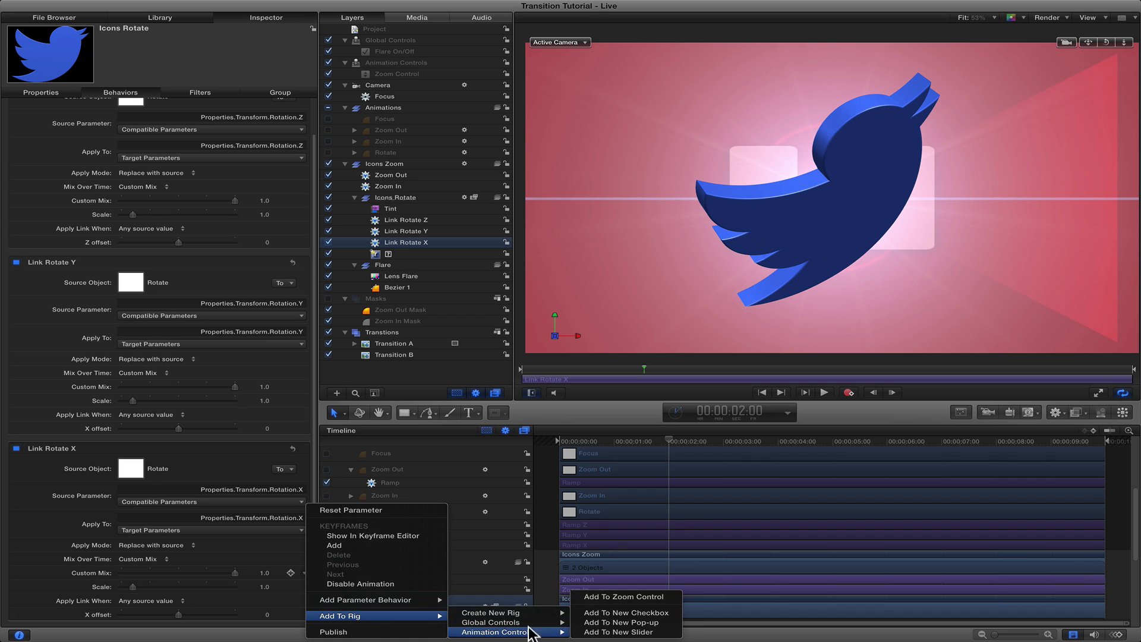
{"action": "left_click", "coordinate": [619, 615]}
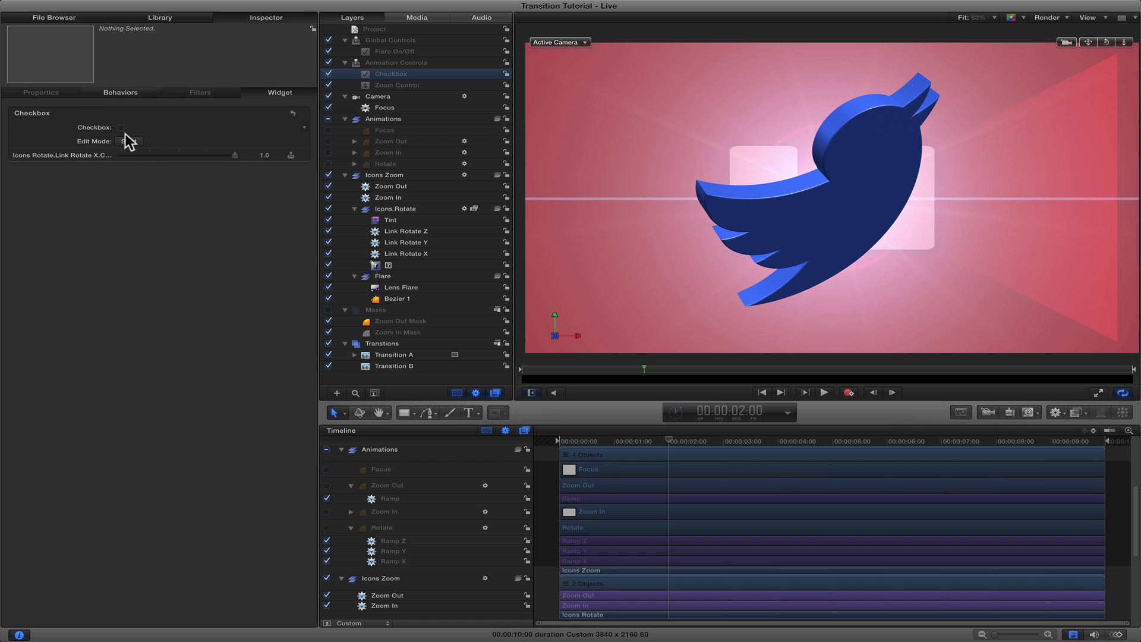
Set Link Rotate X's Custom Mix to 0 for the unchecked state and turn the checkbox on.
{"action": "left_click", "coordinate": [264, 156]}
{"action": "type", "text": "0"}
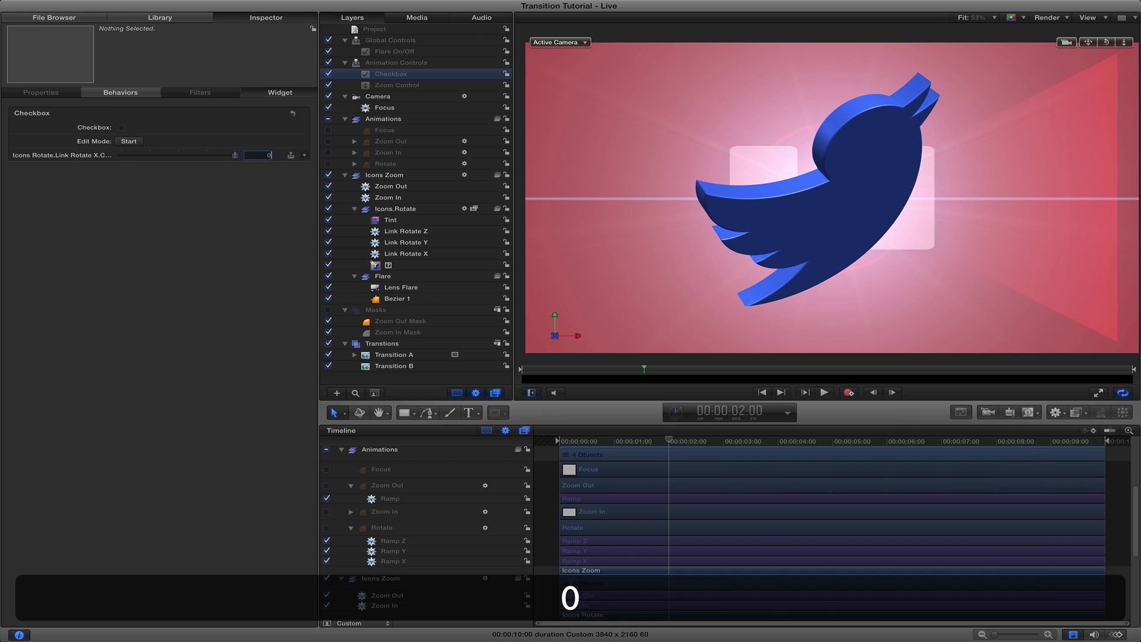
{"action": "key", "text": "Return"}
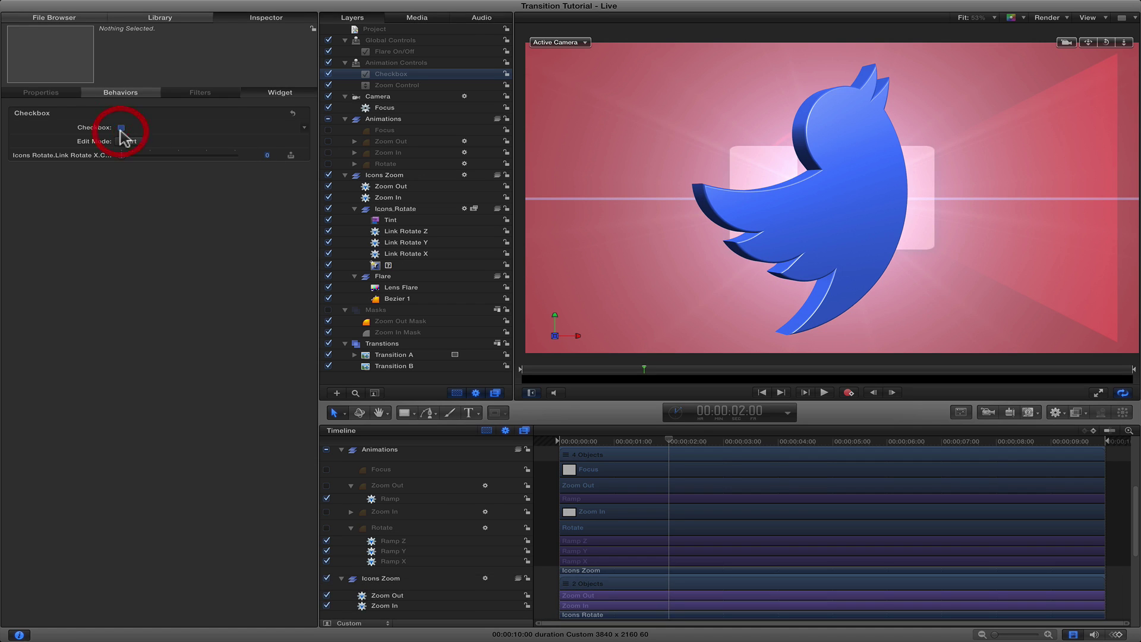
{"action": "left_click", "coordinate": [121, 128]}
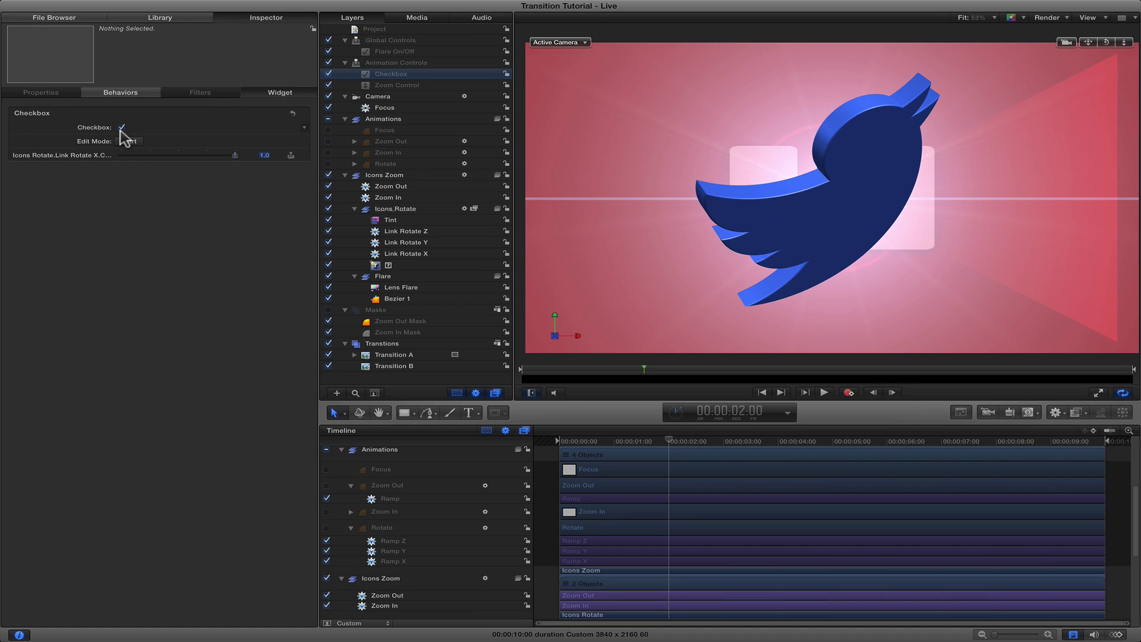
Rename the Link Rotate X checkbox as Rotate X and publish it.
{"action": "double_click", "coordinate": [384, 73]}
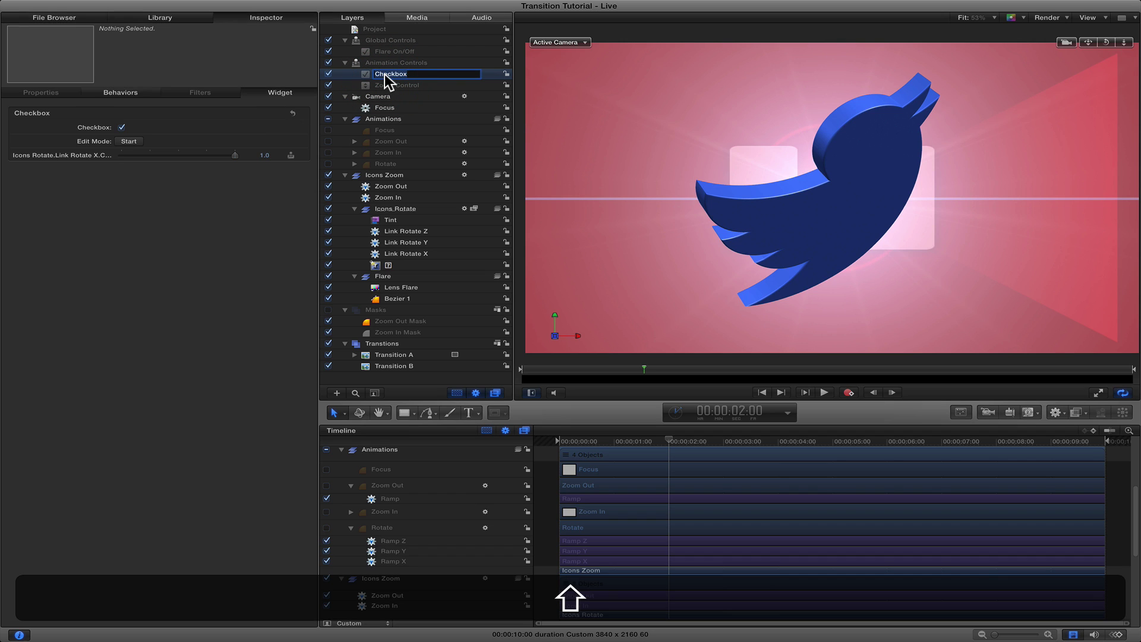
{"action": "type", "text": "Rotate "}
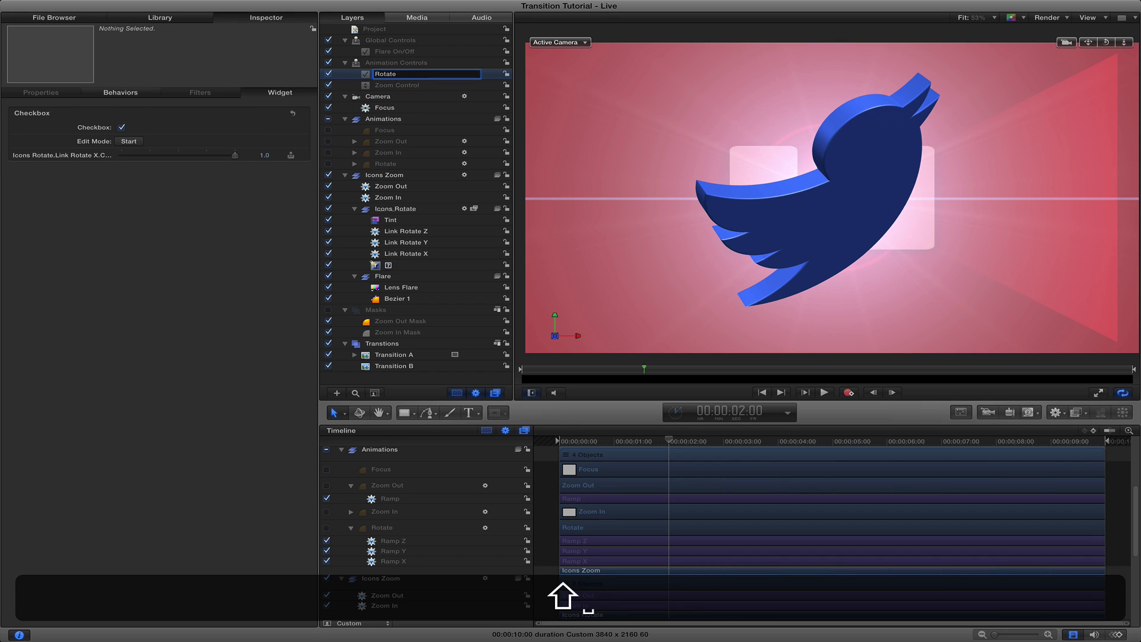
{"action": "type", "text": "X"}
{"action": "key", "text": "Return"}
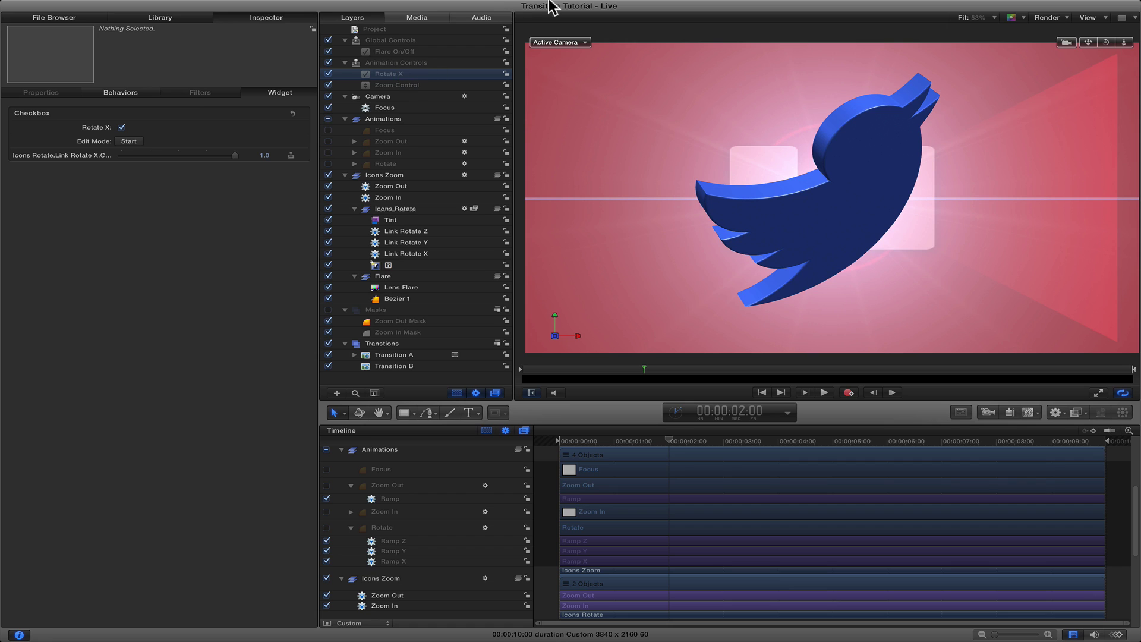
{"action": "mouse_move", "coordinate": [550, 1]}
{"action": "right_click", "coordinate": [308, 131]}
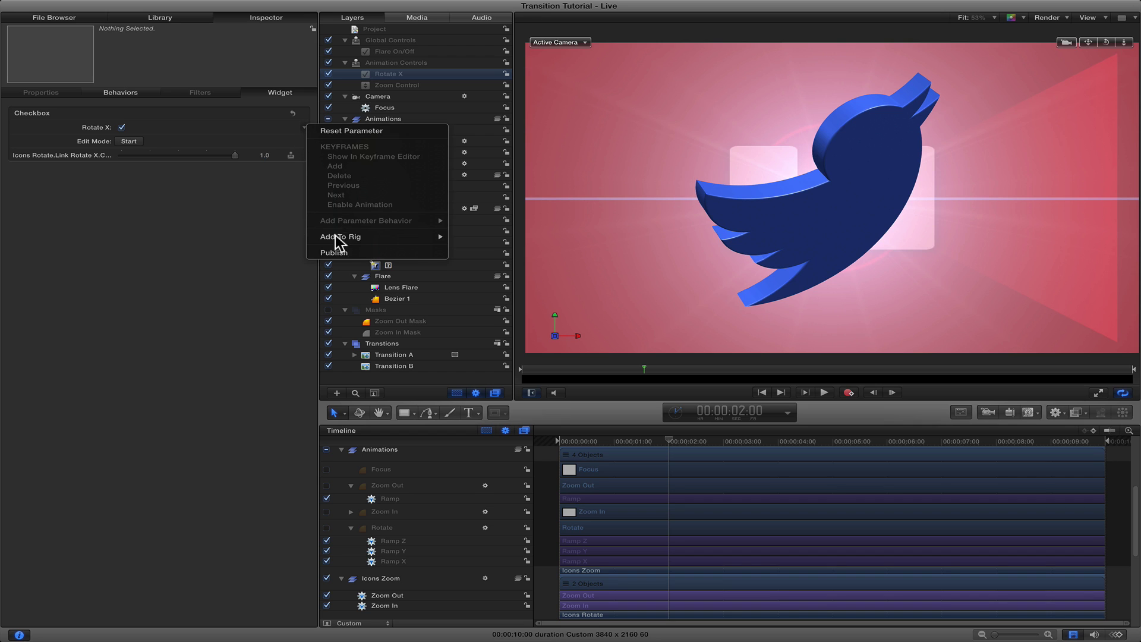
{"action": "left_click", "coordinate": [337, 253]}
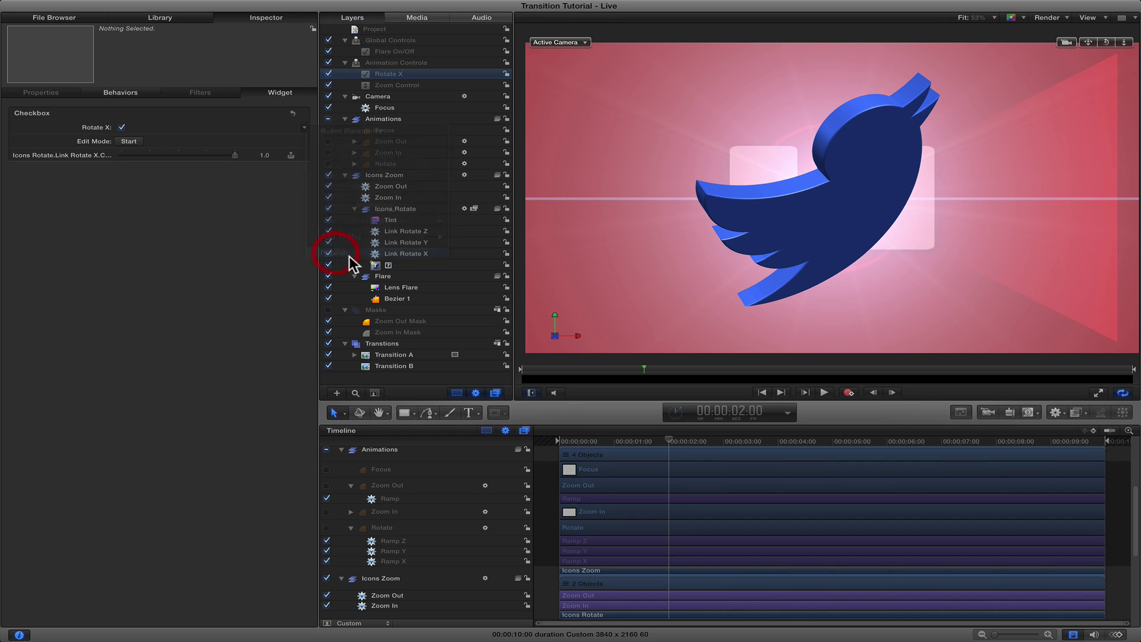
Add the Custom Mix of Link Rotate Y to a new checkbox in the Animation Controls rig.
{"action": "left_click", "coordinate": [416, 243]}
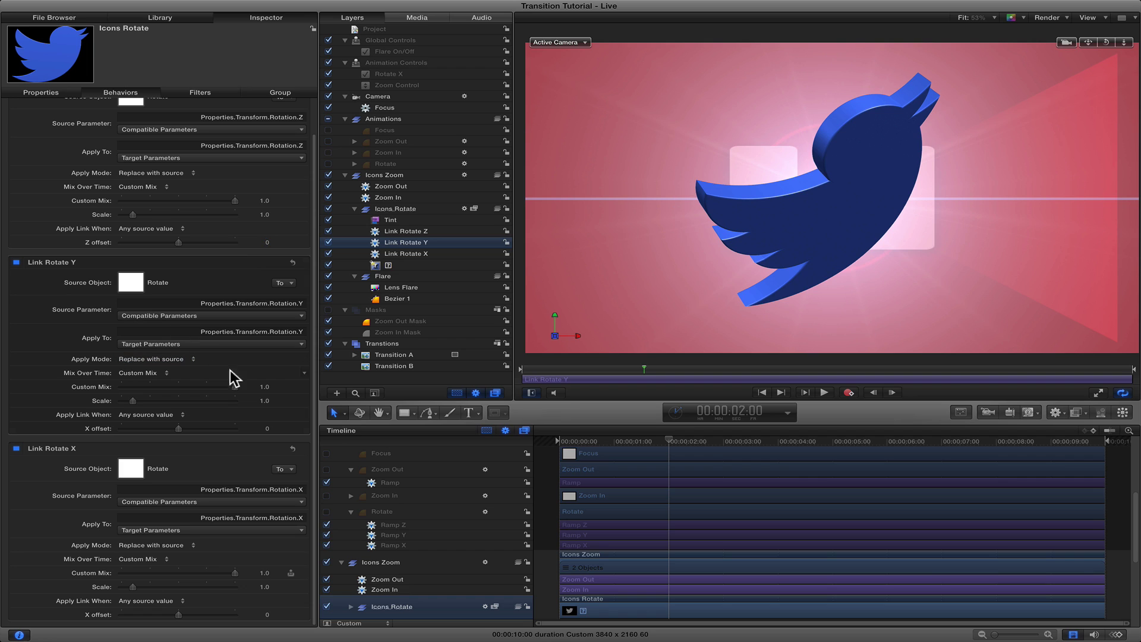
{"action": "left_click", "coordinate": [304, 385]}
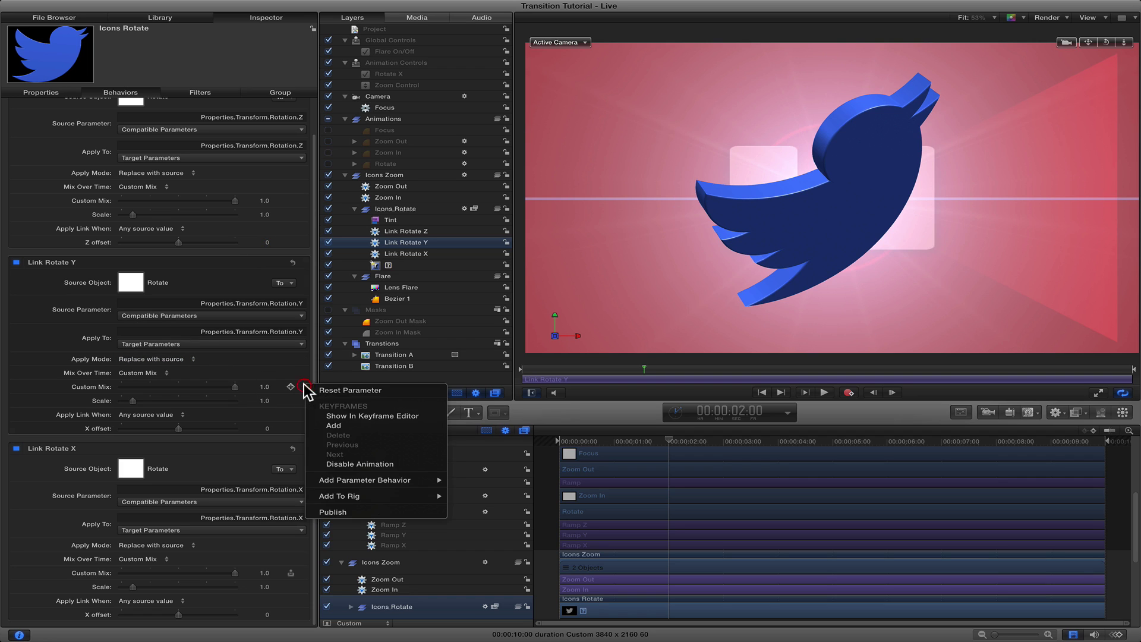
{"action": "mouse_move", "coordinate": [347, 497]}
{"action": "mouse_move", "coordinate": [481, 516]}
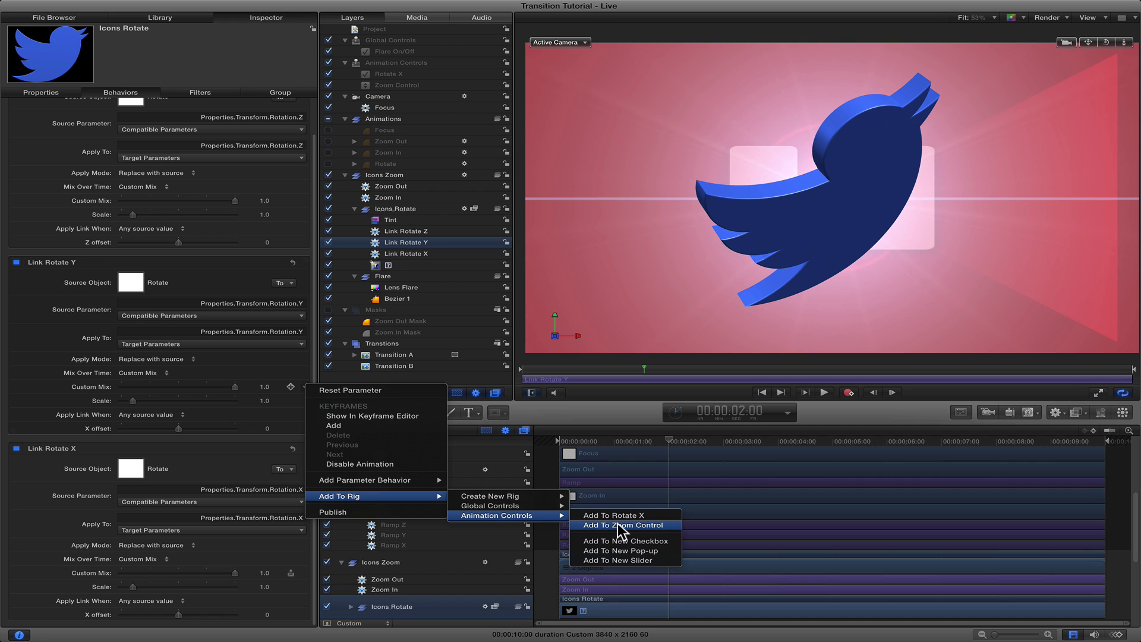
{"action": "left_click", "coordinate": [618, 541]}
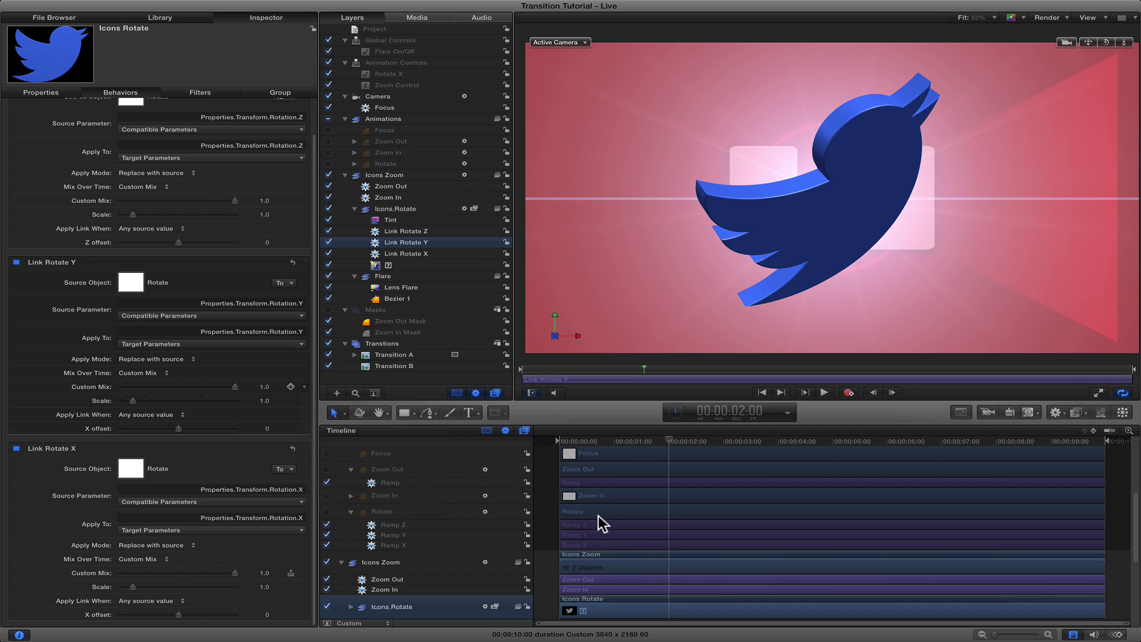
Rename the new Link Rotate Y checkbox in the Animation Controls rig as Rotate Y.
{"action": "double_click", "coordinate": [389, 73]}
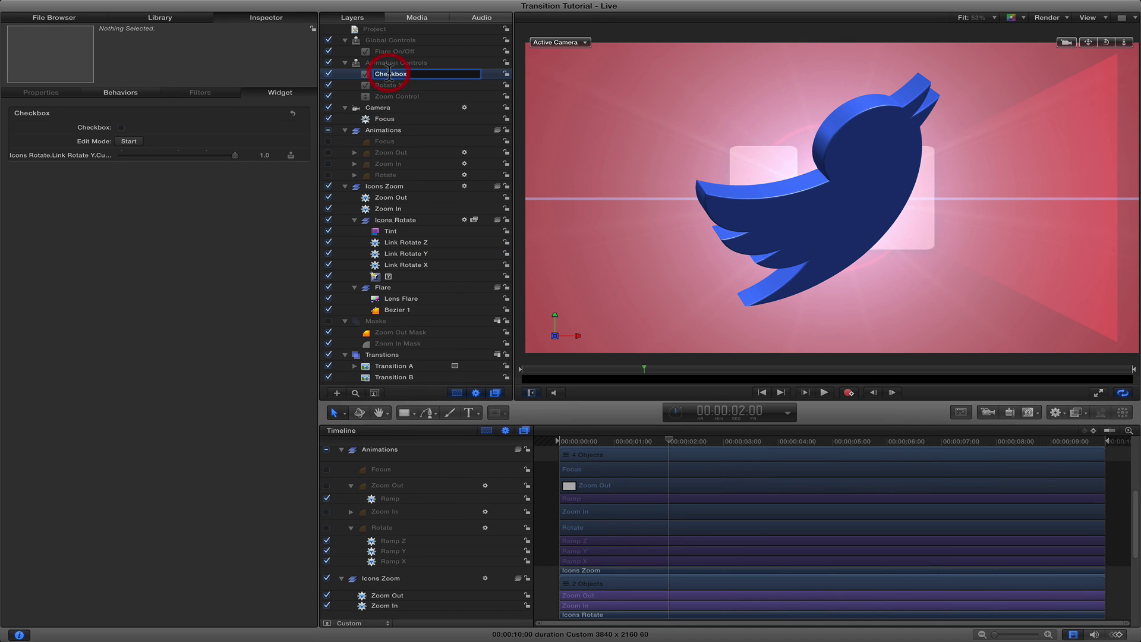
{"action": "type", "text": "Rotat"}
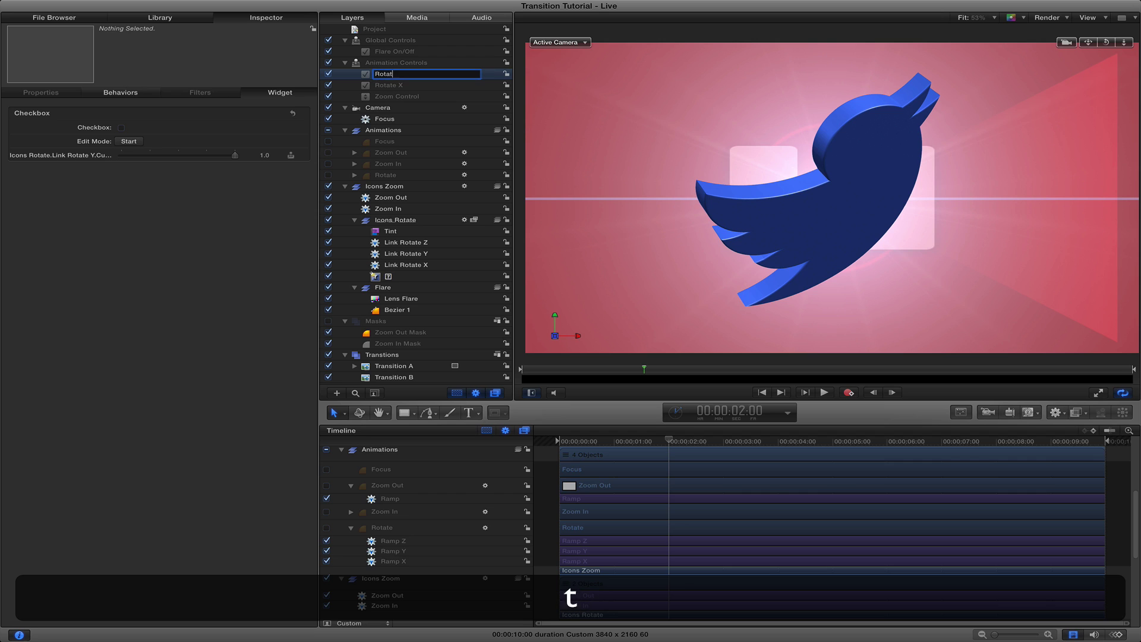
{"action": "type", "text": "e Y"}
{"action": "key", "text": "BackSpace"}
{"action": "key", "text": "Return"}
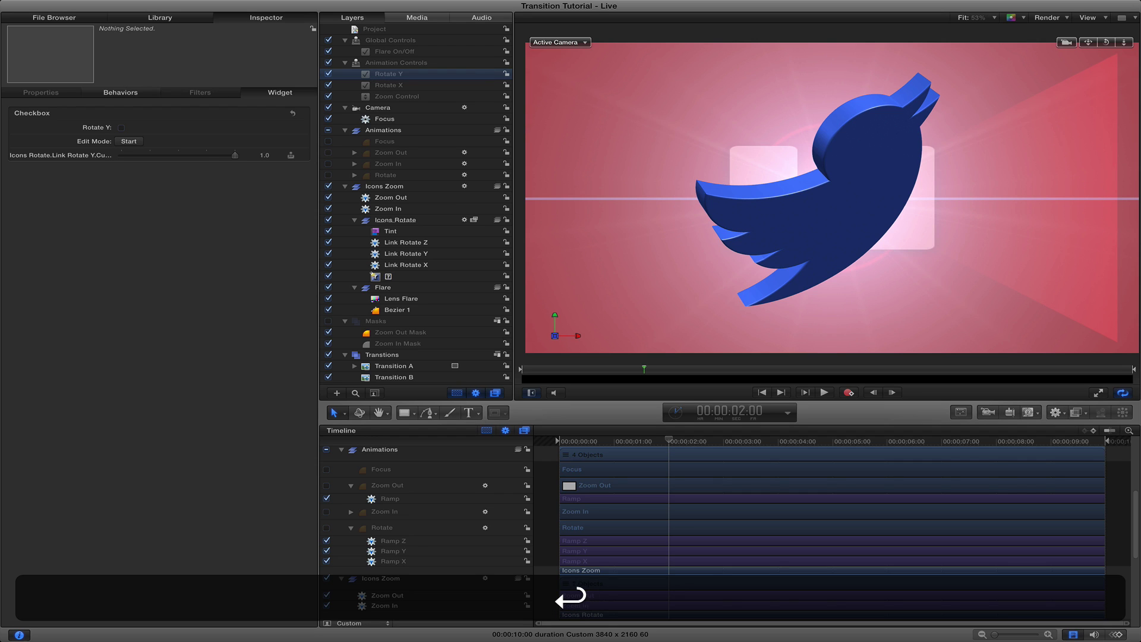
Set Link Rotate Y's Custom Mix to 0 for the unchecked state and leave the Rotate Y checkbox on.
{"action": "left_click", "coordinate": [265, 155]}
{"action": "type", "text": "0"}
{"action": "key", "text": "Return"}
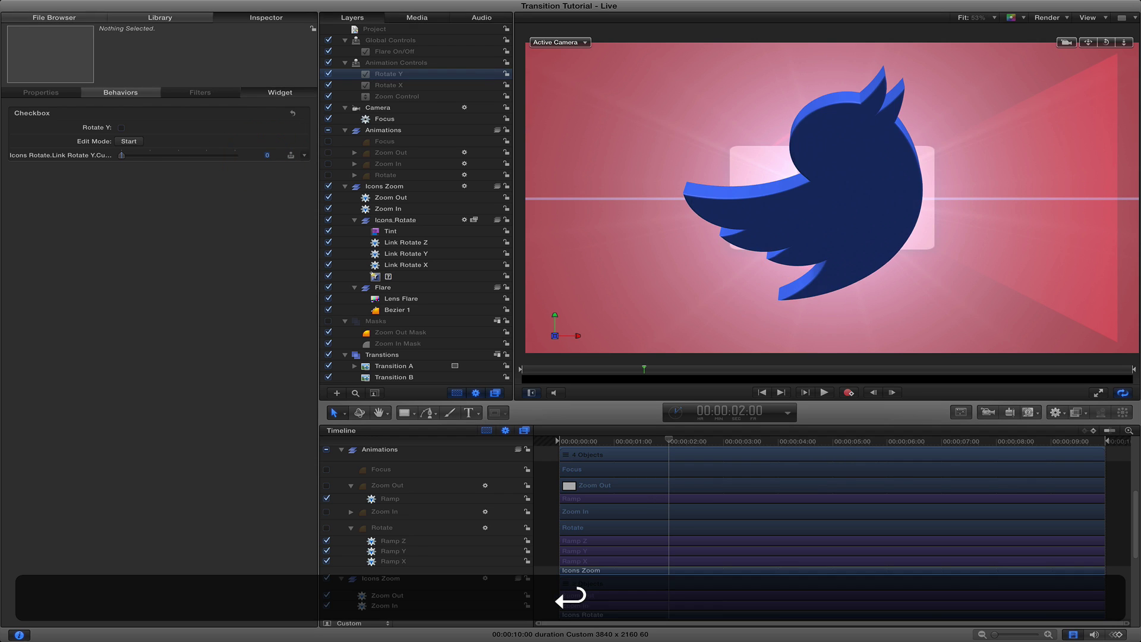
{"action": "left_click", "coordinate": [122, 127]}
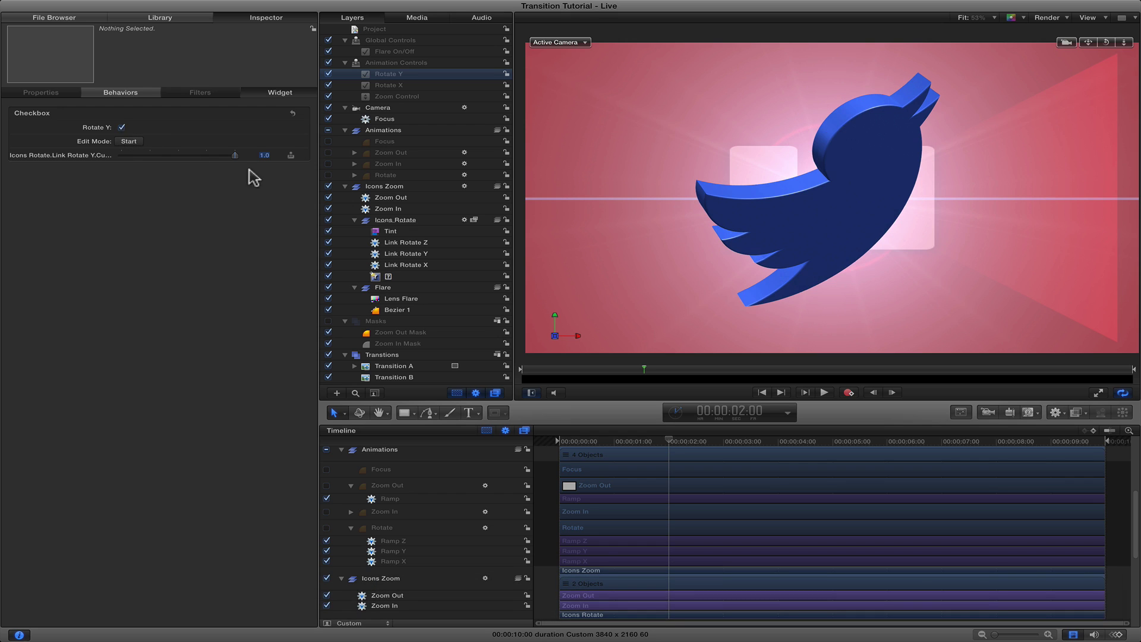
{"action": "left_click", "coordinate": [123, 128]}
{"action": "left_click", "coordinate": [122, 127]}
Add the Custom Mix of Link Rotate Z to a new checkbox in the Animation Controls rig.
{"action": "left_click", "coordinate": [416, 243]}
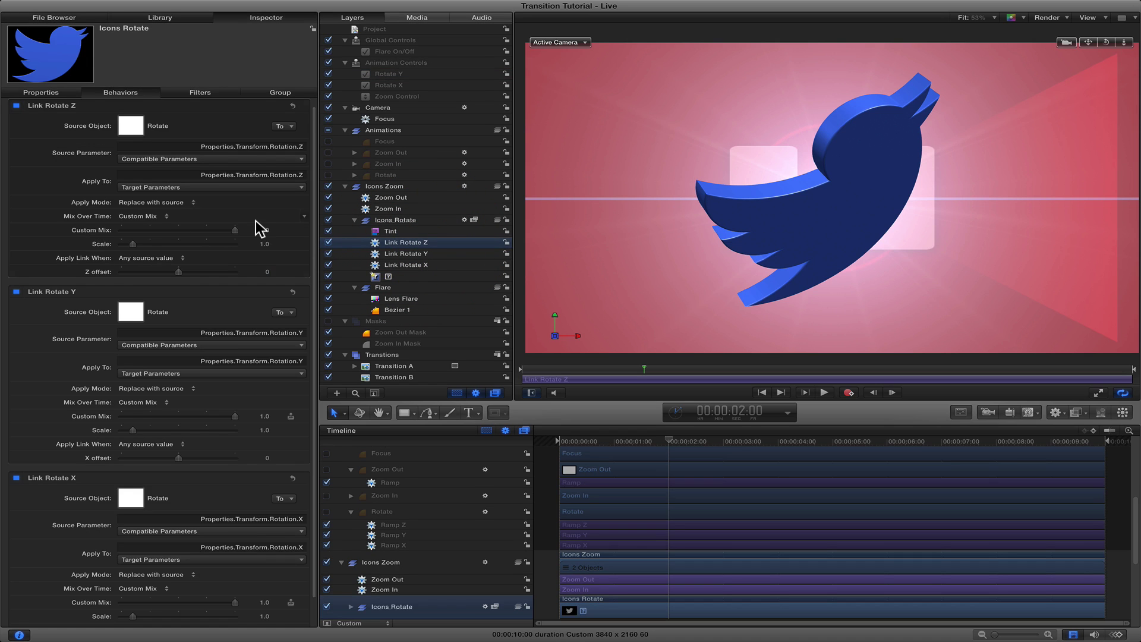
{"action": "scroll", "coordinate": [256, 220], "scroll_direction": "up", "scroll_amount": 1}
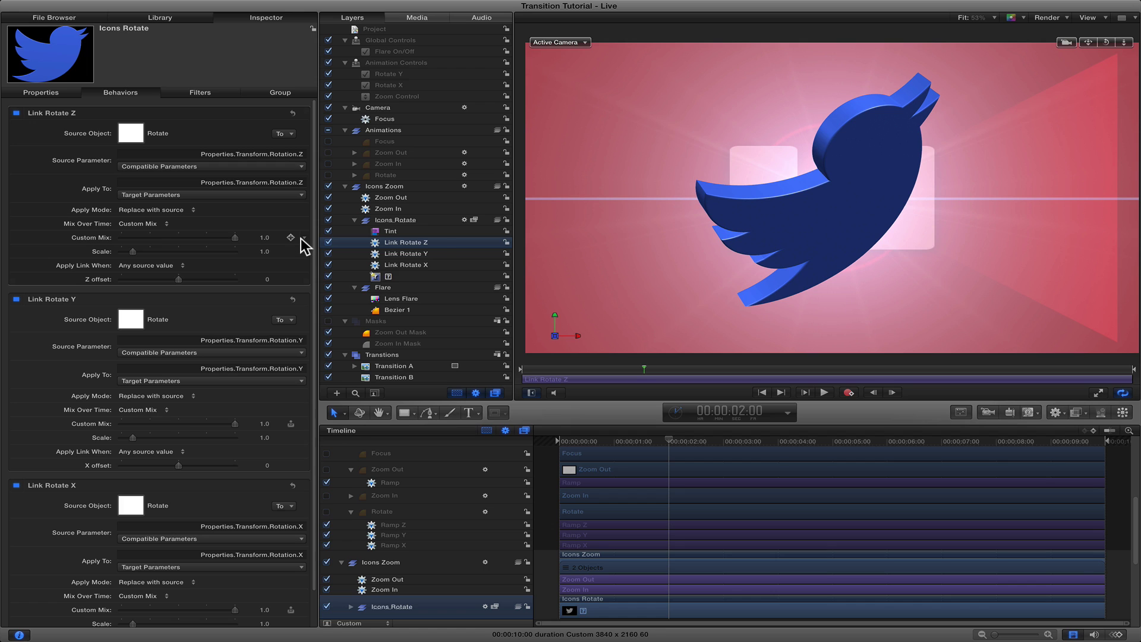
{"action": "left_click", "coordinate": [304, 239]}
{"action": "mouse_move", "coordinate": [370, 350]}
{"action": "mouse_move", "coordinate": [480, 363]}
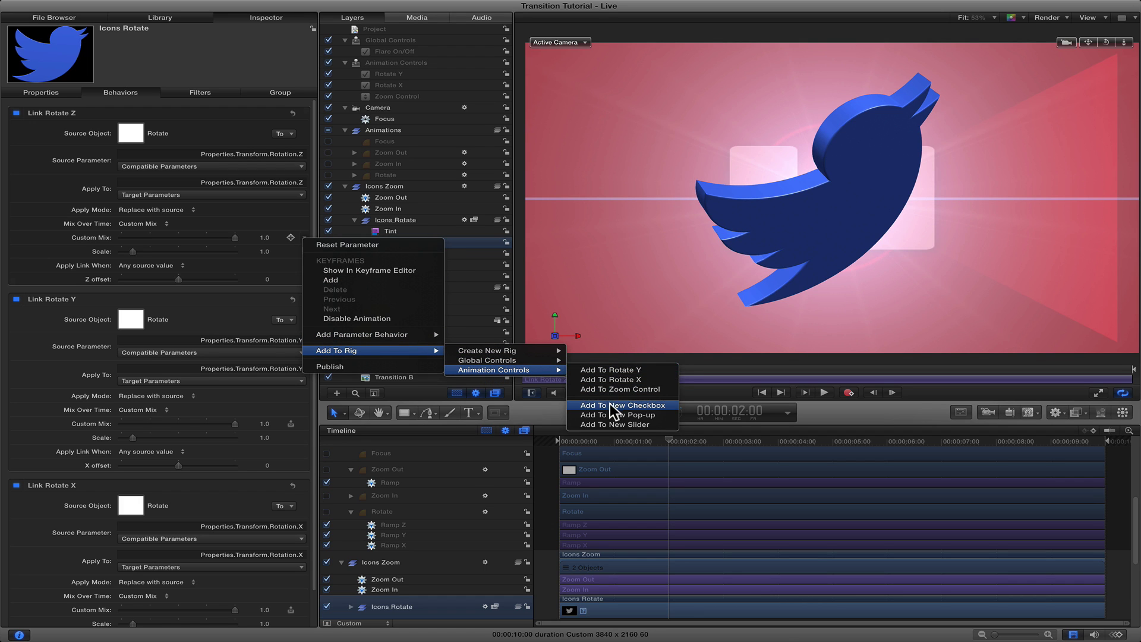
{"action": "left_click", "coordinate": [610, 404]}
Rename the new Link Rotate Z checkbox in the Animation Controls rig as Rotate Z.
{"action": "double_click", "coordinate": [393, 74]}
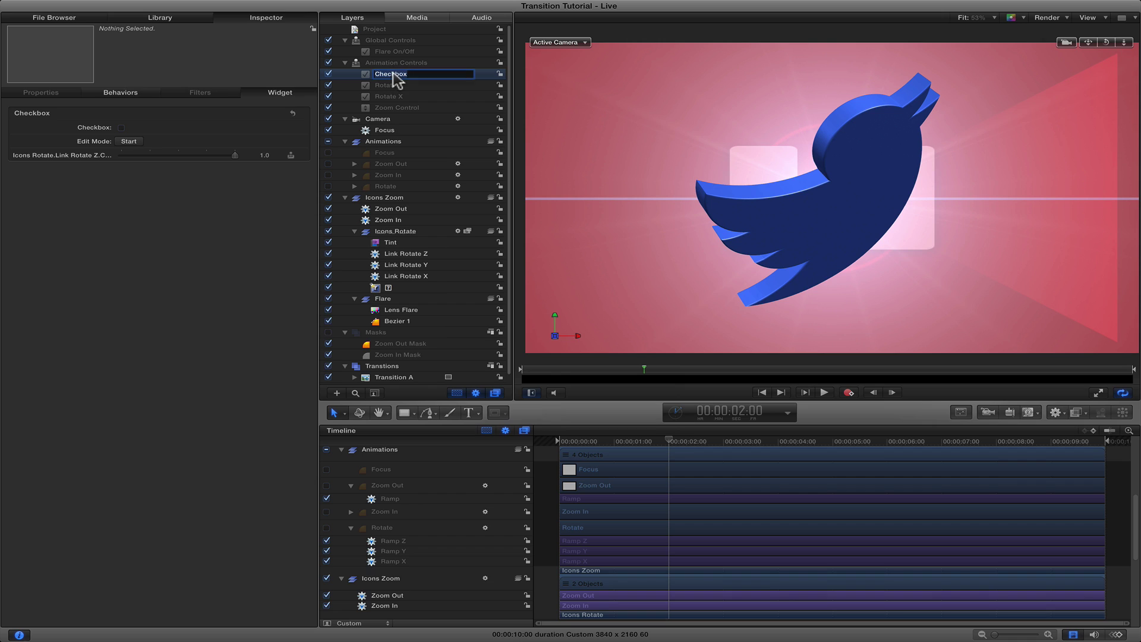
{"action": "type", "text": "Rotste"}
{"action": "key", "text": "BackSpace"}
{"action": "key", "text": "BackSpace"}
{"action": "key", "text": "BackSpace"}
{"action": "key", "text": "BackSpace"}
{"action": "key", "text": "BackSpace"}
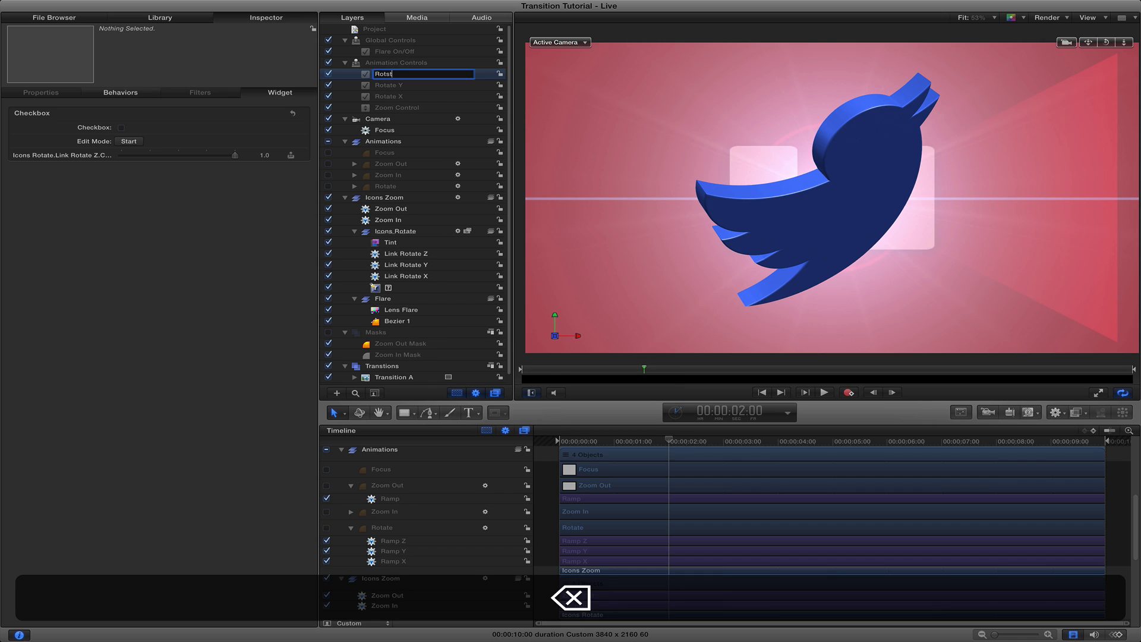
{"action": "type", "text": "tate Z"}
{"action": "key", "text": "Return"}
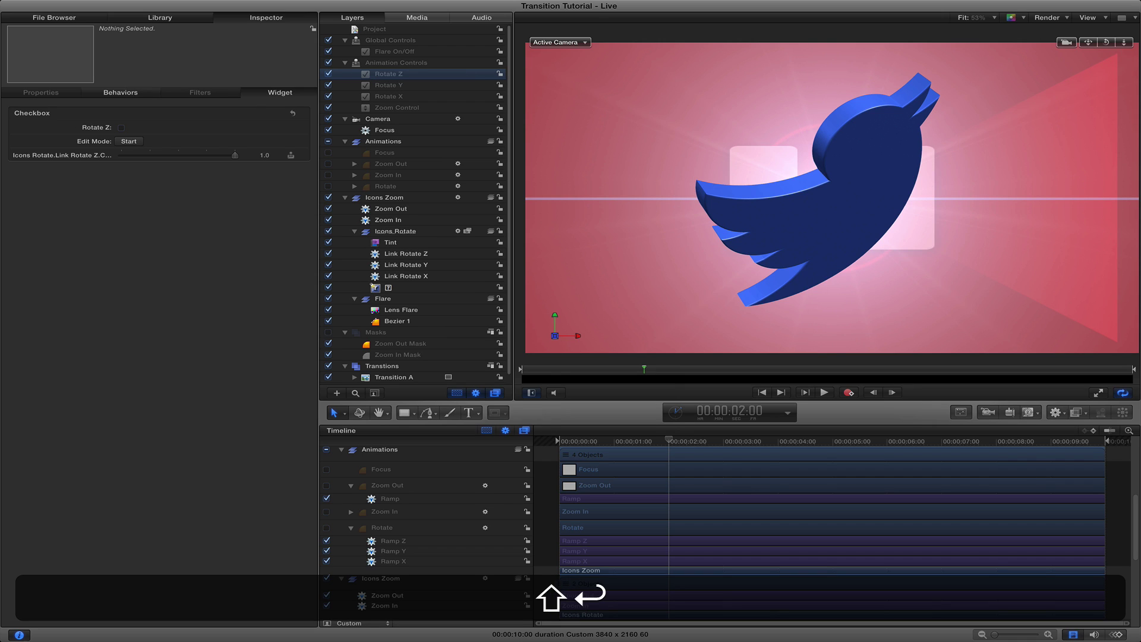
Set Link Rotate Z's Custom Mix to 0 for the unchecked state and turn the Rotate Z checkbox on.
{"action": "double_click", "coordinate": [265, 155]}
{"action": "type", "text": "0"}
{"action": "key", "text": "Return"}
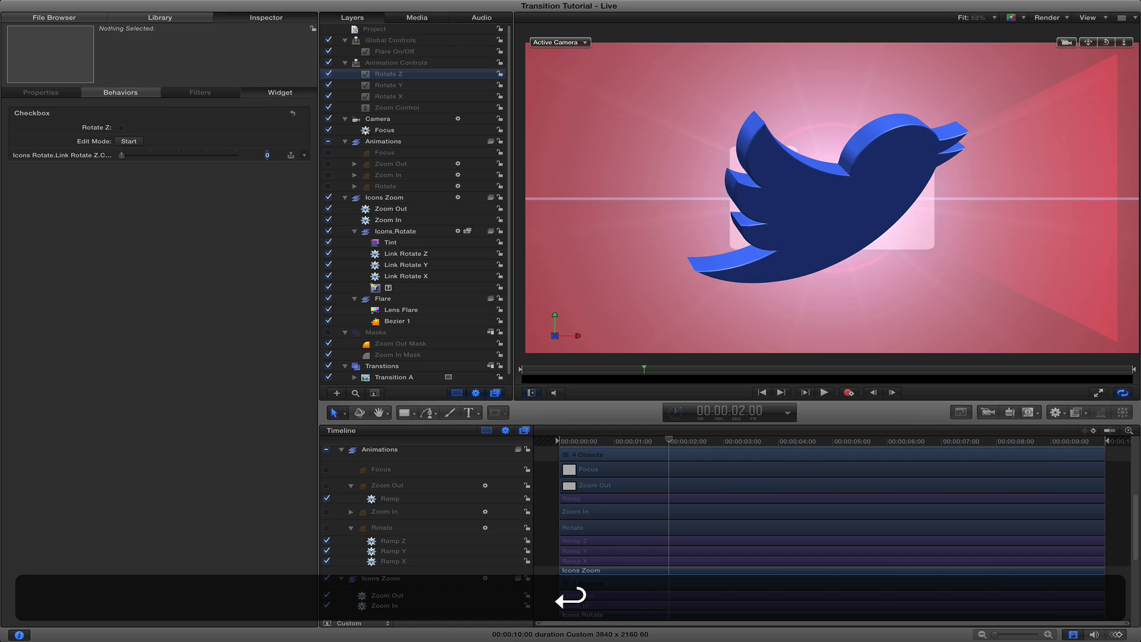
{"action": "left_click", "coordinate": [121, 127]}
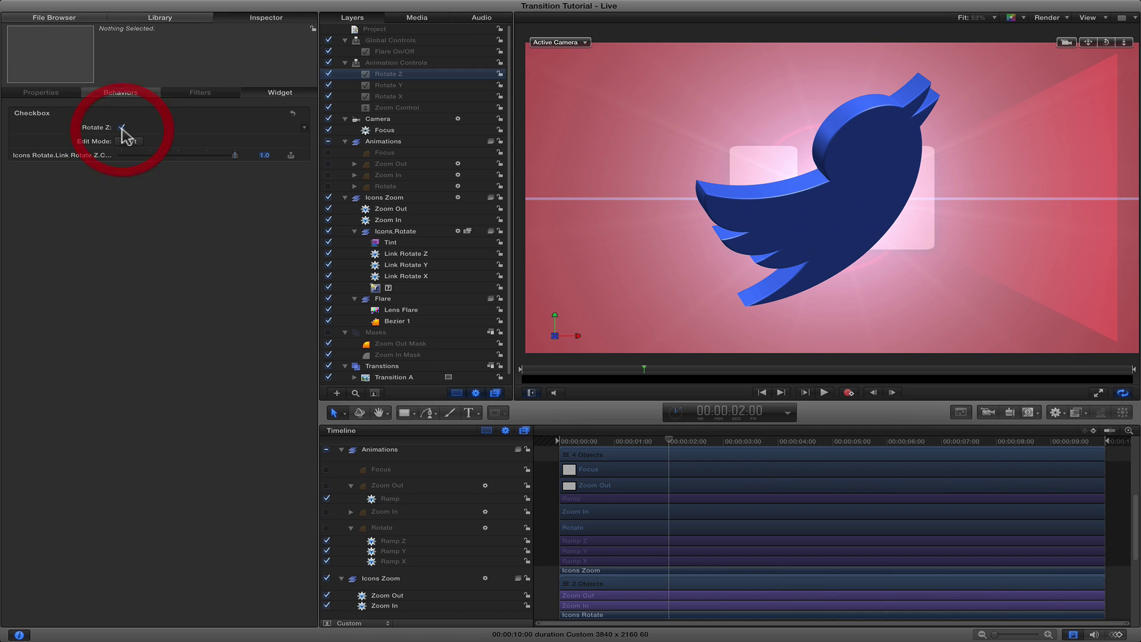
Publish the Rotate Z checkbox and check the project's published parameters.
{"action": "left_click", "coordinate": [304, 129]}
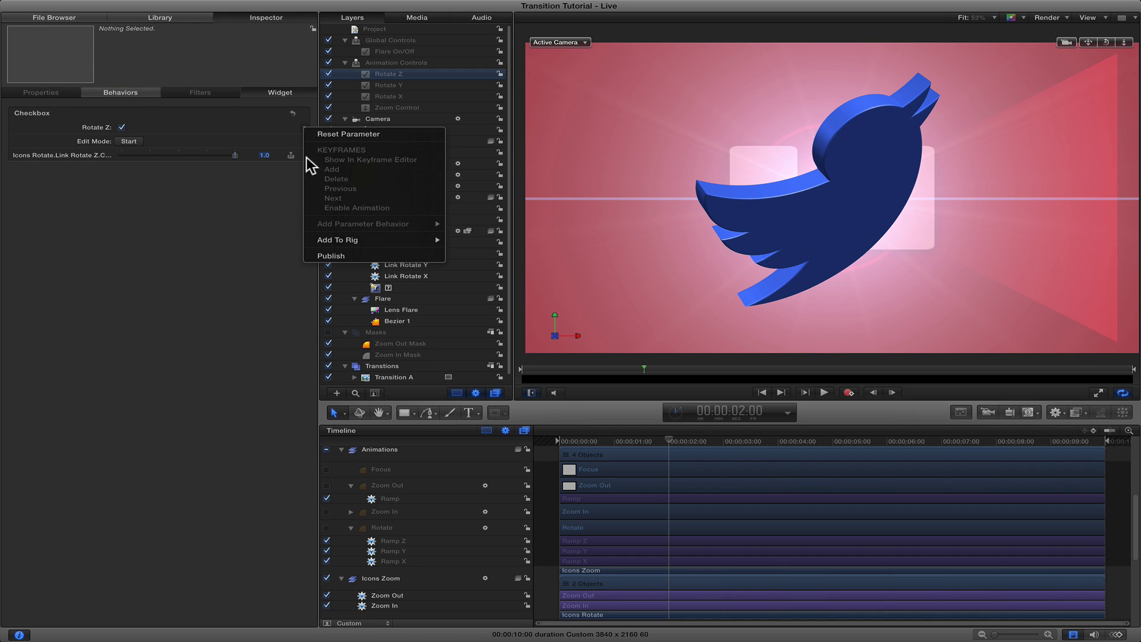
{"action": "left_click", "coordinate": [334, 256]}
{"action": "left_click", "coordinate": [377, 29]}
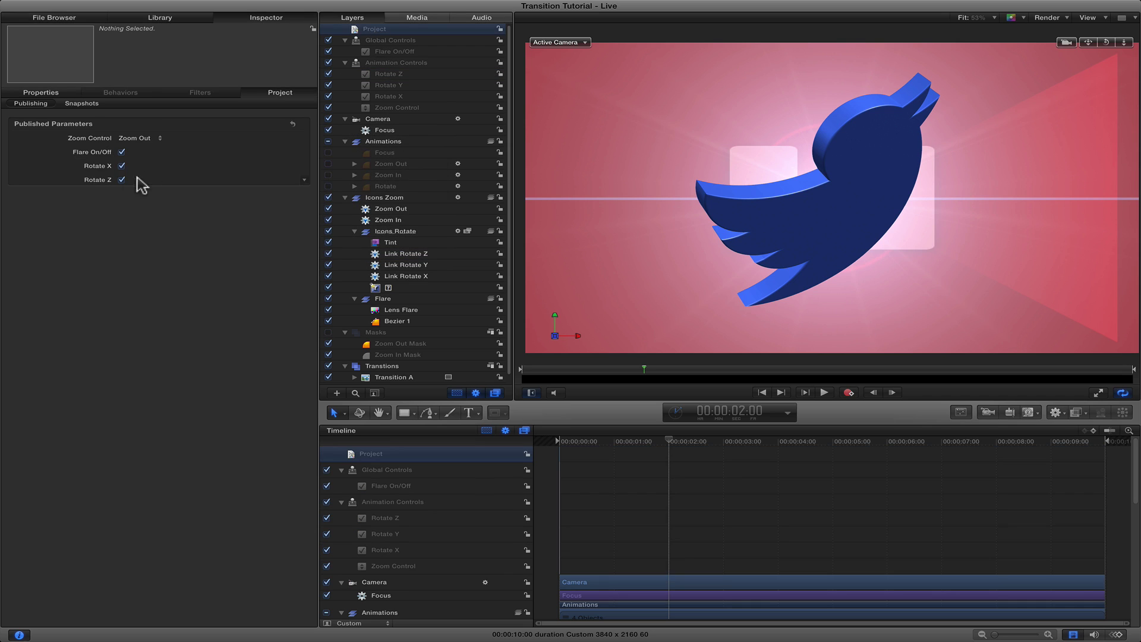
Publish the Rotate Y checkbox and move it above Rotate Z in the project's published parameters.
{"action": "left_click", "coordinate": [394, 85]}
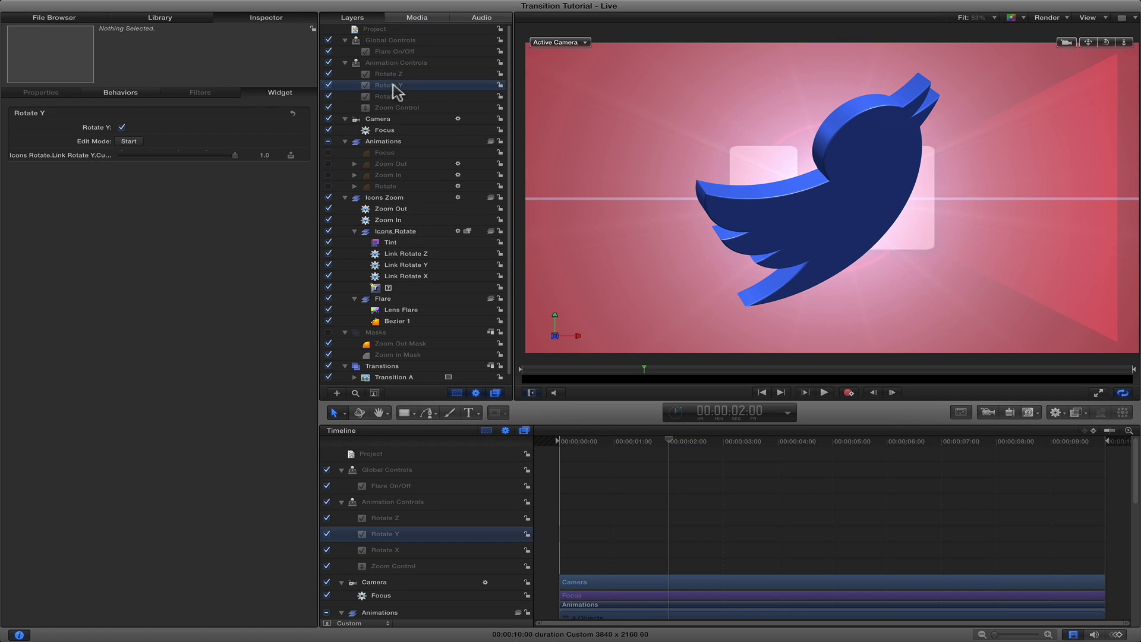
{"action": "left_click", "coordinate": [306, 127]}
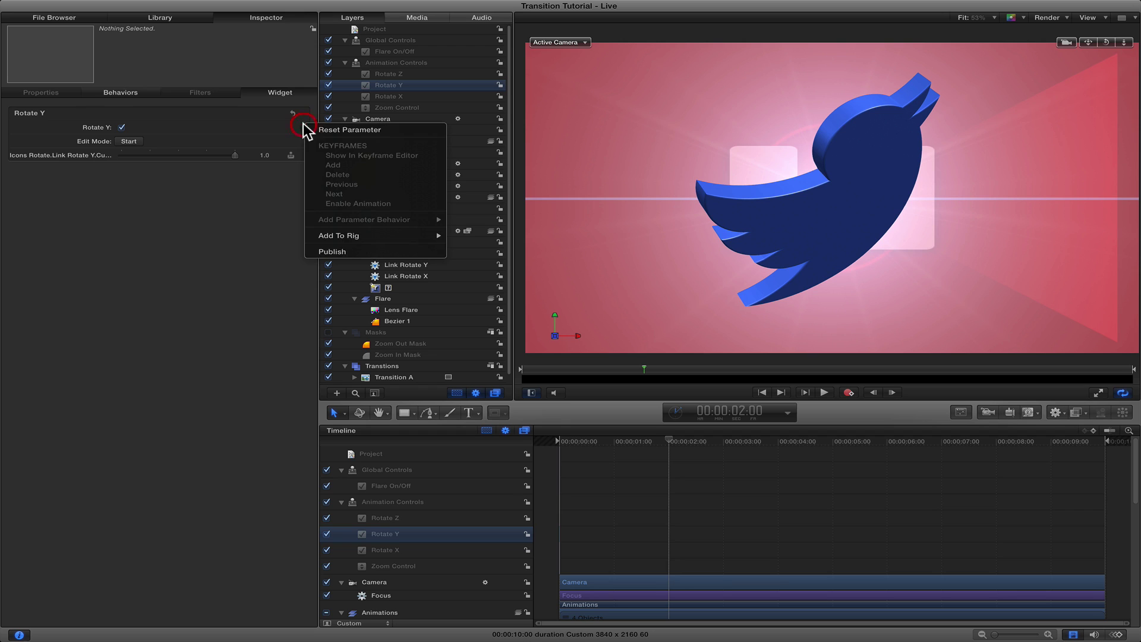
{"action": "left_click", "coordinate": [339, 255]}
{"action": "left_click", "coordinate": [381, 30]}
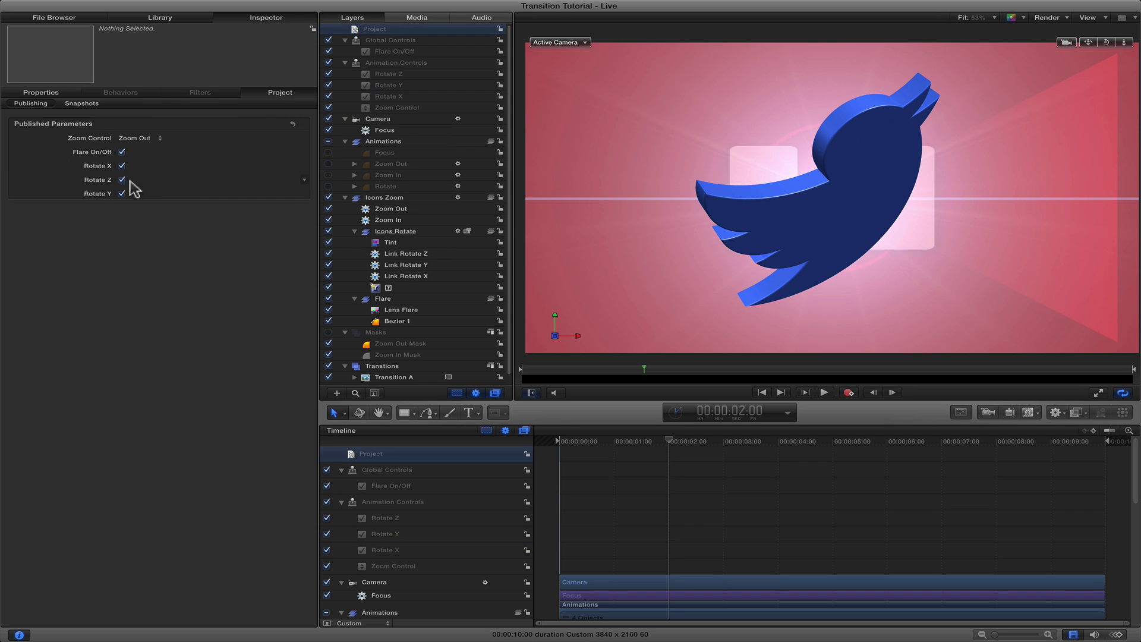
{"action": "mouse_move", "coordinate": [96, 194]}
{"action": "left_mouse_down"}
{"action": "mouse_move", "coordinate": [95, 171]}
{"action": "mouse_move", "coordinate": [96, 188]}
{"action": "left_mouse_up"}
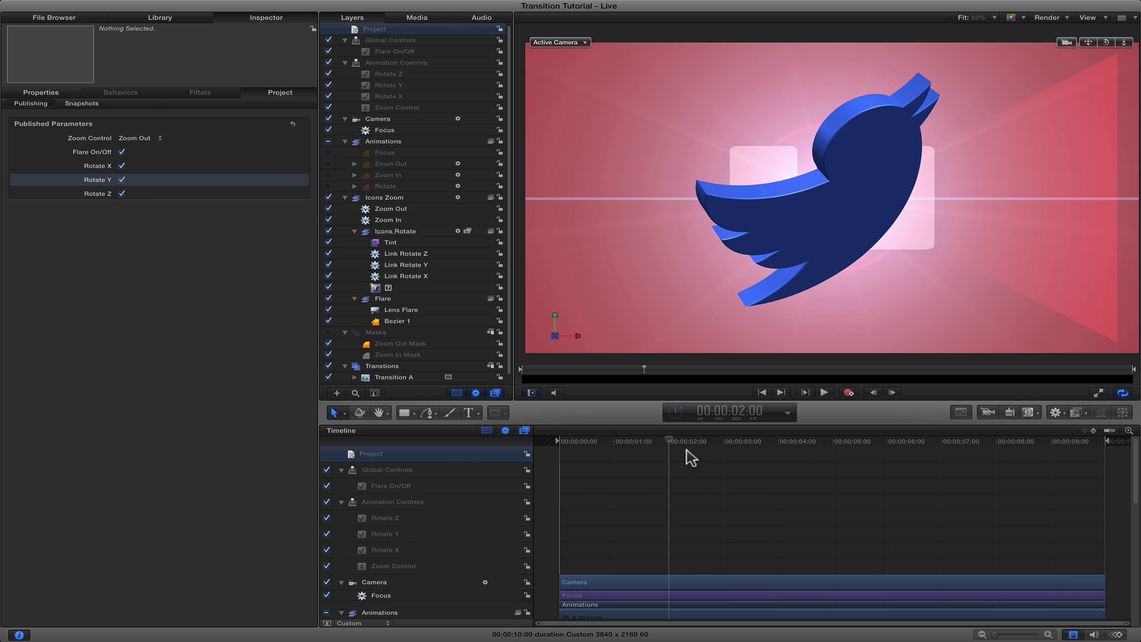
Test the published Rotate X, Rotate Y and Rotate Z checkboxes by switching each off and back on at different points of the animation.
{"action": "left_click_drag", "start_coordinate": [668, 441], "coordinate": [811, 457]}
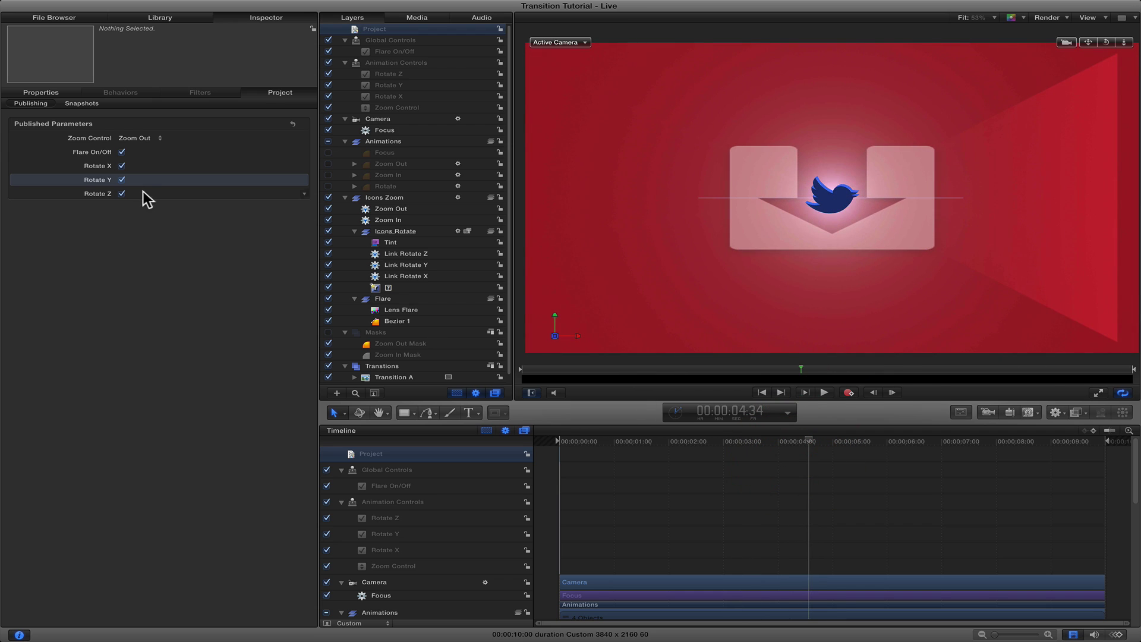
{"action": "left_click", "coordinate": [122, 181]}
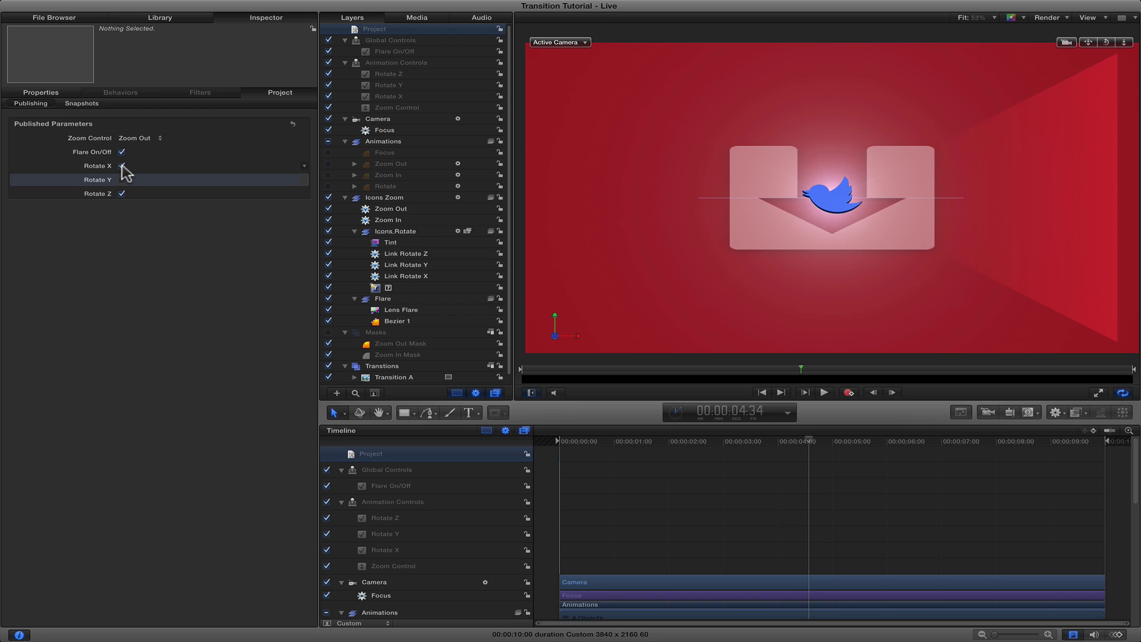
{"action": "left_click", "coordinate": [121, 166]}
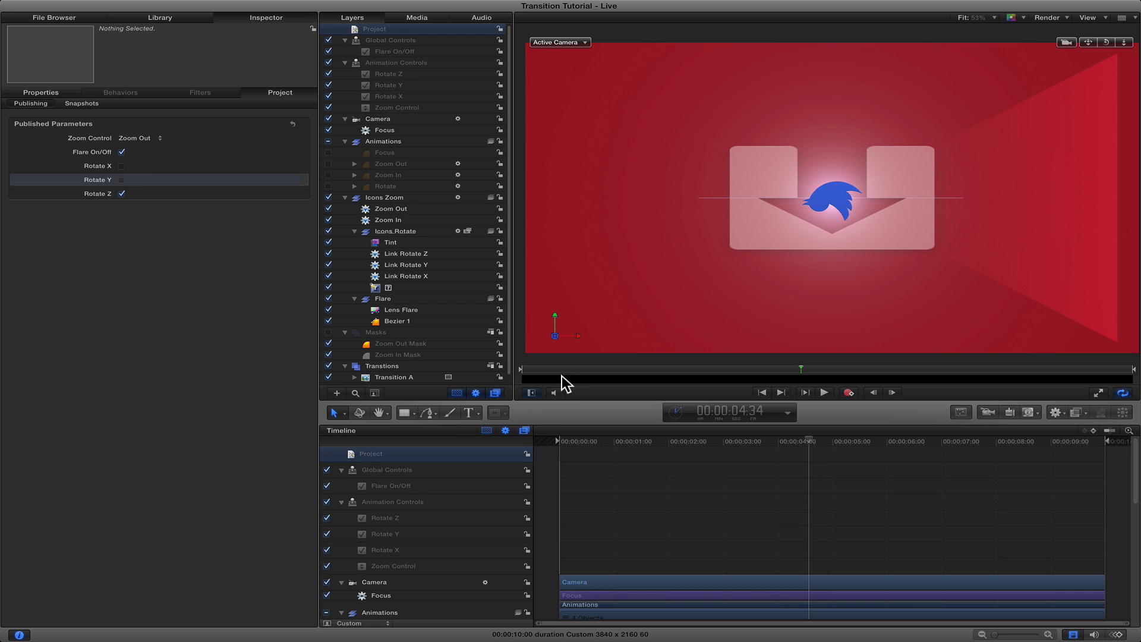
{"action": "left_click_drag", "start_coordinate": [730, 444], "coordinate": [694, 463]}
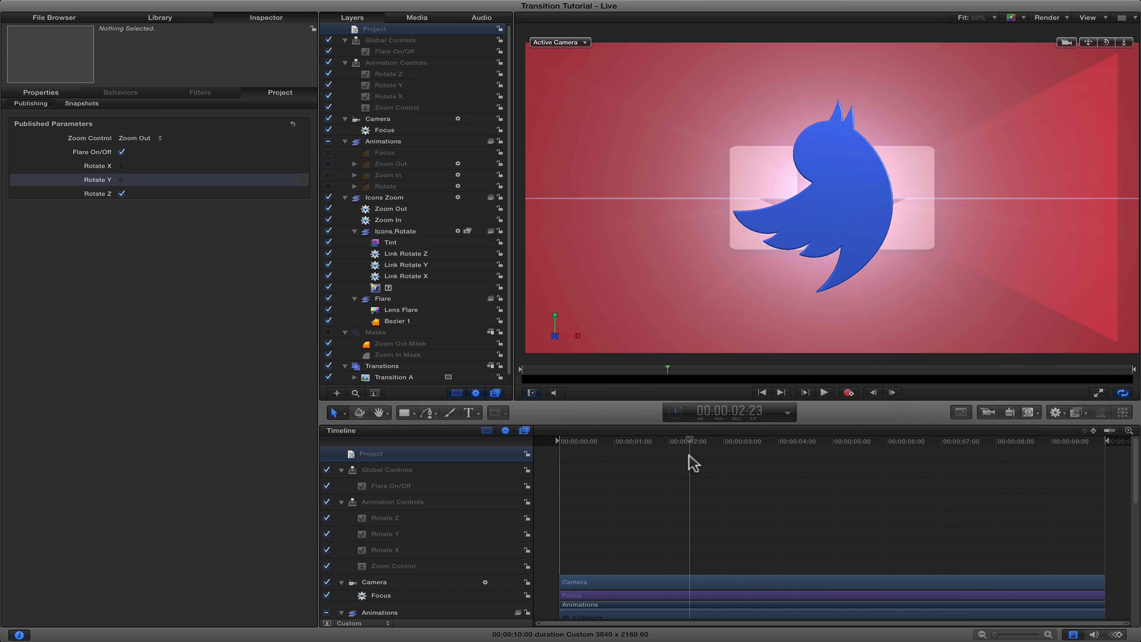
{"action": "left_click", "coordinate": [122, 194]}
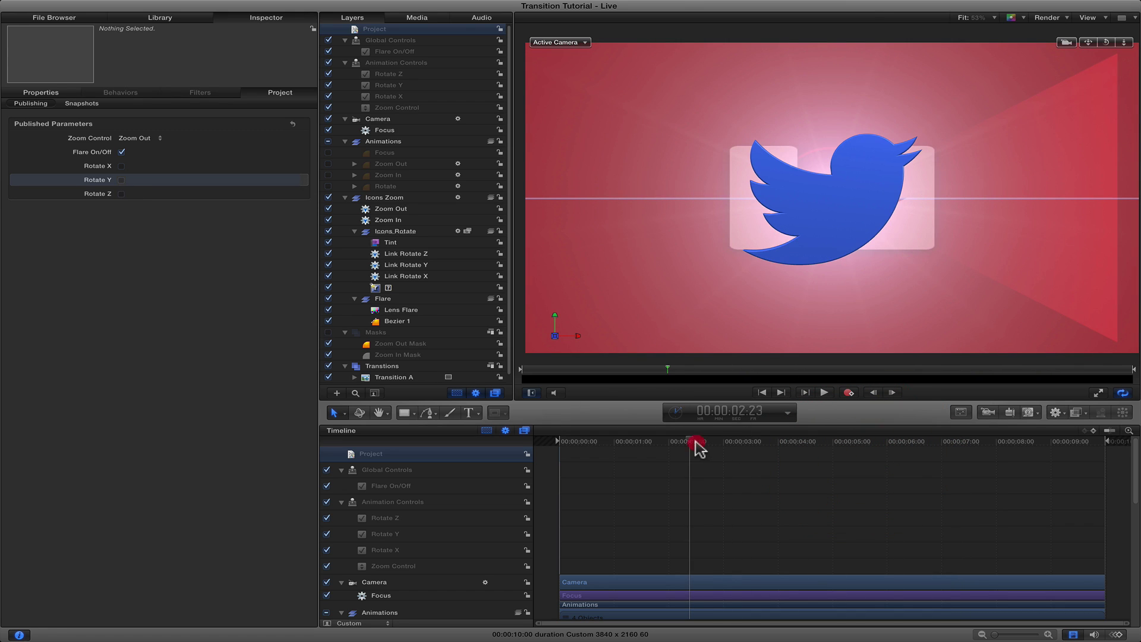
{"action": "left_click_drag", "start_coordinate": [693, 448], "coordinate": [870, 450]}
{"action": "left_click", "coordinate": [122, 166]}
{"action": "left_click", "coordinate": [121, 180]}
{"action": "left_click", "coordinate": [122, 193]}
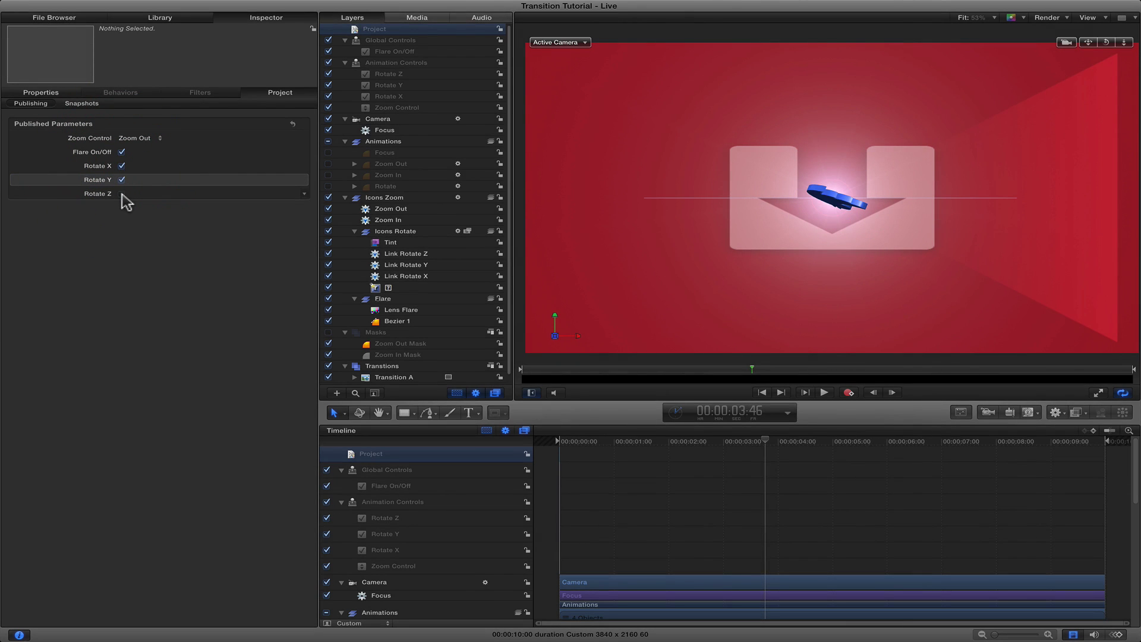
{"action": "left_click_drag", "start_coordinate": [767, 440], "coordinate": [805, 472]}
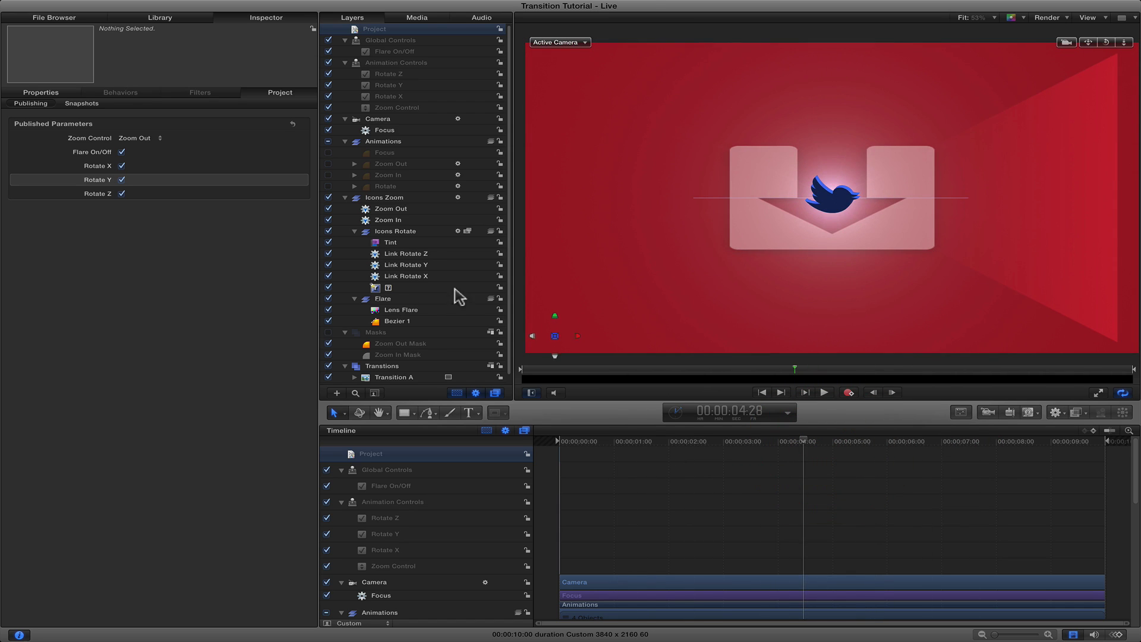
Rename the bird icon's text layer in the Icons Rotate group as Twitter.
{"action": "left_click", "coordinate": [414, 289]}
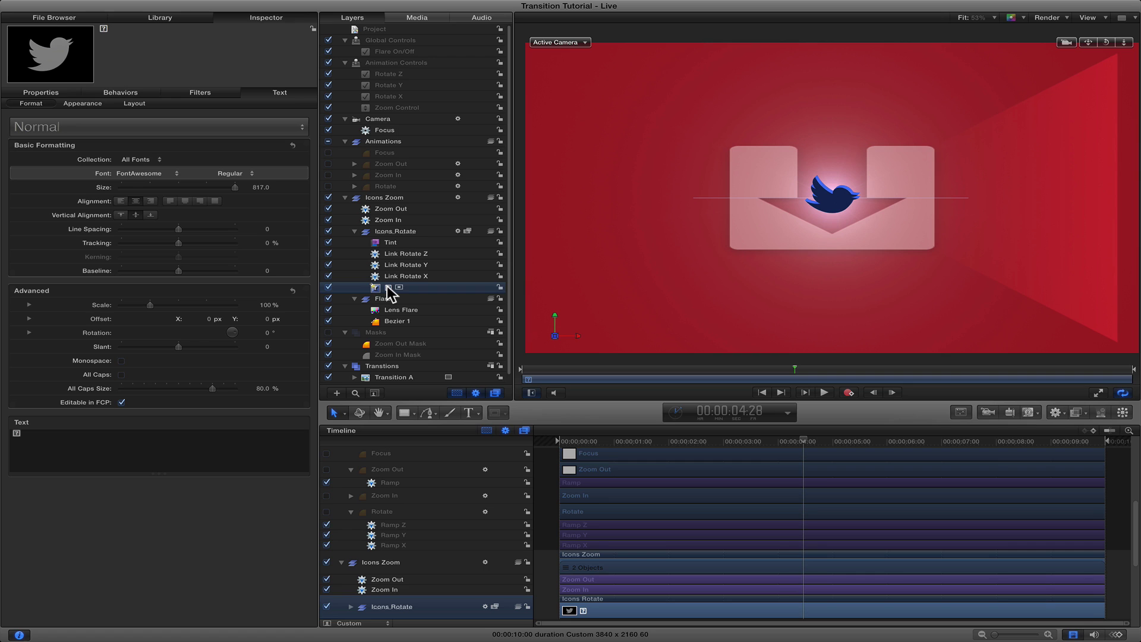
{"action": "double_click", "coordinate": [388, 289]}
{"action": "key", "text": "BackSpace"}
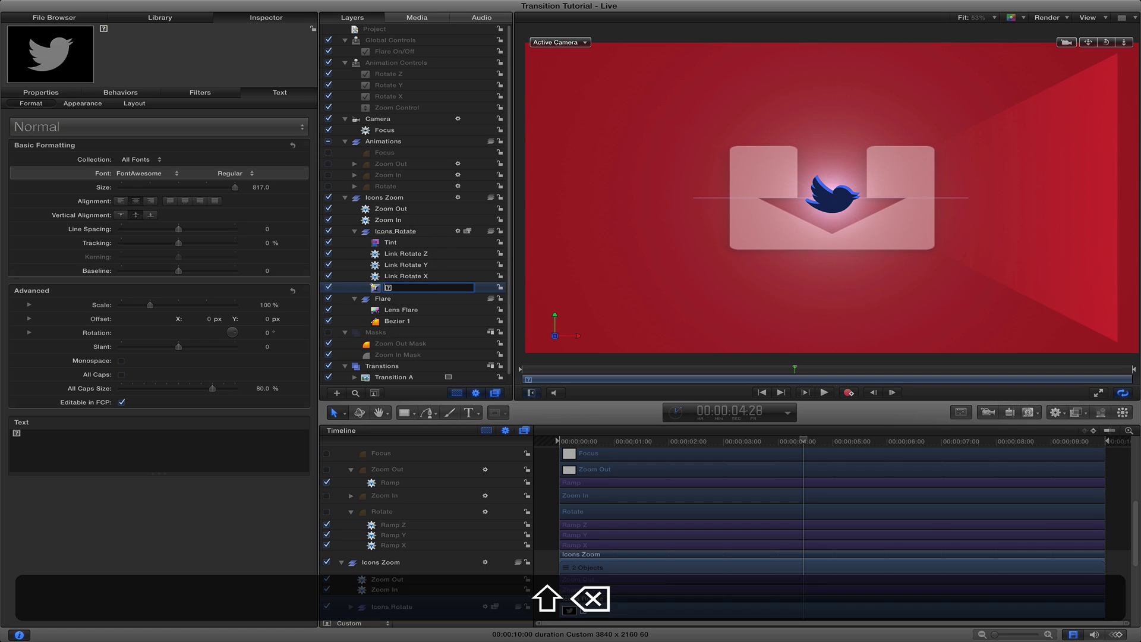
{"action": "type", "text": "T"}
{"action": "key", "text": "Delete"}
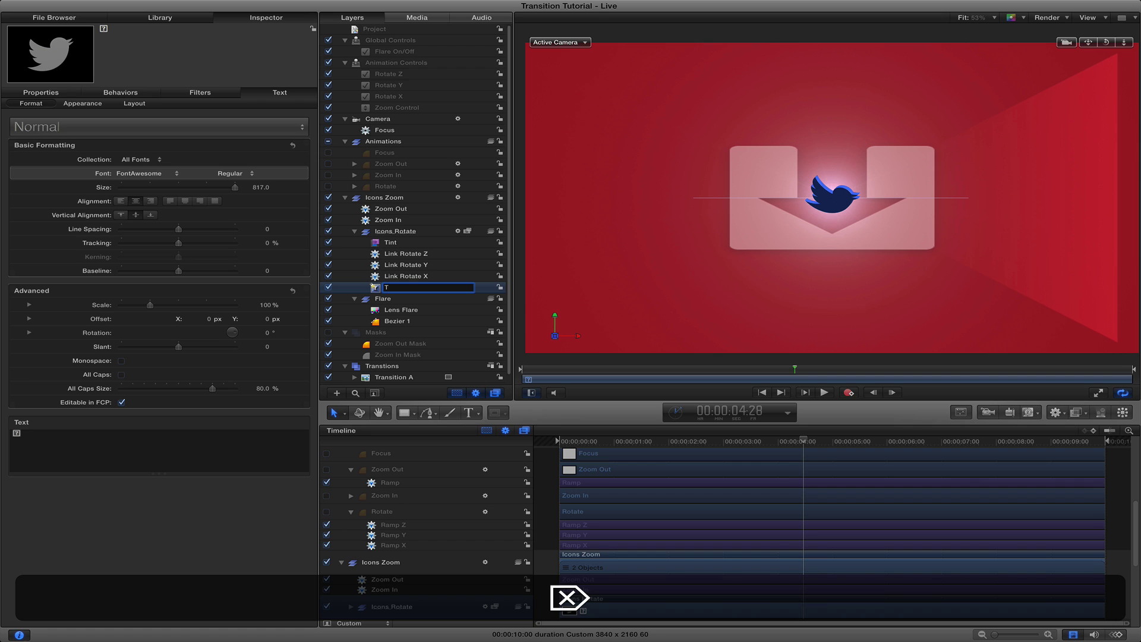
{"action": "type", "text": "witter"}
{"action": "key", "text": "Return"}
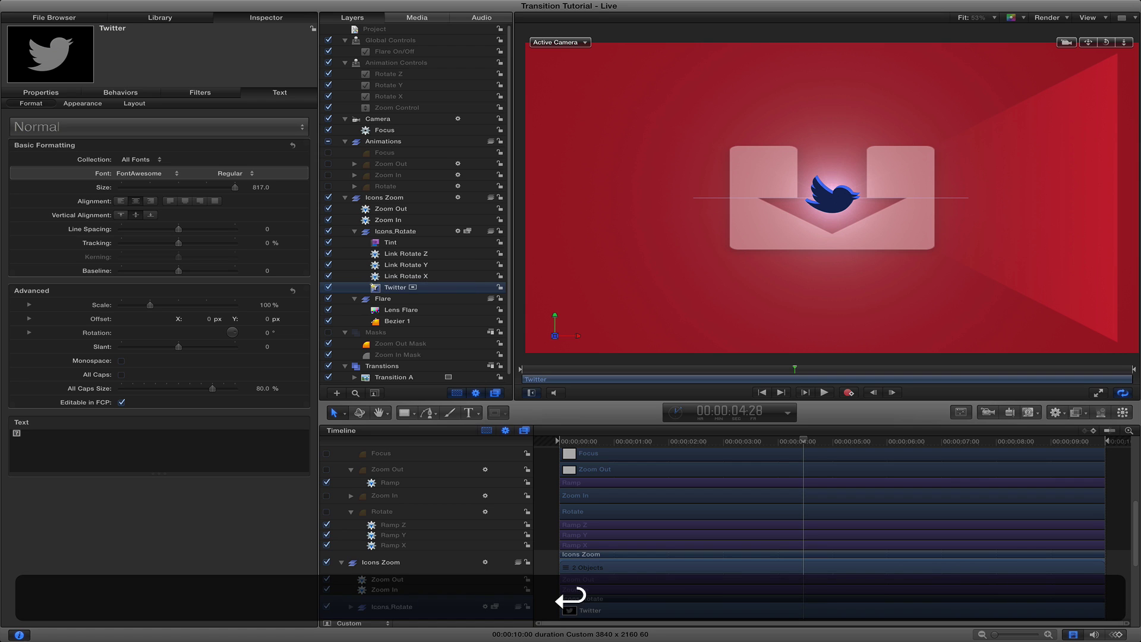
Set the Twitter layer's overall scale to 0% in its transform properties.
{"action": "left_click", "coordinate": [35, 92]}
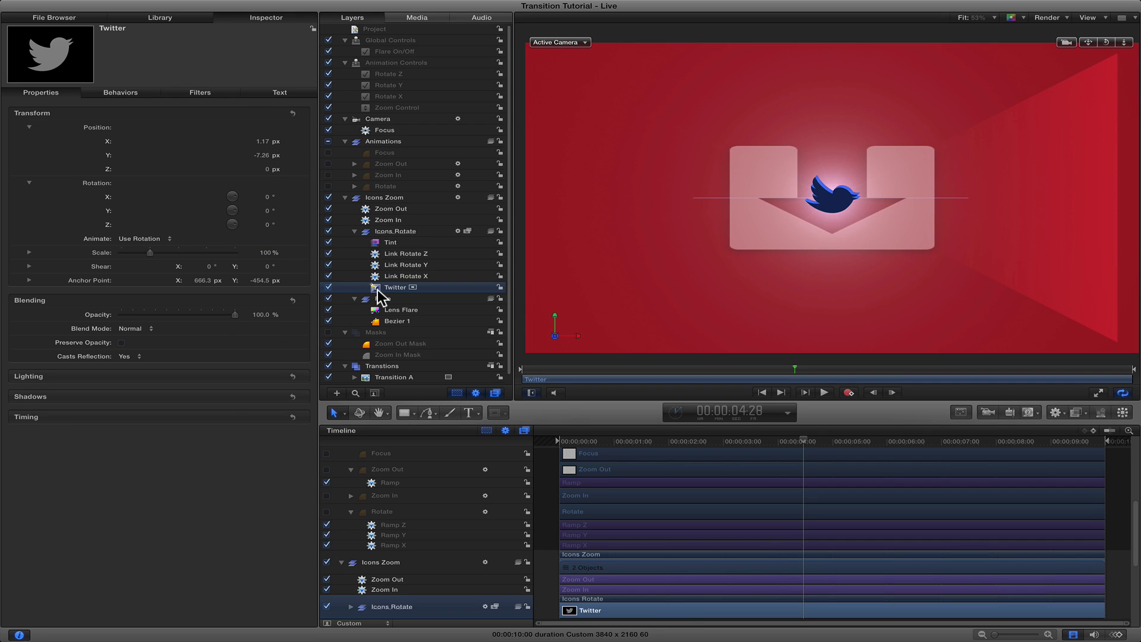
{"action": "left_click", "coordinate": [273, 94]}
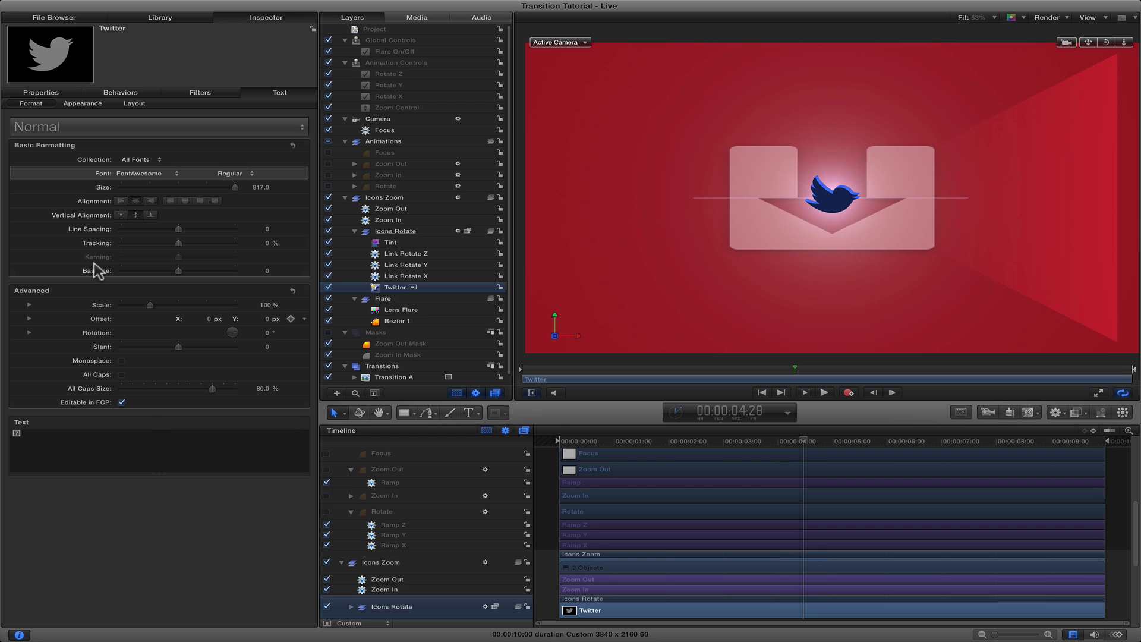
{"action": "left_click", "coordinate": [37, 93]}
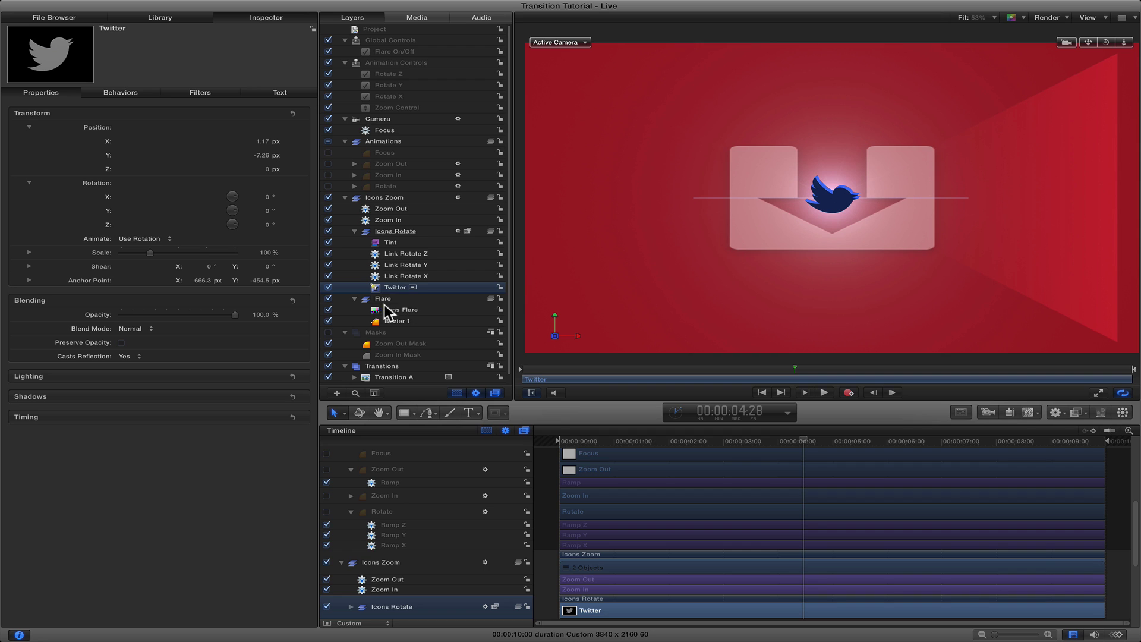
{"action": "left_click", "coordinate": [267, 255]}
{"action": "type", "text": "0"}
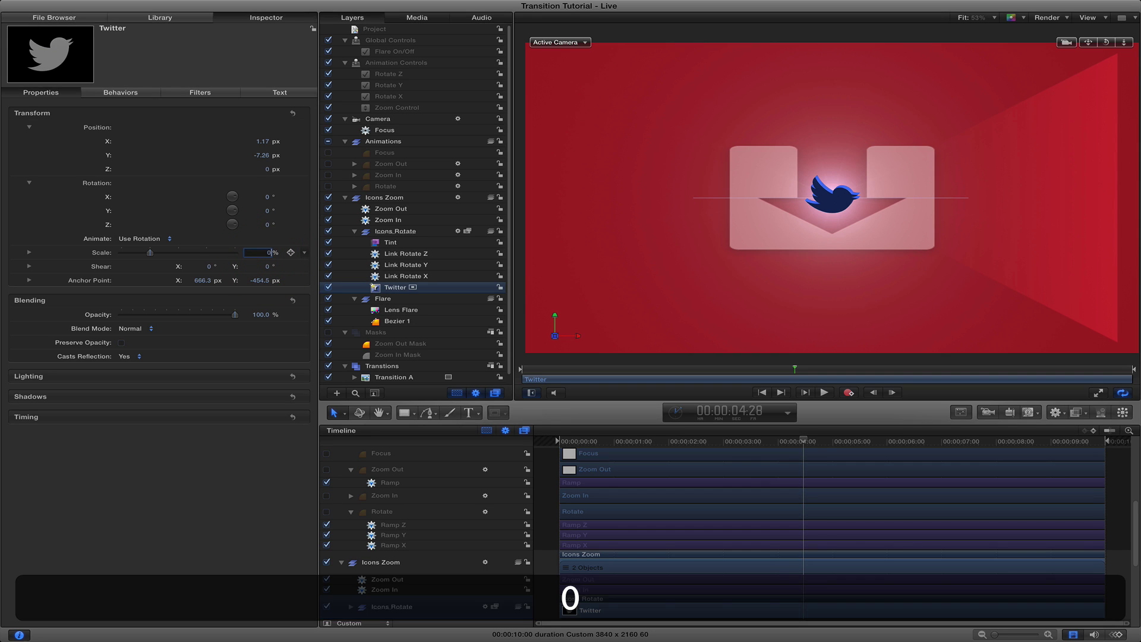
{"action": "key", "text": "Return"}
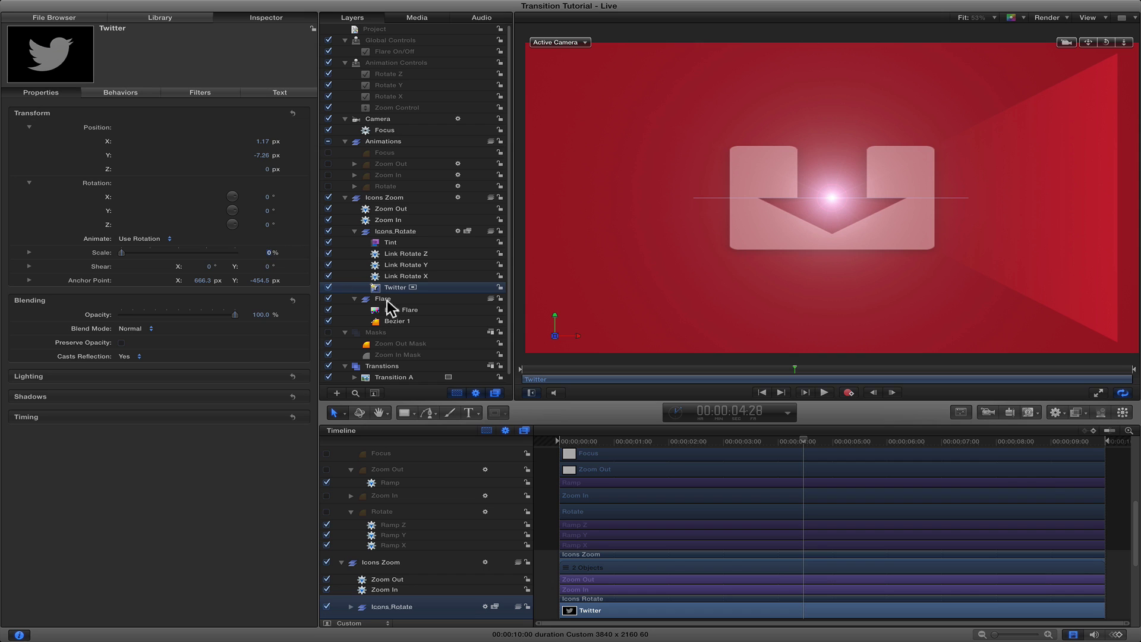
Duplicate the Twitter layer in the Icons Rotate group and rename the copy as Facebook.
{"action": "key", "text": "super+d"}
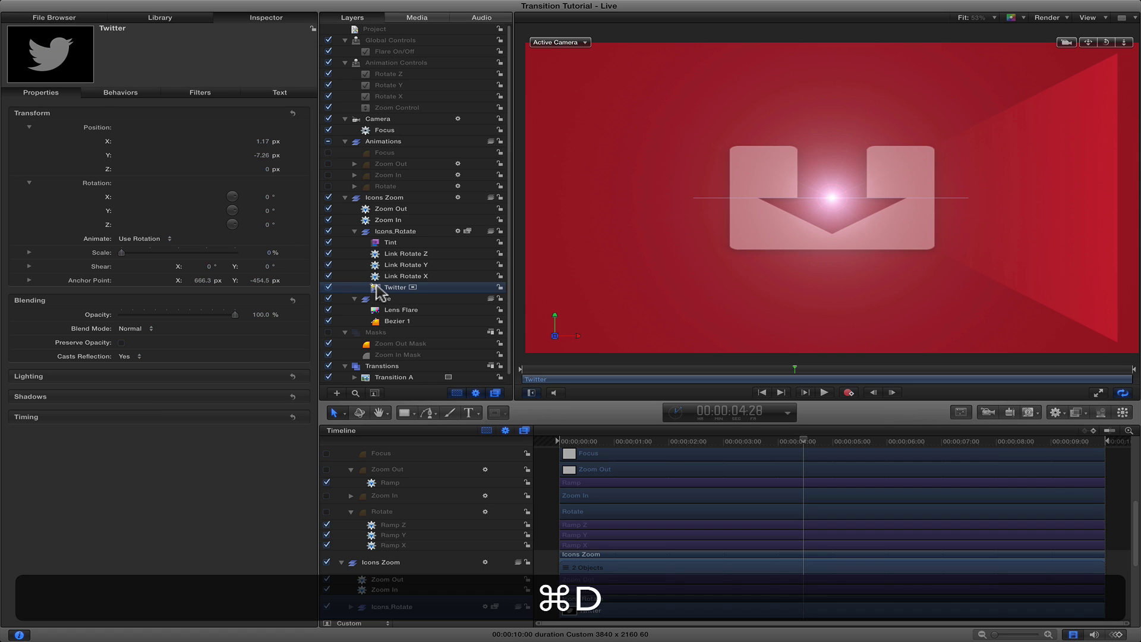
{"action": "double_click", "coordinate": [414, 288]}
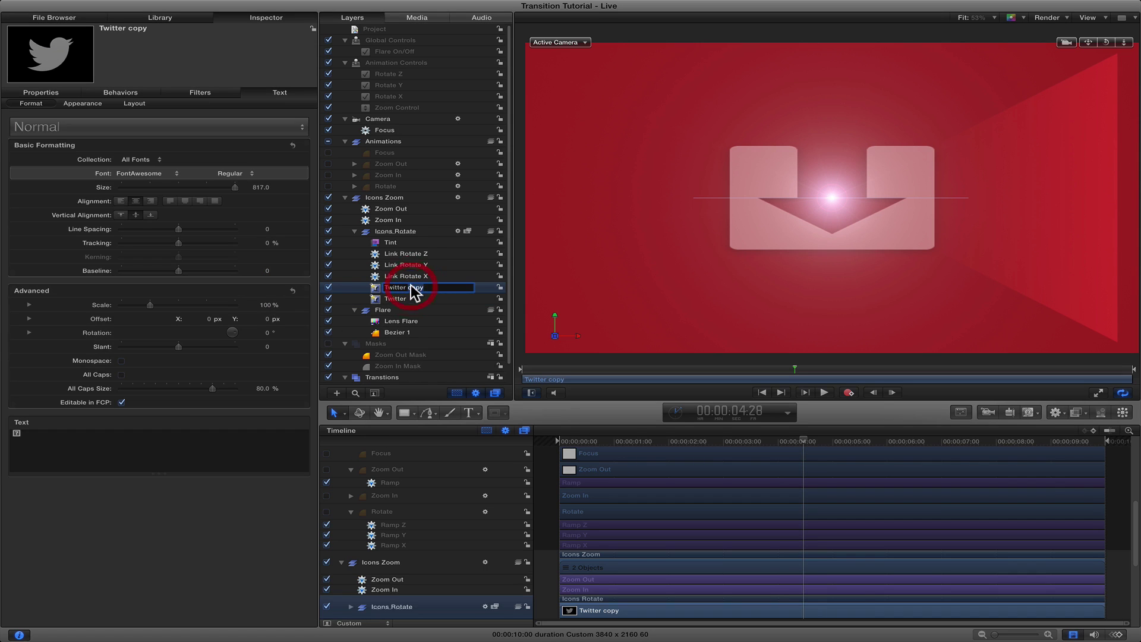
{"action": "key", "text": "BackSpace"}
{"action": "key", "text": "BackSpace"}
{"action": "key", "text": "BackSpace"}
{"action": "key", "text": "BackSpace"}
{"action": "key", "text": "BackSpace"}
{"action": "key", "text": "BackSpace"}
{"action": "key", "text": "BackSpace"}
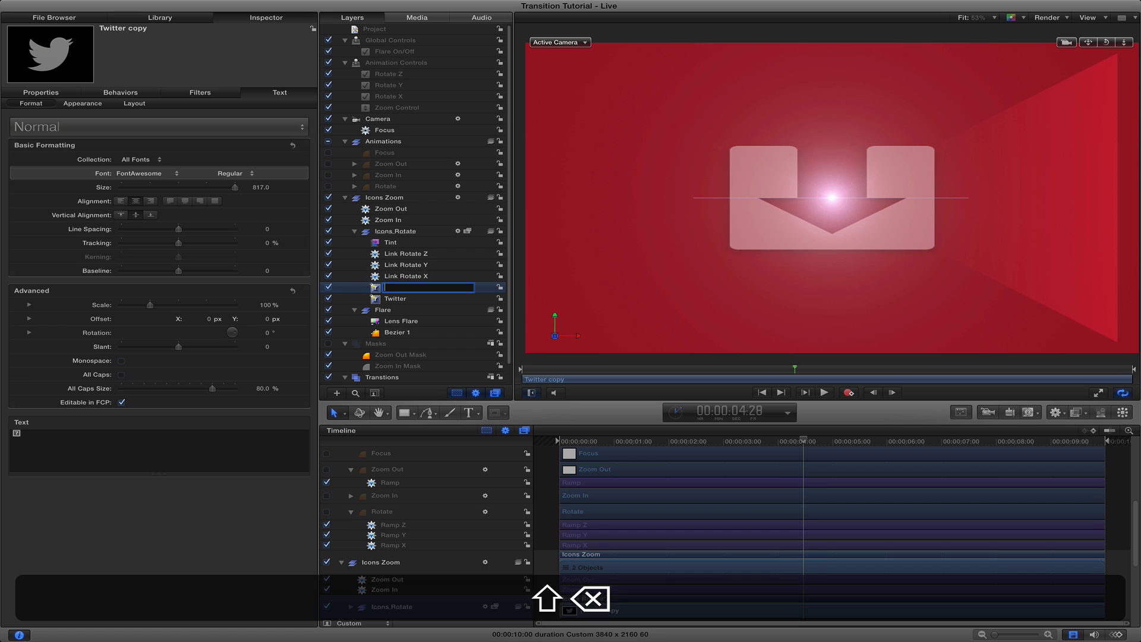
{"action": "type", "text": "Facebook"}
{"action": "key", "text": "Return"}
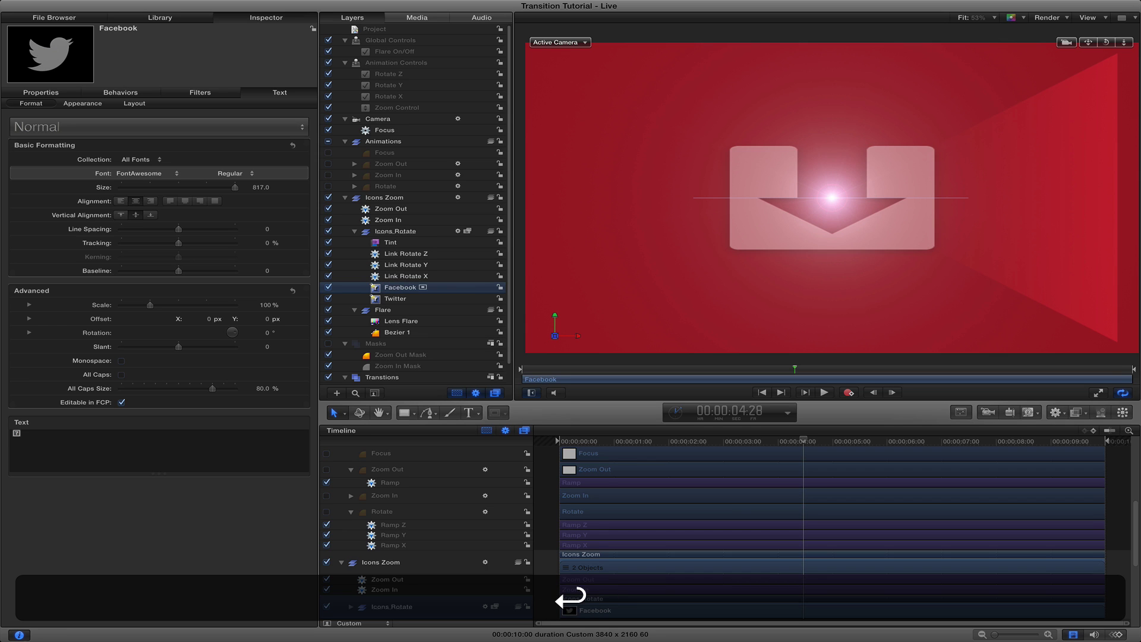
Switch to Safari and examine the Font Awesome Cheatsheet's web address and its list of available icons.
{"action": "key", "text": "super+Tab"}
{"action": "key", "text": "super+Tab"}
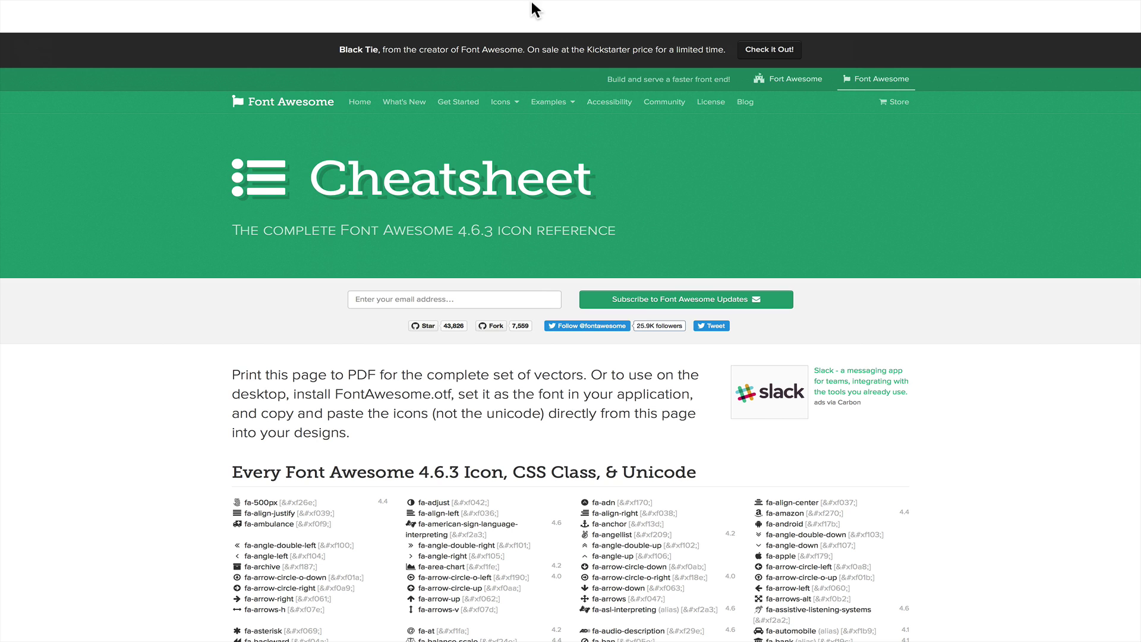
{"action": "mouse_move", "coordinate": [536, 3]}
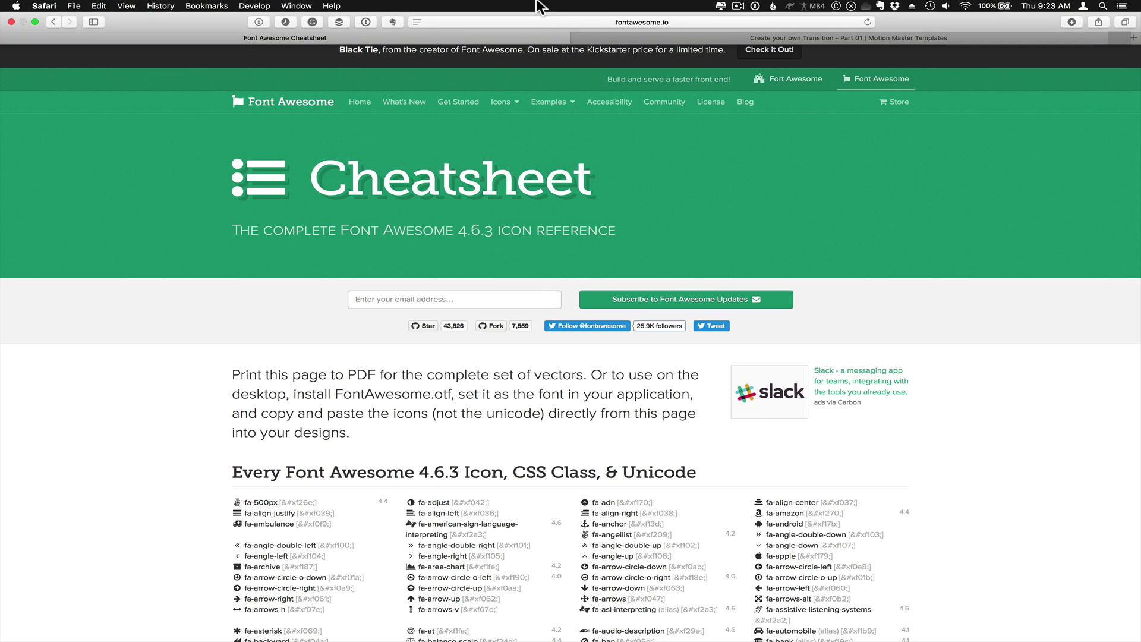
{"action": "left_click", "coordinate": [573, 22]}
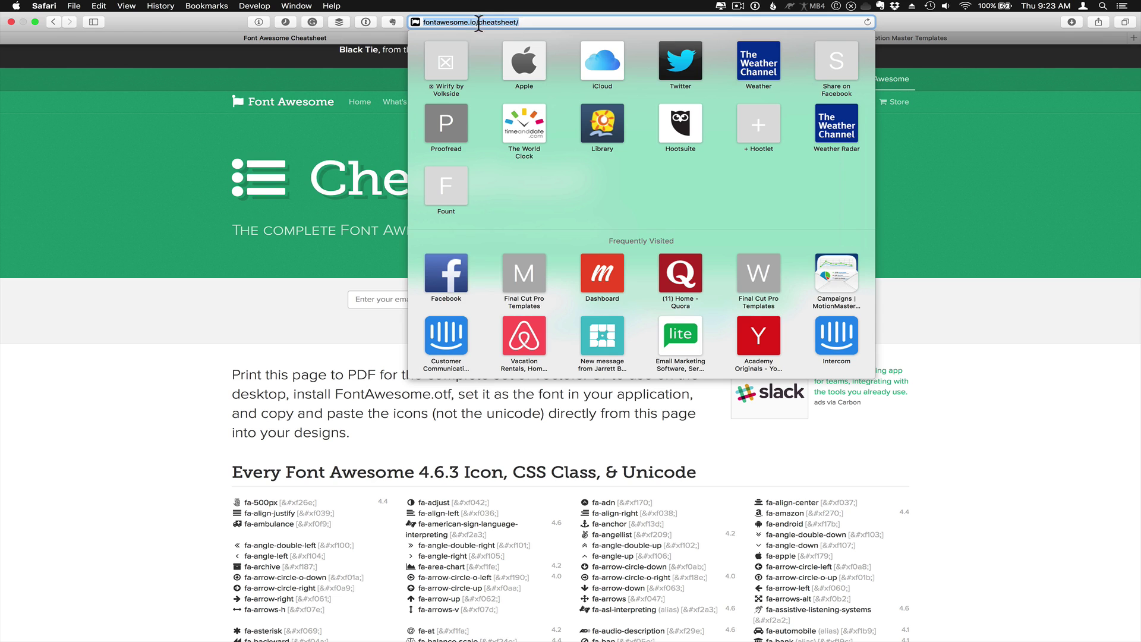
{"action": "left_click", "coordinate": [384, 120]}
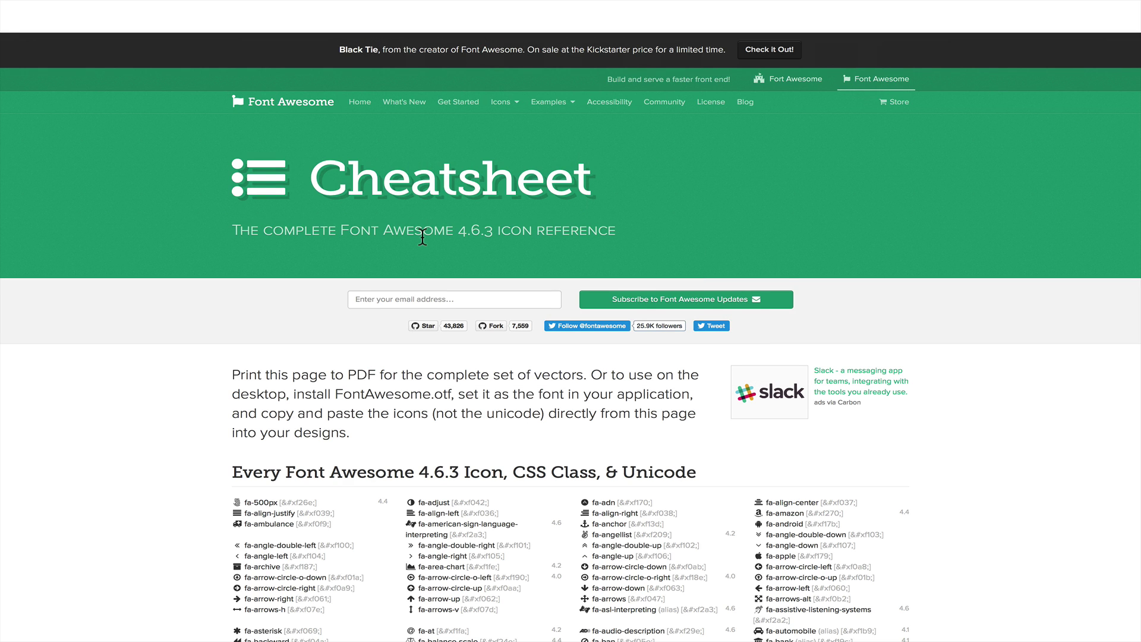
{"action": "scroll", "coordinate": [422, 237], "scroll_direction": "down", "scroll_amount": 5}
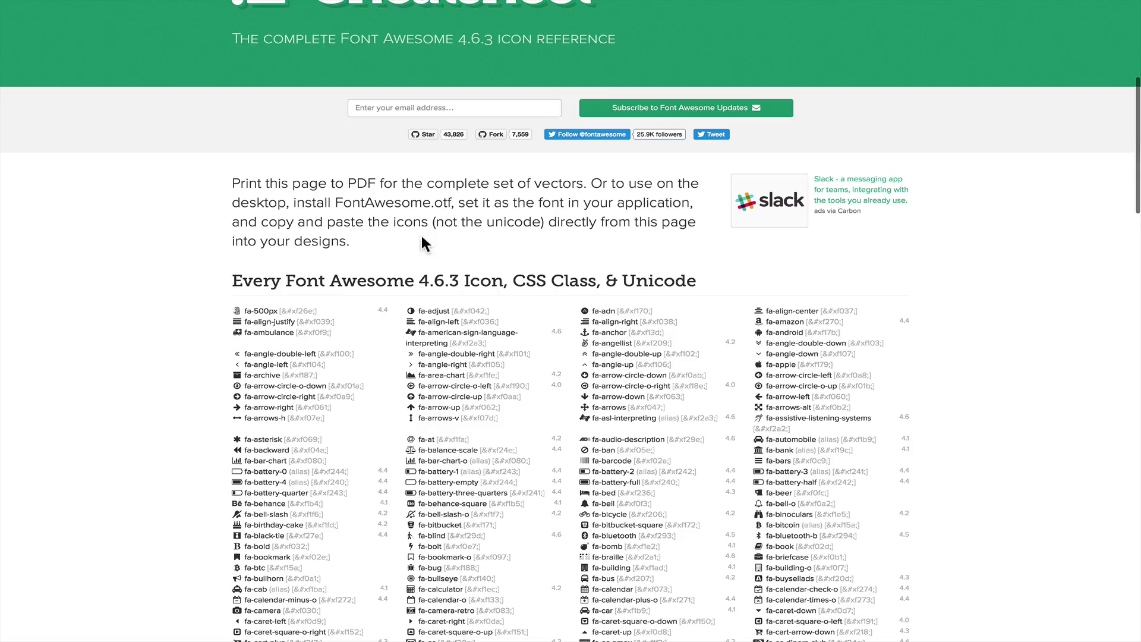
{"action": "scroll", "coordinate": [178, 389], "scroll_direction": "down", "scroll_amount": 12}
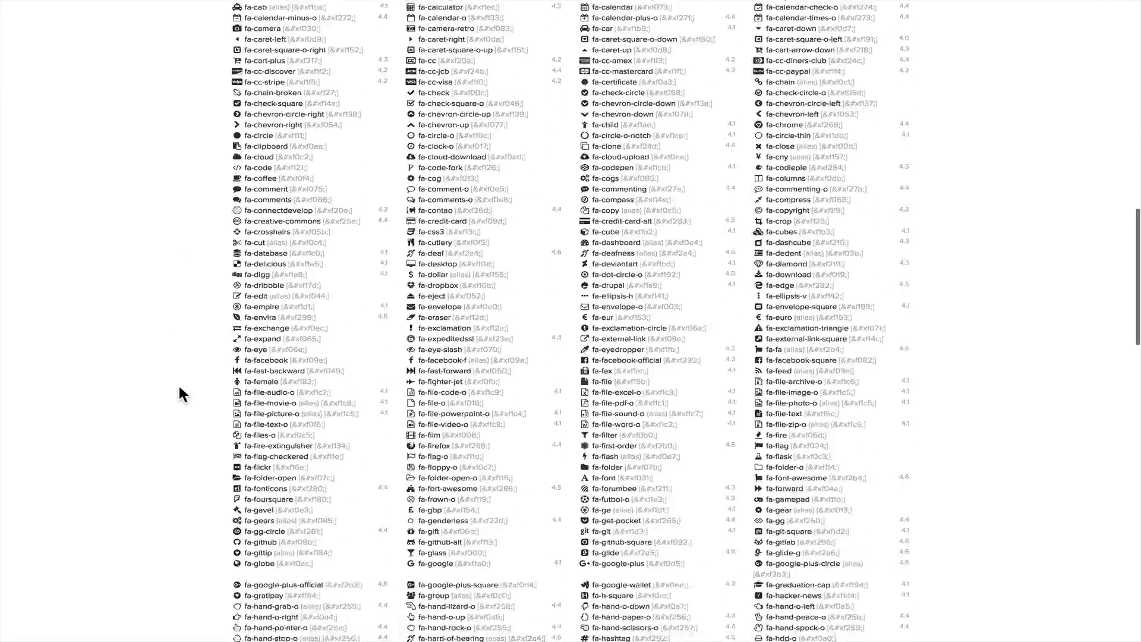
{"action": "scroll", "coordinate": [180, 390], "scroll_direction": "down", "scroll_amount": 20}
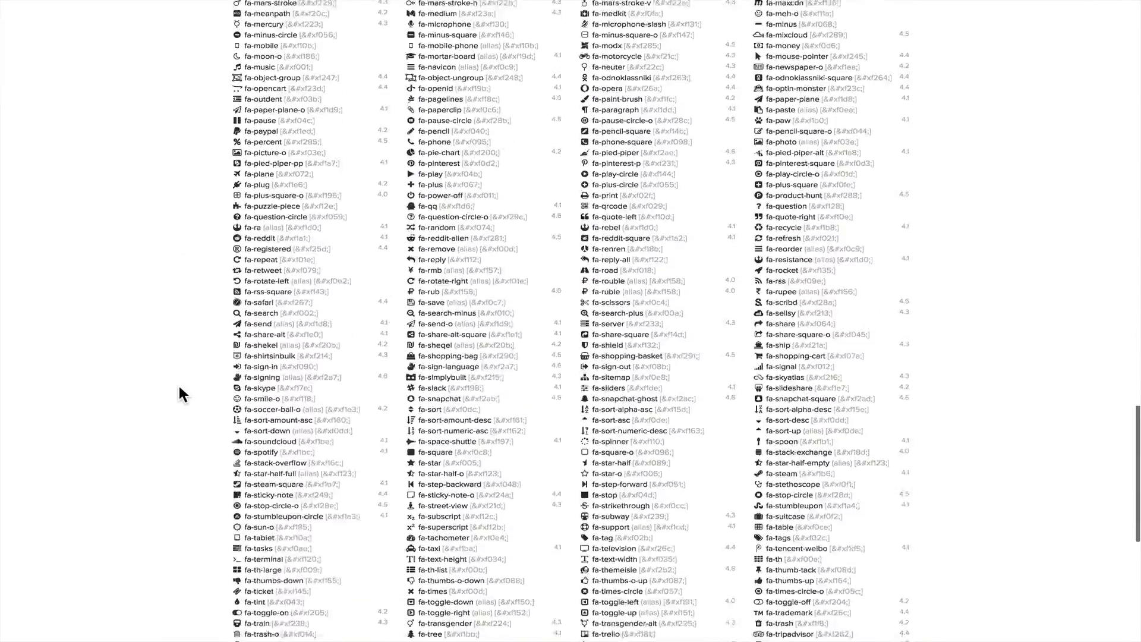
{"action": "scroll", "coordinate": [179, 386], "scroll_direction": "down", "scroll_amount": 8}
{"action": "scroll", "coordinate": [180, 386], "scroll_direction": "up", "scroll_amount": 10}
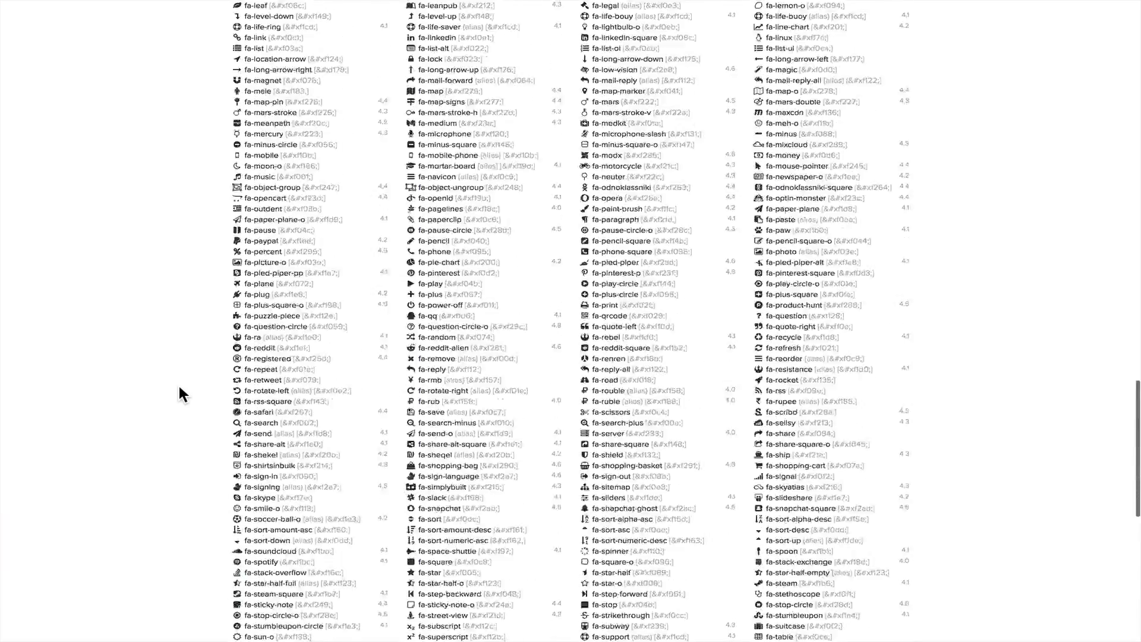
{"action": "scroll", "coordinate": [180, 386], "scroll_direction": "up", "scroll_amount": 9}
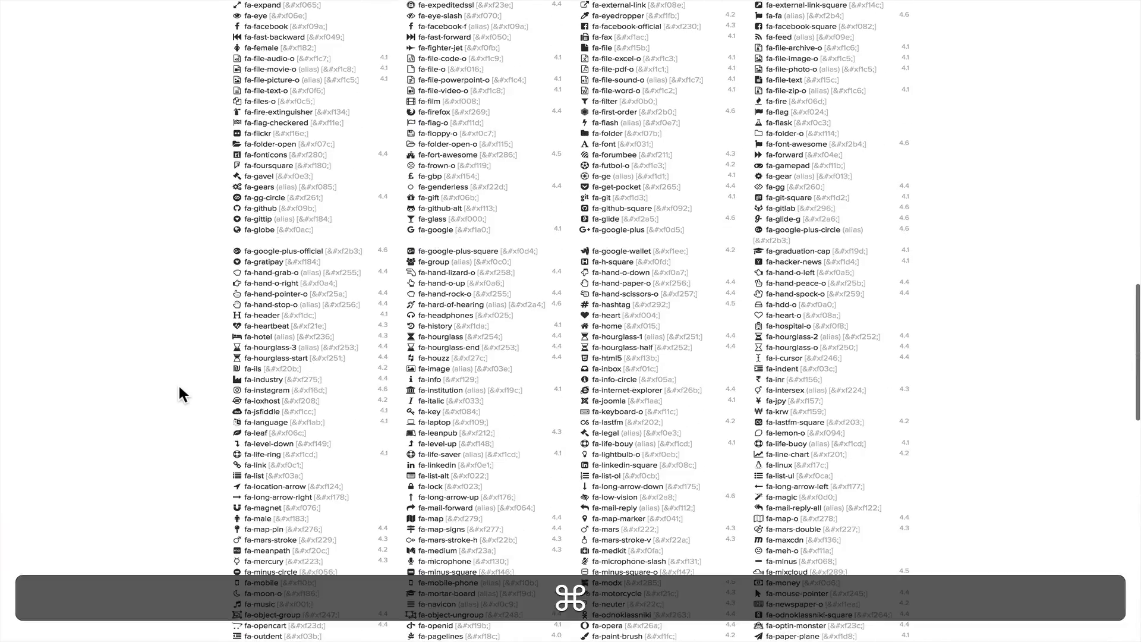
Find "face" on the cheatsheet page and copy the fa-facebook-official icon glyph.
{"action": "key", "text": "super+f"}
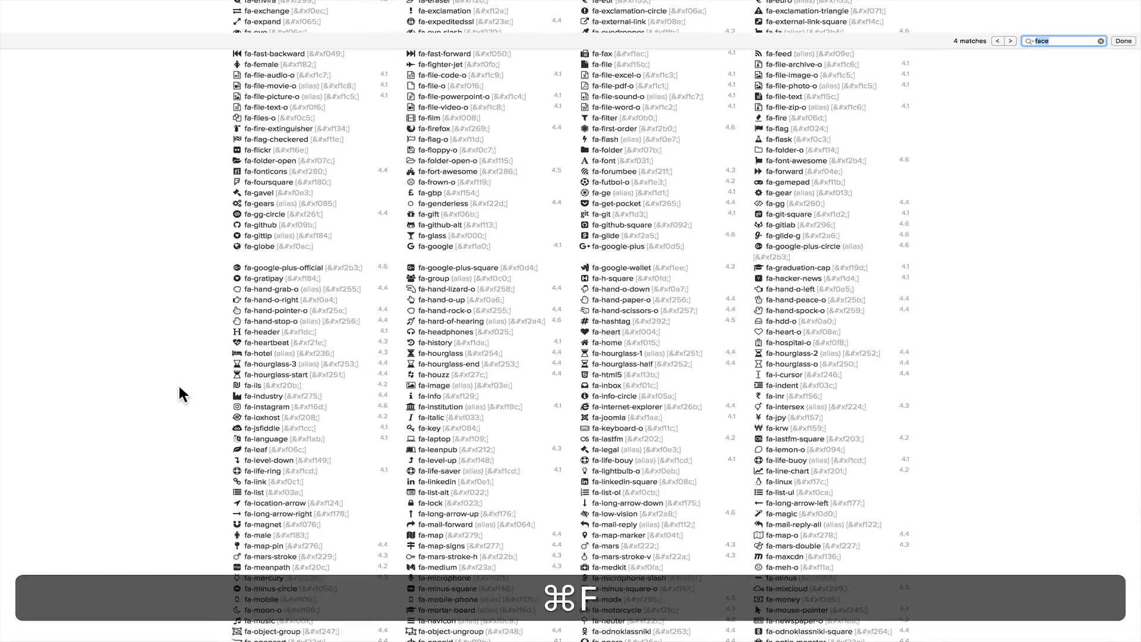
{"action": "type", "text": "face"}
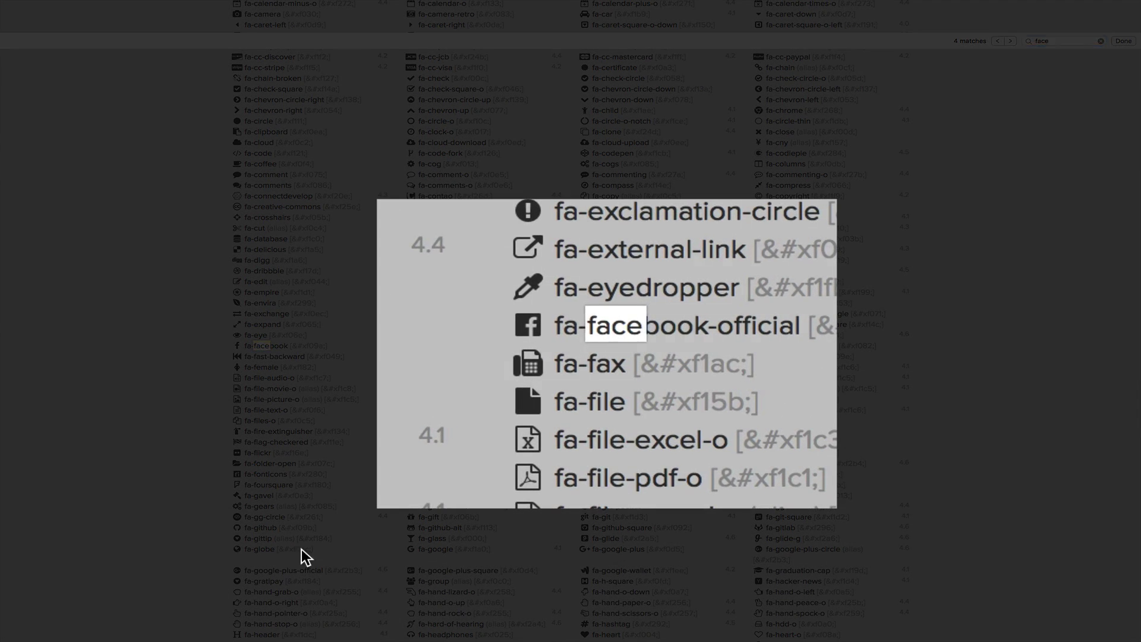
{"action": "left_click", "coordinate": [301, 548]}
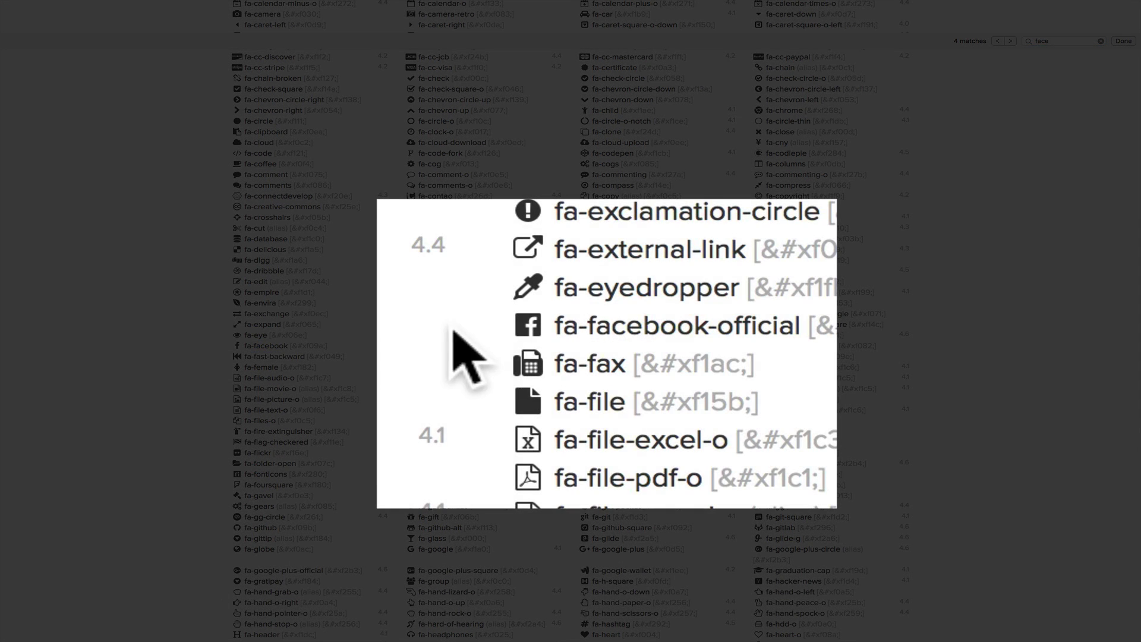
{"action": "left_click", "coordinate": [540, 324]}
{"action": "left_click_drag", "start_coordinate": [539, 324], "coordinate": [512, 322]}
{"action": "right_click", "coordinate": [527, 321]}
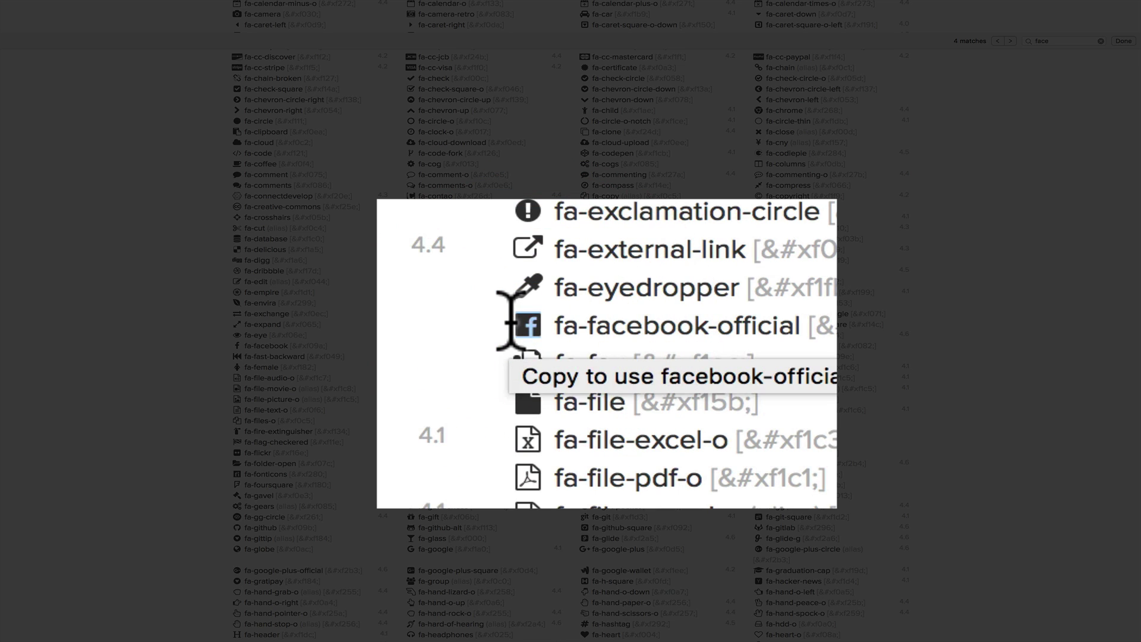
{"action": "key", "text": "super+c"}
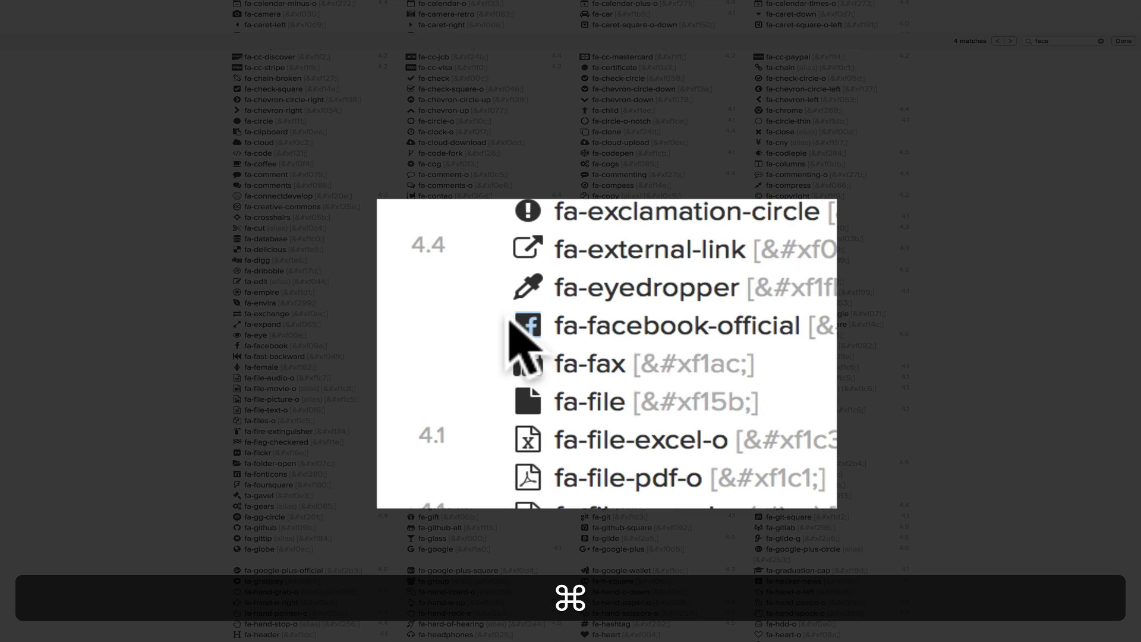
{"action": "key", "text": "super+c"}
Switch back to Motion and replace the Facebook layer's text with the copied Facebook icon.
{"action": "key", "text": "super+Tab"}
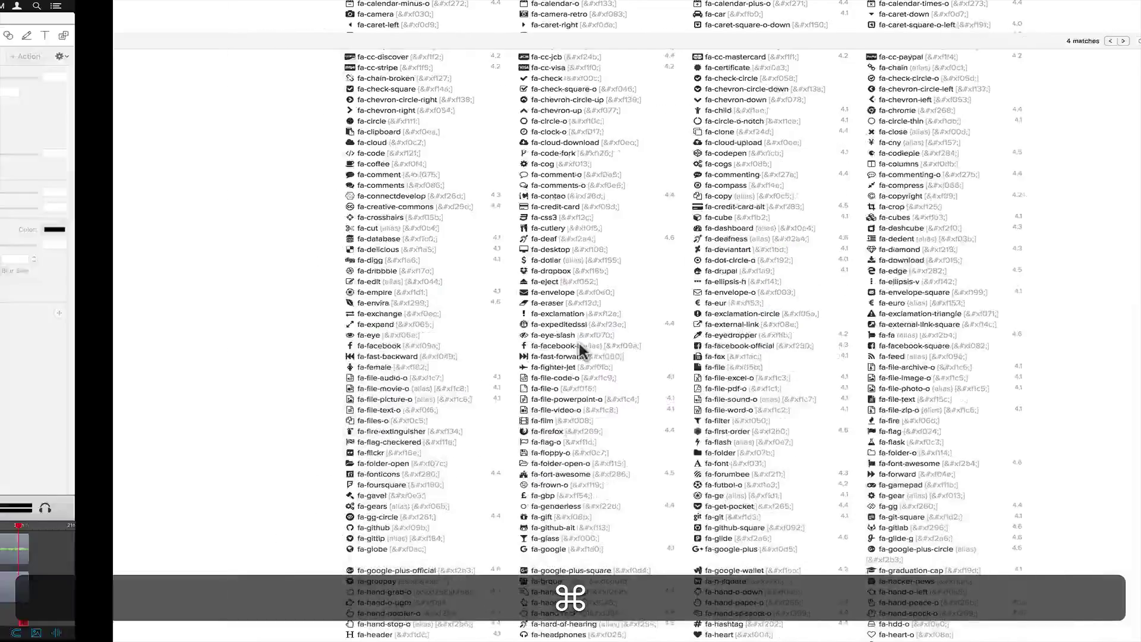
{"action": "key", "text": "super+Tab"}
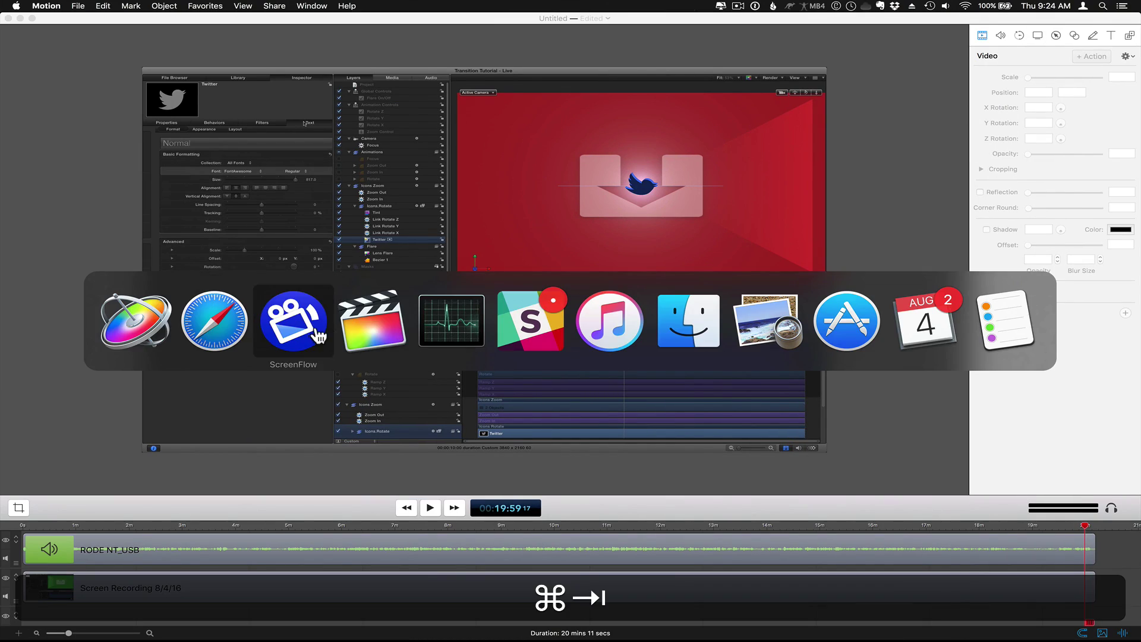
{"action": "left_click", "coordinate": [159, 315]}
{"action": "left_click", "coordinate": [136, 445]}
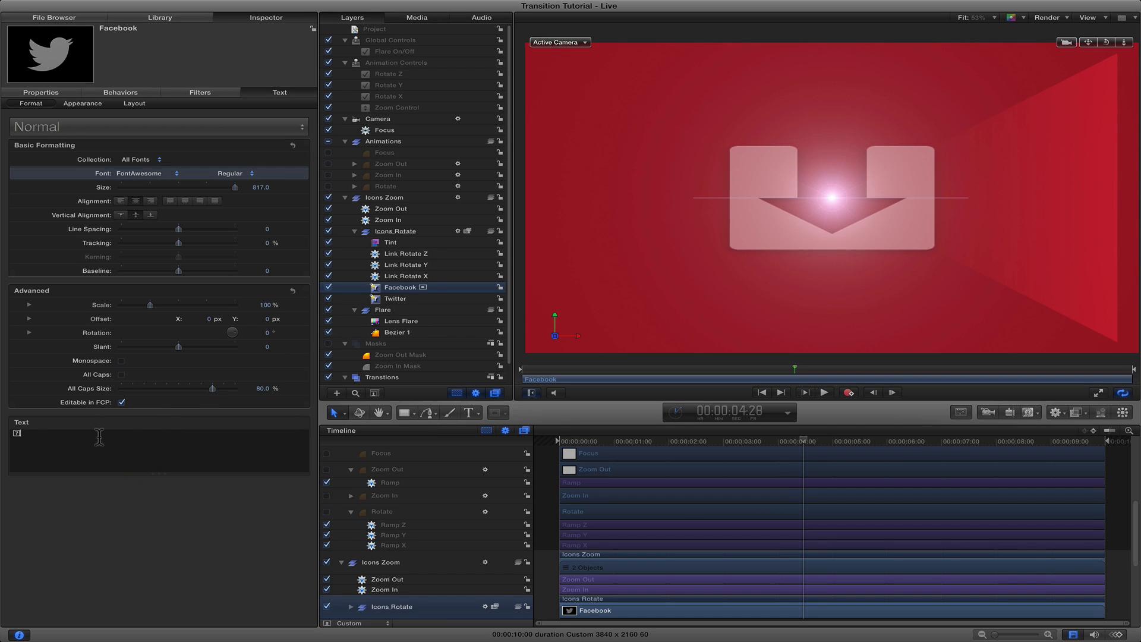
{"action": "key", "text": "BackSpace"}
{"action": "key", "text": "super+v"}
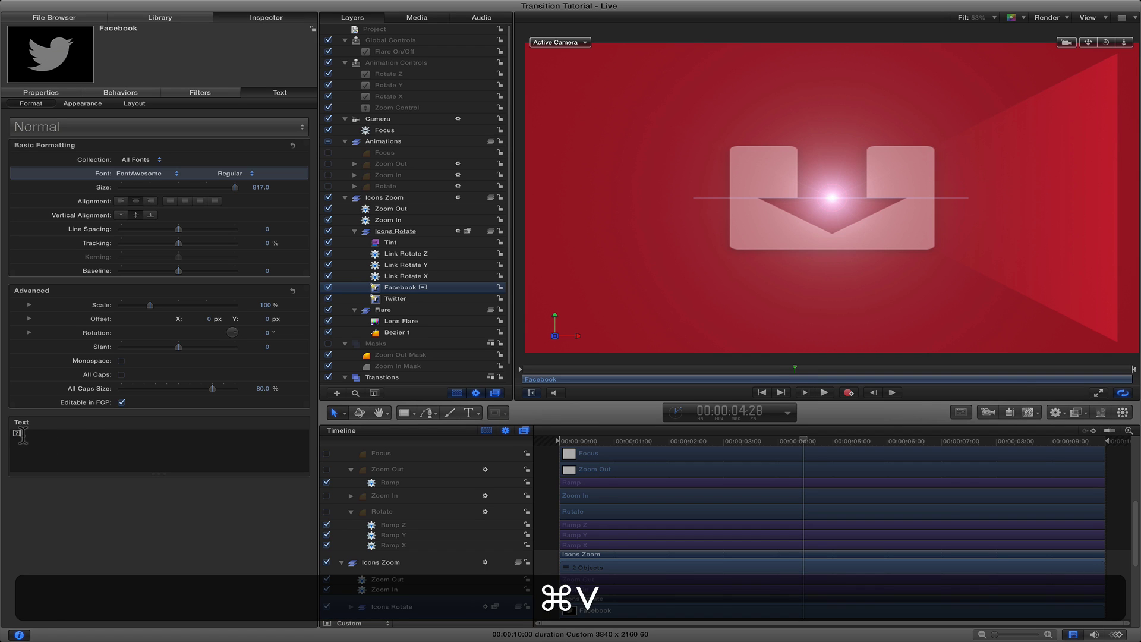
Preview the Facebook icon by setting its layer's scale to 100%, and undo that scale change.
{"action": "left_click", "coordinate": [48, 90]}
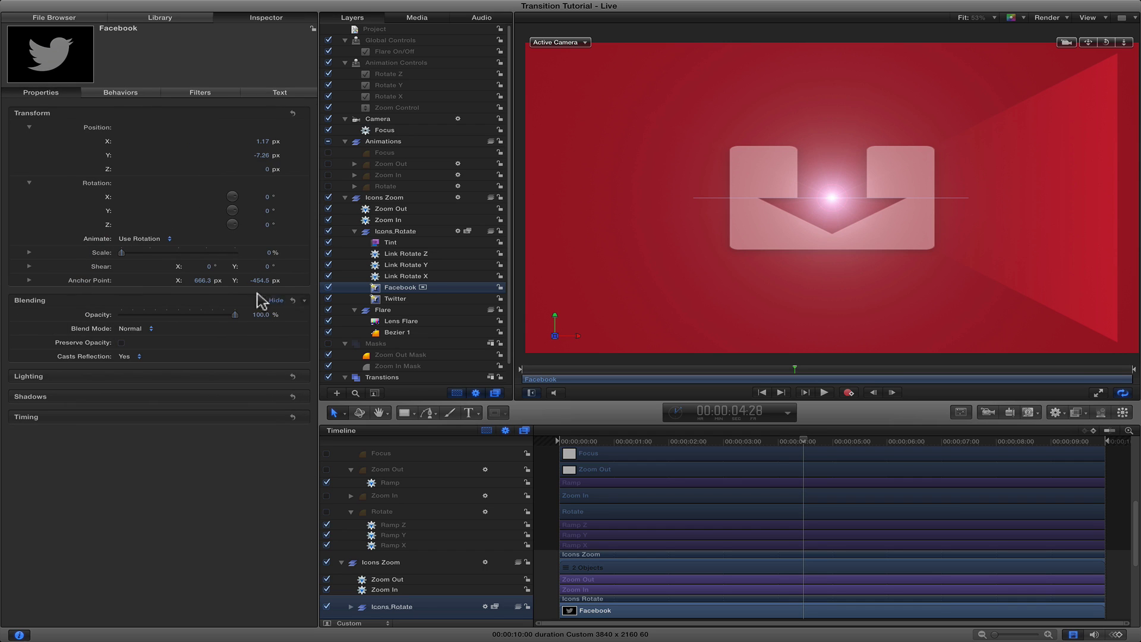
{"action": "double_click", "coordinate": [267, 253]}
{"action": "type", "text": "100"}
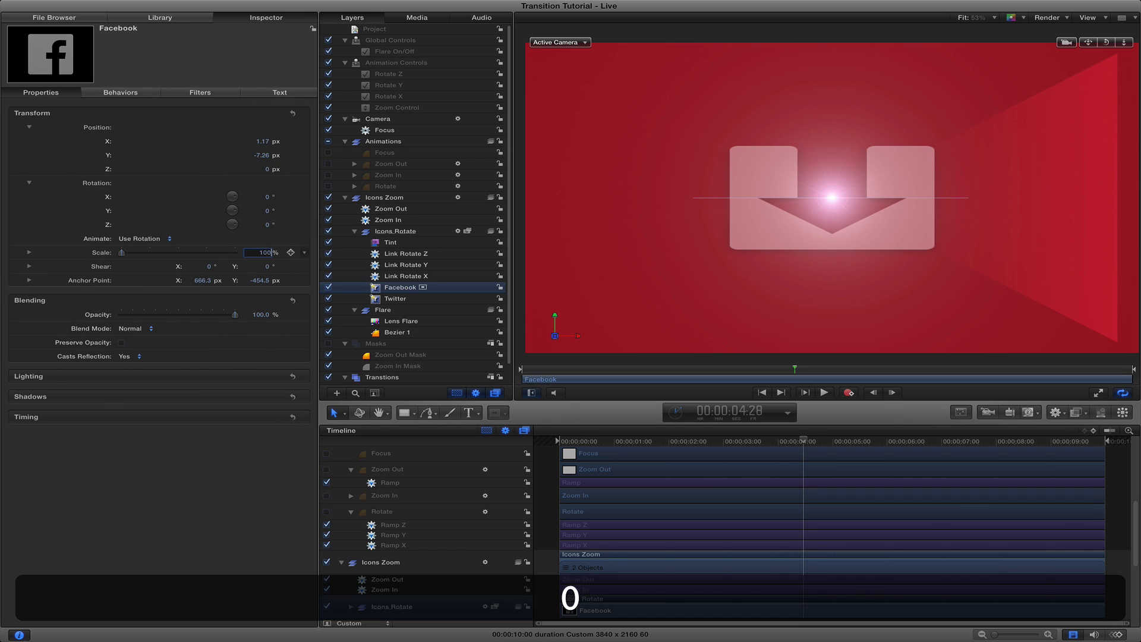
{"action": "key", "text": "Return"}
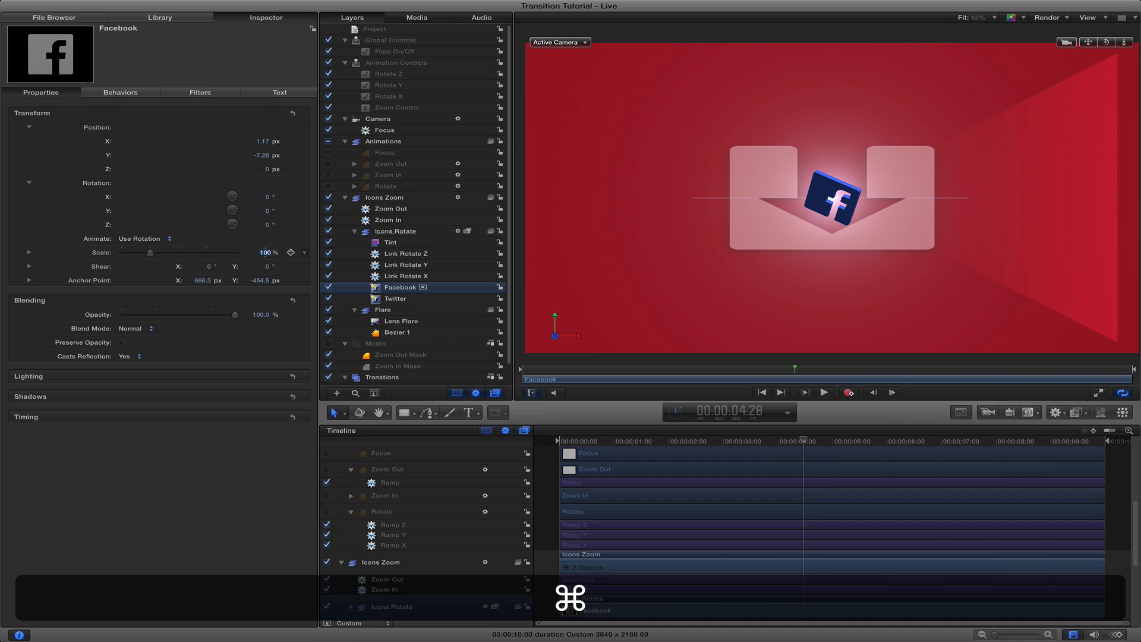
{"action": "key", "text": "super+z"}
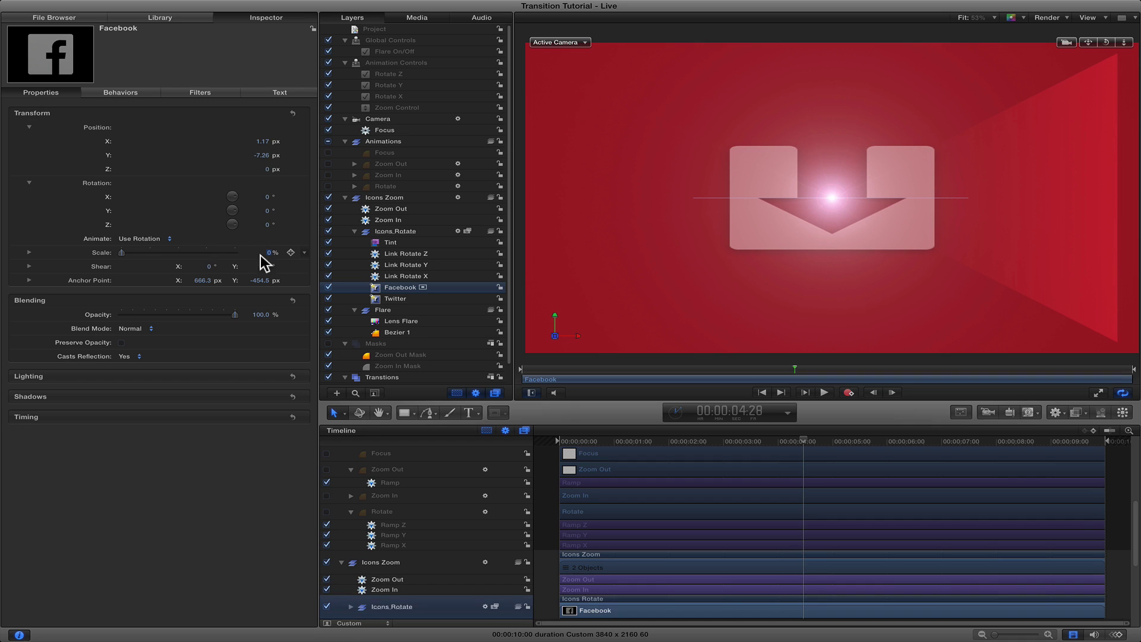
Add the Twitter layer's Scale parameter to a new pop-up widget in the Global Controls rig.
{"action": "left_click", "coordinate": [384, 298]}
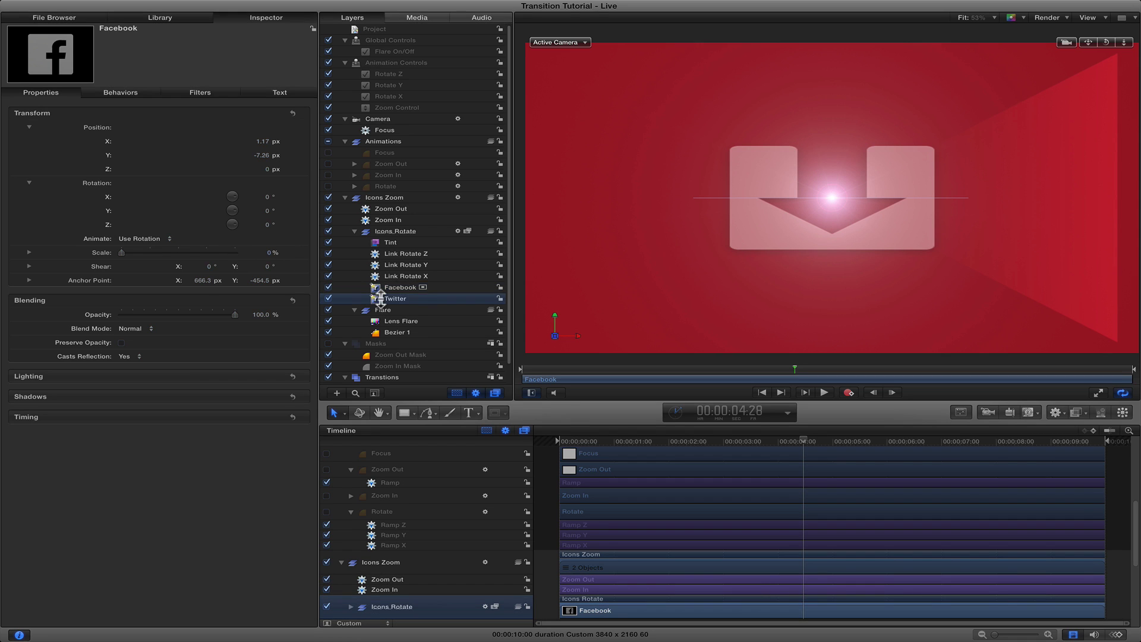
{"action": "left_click", "coordinate": [304, 251]}
{"action": "mouse_move", "coordinate": [333, 364]}
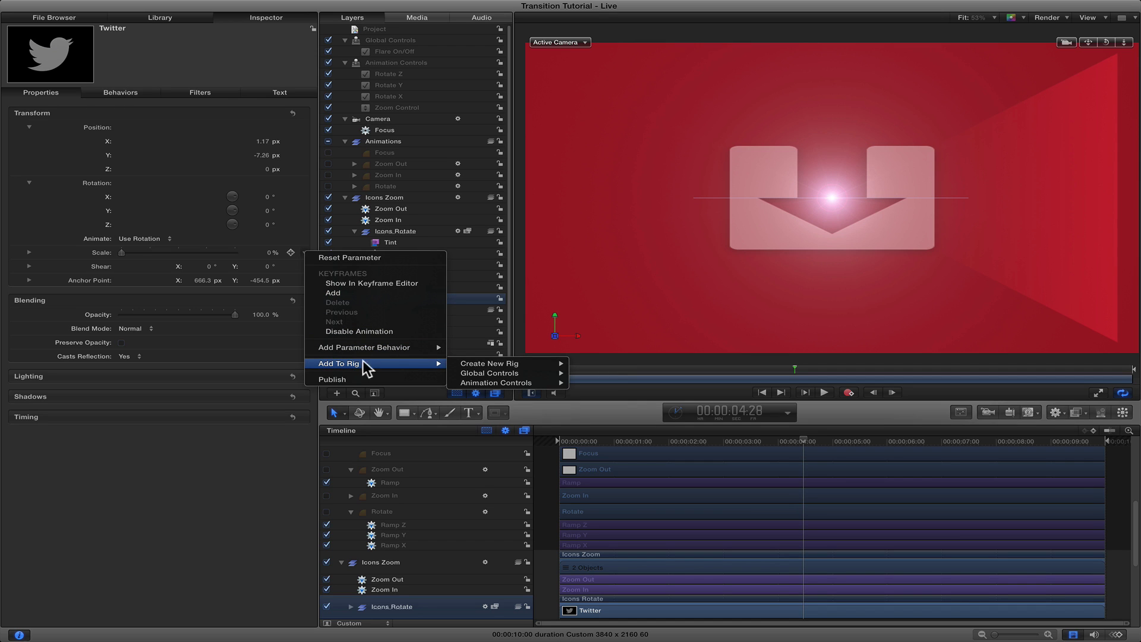
{"action": "mouse_move", "coordinate": [479, 374]}
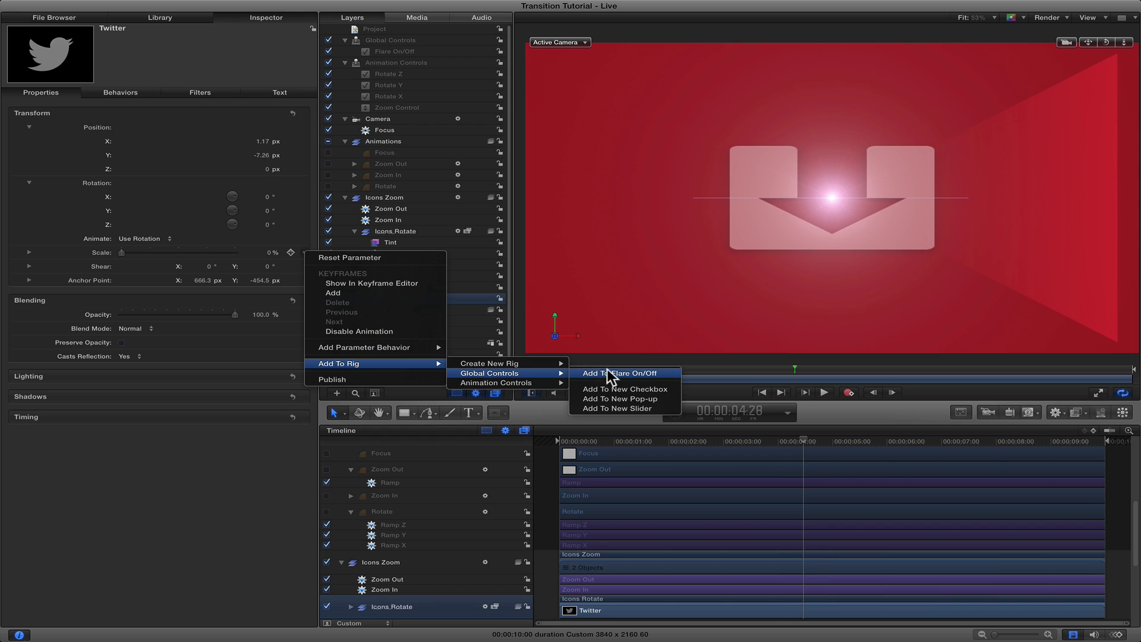
{"action": "left_click", "coordinate": [621, 401]}
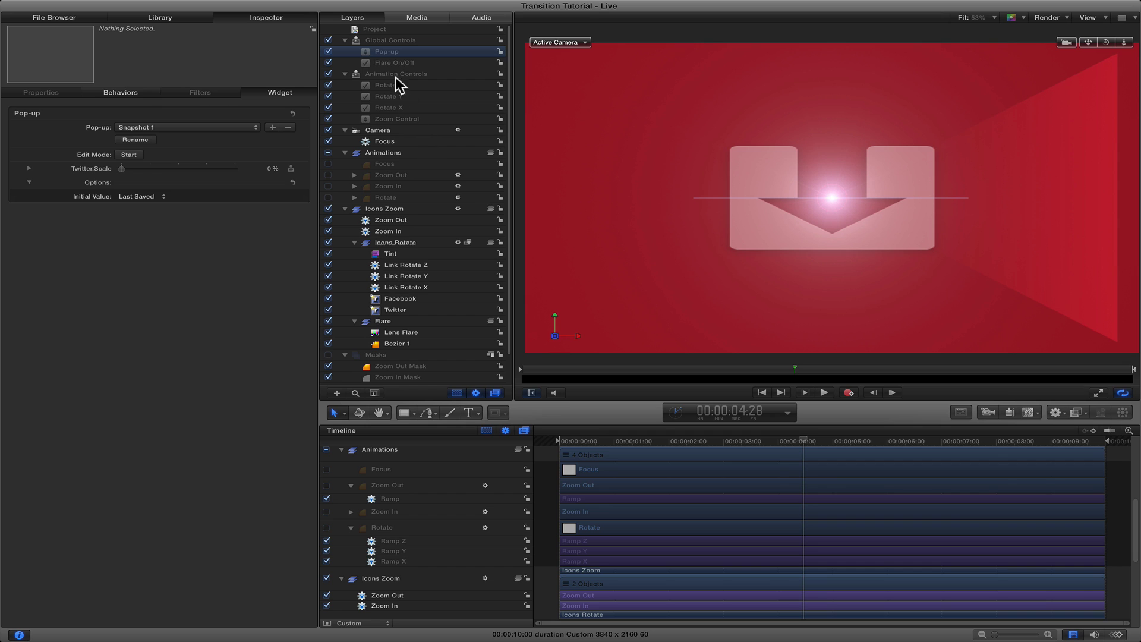
Rename the new pop-up widget under Global Controls as Social Icons.
{"action": "double_click", "coordinate": [390, 51]}
{"action": "key", "text": "BackSpace"}
{"action": "key", "text": "BackSpace"}
{"action": "key", "text": "BackSpace"}
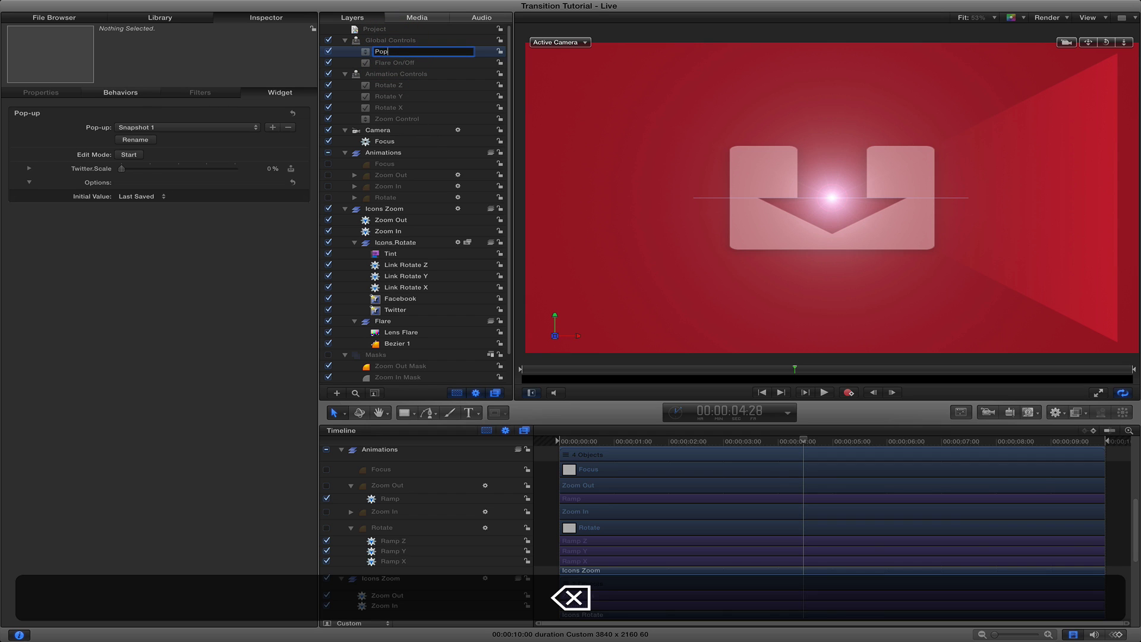
{"action": "key", "text": "BackSpace"}
{"action": "key", "text": "BackSpace"}
{"action": "key", "text": "BackSpace"}
{"action": "type", "text": "Social Icons"}
{"action": "key", "text": "Return"}
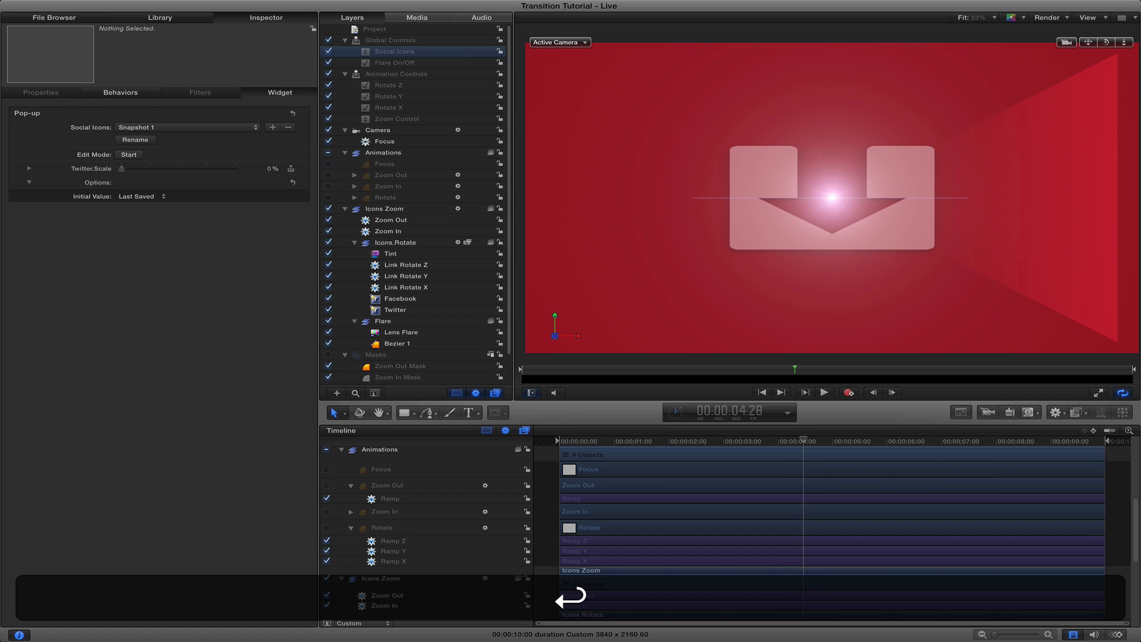
Rename the Social Icons pop-up's Snapshot 1 as Twitter.
{"action": "left_click", "coordinate": [136, 141]}
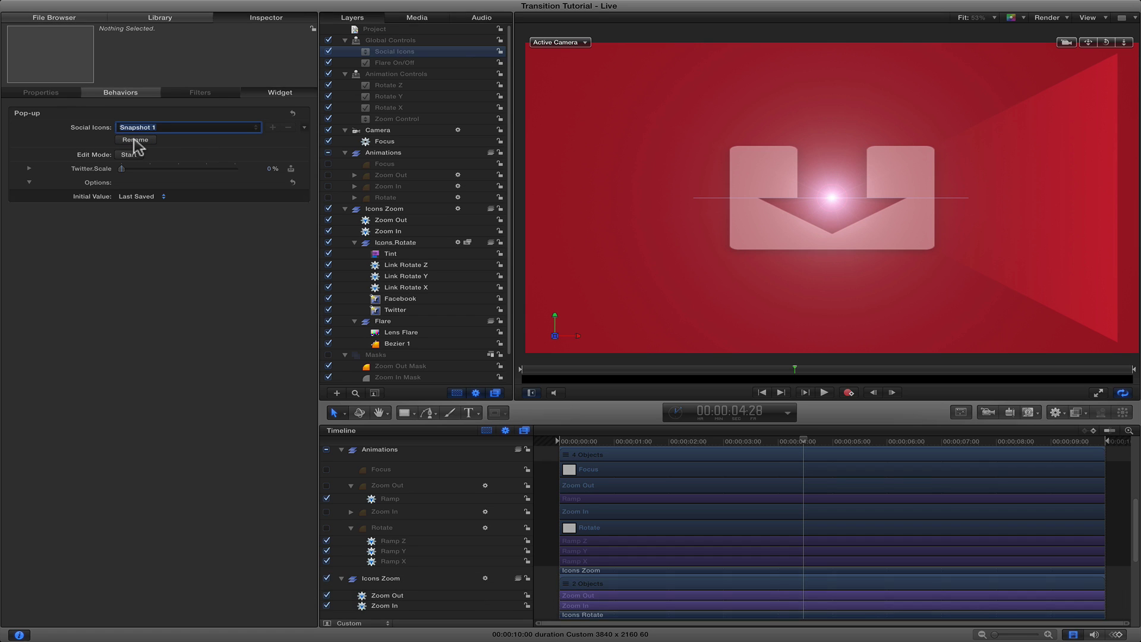
{"action": "type", "text": "Twitter"}
{"action": "key", "text": "Return"}
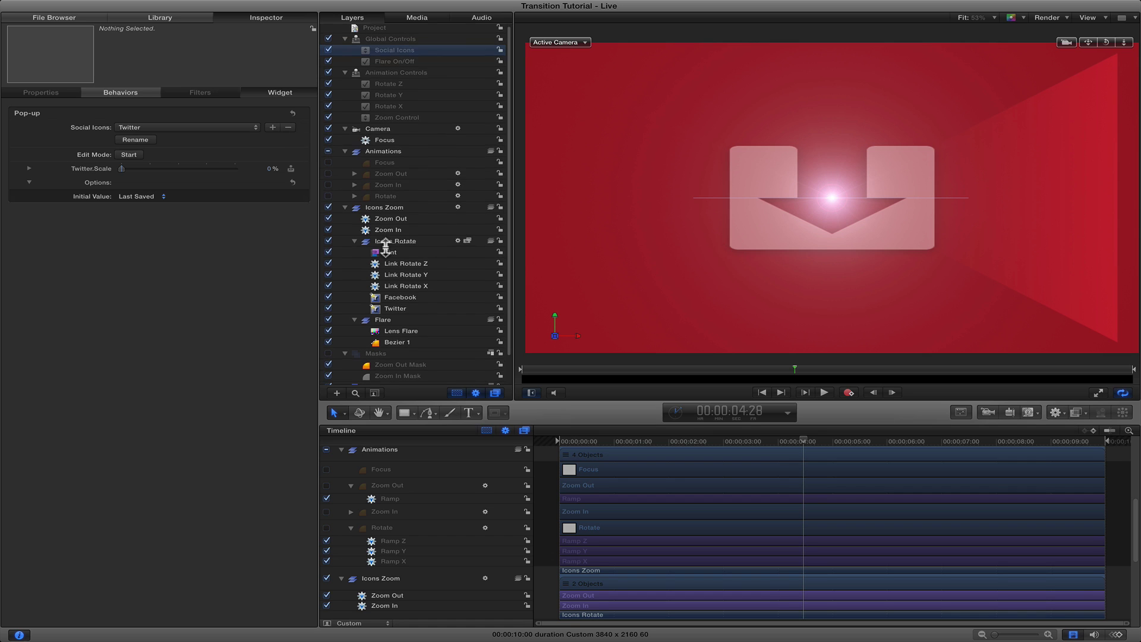
Add the Facebook layer's Scale parameter to the Social Icons pop-up in the Global Controls rig.
{"action": "scroll", "coordinate": [395, 274], "scroll_direction": "down", "scroll_amount": 1}
{"action": "left_click", "coordinate": [400, 286]}
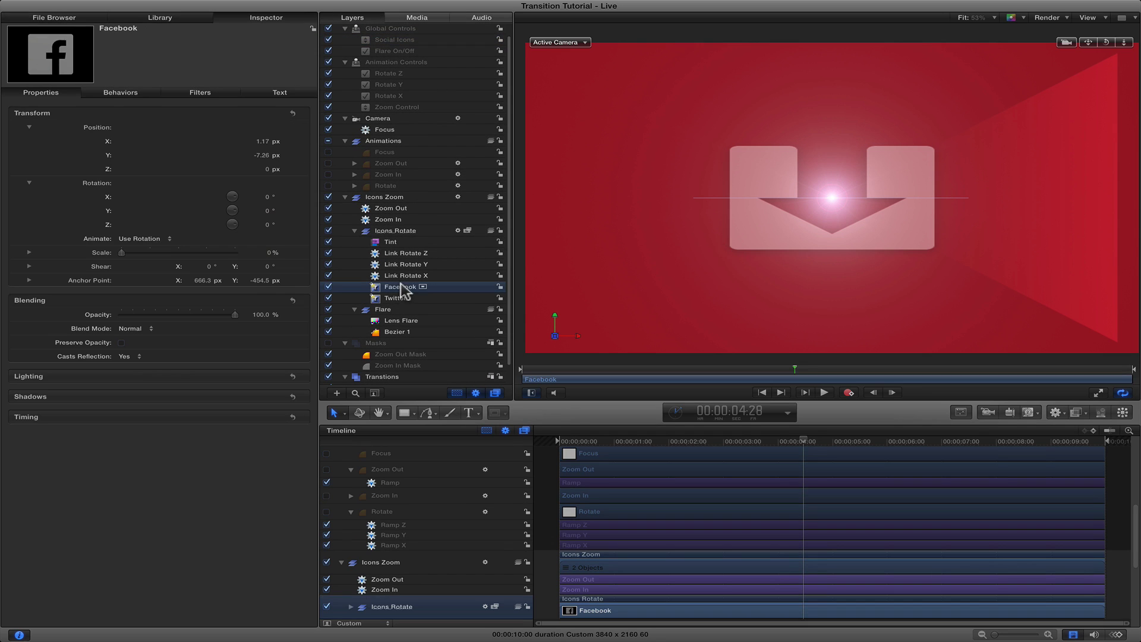
{"action": "left_click", "coordinate": [304, 252]}
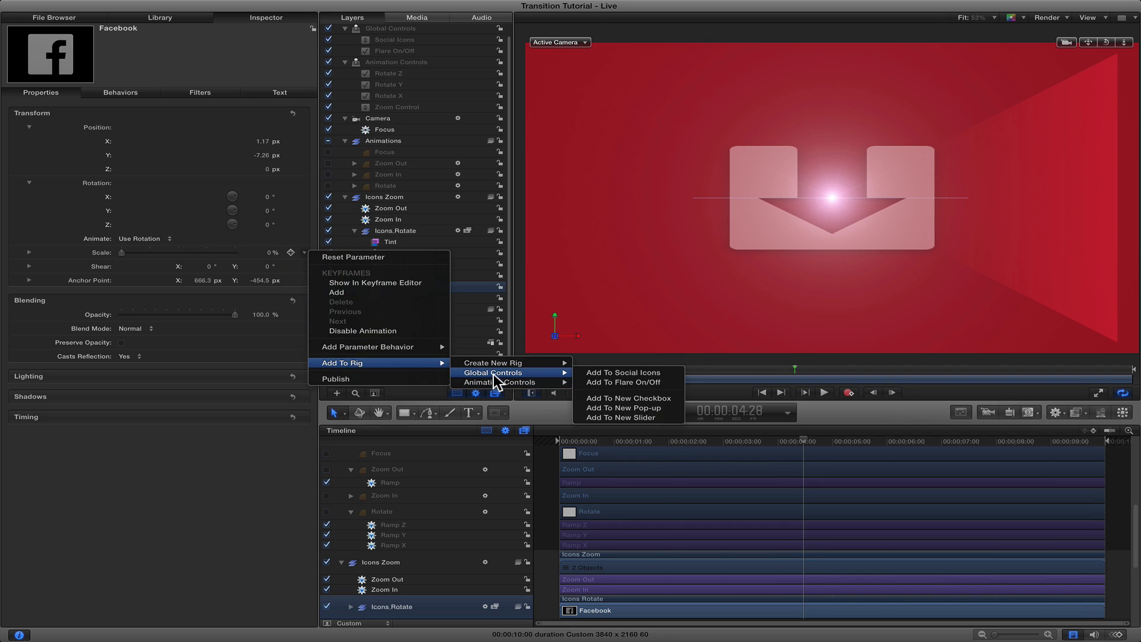
{"action": "left_click", "coordinate": [609, 373]}
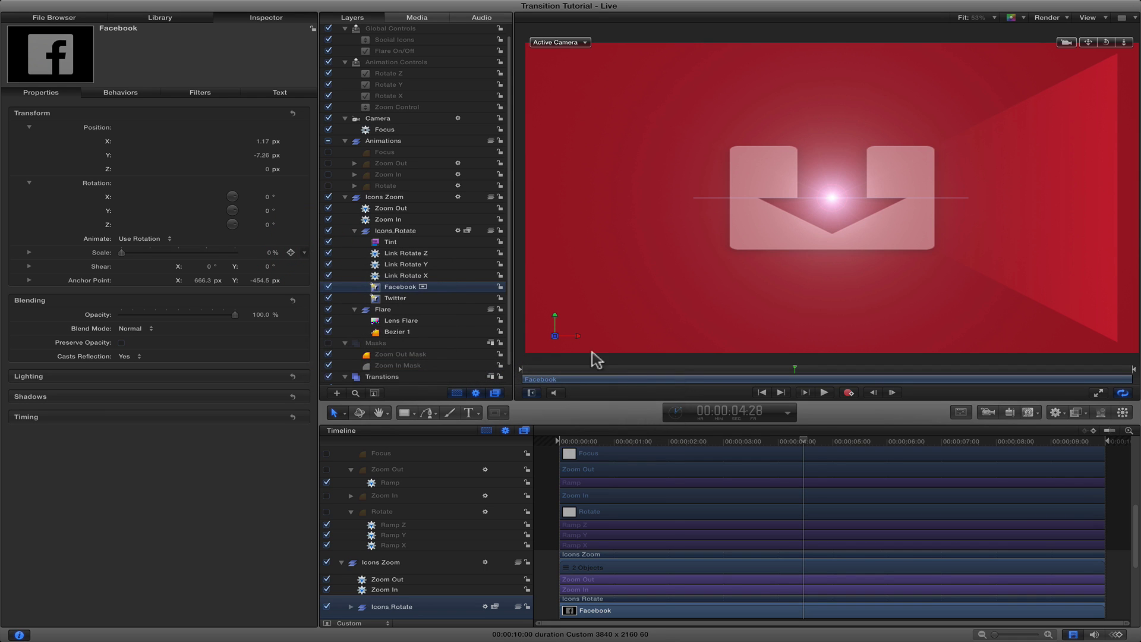
Rename the Social Icons pop-up's Snapshot 2 as Facebook.
{"action": "left_click", "coordinate": [393, 40]}
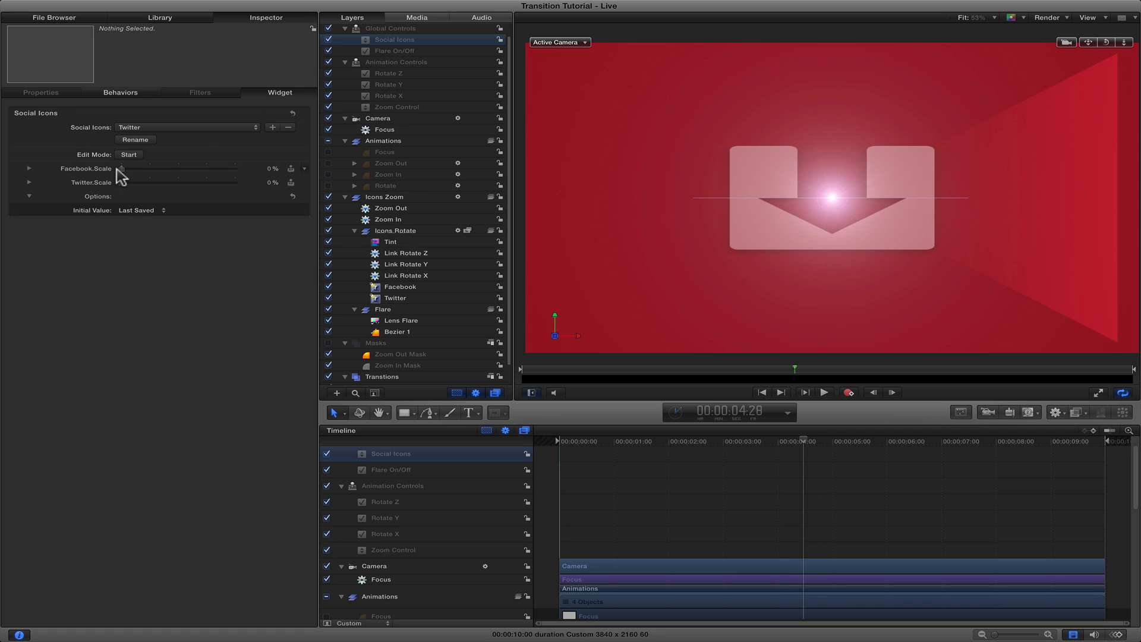
{"action": "left_click", "coordinate": [151, 127]}
{"action": "left_click", "coordinate": [148, 130]}
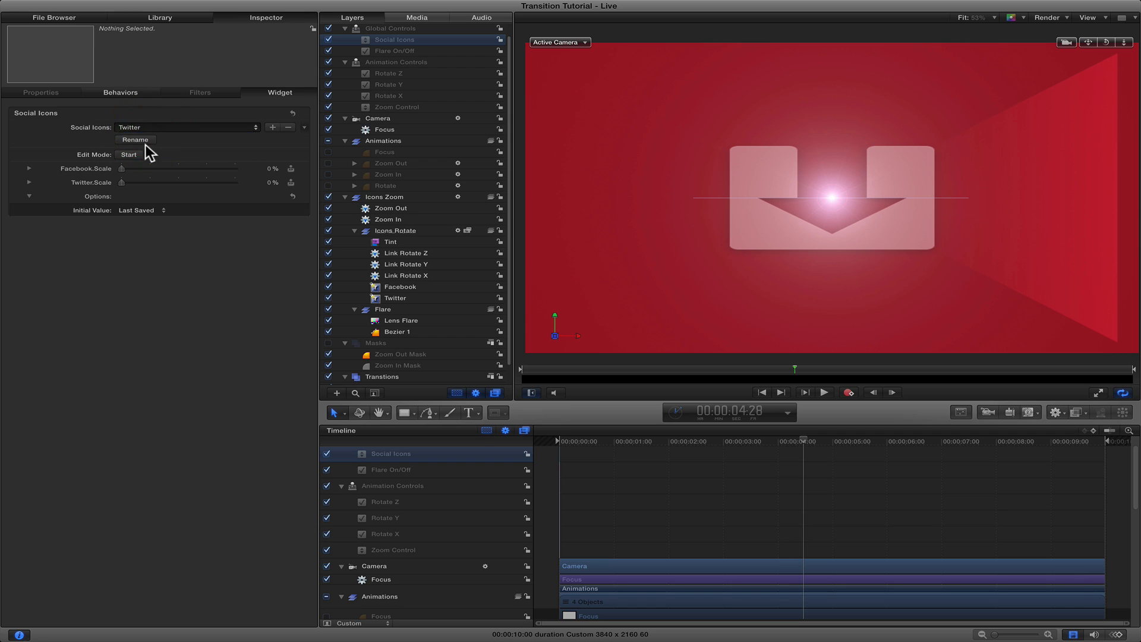
{"action": "left_click", "coordinate": [140, 141]}
{"action": "type", "text": "Face"}
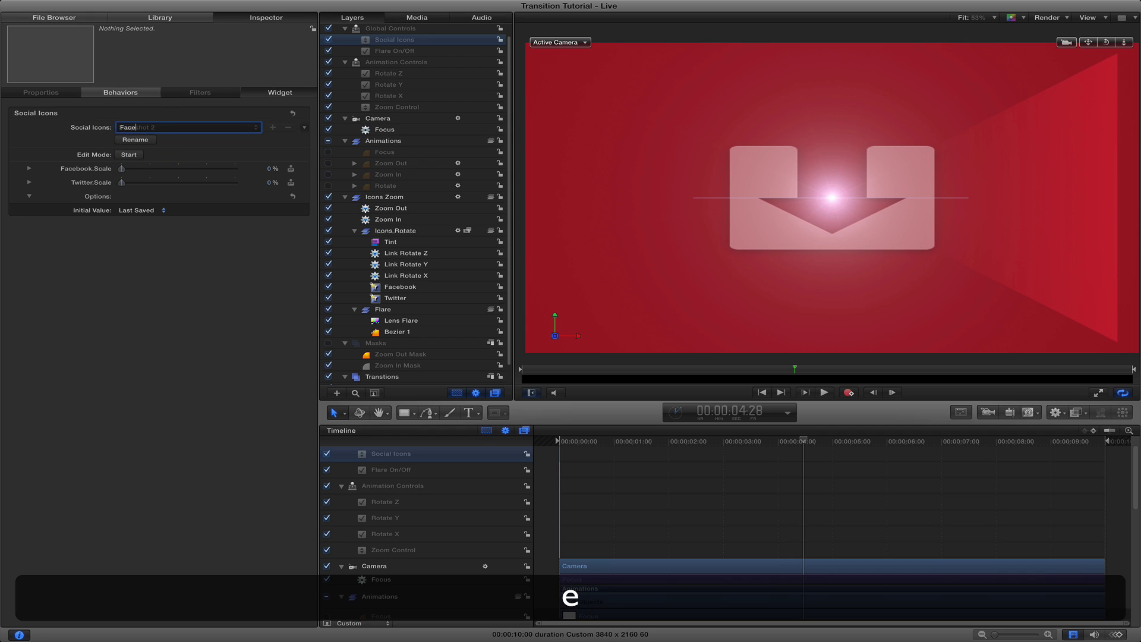
{"action": "type", "text": "book"}
{"action": "key", "text": "Return"}
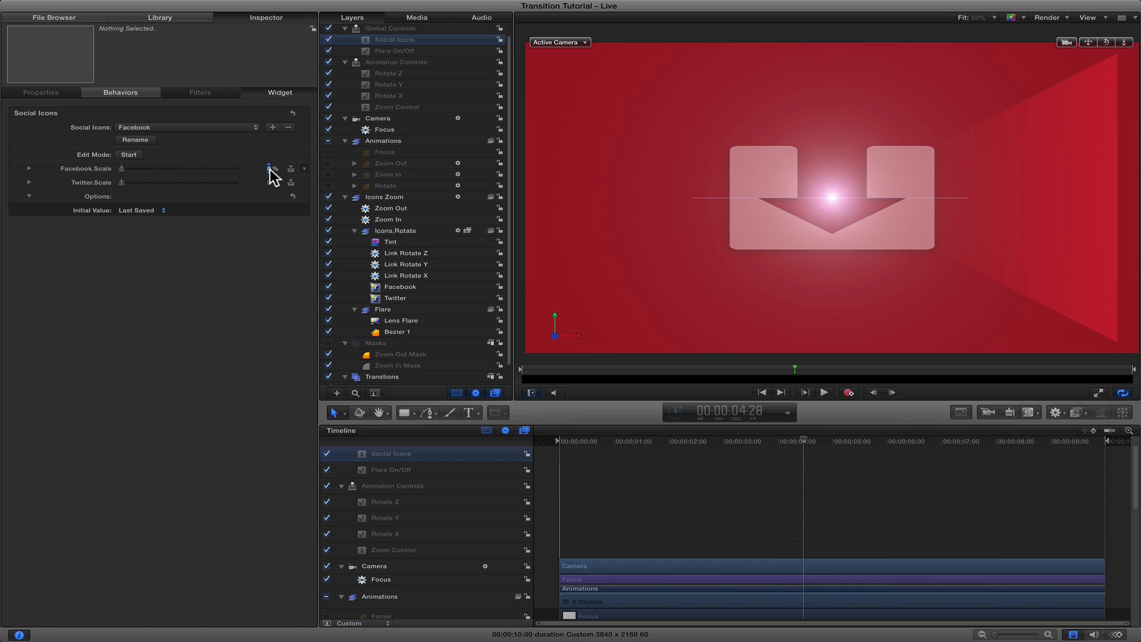
Set Facebook.Scale to 100% in the Facebook snapshot and Twitter.Scale to 100% in the Twitter snapshot.
{"action": "type", "text": "100"}
{"action": "key", "text": "Return"}
{"action": "left_click", "coordinate": [233, 128]}
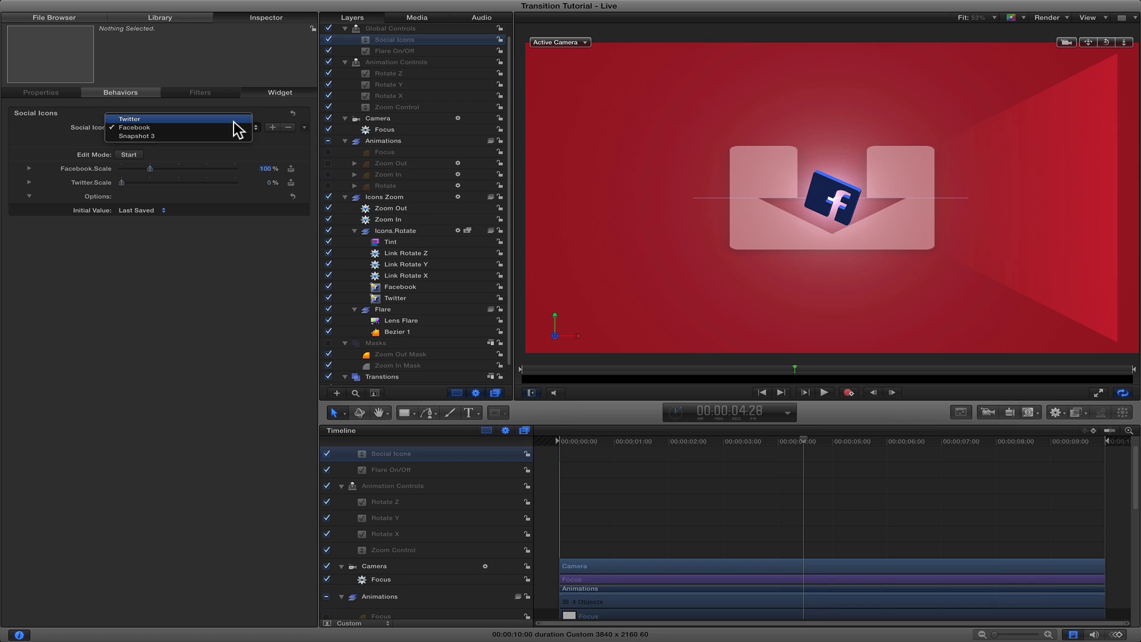
{"action": "left_click", "coordinate": [226, 120]}
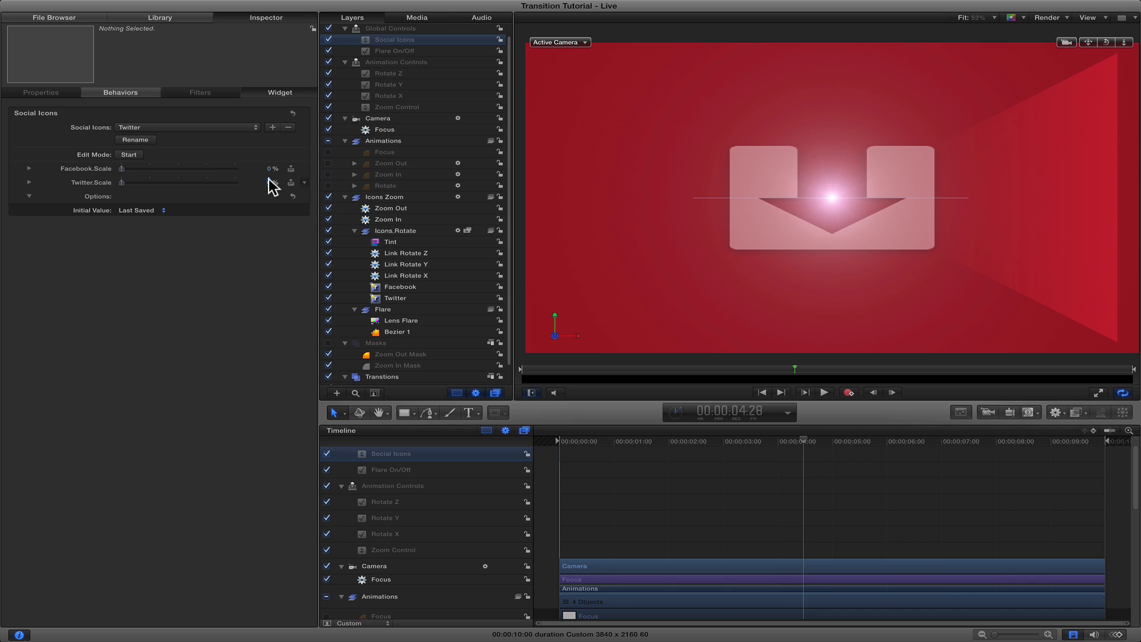
{"action": "type", "text": "100"}
{"action": "key", "text": "Return"}
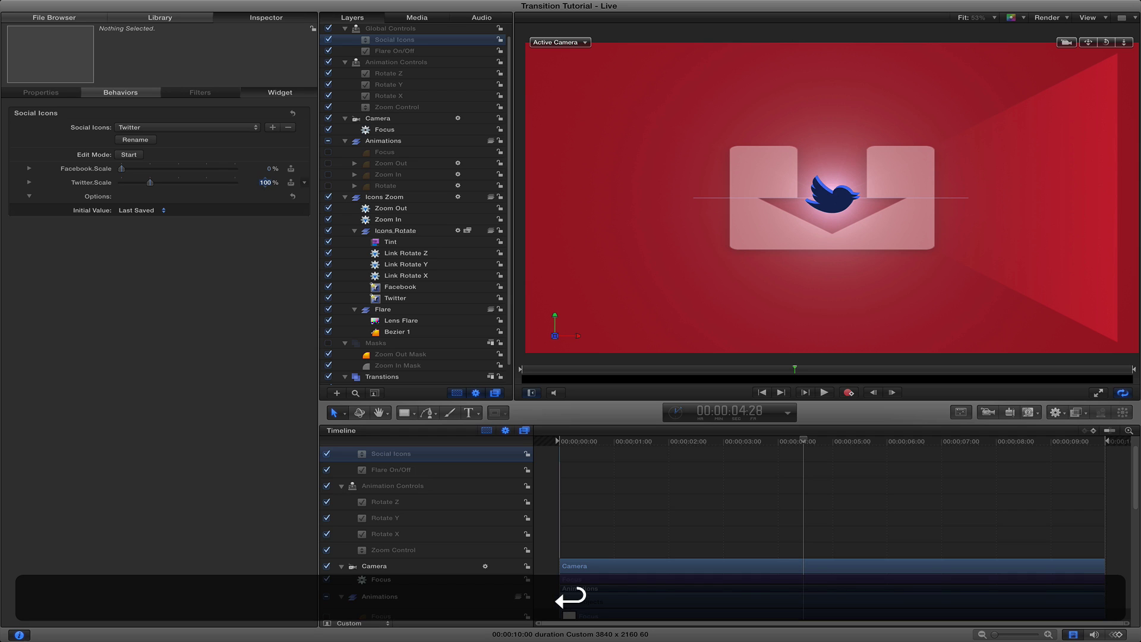
Delete the unused Snapshot 3 from the Social Icons pop-up.
{"action": "left_click", "coordinate": [243, 128]}
{"action": "left_click", "coordinate": [229, 145]}
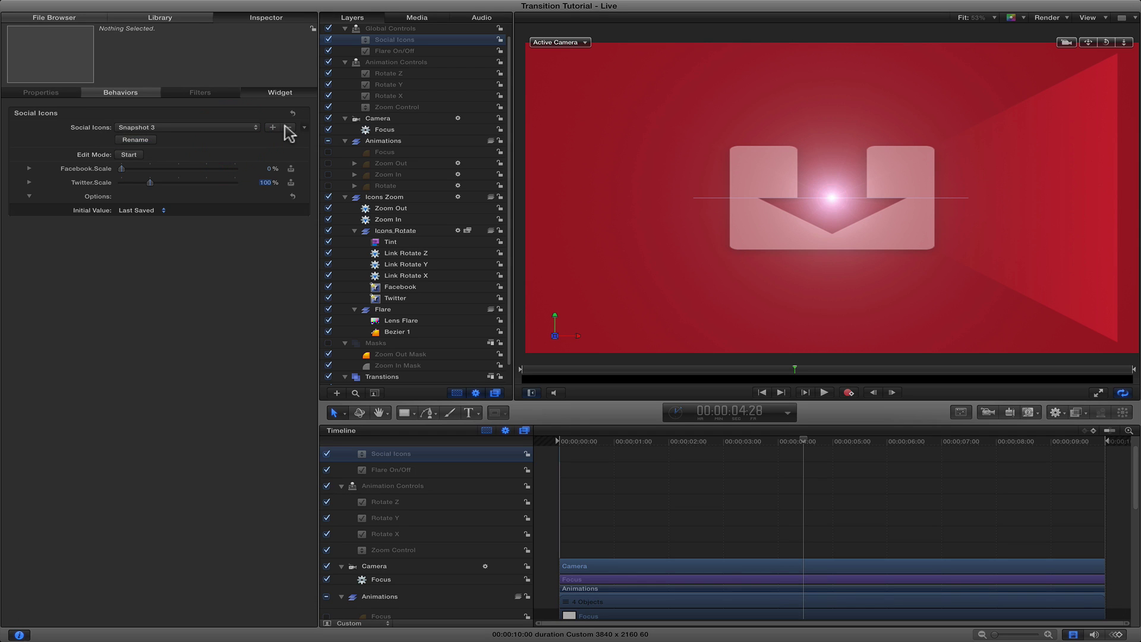
{"action": "left_click", "coordinate": [288, 127]}
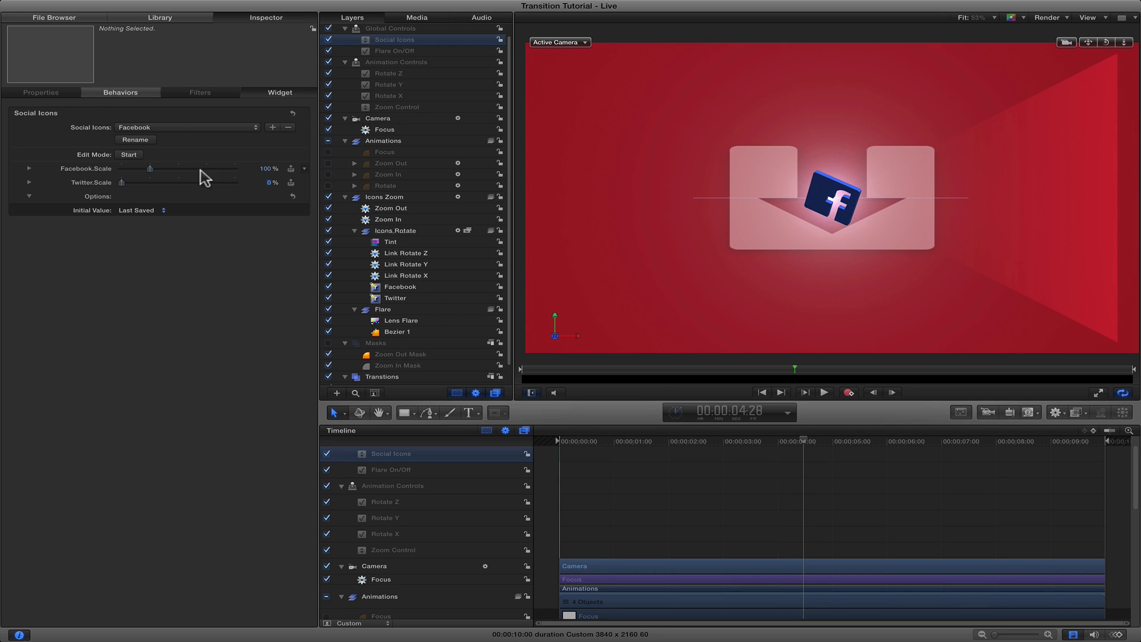
Switch the Social Icons pop-up to Twitter and publish the pop-up parameter.
{"action": "left_click", "coordinate": [176, 127]}
{"action": "left_click", "coordinate": [176, 119]}
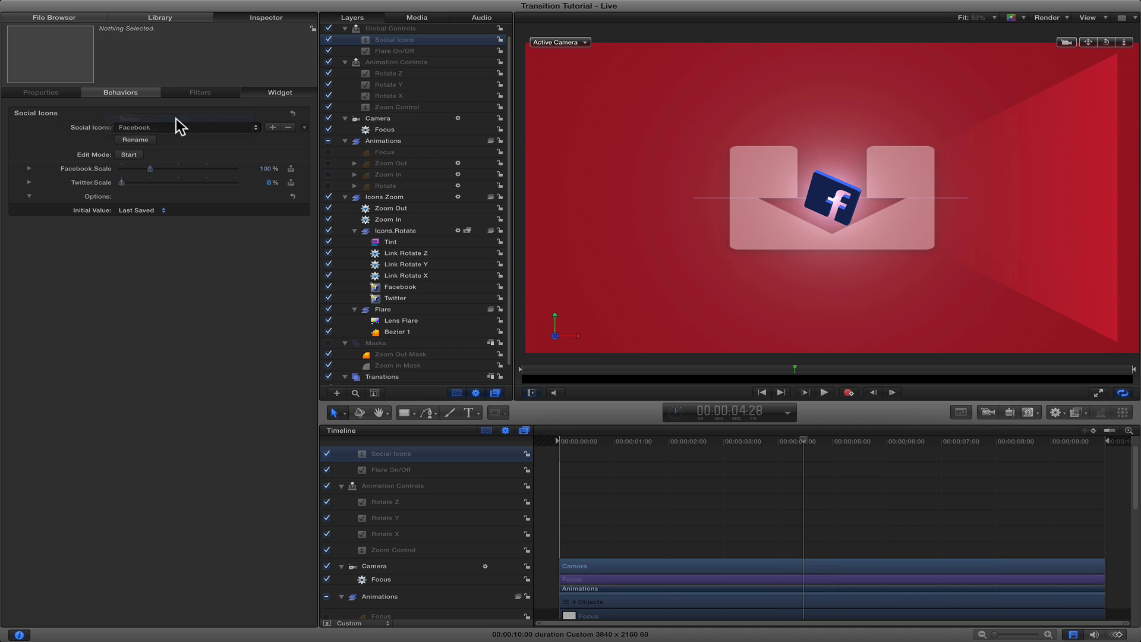
{"action": "left_click", "coordinate": [305, 127]}
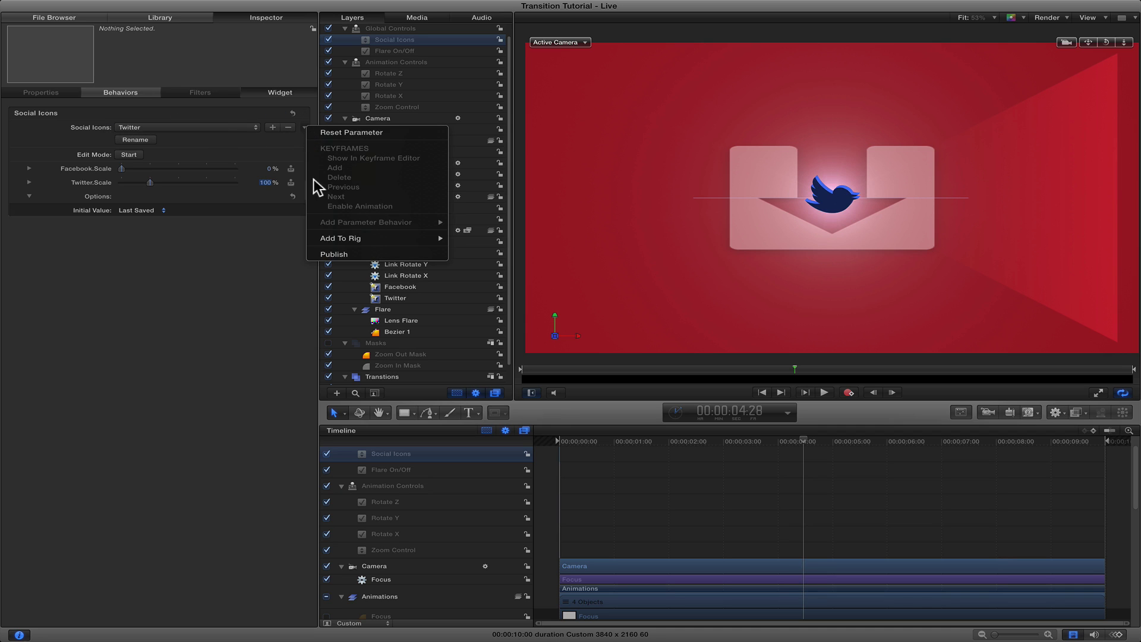
{"action": "left_click", "coordinate": [333, 254]}
Move Social Icons above Zoom Control in the project's published parameters.
{"action": "scroll", "coordinate": [433, 51], "scroll_direction": "up", "scroll_amount": 3}
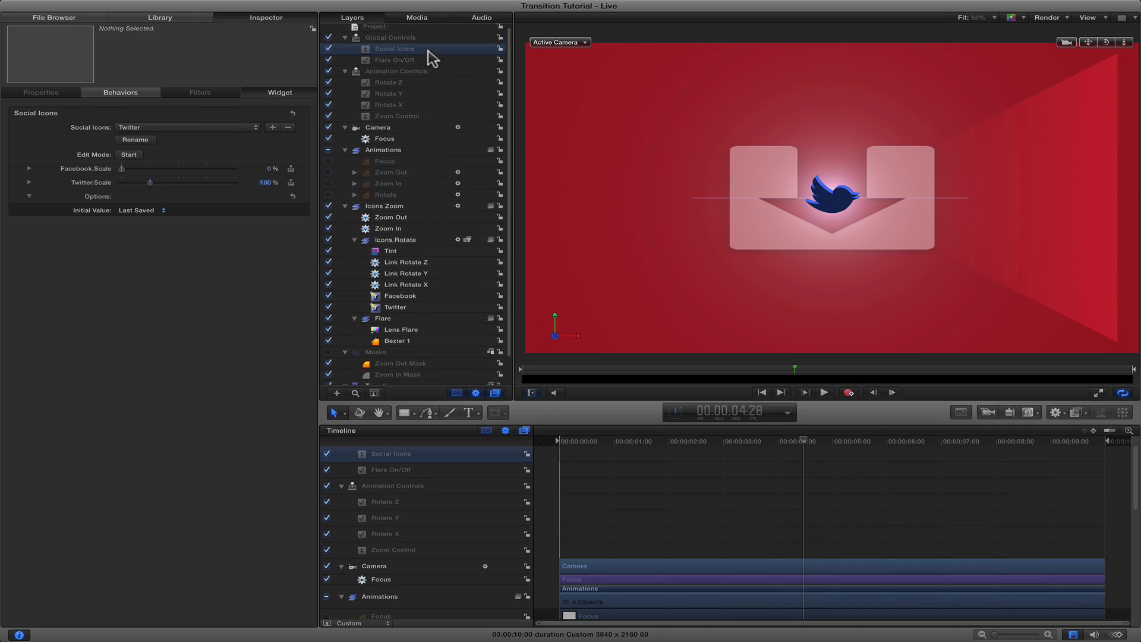
{"action": "left_click", "coordinate": [376, 29]}
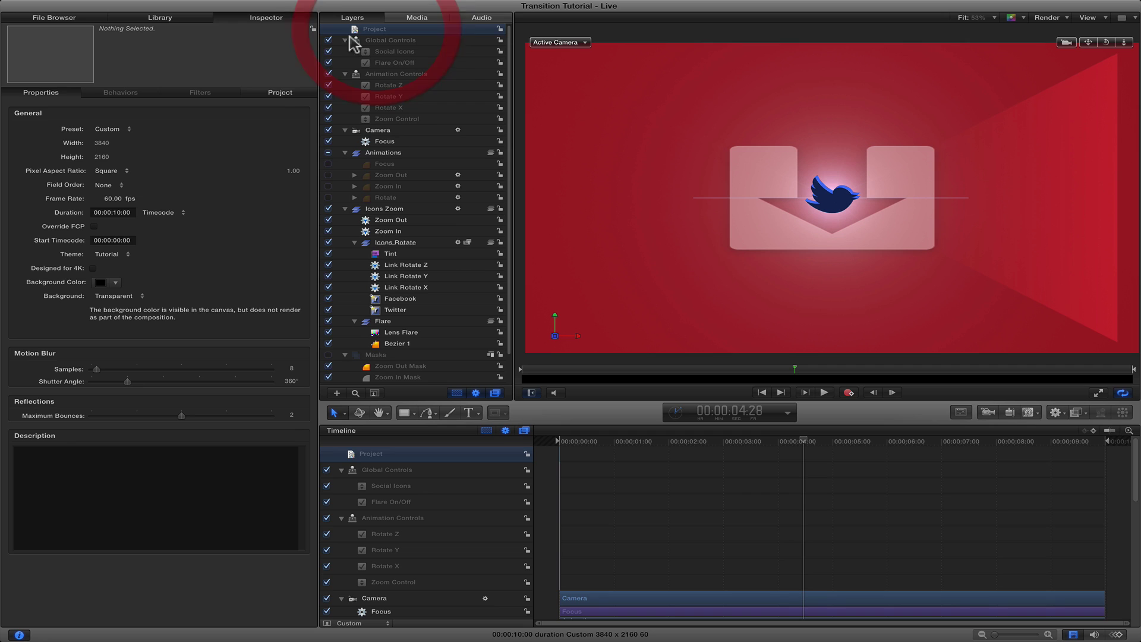
{"action": "left_click", "coordinate": [275, 93]}
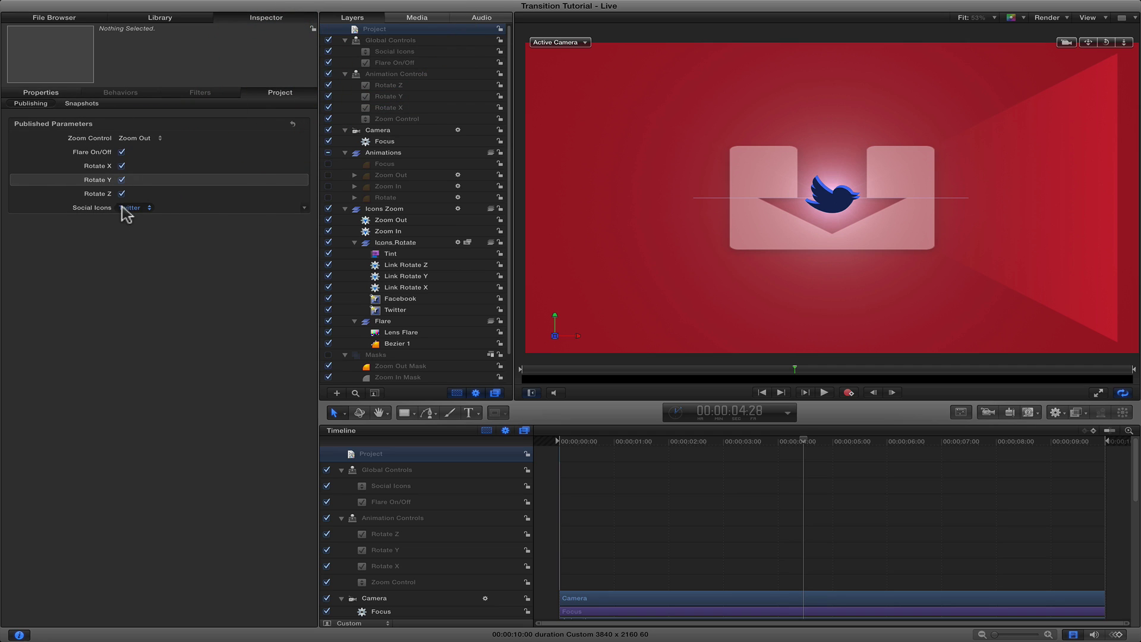
{"action": "left_click_drag", "start_coordinate": [87, 210], "coordinate": [83, 140]}
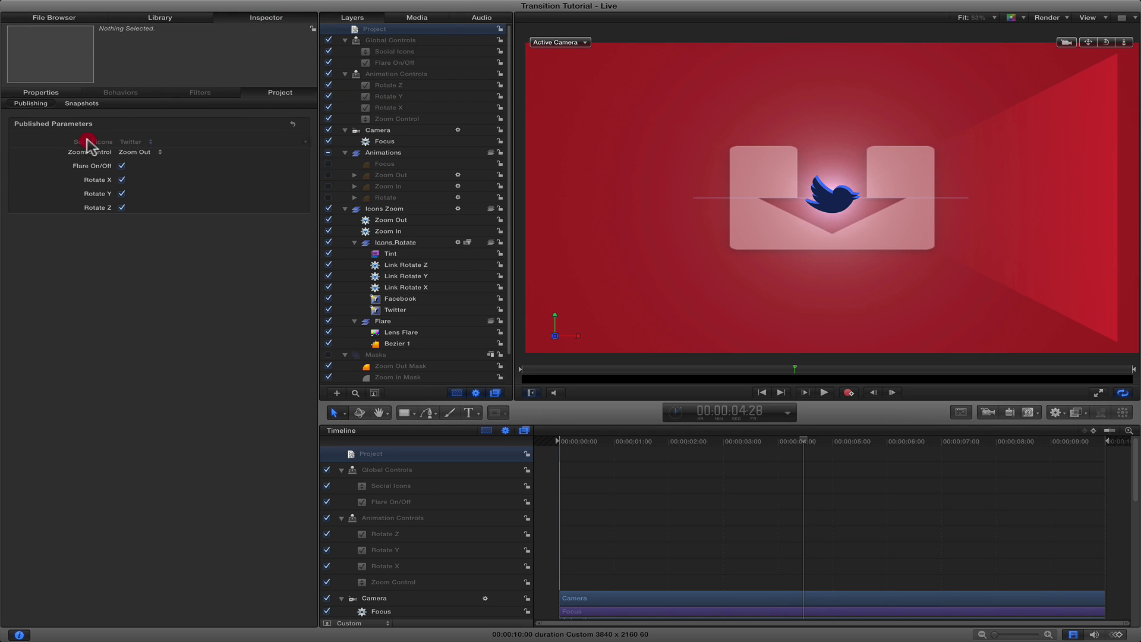
Test the published Social Icons pop-up by switching it to Facebook and back to Twitter.
{"action": "left_click", "coordinate": [130, 139]}
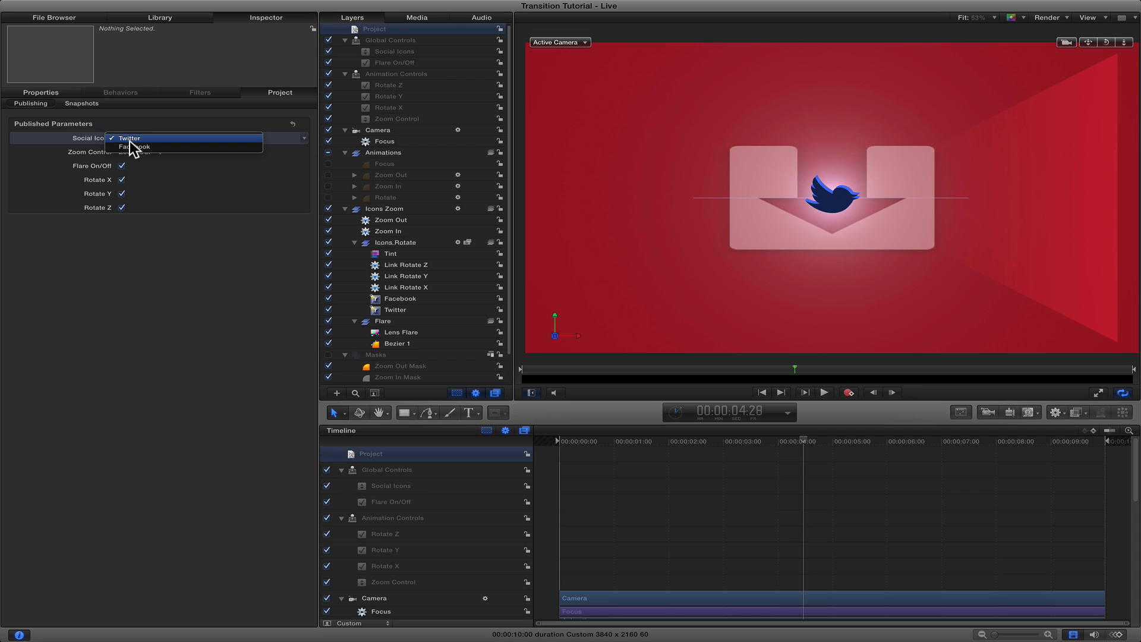
{"action": "left_click", "coordinate": [131, 147]}
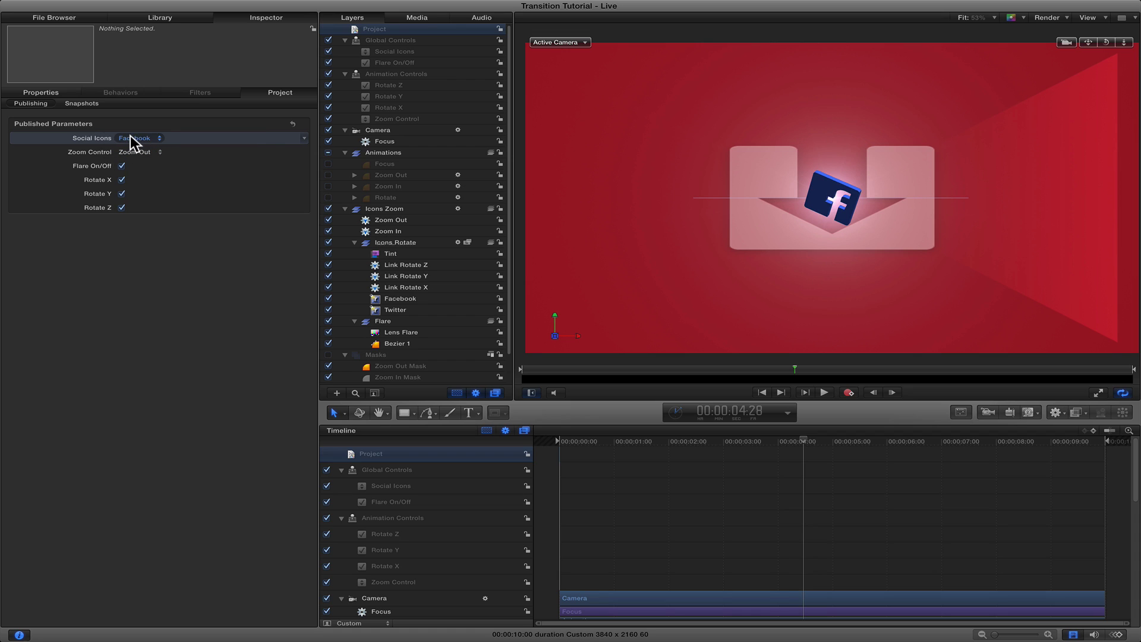
{"action": "left_click", "coordinate": [130, 136]}
{"action": "left_click", "coordinate": [130, 127]}
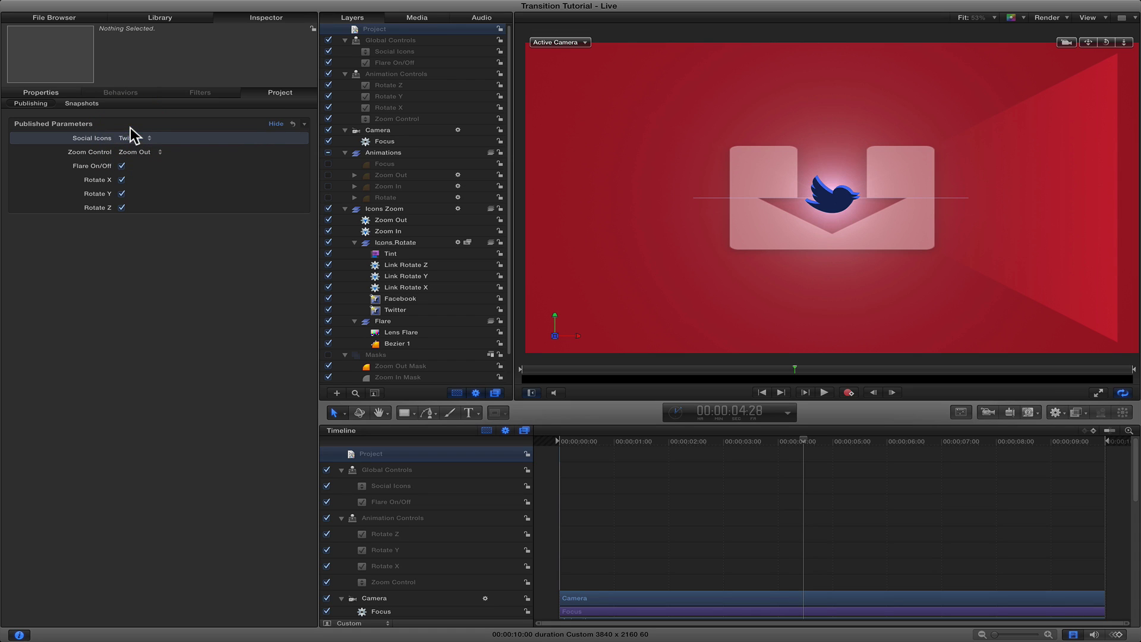
Publish the Color parameter of the Tint filter on the Icons Rotate group.
{"action": "left_click", "coordinate": [384, 254]}
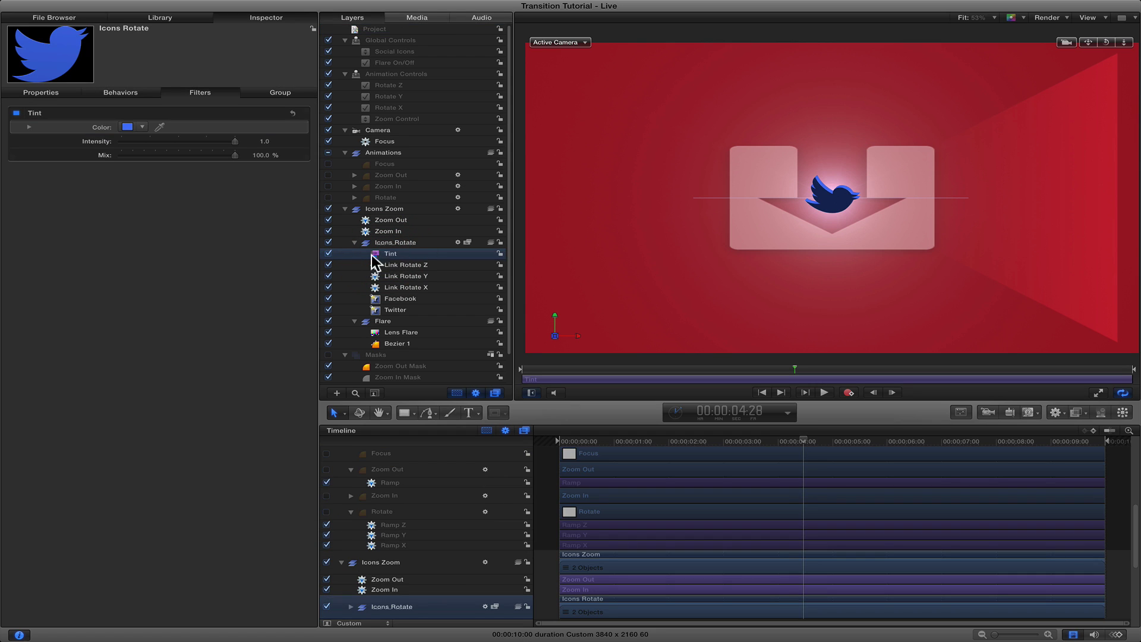
{"action": "left_click", "coordinate": [379, 299]}
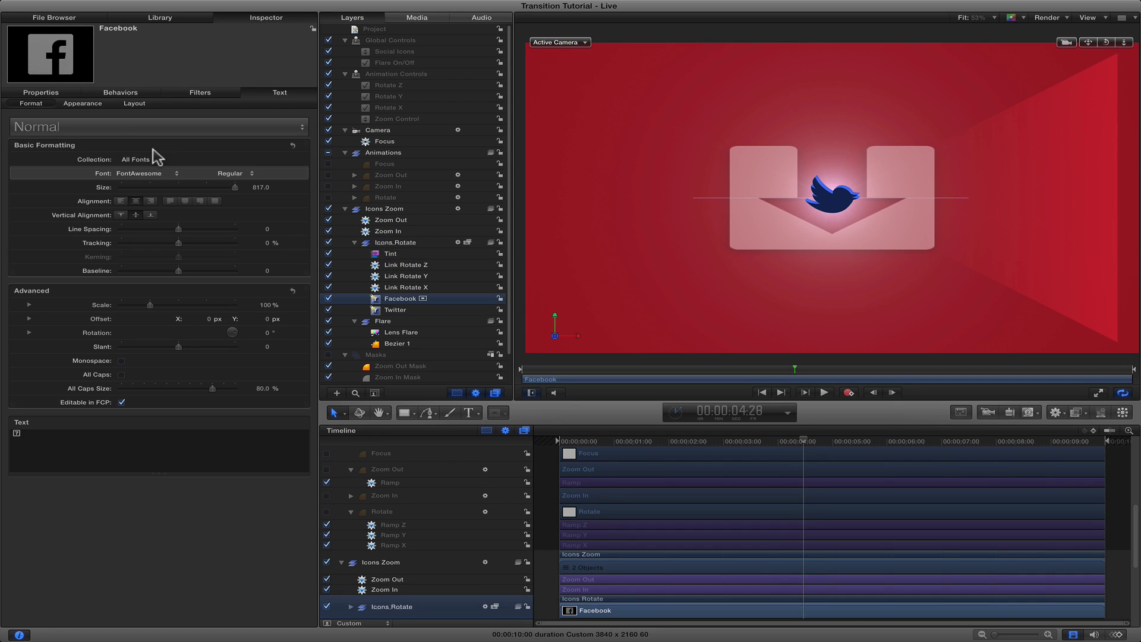
{"action": "mouse_move", "coordinate": [83, 77]}
{"action": "left_click", "coordinate": [390, 255]}
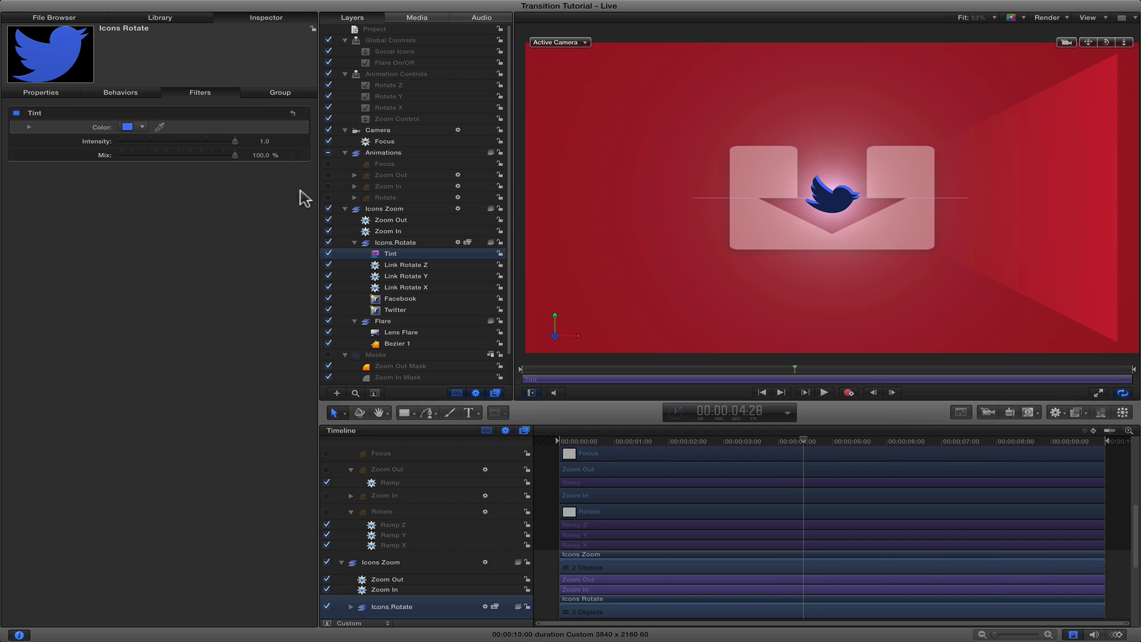
{"action": "left_click", "coordinate": [302, 126]}
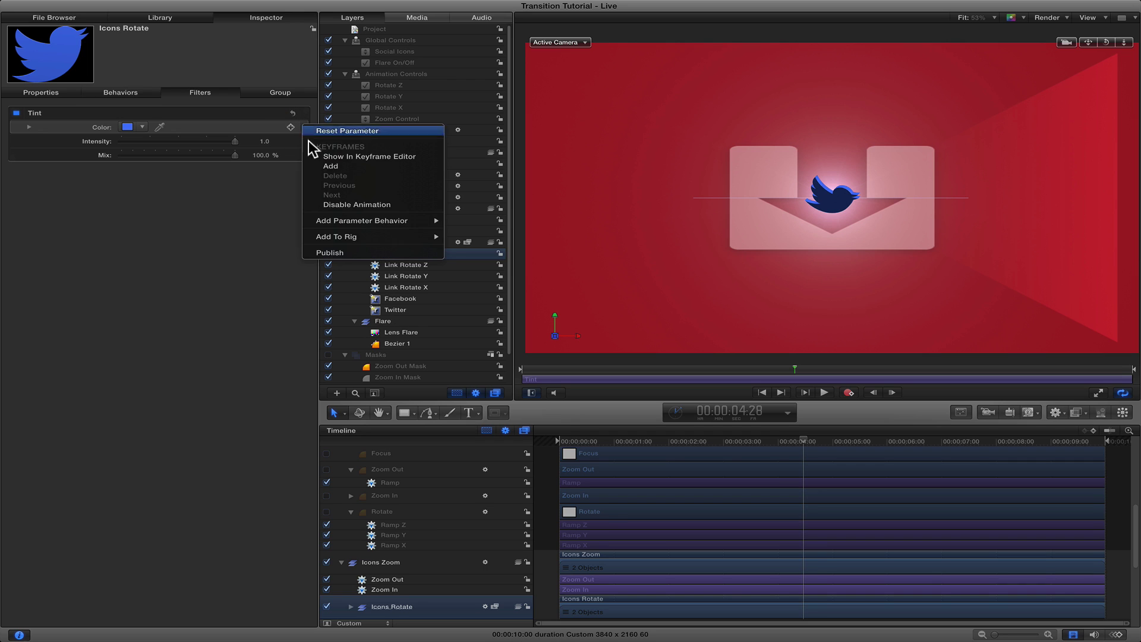
{"action": "left_click", "coordinate": [342, 255]}
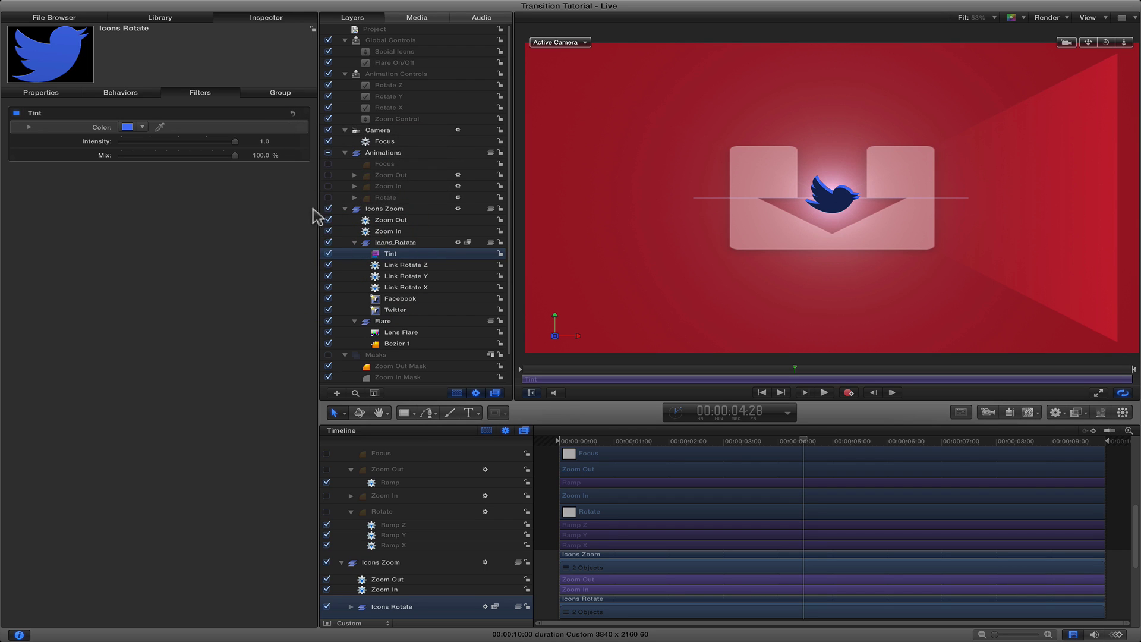
Rename the project's published Color parameter as Social Icon Color.
{"action": "left_click_drag", "start_coordinate": [371, 34], "coordinate": [375, 40]}
{"action": "left_click", "coordinate": [375, 29]}
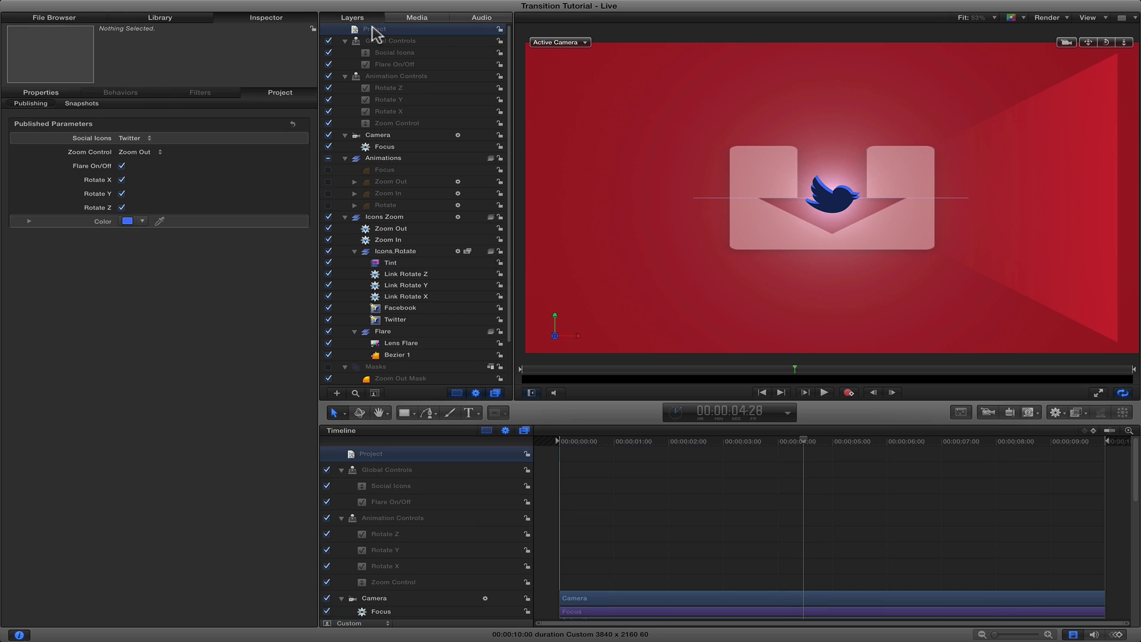
{"action": "double_click", "coordinate": [98, 222]}
{"action": "key", "text": "shift+Left"}
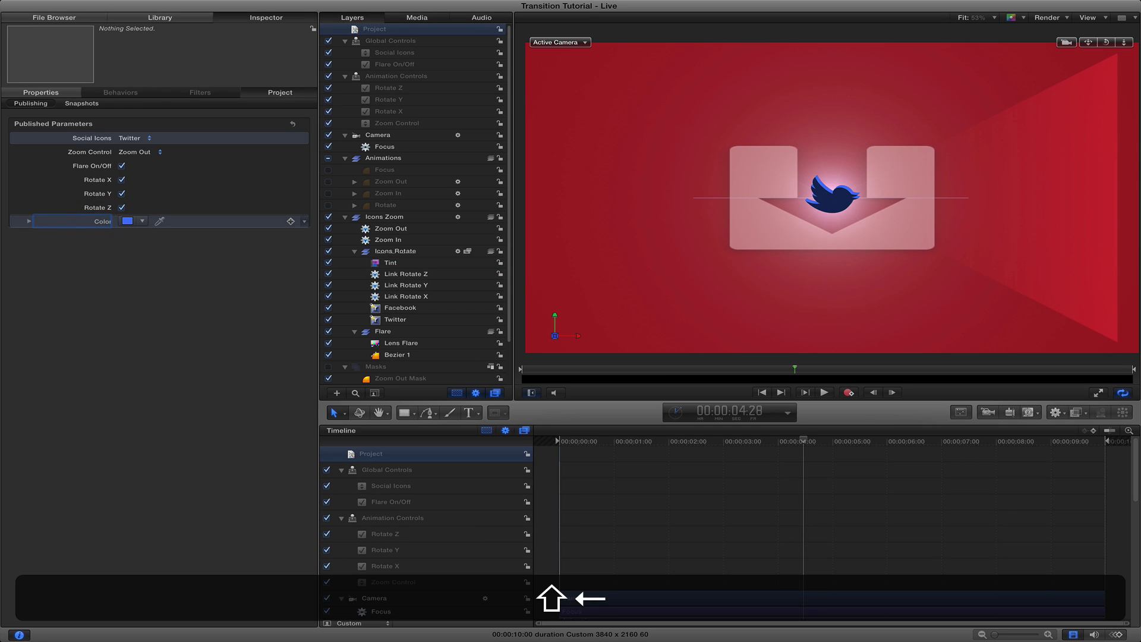
{"action": "type", "text": "Social Icon"}
{"action": "key", "text": "Return"}
Move Social Icons and Social Icon Color together to the beginning of the published parameters, above Zoom Control.
{"action": "mouse_move", "coordinate": [90, 224]}
{"action": "left_mouse_down"}
{"action": "mouse_move", "coordinate": [90, 160]}
{"action": "mouse_move", "coordinate": [86, 220]}
{"action": "left_mouse_up"}
{"action": "left_click", "coordinate": [85, 221]}
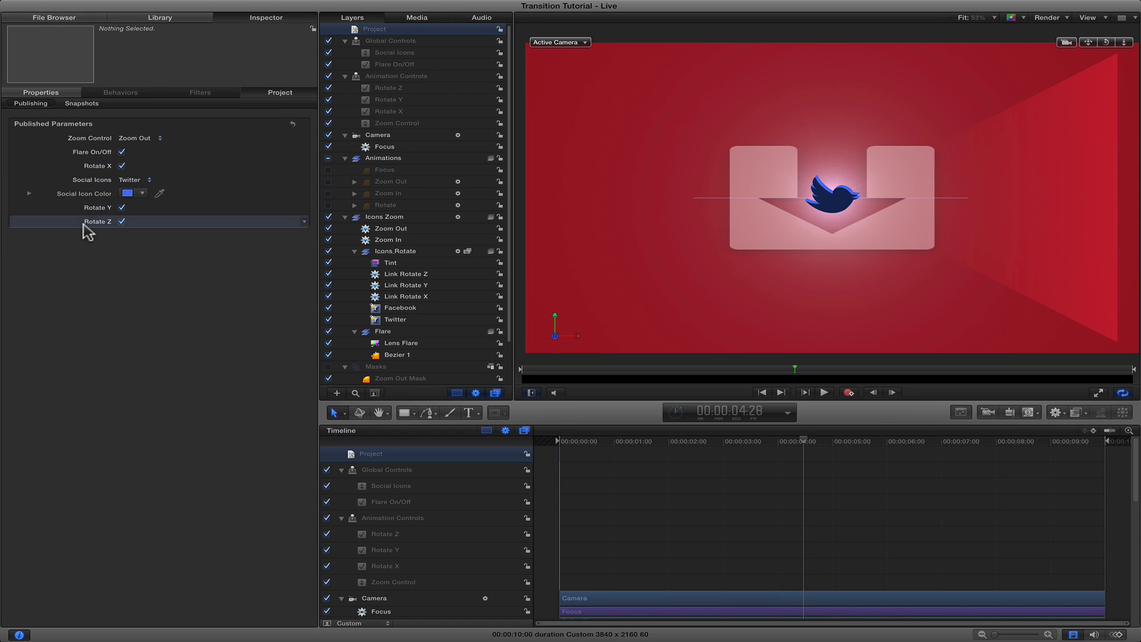
{"action": "left_click", "coordinate": [98, 179]}
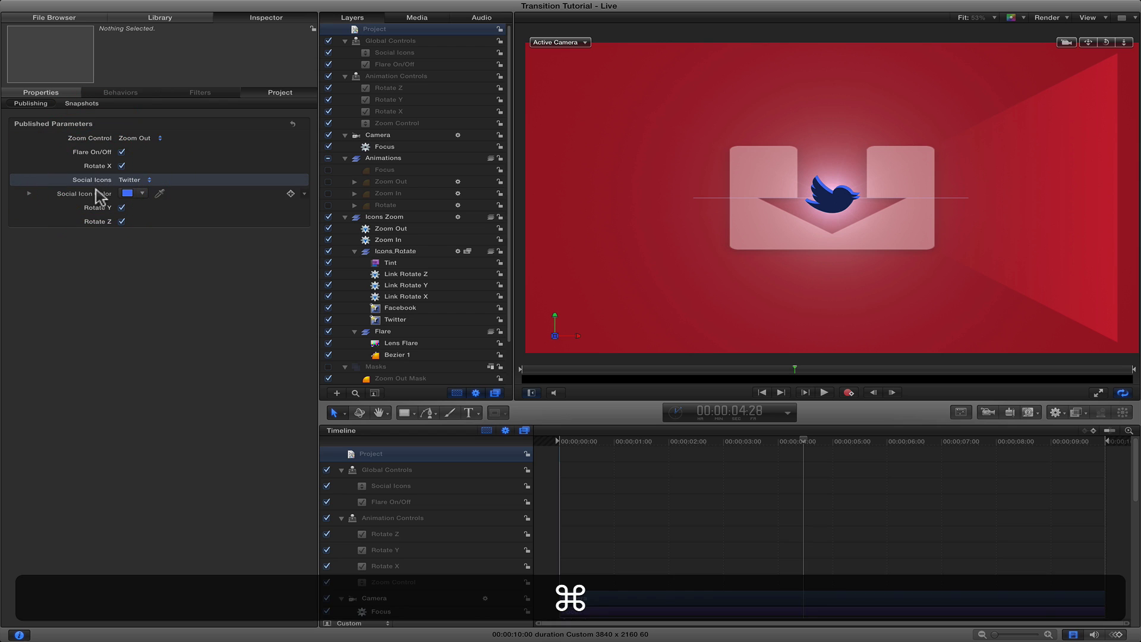
{"action": "left_click", "coordinate": [97, 192], "text": "super"}
{"action": "left_click_drag", "start_coordinate": [98, 184], "coordinate": [97, 132]}
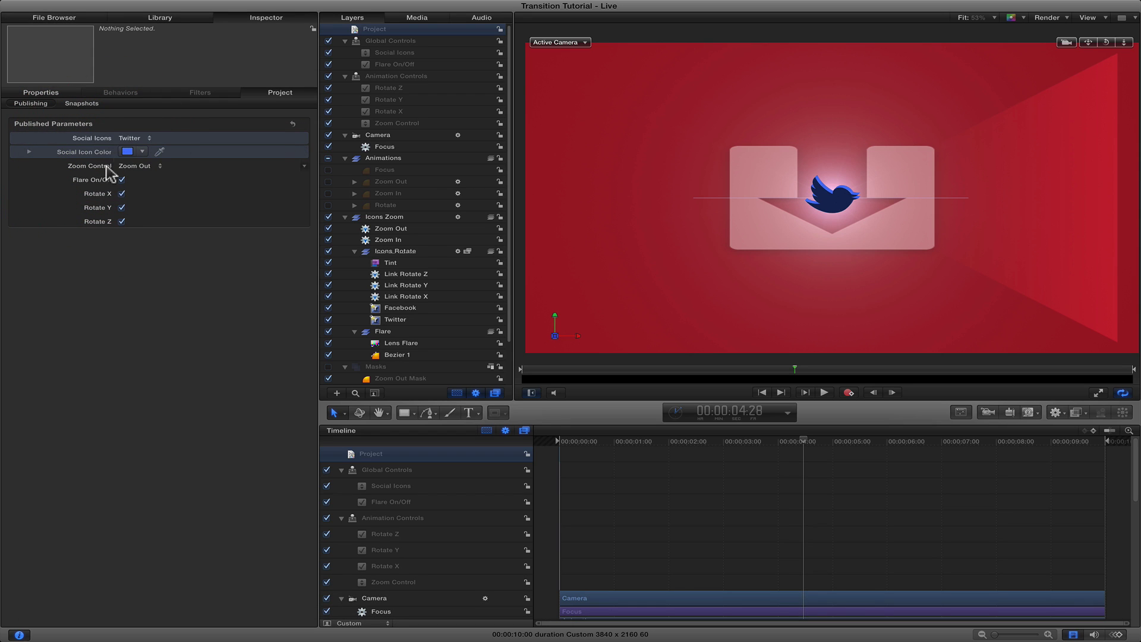
{"action": "left_click", "coordinate": [107, 167]}
Set the published Social Icon Color to red and preview the transition at about 00:00:02:04.
{"action": "left_click", "coordinate": [127, 152]}
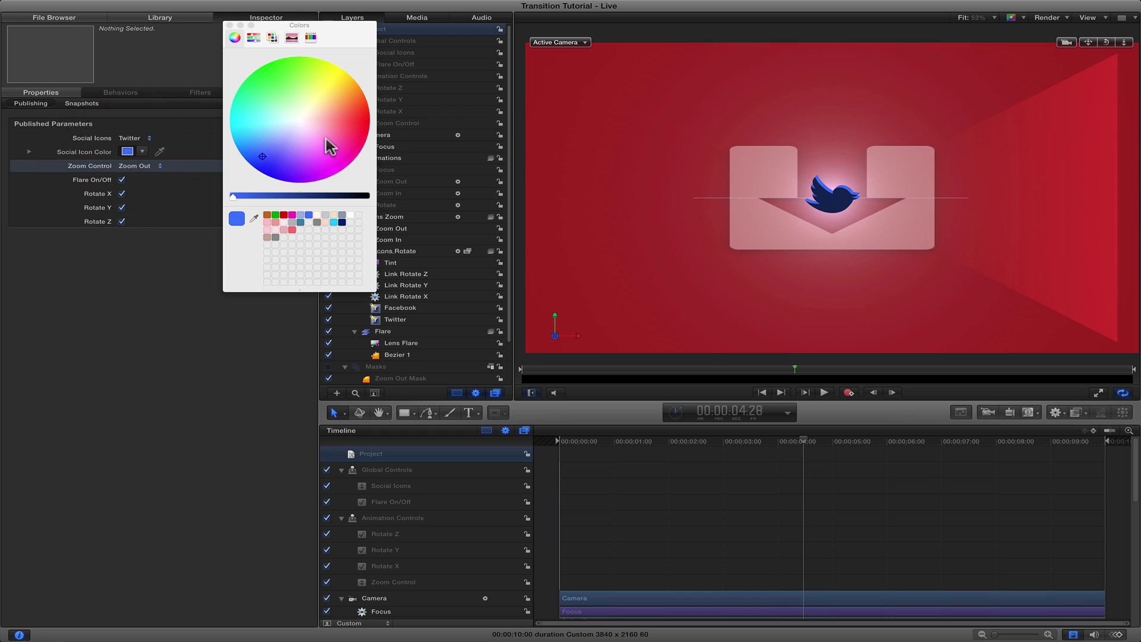
{"action": "left_click_drag", "start_coordinate": [330, 146], "coordinate": [384, 113]}
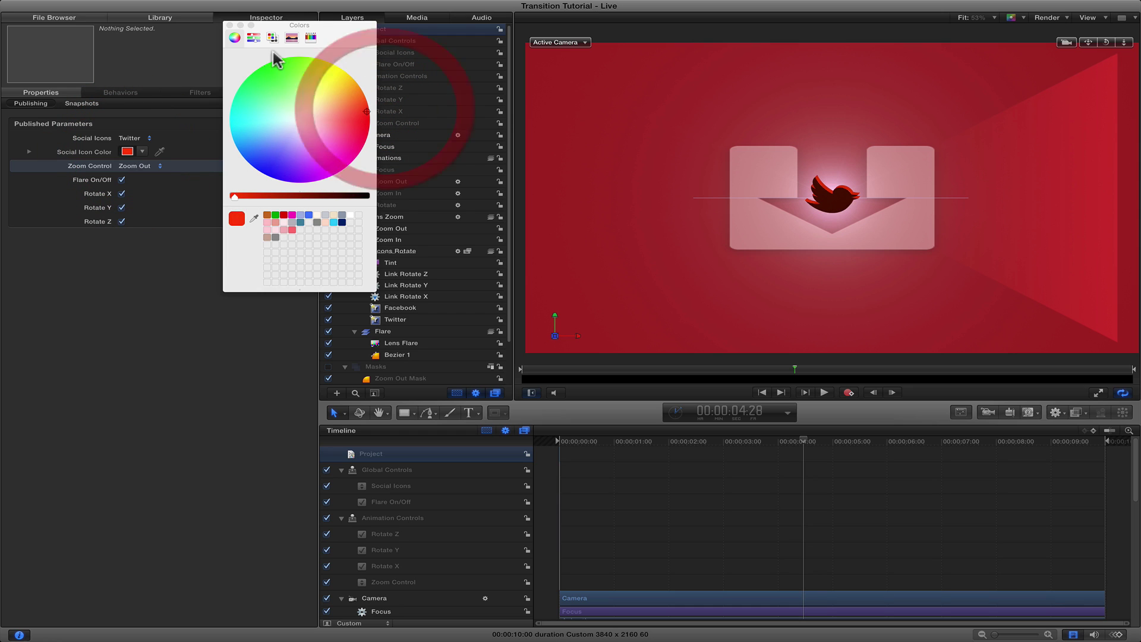
{"action": "left_click", "coordinate": [229, 25]}
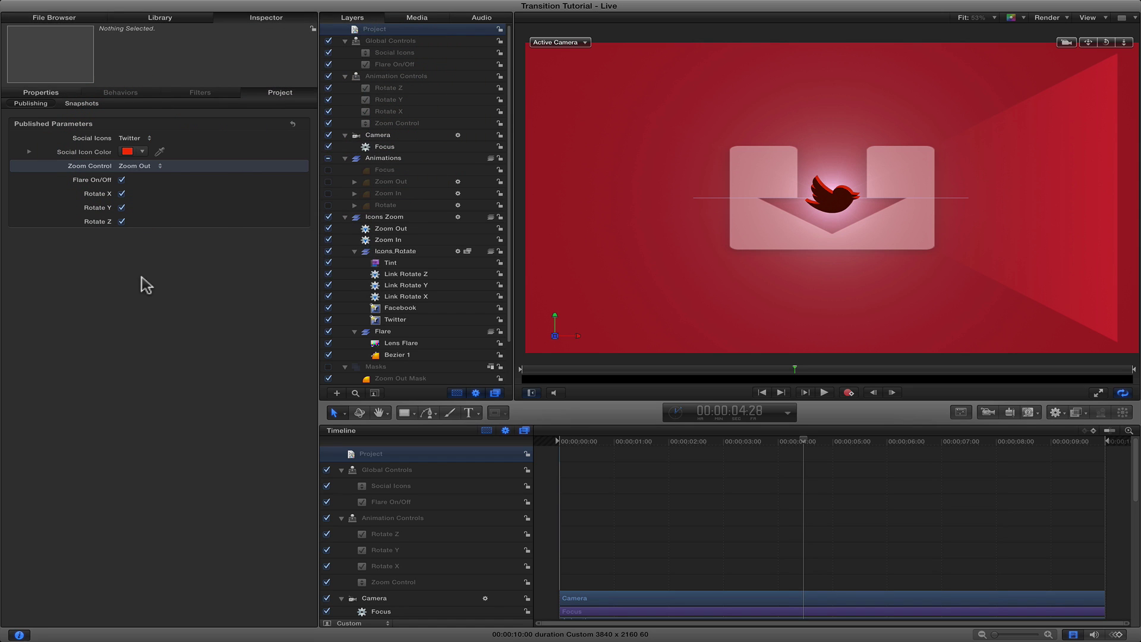
{"action": "left_click_drag", "start_coordinate": [705, 438], "coordinate": [673, 442]}
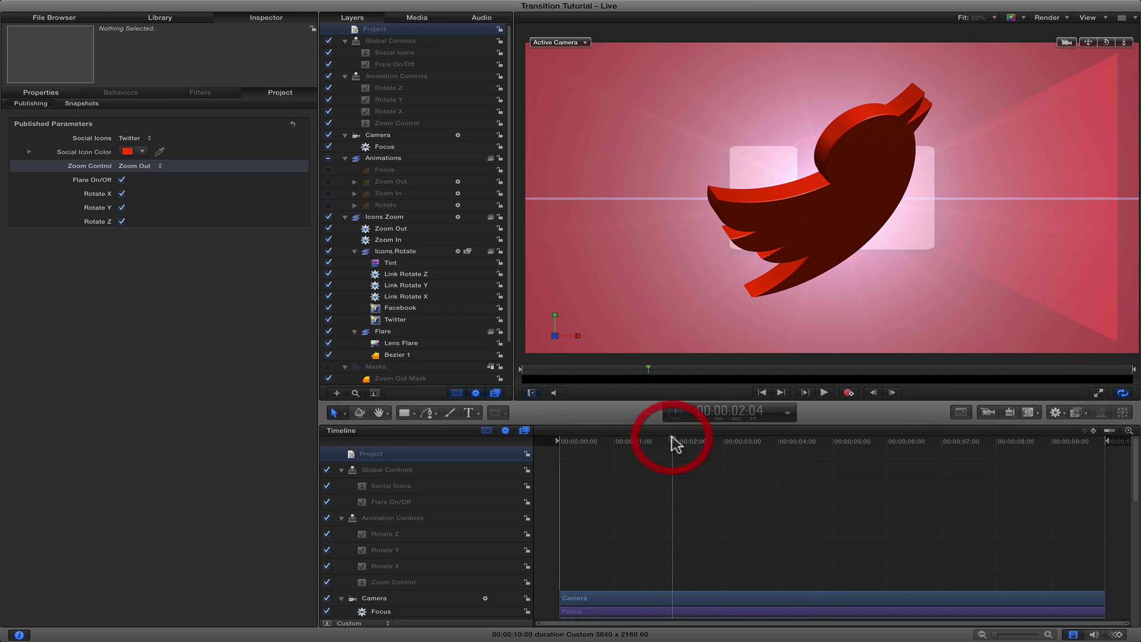
{"action": "left_click", "coordinate": [383, 62]}
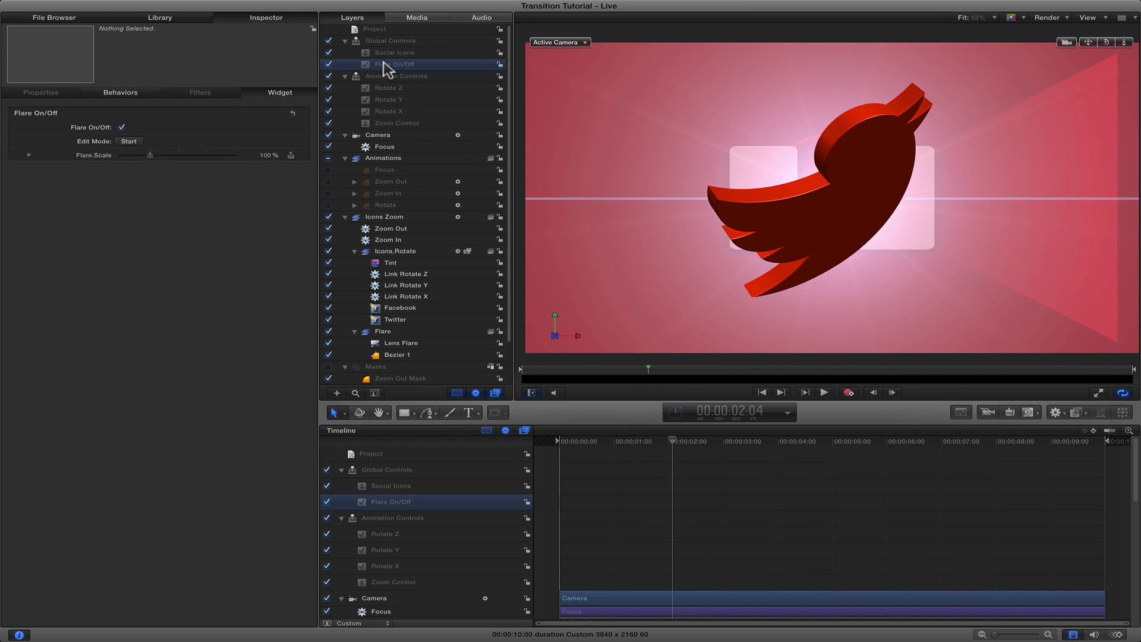
{"action": "right_click", "coordinate": [311, 132]}
{"action": "left_click", "coordinate": [238, 239]}
{"action": "left_click", "coordinate": [375, 29]}
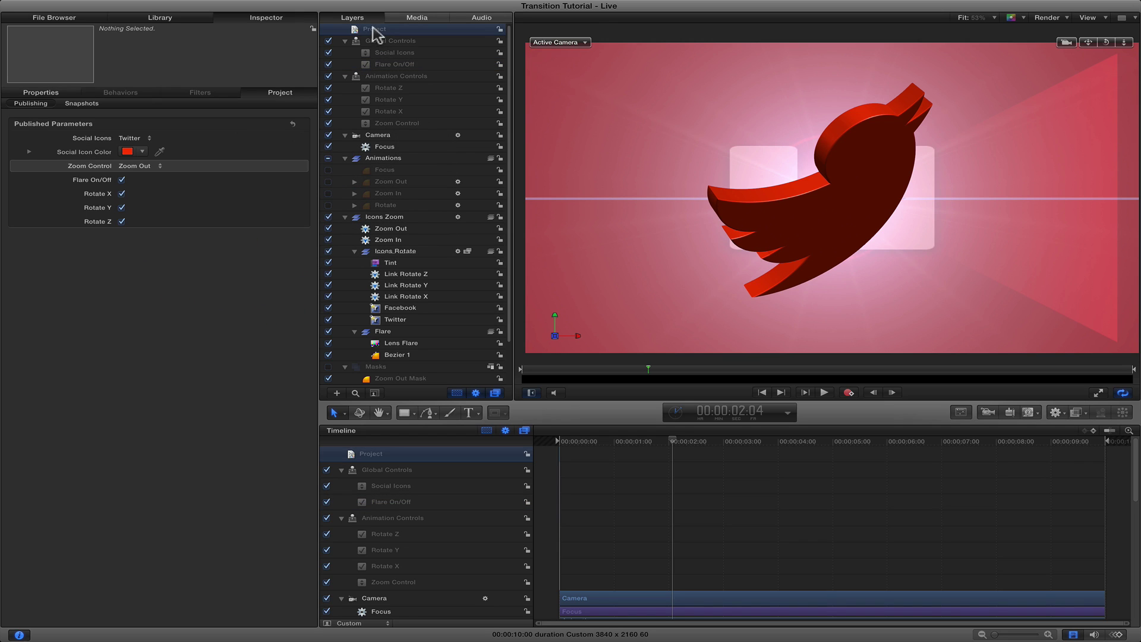
{"action": "left_click", "coordinate": [91, 180]}
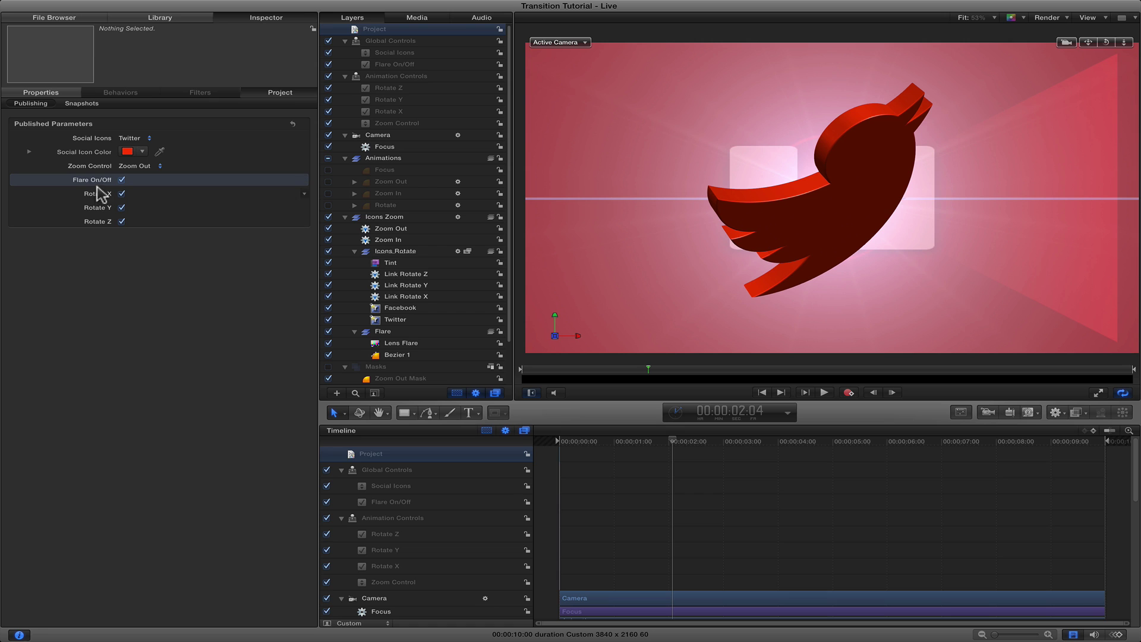
Enable Depth of Field rendering for the canvas and preview the transition at about 00:00:04:05.
{"action": "left_click_drag", "start_coordinate": [694, 443], "coordinate": [1019, 453]}
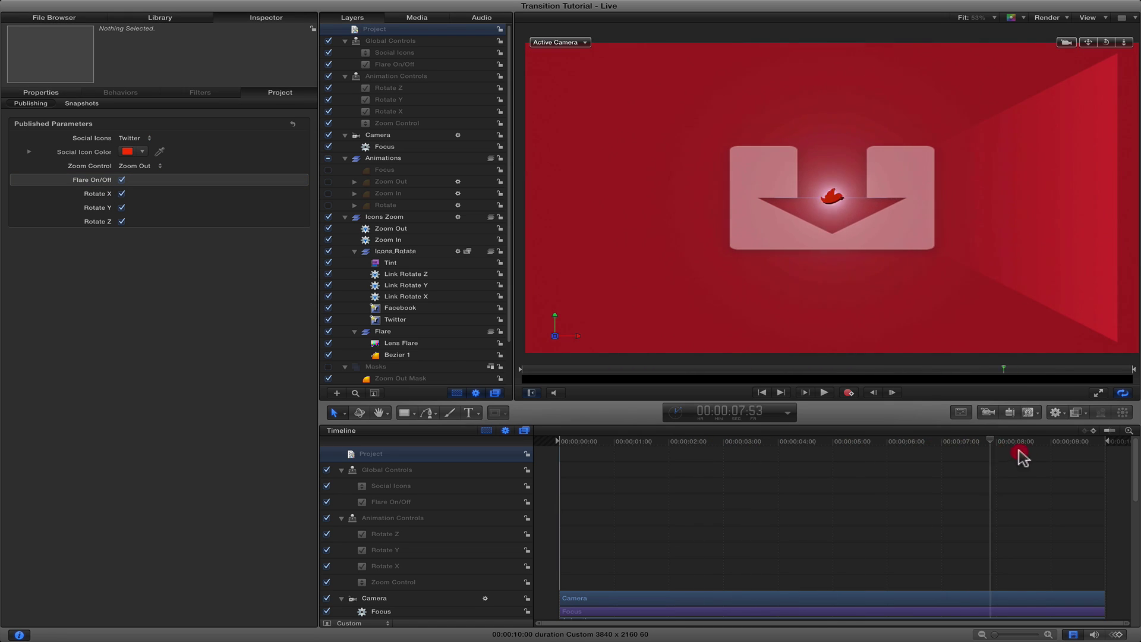
{"action": "left_click", "coordinate": [851, 458]}
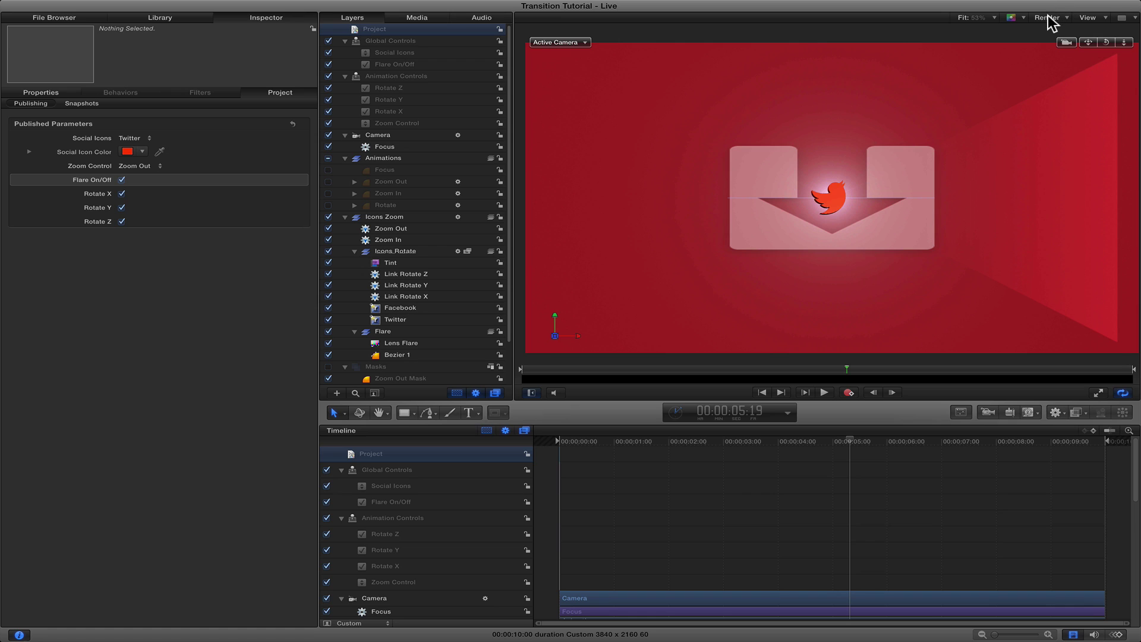
{"action": "left_click", "coordinate": [1047, 15]}
{"action": "left_click", "coordinate": [1068, 154]}
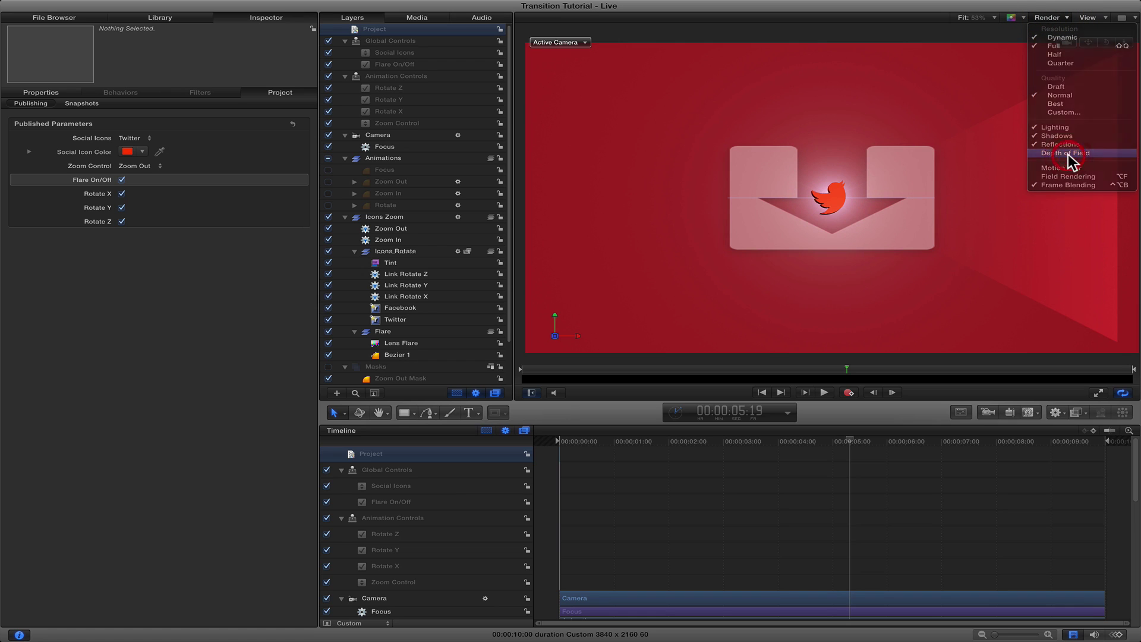
{"action": "key", "text": "super"}
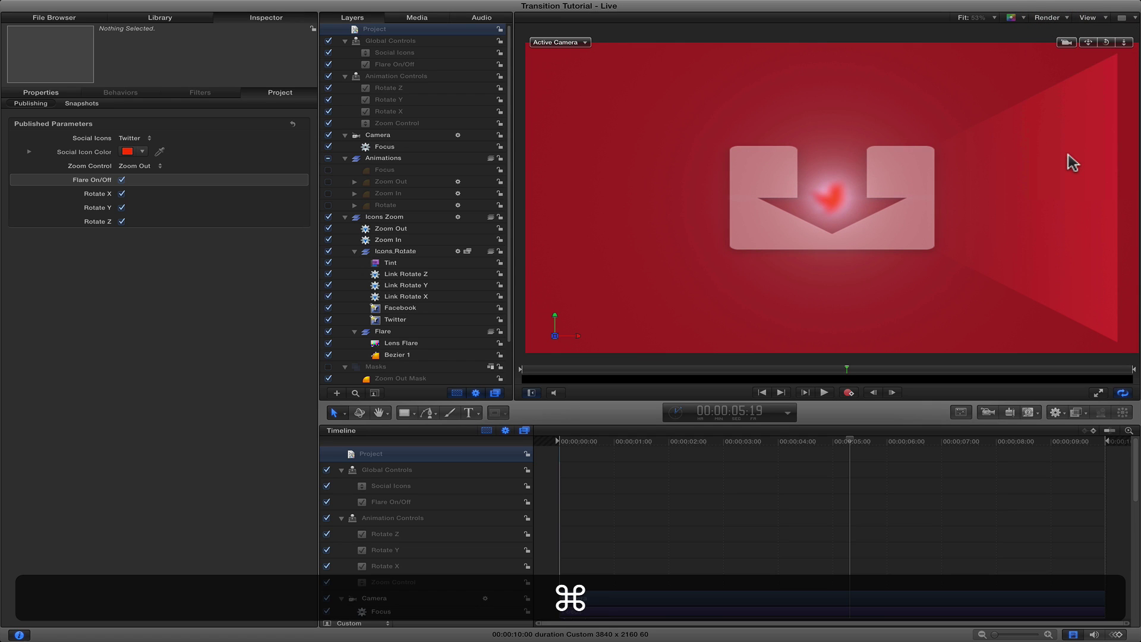
{"action": "left_click_drag", "start_coordinate": [811, 446], "coordinate": [783, 445]}
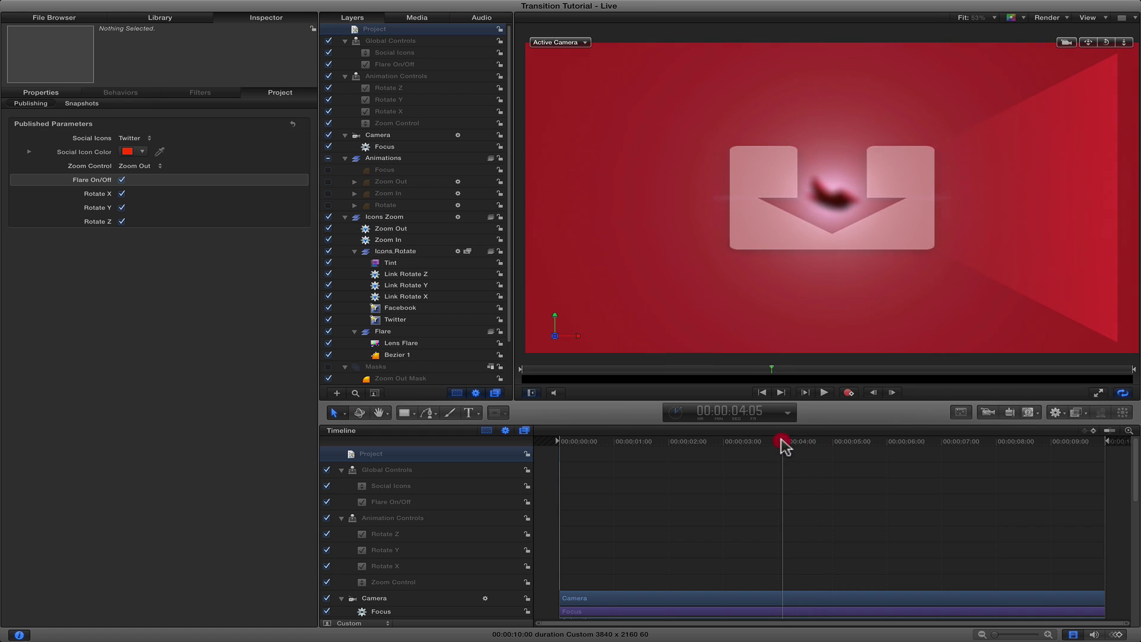
Set the published Social Icon Color to blue.
{"action": "left_click", "coordinate": [127, 151]}
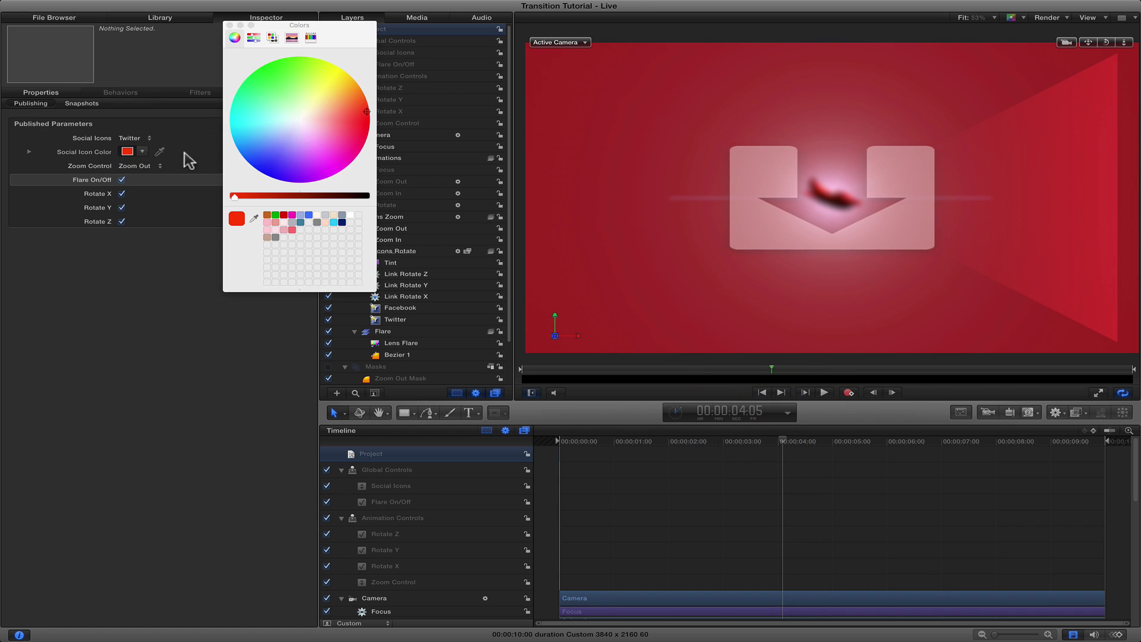
{"action": "left_click", "coordinate": [268, 156]}
{"action": "left_click", "coordinate": [257, 167]}
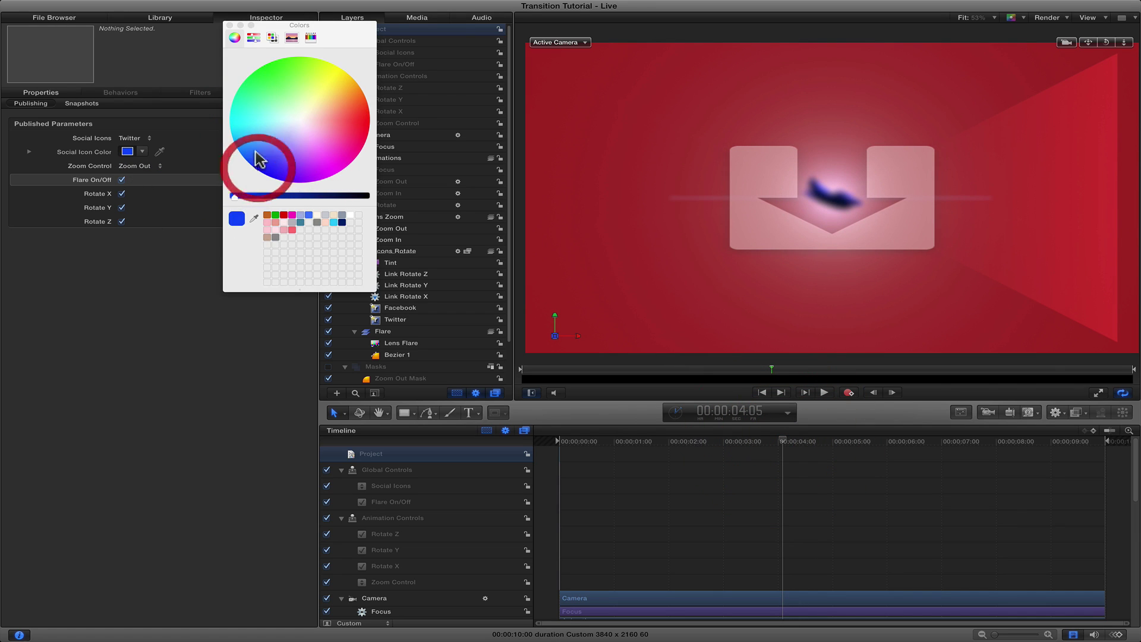
{"action": "left_click", "coordinate": [230, 26]}
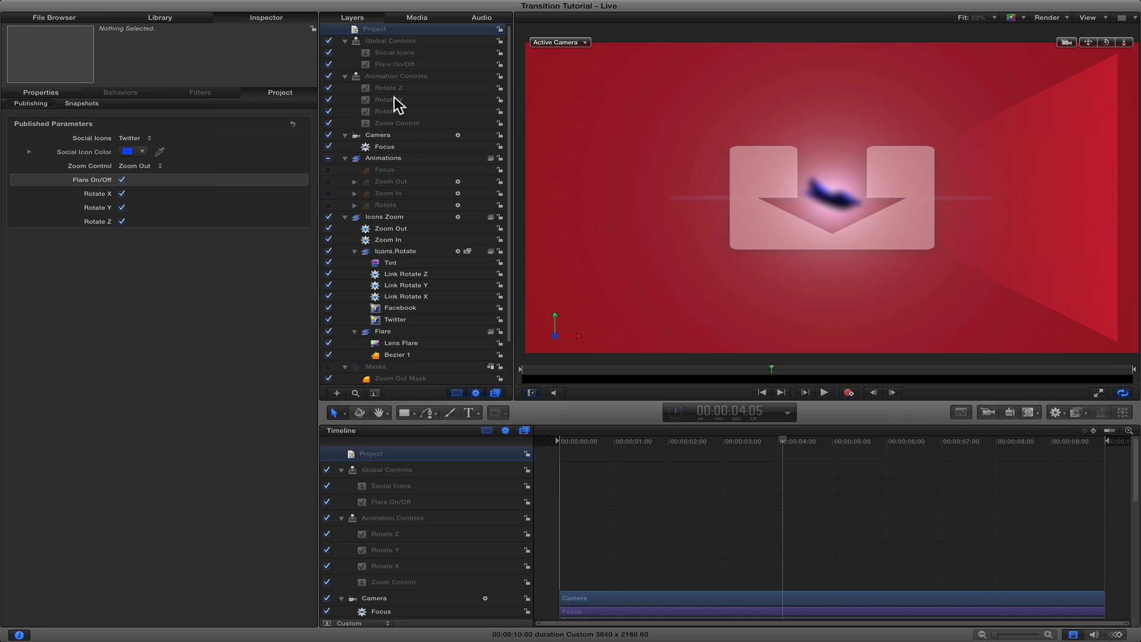
Set the Camera's DOF Blur Amount to 30 and publish that parameter.
{"action": "left_click", "coordinate": [378, 136]}
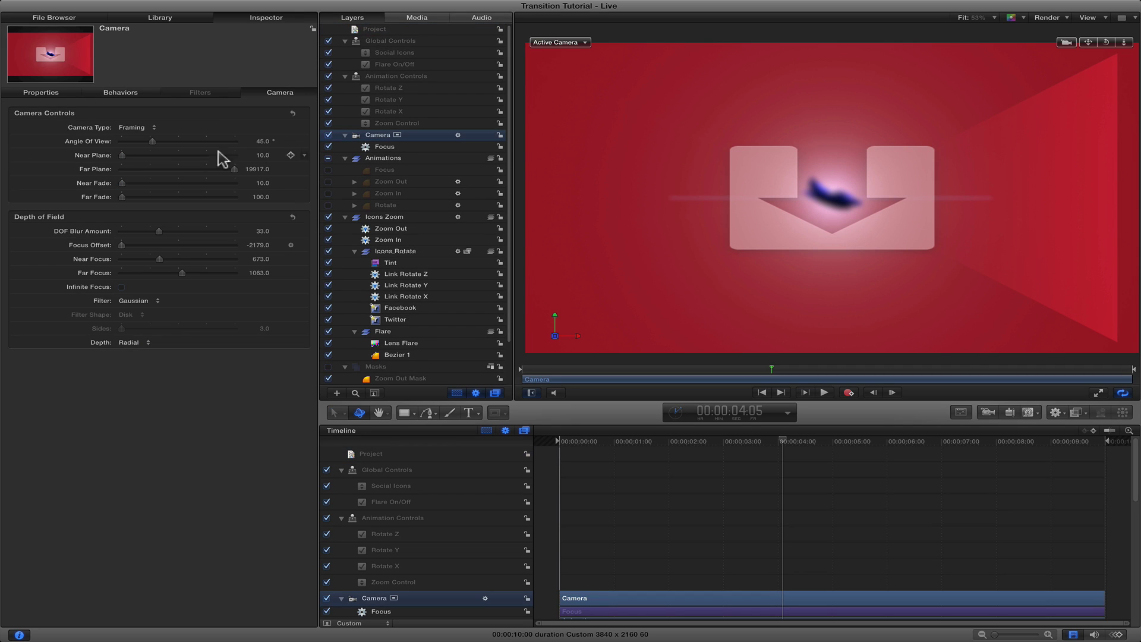
{"action": "left_click", "coordinate": [258, 233]}
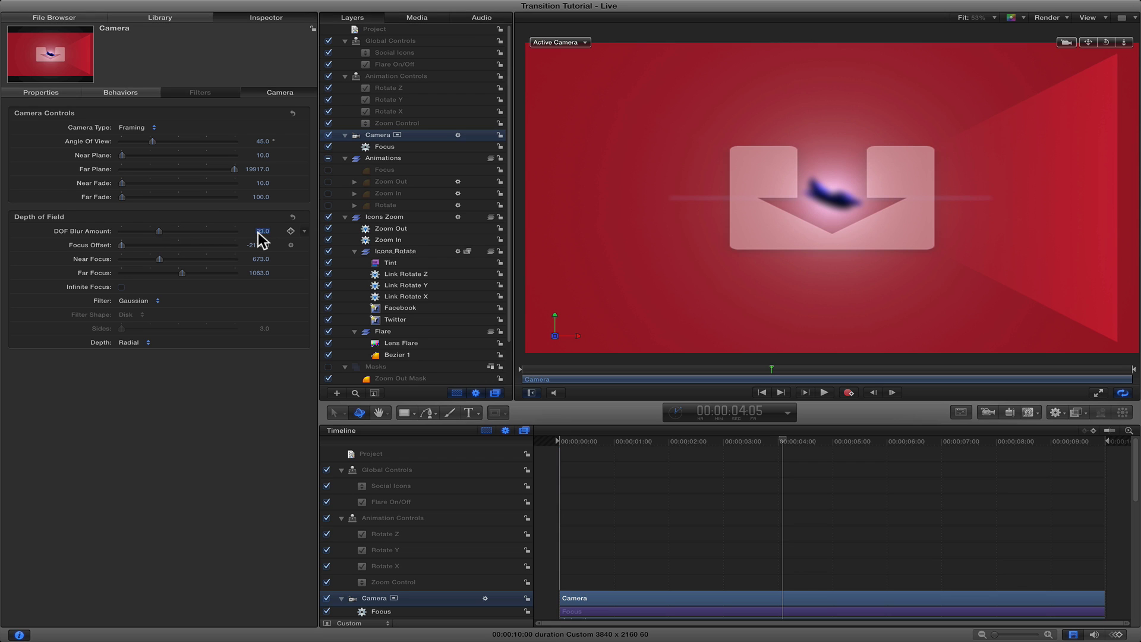
{"action": "type", "text": "30"}
{"action": "key", "text": "Return"}
{"action": "right_click", "coordinate": [302, 233]}
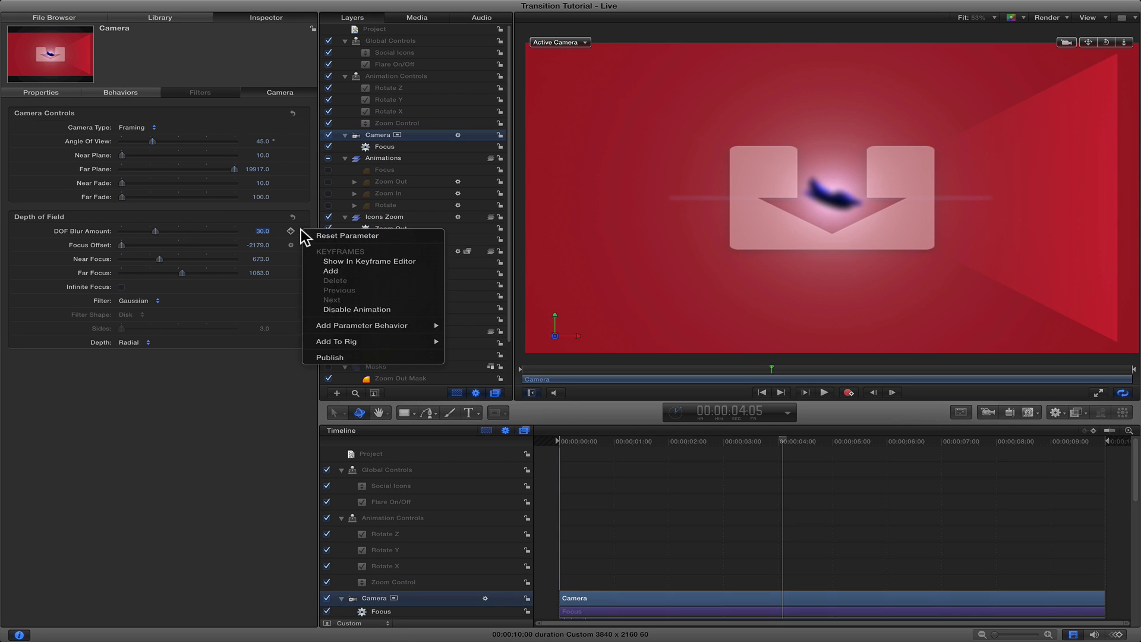
{"action": "left_click", "coordinate": [330, 356]}
Set the project's published DOF Blur Amount to 25 and save the project.
{"action": "left_click", "coordinate": [376, 30]}
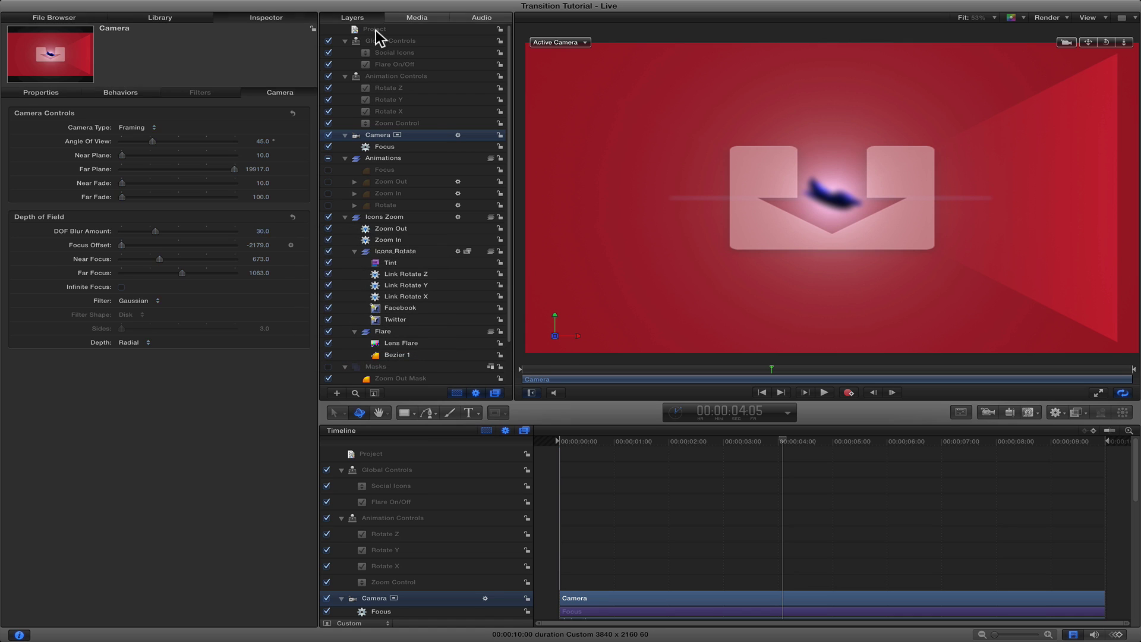
{"action": "mouse_move", "coordinate": [140, 235]}
{"action": "left_mouse_down"}
{"action": "mouse_move", "coordinate": [84, 239]}
{"action": "mouse_move", "coordinate": [235, 237]}
{"action": "mouse_move", "coordinate": [147, 242]}
{"action": "left_mouse_up"}
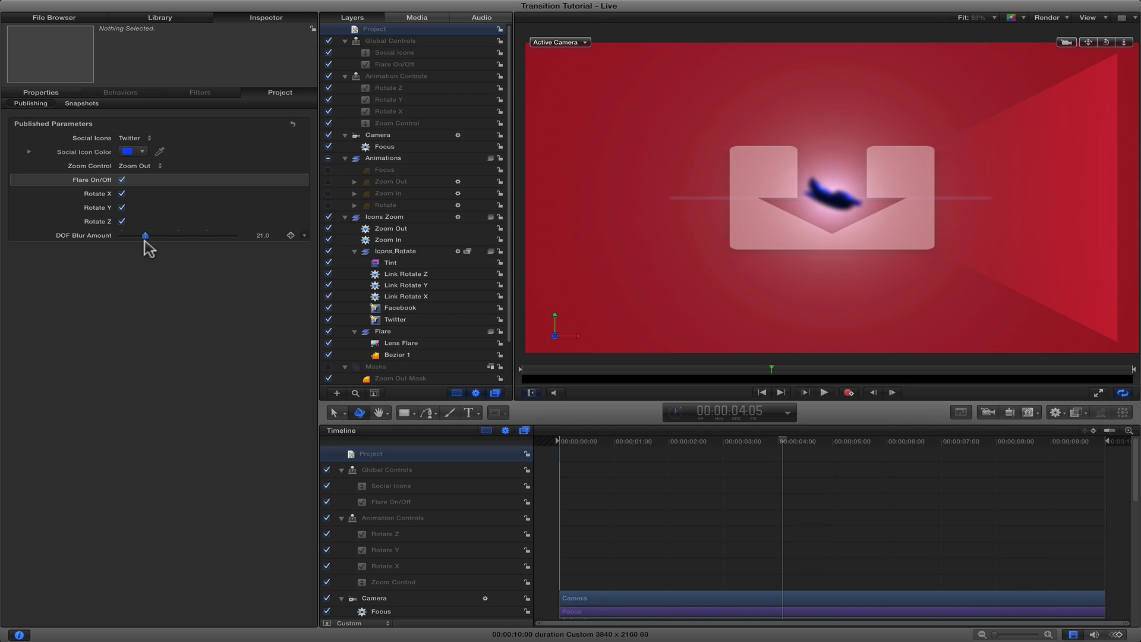
{"action": "left_click", "coordinate": [256, 237]}
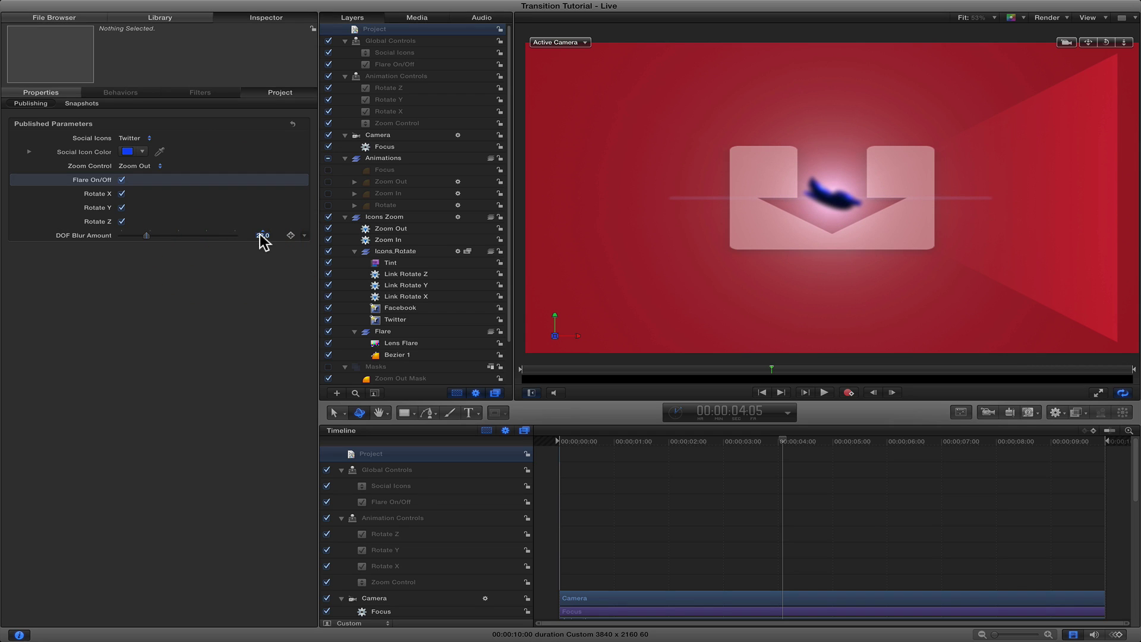
{"action": "type", "text": "25"}
{"action": "key", "text": "Return"}
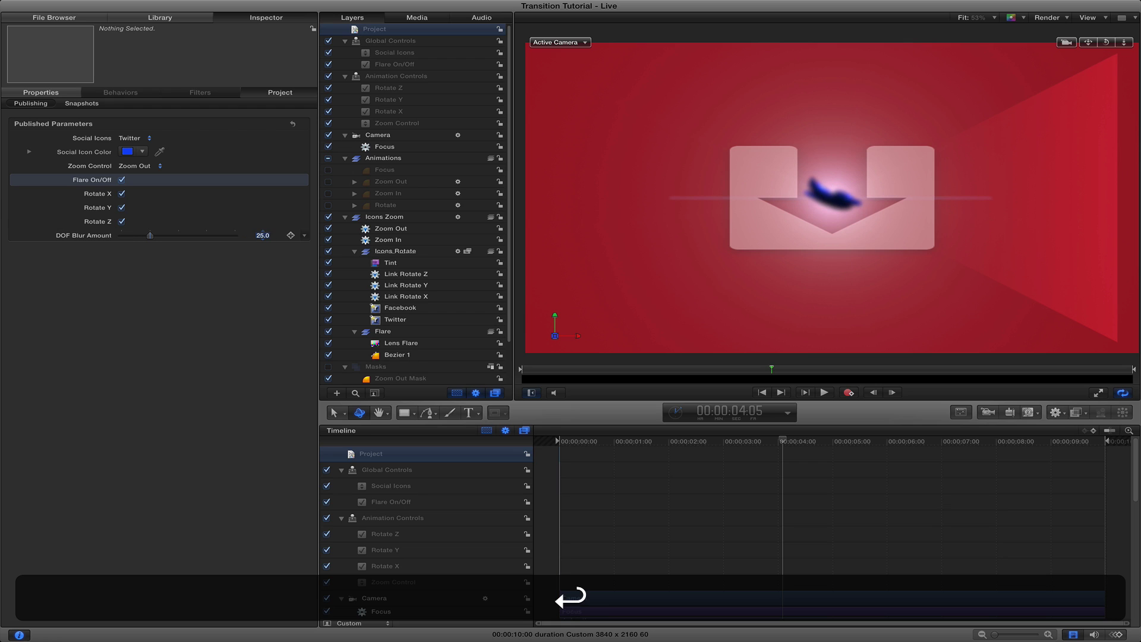
{"action": "key", "text": "super+s"}
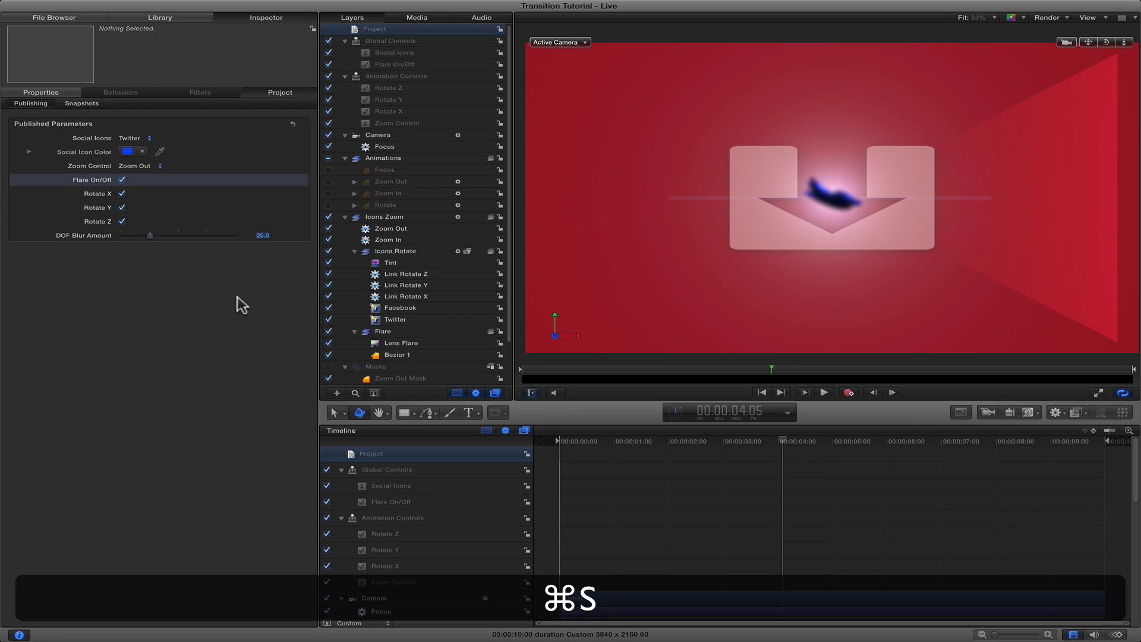
Switch to Final Cut Pro, add the Transition Tutorial - Live transition between the first two clips and preview it at about 2:16.
{"action": "key", "text": "super+Tab"}
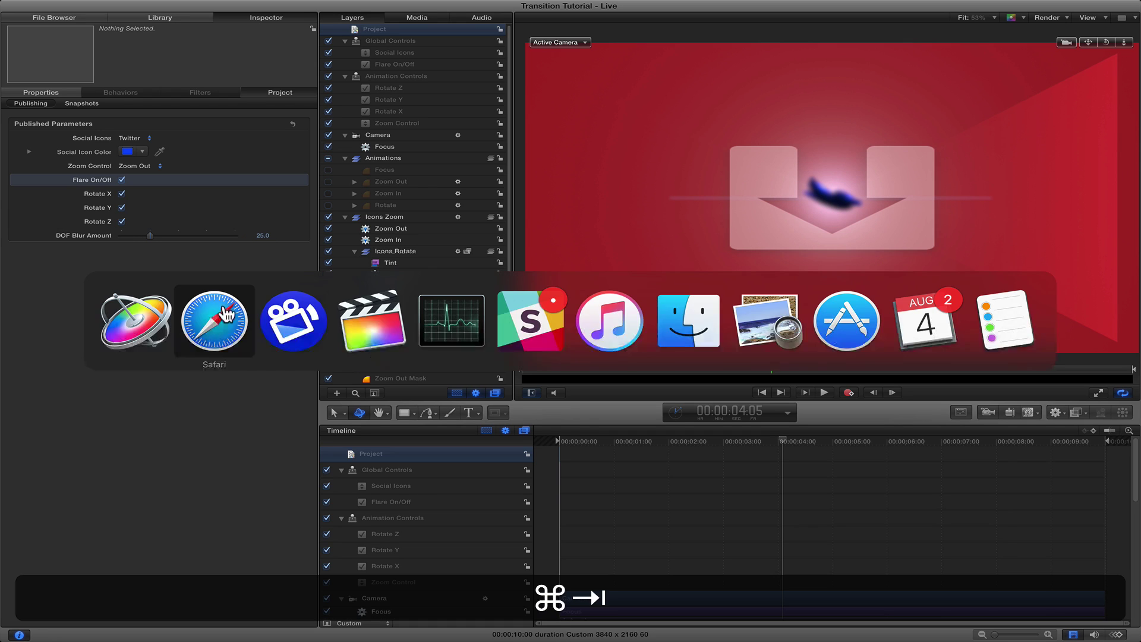
{"action": "left_click", "coordinate": [361, 313]}
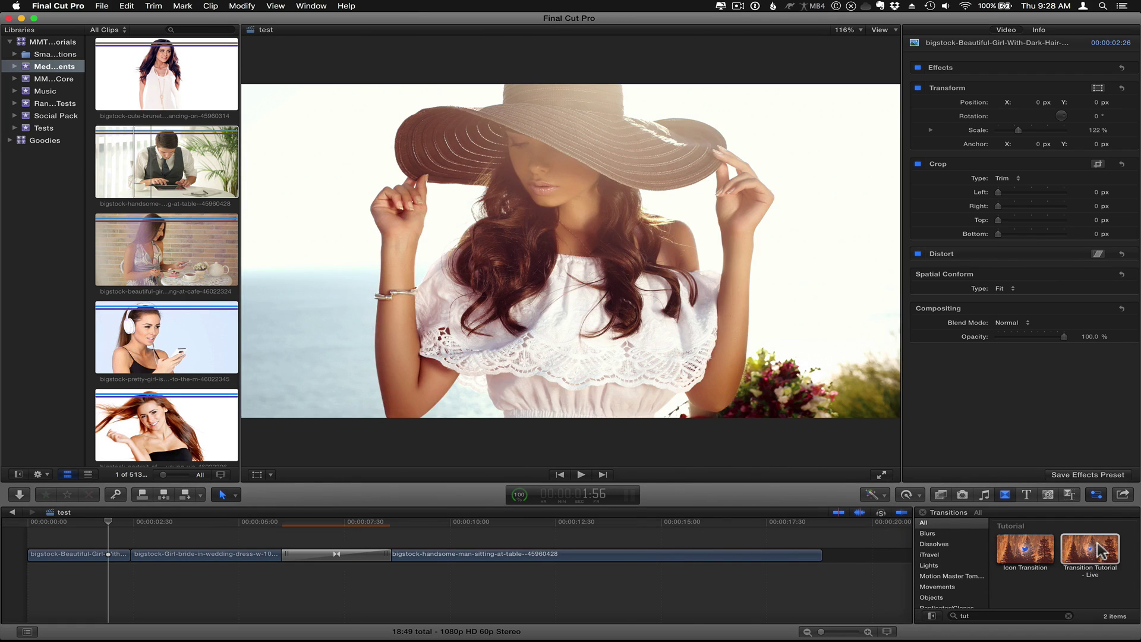
{"action": "left_click_drag", "start_coordinate": [1094, 550], "coordinate": [215, 557]}
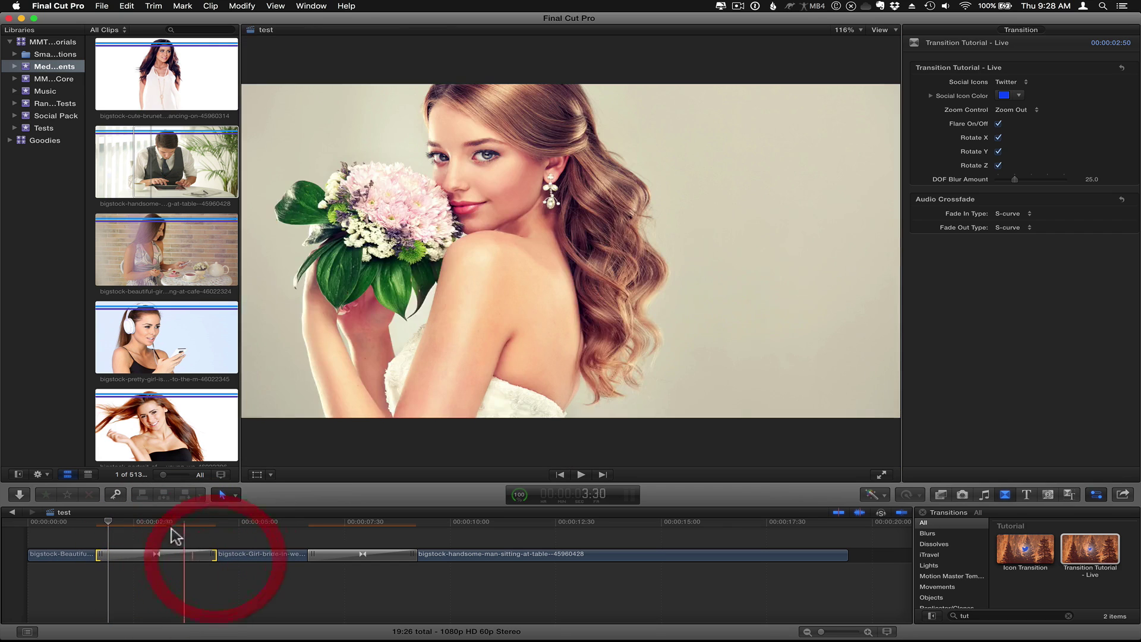
{"action": "left_click_drag", "start_coordinate": [173, 523], "coordinate": [123, 522]}
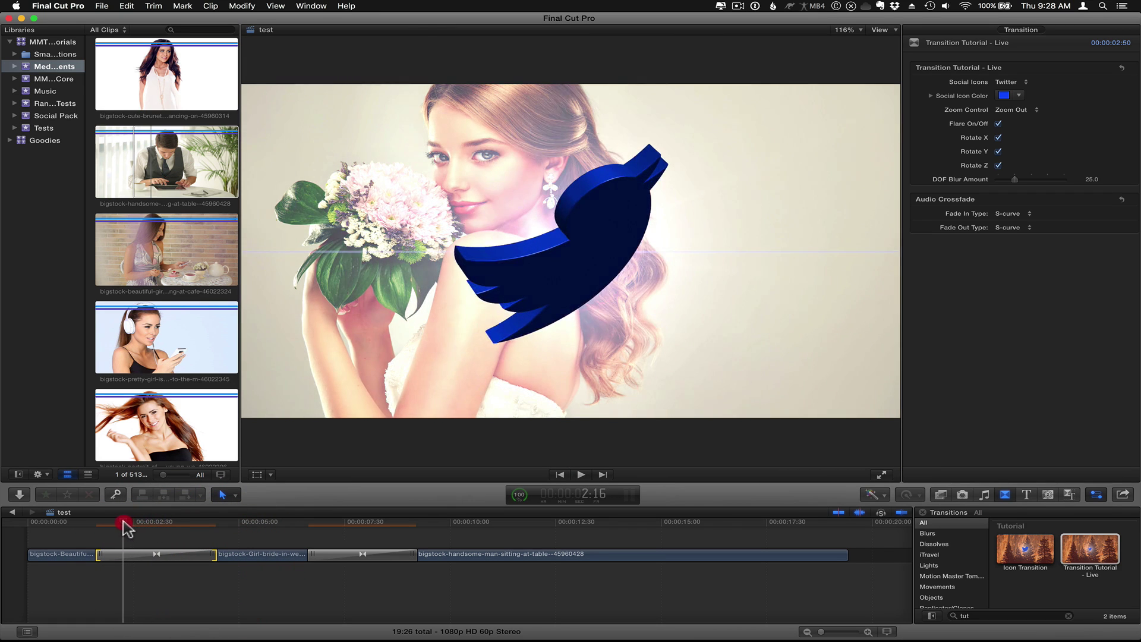
{"action": "left_click", "coordinate": [128, 559]}
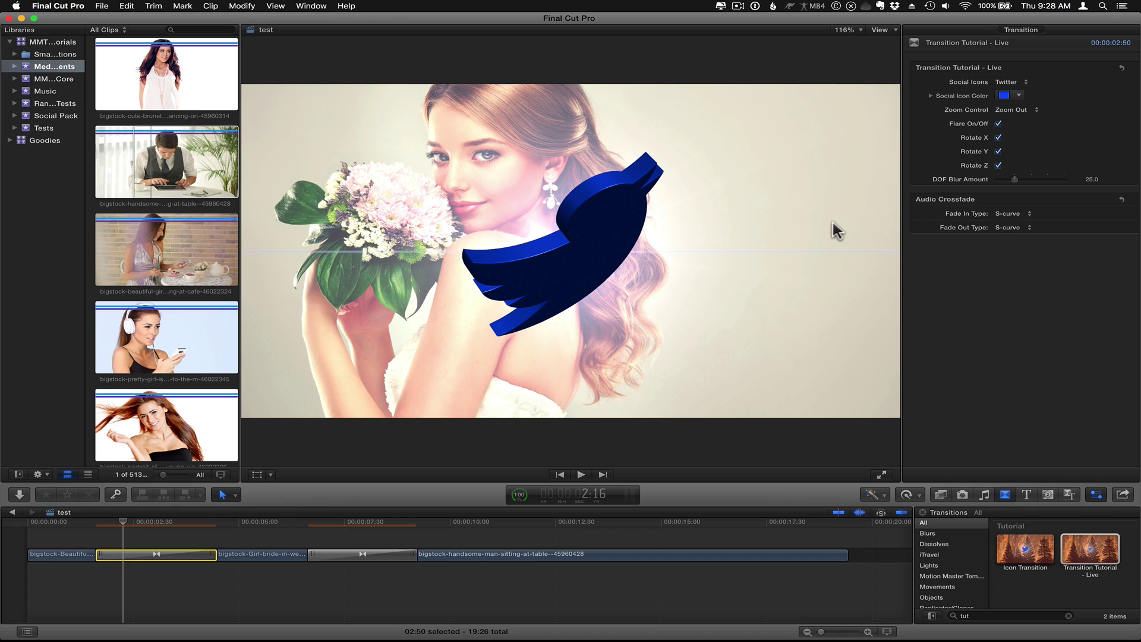
Try the Facebook option of the transition's Social Icons setting and return it to Twitter.
{"action": "left_click", "coordinate": [1001, 84]}
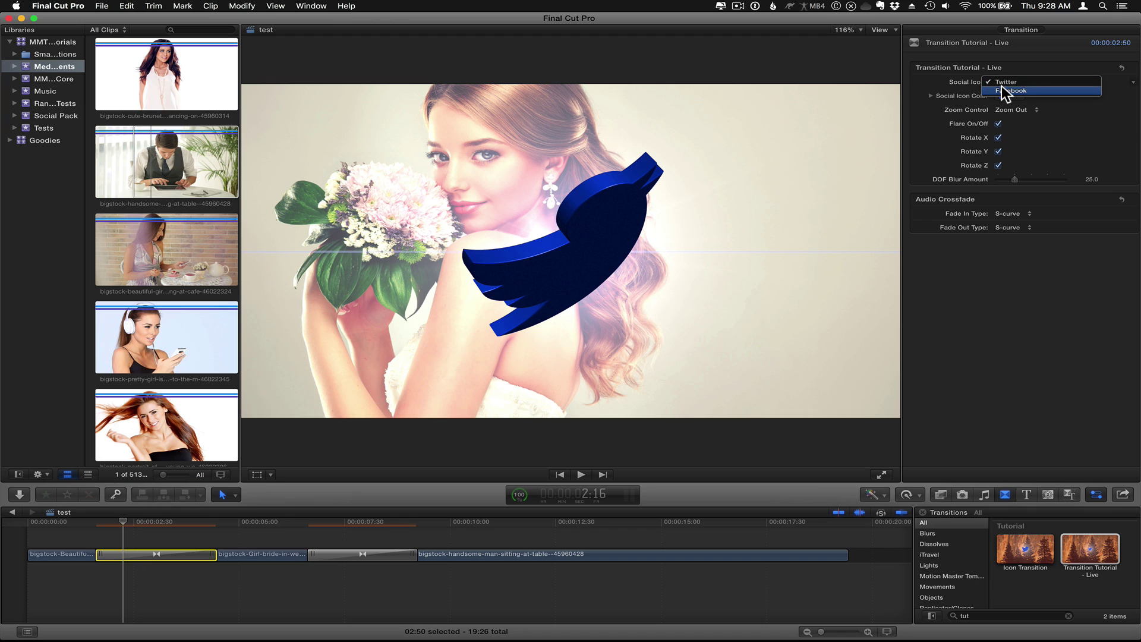
{"action": "left_click", "coordinate": [1003, 86]}
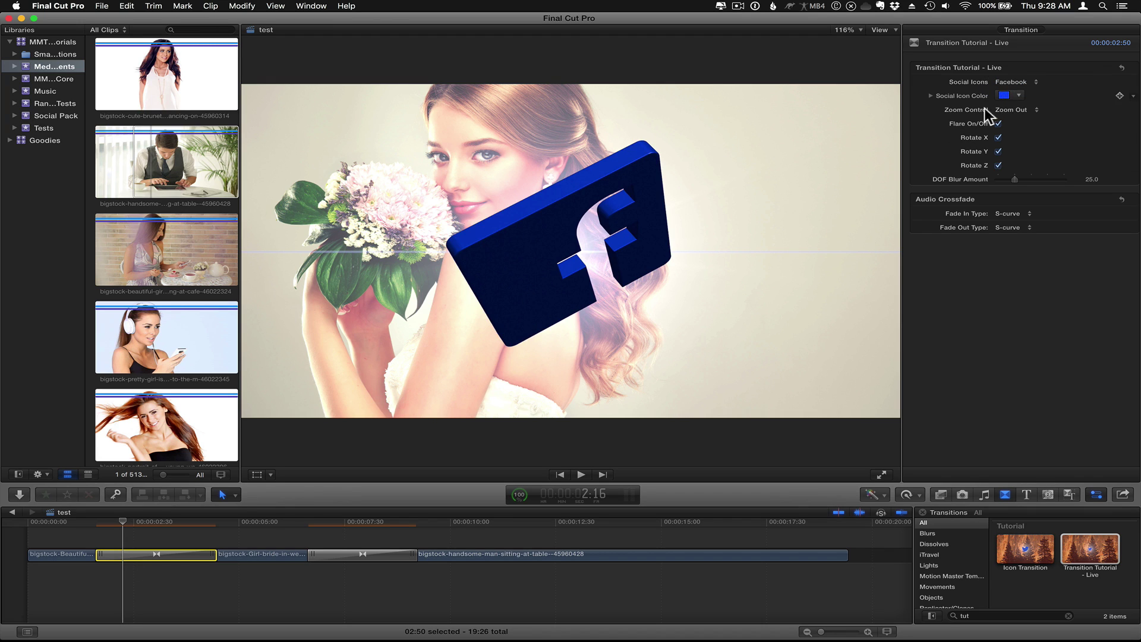
{"action": "left_click", "coordinate": [1010, 82]}
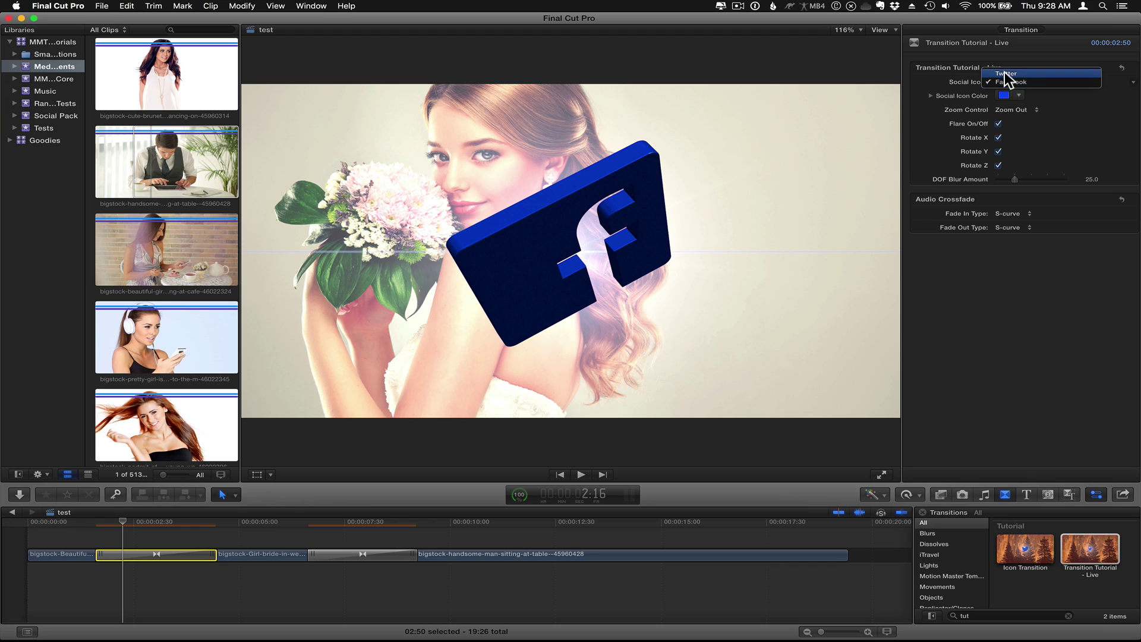
{"action": "left_click", "coordinate": [1005, 74]}
Try other Social Icon Color choices on the transition, ending with a pale peach tone.
{"action": "left_click", "coordinate": [1004, 95]}
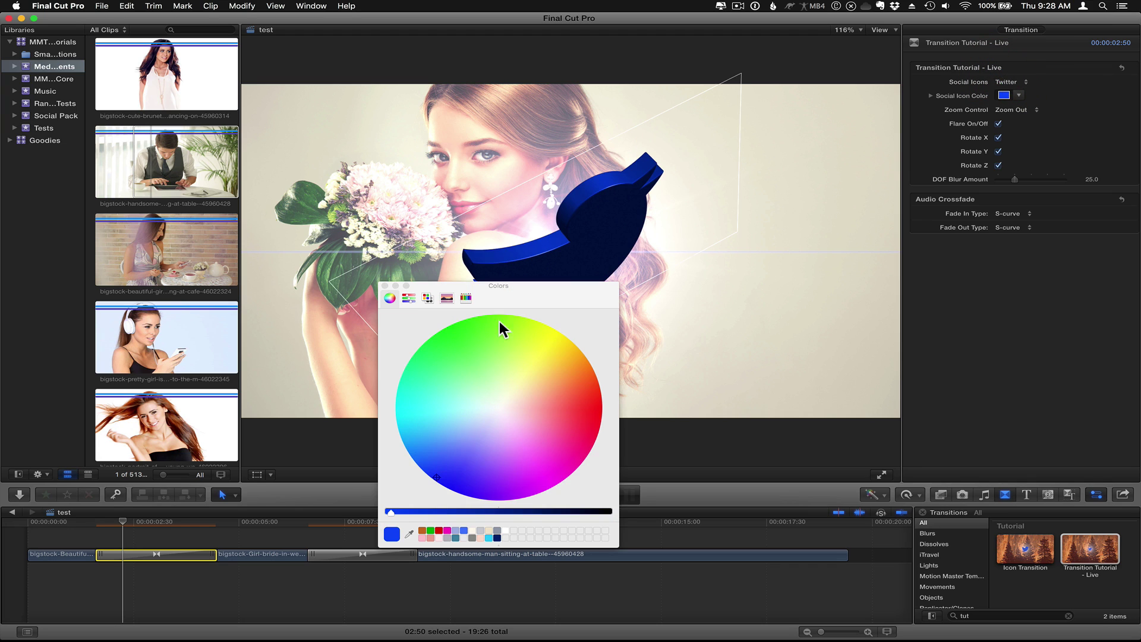
{"action": "left_click_drag", "start_coordinate": [450, 465], "coordinate": [459, 457]}
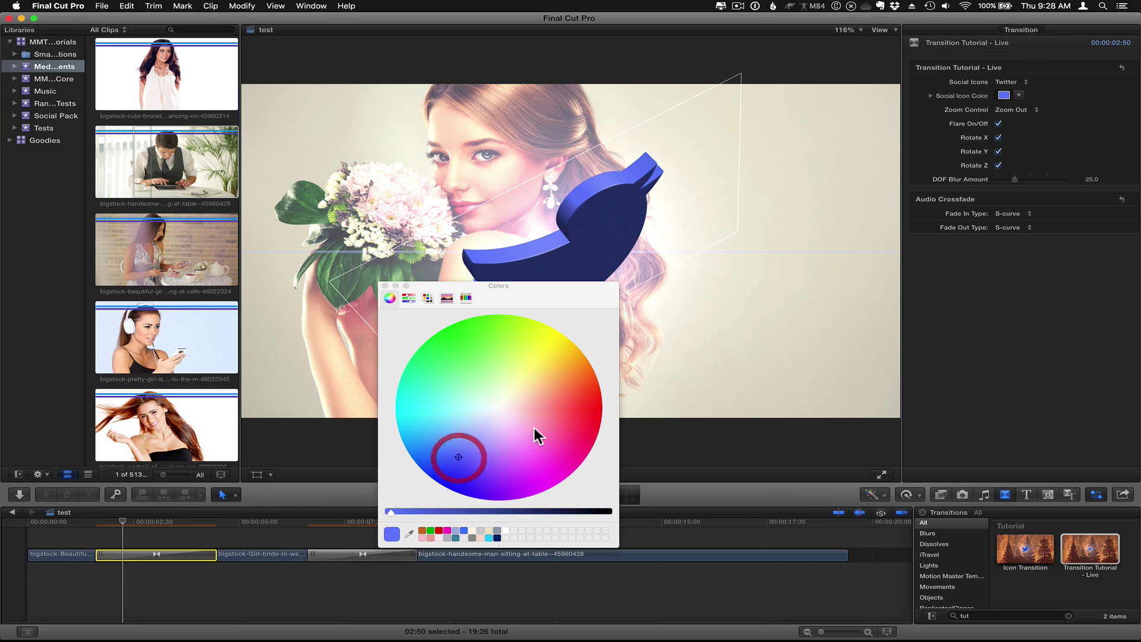
{"action": "left_click_drag", "start_coordinate": [571, 413], "coordinate": [527, 390]}
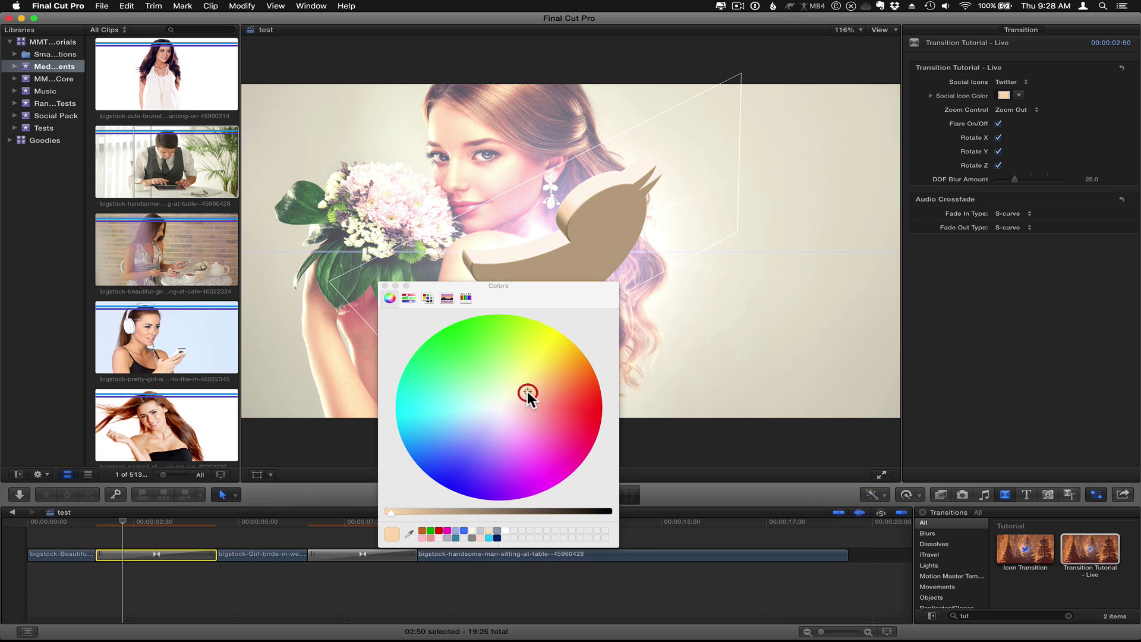
{"action": "left_click", "coordinate": [384, 286]}
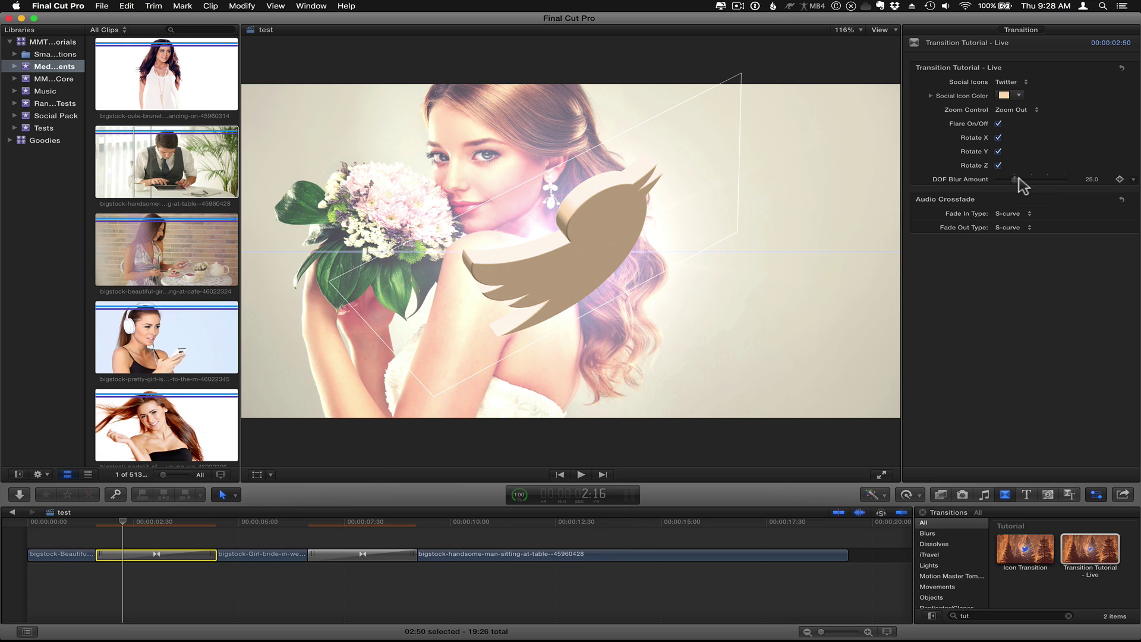
Set the transition's DOF Blur Amount to 50 and turn off Rotate X, Rotate Y and Rotate Z.
{"action": "left_click_drag", "start_coordinate": [1015, 179], "coordinate": [1035, 180]}
{"action": "left_click", "coordinate": [998, 137]}
{"action": "left_click", "coordinate": [999, 151]}
{"action": "left_click", "coordinate": [999, 165]}
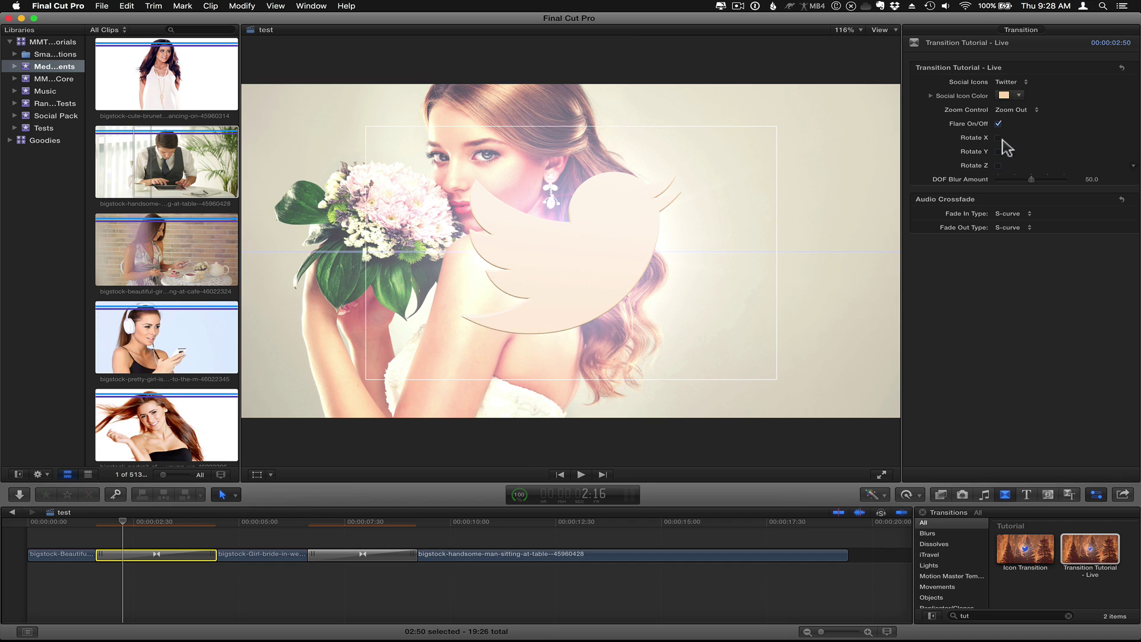
Set the transition's Social Icon Color to light blue and its Zoom Control to Zoom In.
{"action": "left_click", "coordinate": [1003, 95]}
{"action": "left_click_drag", "start_coordinate": [547, 380], "coordinate": [414, 438]}
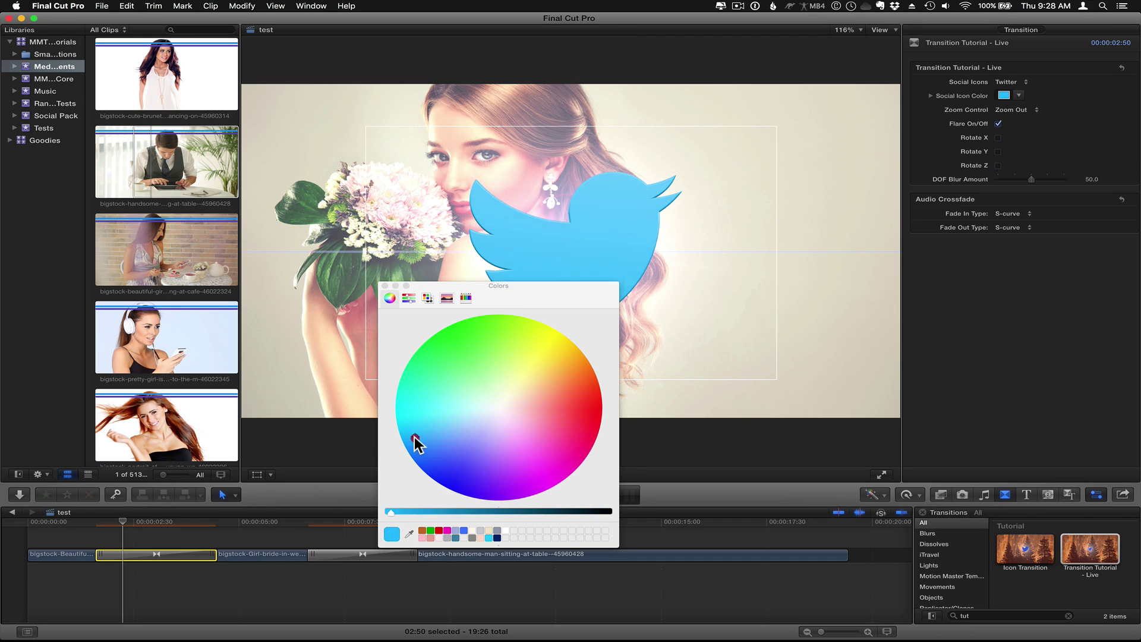
{"action": "left_click", "coordinate": [385, 286]}
{"action": "left_click", "coordinate": [1001, 107]}
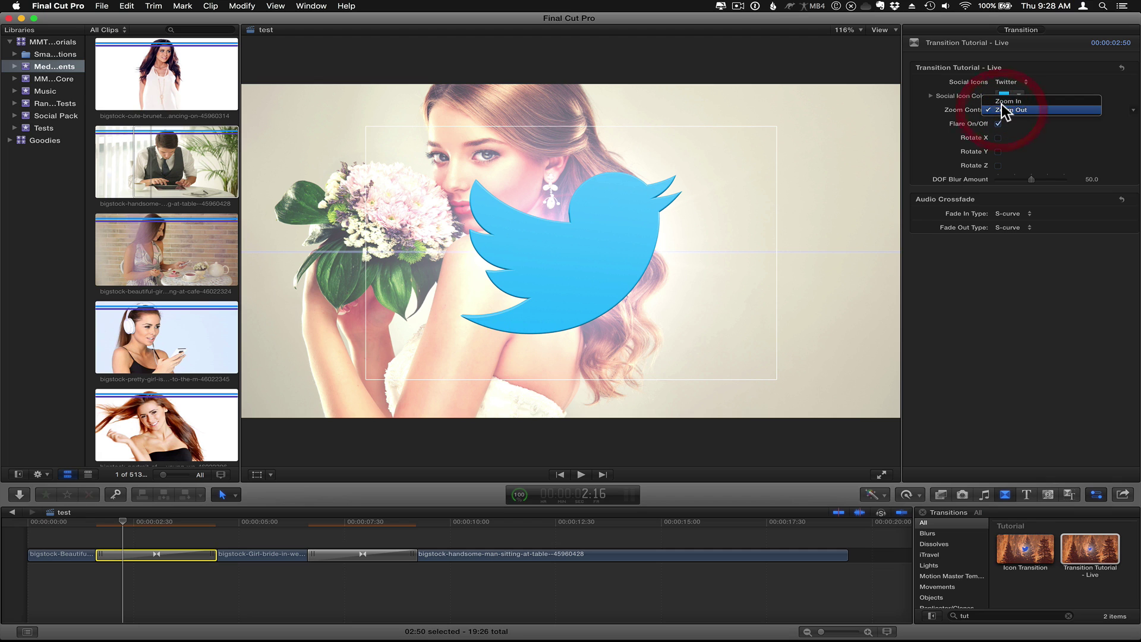
{"action": "left_click", "coordinate": [1001, 98]}
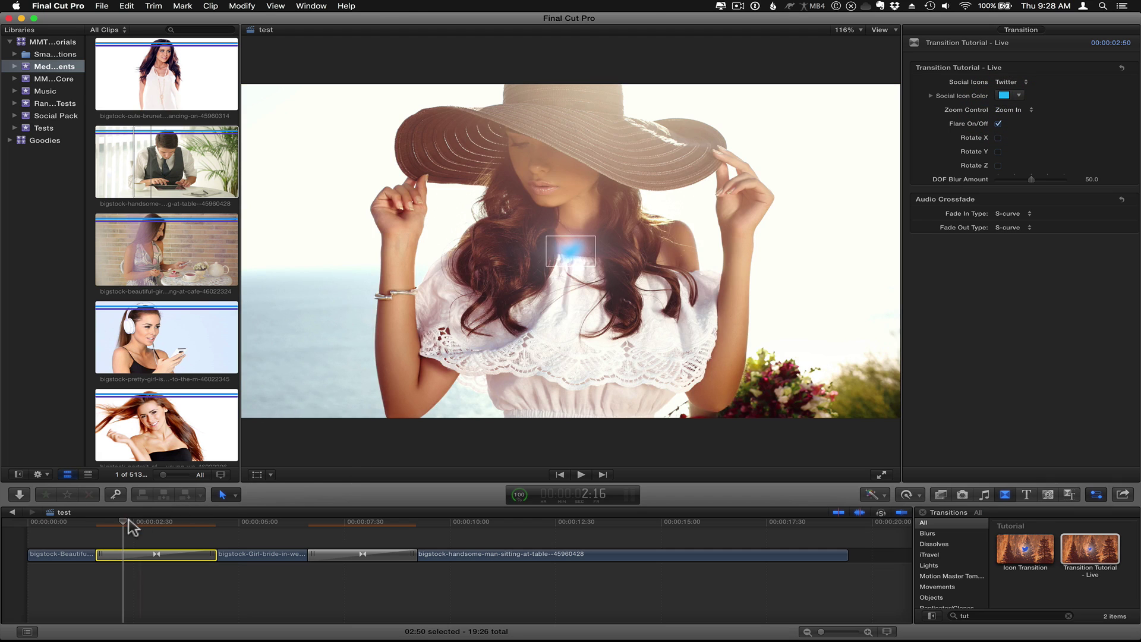
Scrub through the first timeline transition to about 3:35 to preview the Twitter icon's zoom-in.
{"action": "left_click_drag", "start_coordinate": [127, 522], "coordinate": [178, 522]}
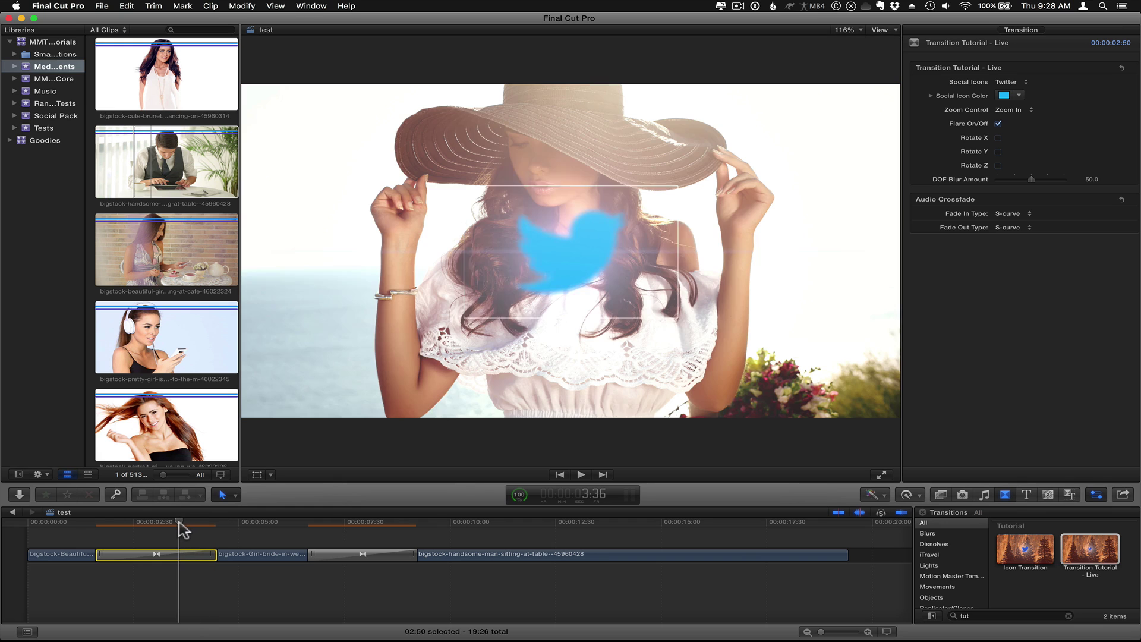
{"action": "left_click", "coordinate": [177, 586]}
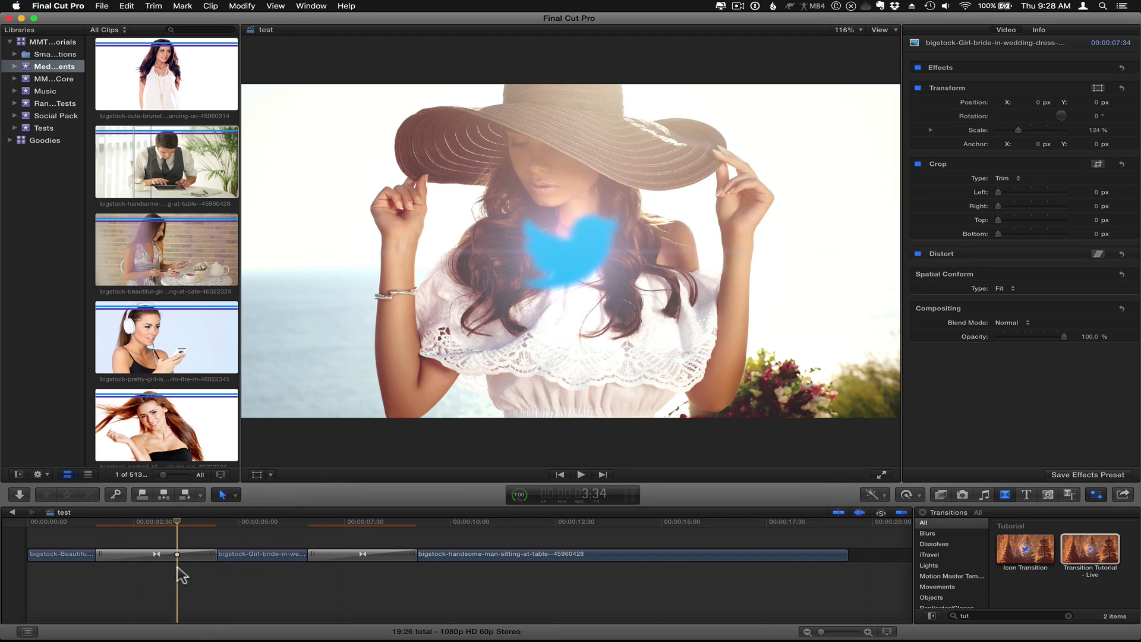
{"action": "mouse_move", "coordinate": [178, 525]}
{"action": "left_mouse_down"}
{"action": "mouse_move", "coordinate": [107, 527]}
{"action": "mouse_move", "coordinate": [178, 528]}
{"action": "left_mouse_up"}
Turn on Rotate X, Rotate Y and Rotate Z and turn off Flare On/Off for the first transition in the timeline.
{"action": "left_click", "coordinate": [178, 562]}
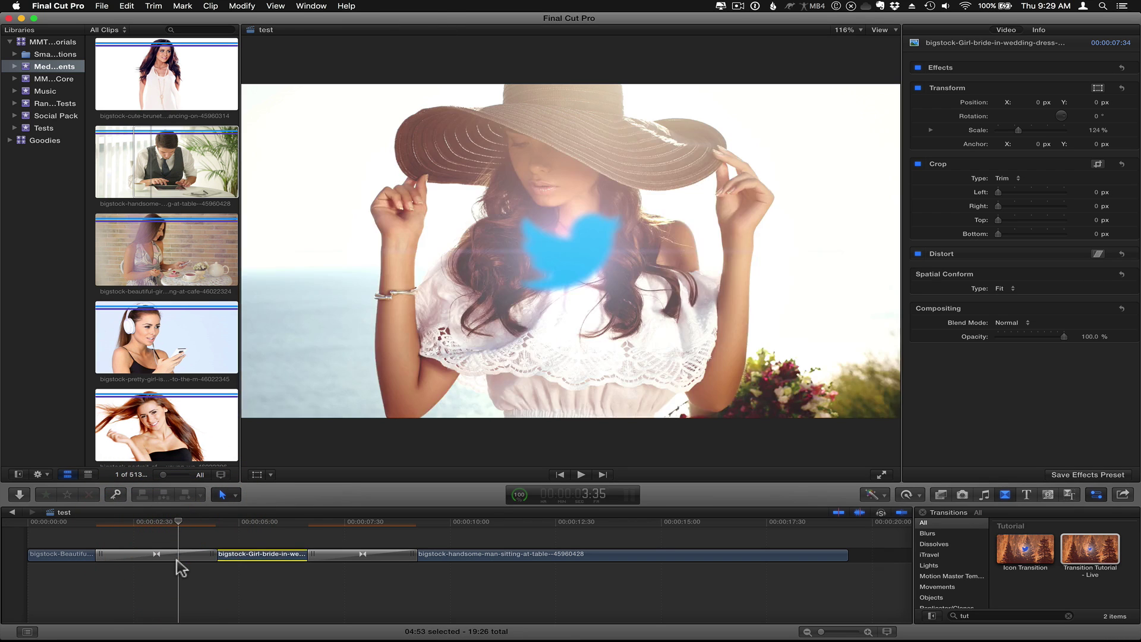
{"action": "left_click", "coordinate": [177, 557]}
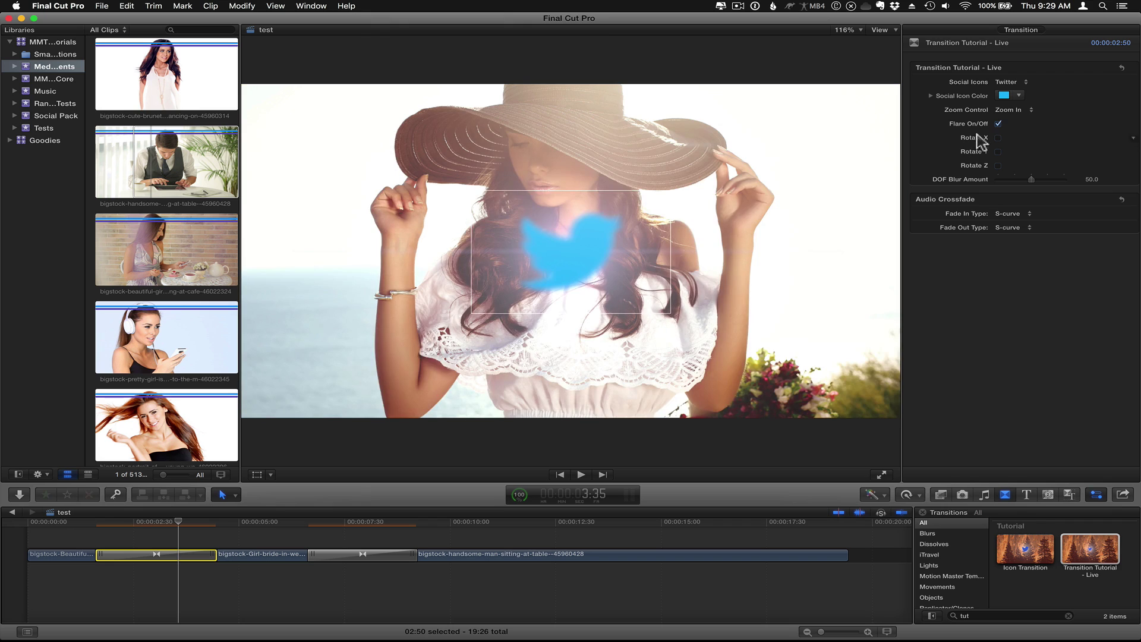
{"action": "left_click", "coordinate": [1004, 111]}
{"action": "left_click", "coordinate": [1004, 111]}
{"action": "left_click", "coordinate": [999, 137]}
{"action": "left_click", "coordinate": [999, 152]}
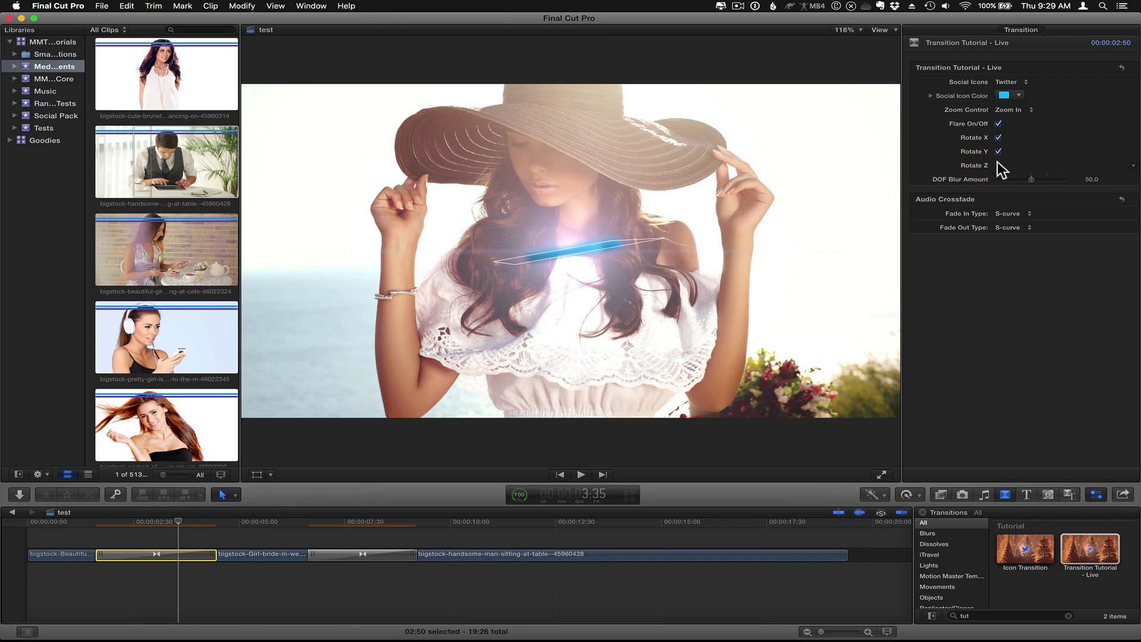
{"action": "left_click", "coordinate": [999, 165]}
{"action": "left_click", "coordinate": [999, 124]}
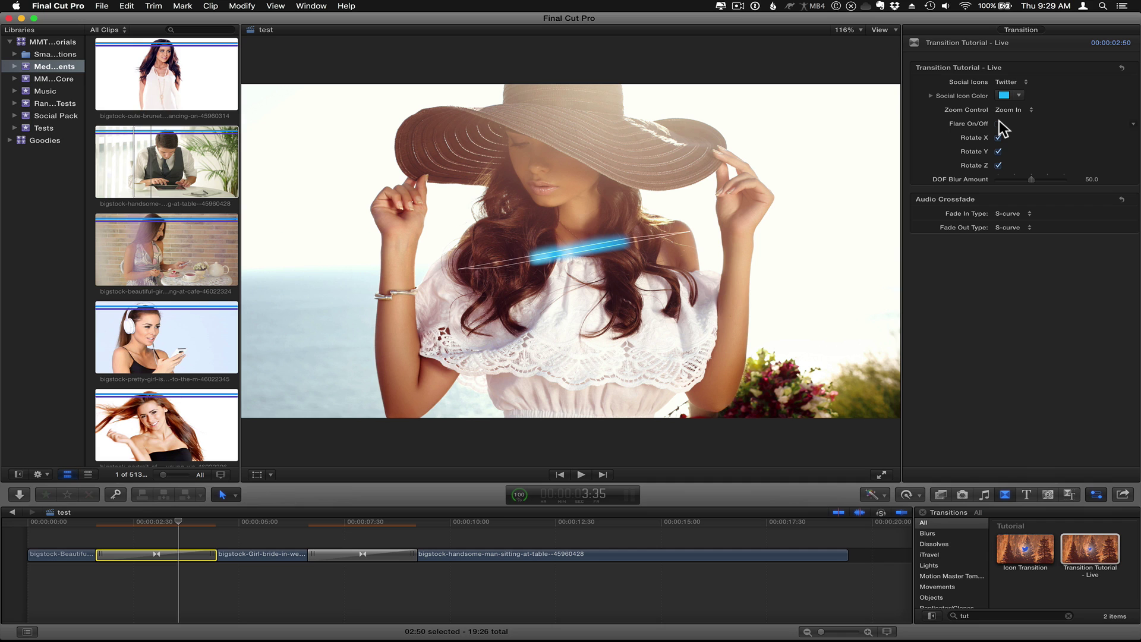
Set the transition's DOF Blur Amount to 0 and preview the rotating icon up to about 3:53.
{"action": "mouse_move", "coordinate": [1029, 179]}
{"action": "left_mouse_down"}
{"action": "mouse_move", "coordinate": [980, 184]}
{"action": "mouse_move", "coordinate": [1040, 178]}
{"action": "left_mouse_up"}
{"action": "left_click_drag", "start_coordinate": [1001, 179], "coordinate": [975, 183]}
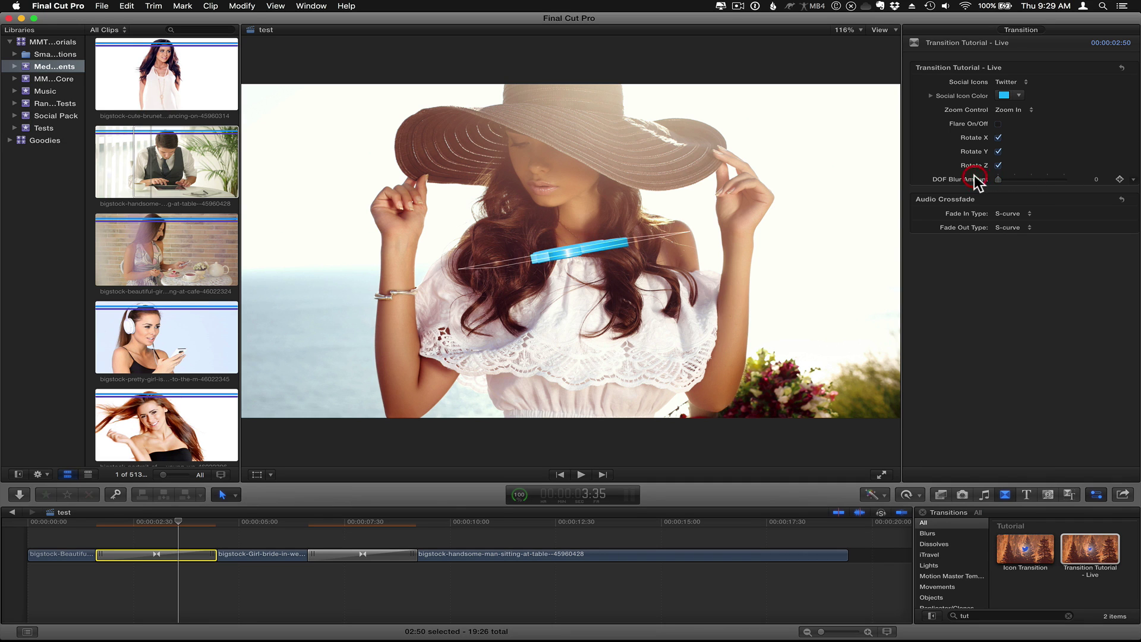
{"action": "mouse_move", "coordinate": [182, 523]}
{"action": "left_mouse_down"}
{"action": "mouse_move", "coordinate": [199, 525]}
{"action": "mouse_move", "coordinate": [99, 531]}
{"action": "mouse_move", "coordinate": [195, 532]}
{"action": "left_mouse_up"}
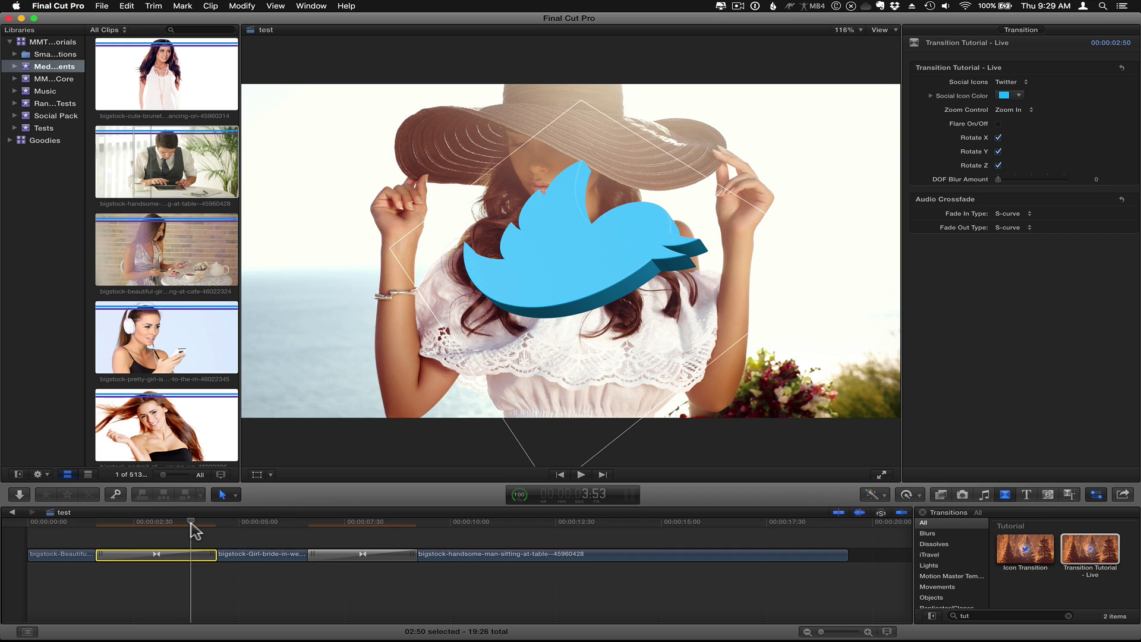
Examine the Social Type and Animation Direction options of the second timeline transition, and scrub back through both transitions.
{"action": "left_click_drag", "start_coordinate": [192, 523], "coordinate": [324, 526]}
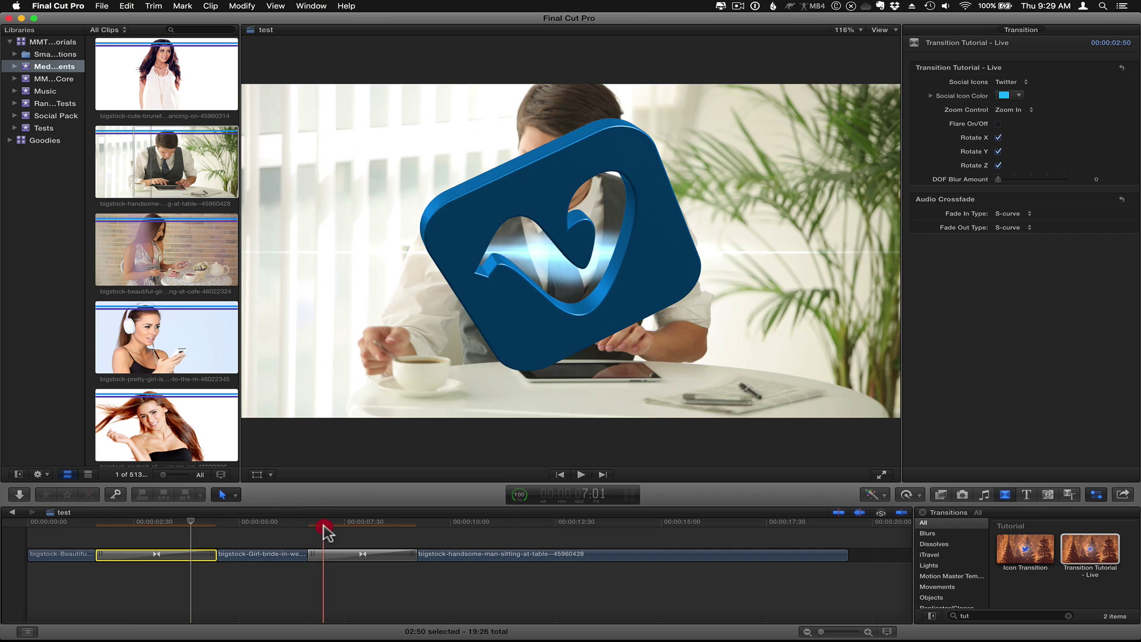
{"action": "left_click", "coordinate": [334, 560]}
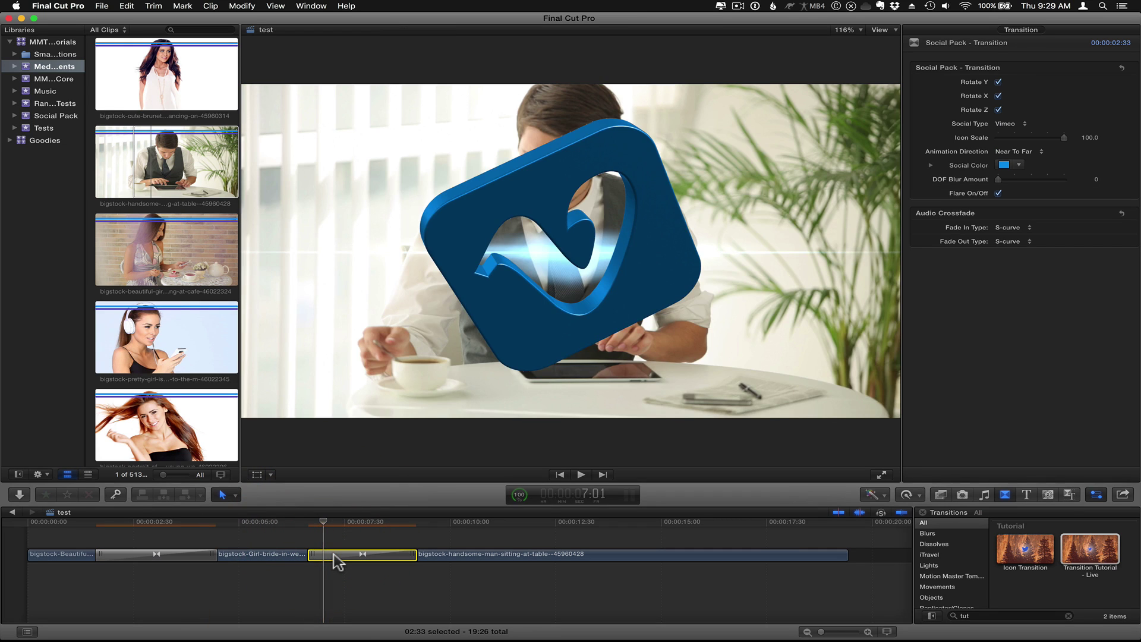
{"action": "left_click", "coordinate": [1013, 124]}
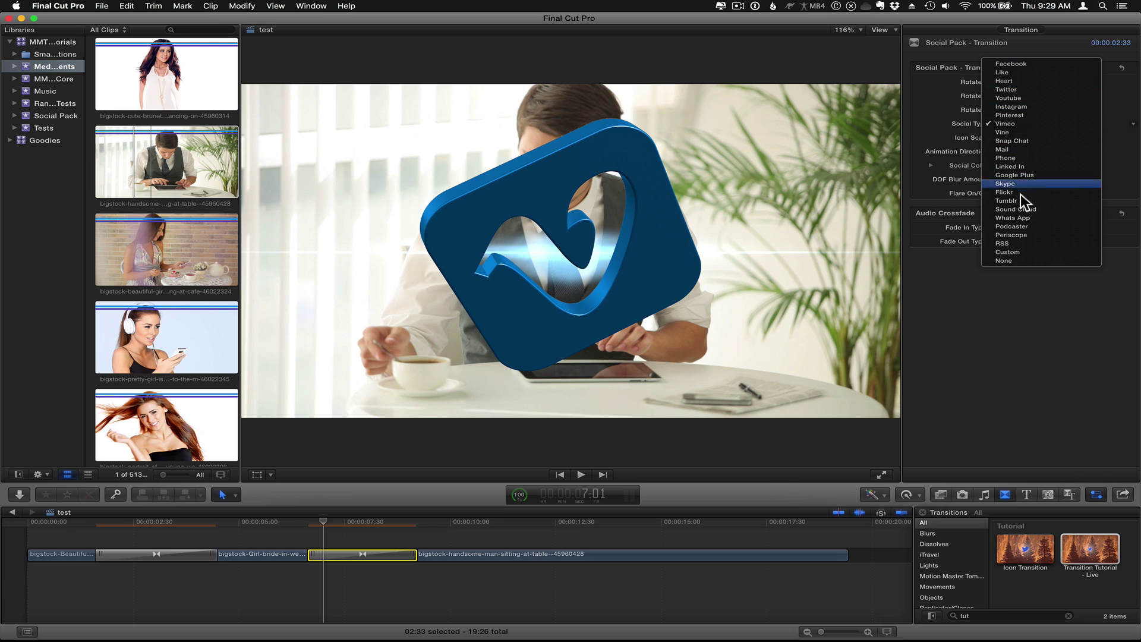
{"action": "left_click", "coordinate": [994, 312]}
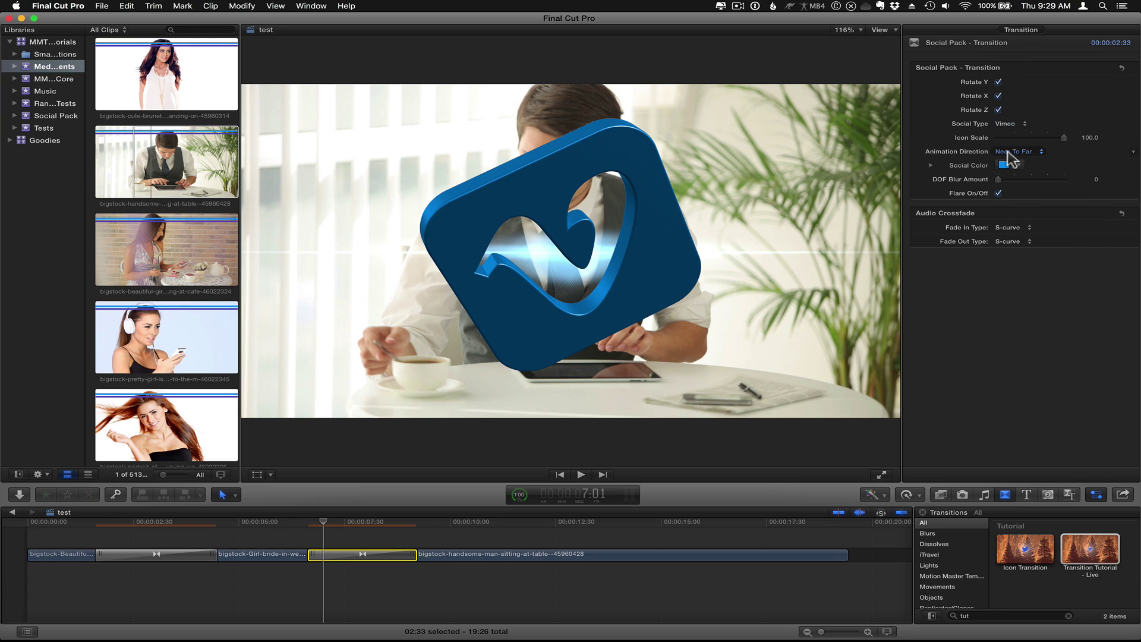
{"action": "left_click", "coordinate": [1011, 151]}
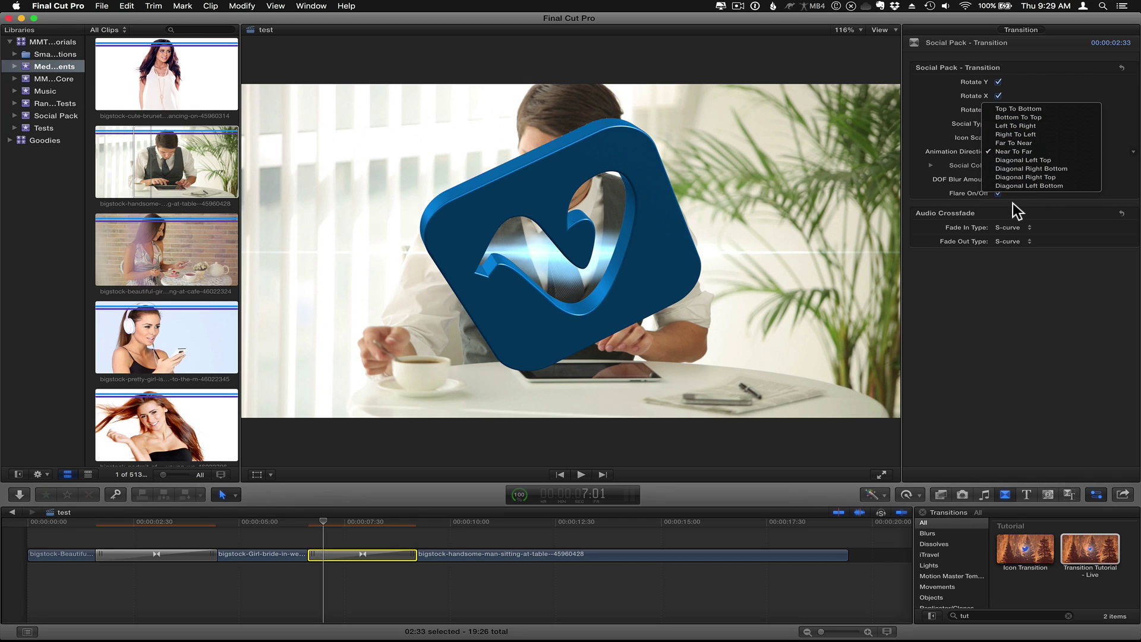
{"action": "left_click", "coordinate": [1008, 252]}
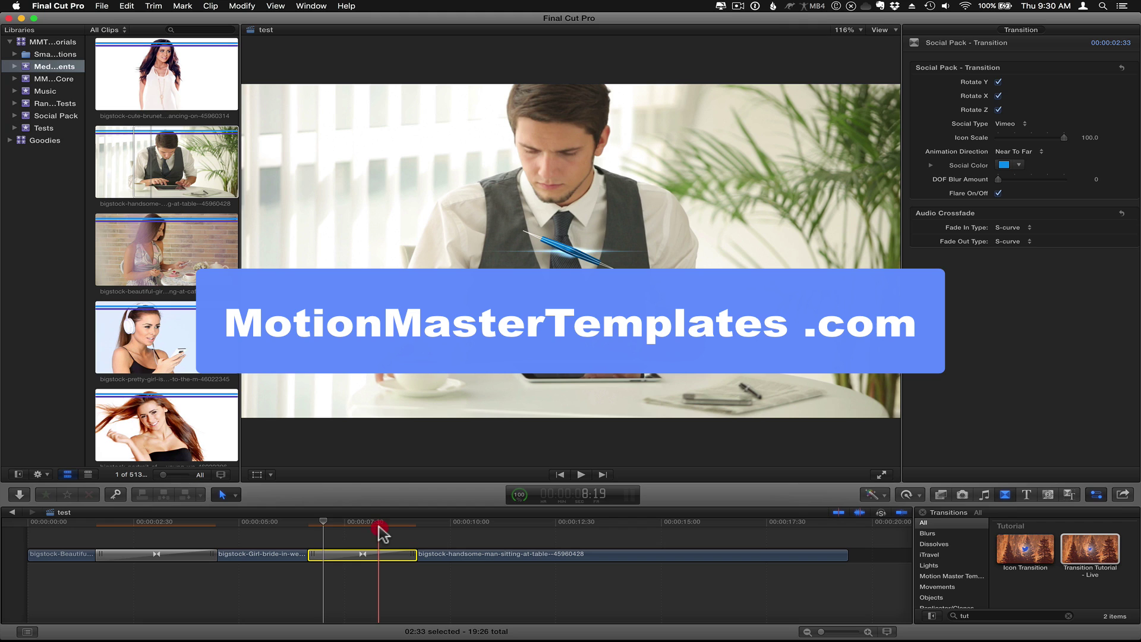
{"action": "left_click", "coordinate": [353, 525]}
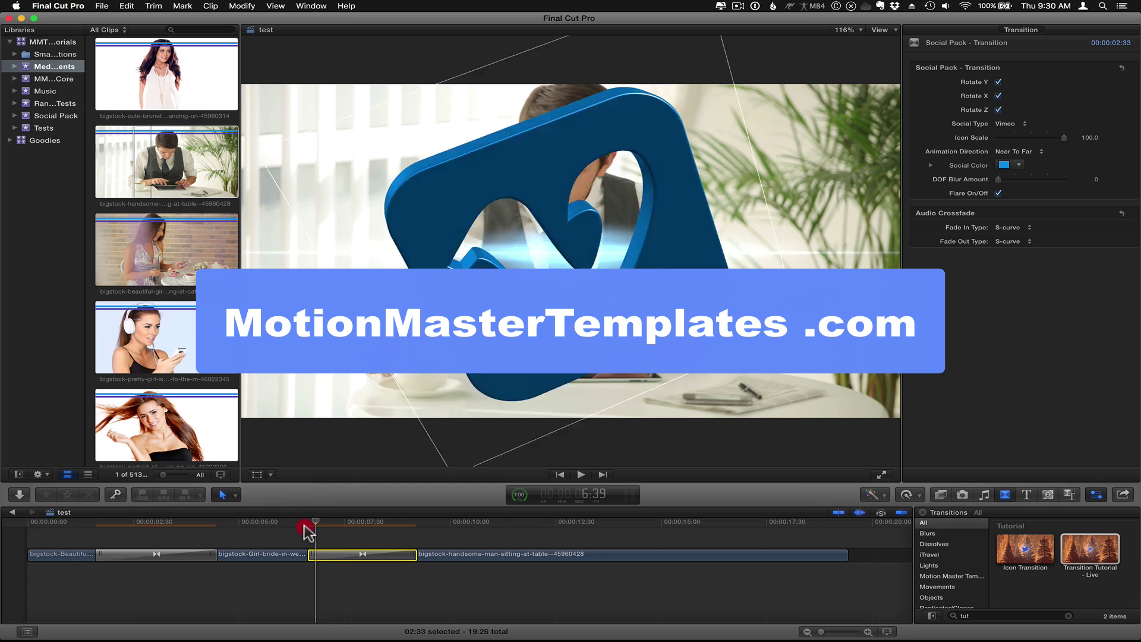
{"action": "left_click", "coordinate": [265, 524]}
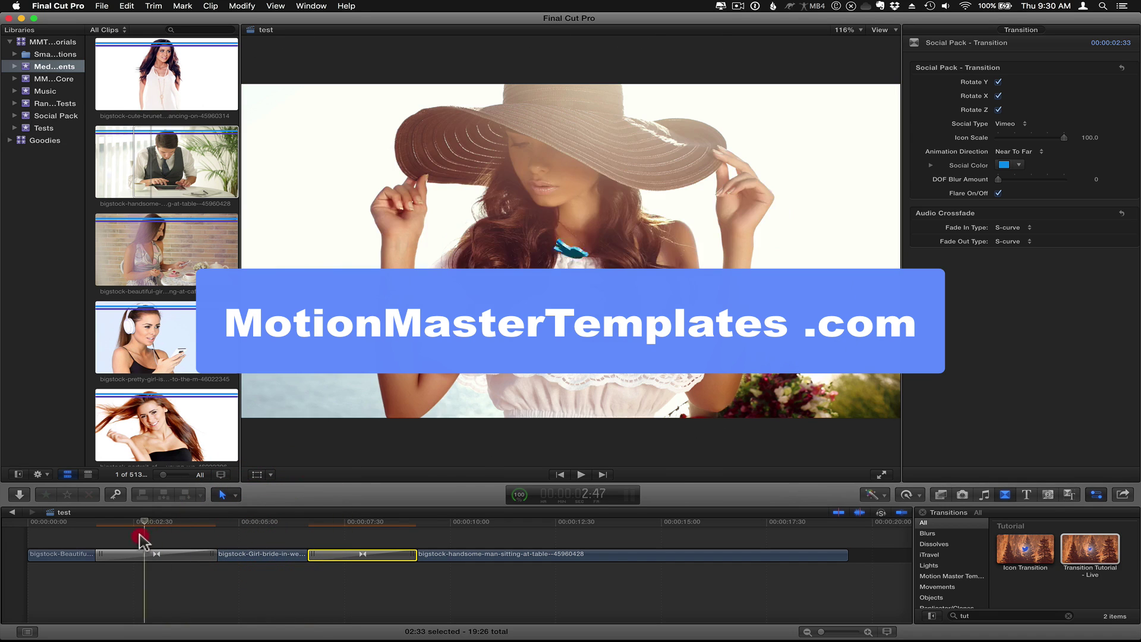